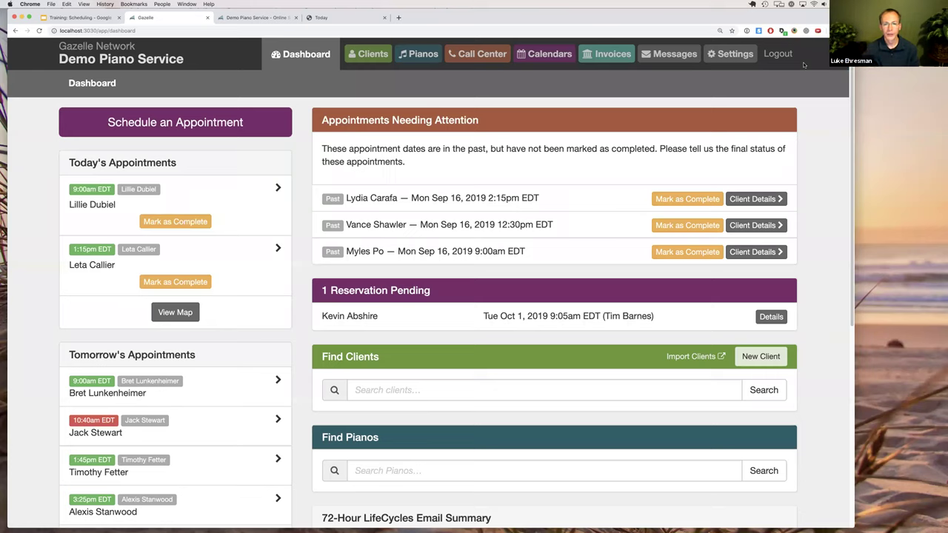
Display the Demo Piano Service dashboard with today's, tomorrow's and attention-needed appointments.
left_click_drag(775, 20, 777, 22)
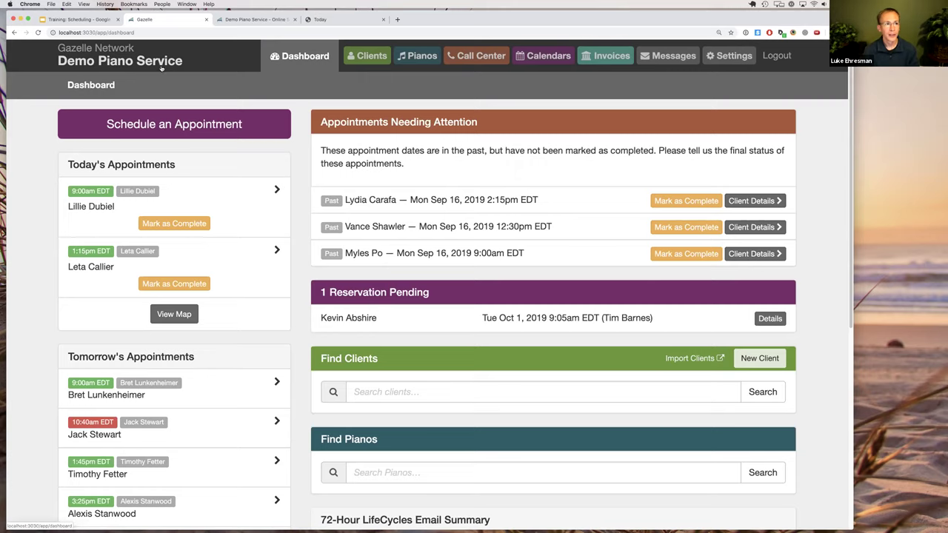
Open the September 2019 calendar, review its keyboard shortcuts, and start a new event.
left_click(549, 57)
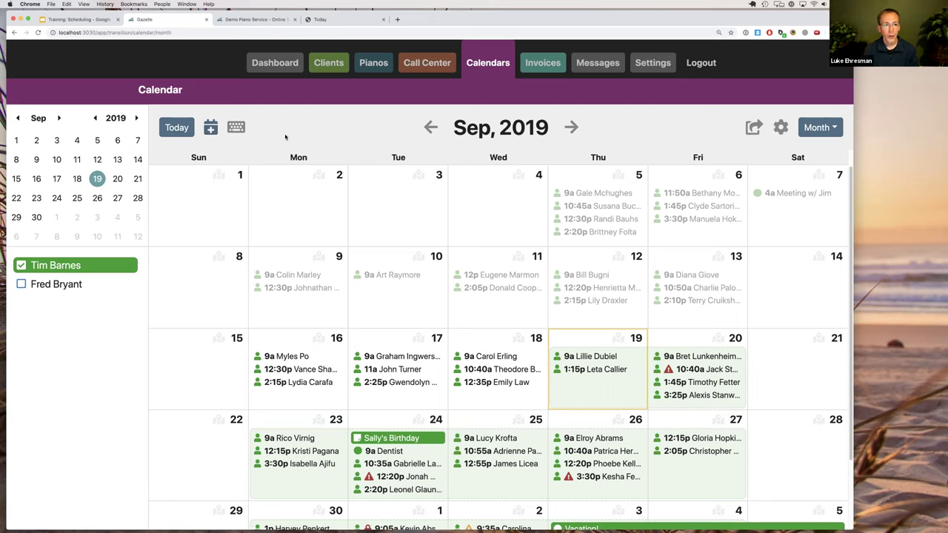
left_click(236, 128)
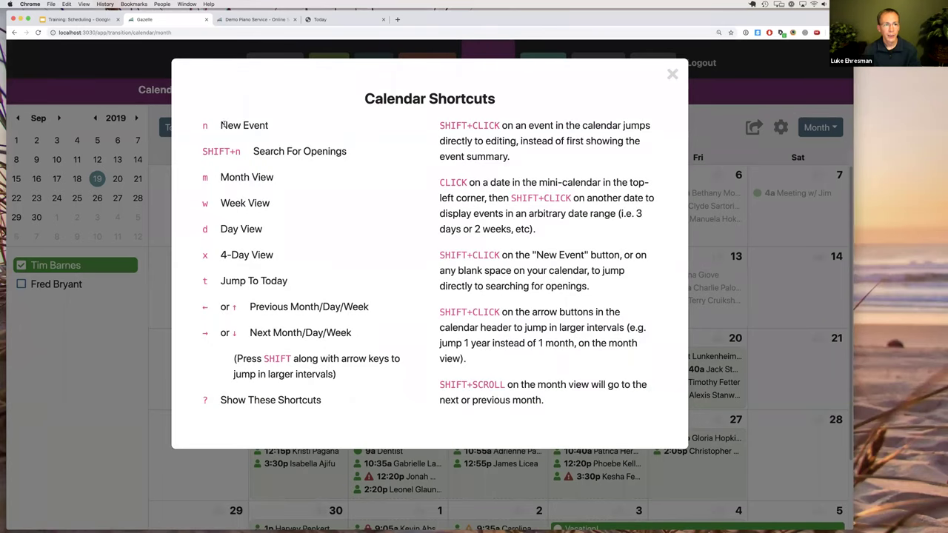
left_click_drag(221, 125, 260, 126)
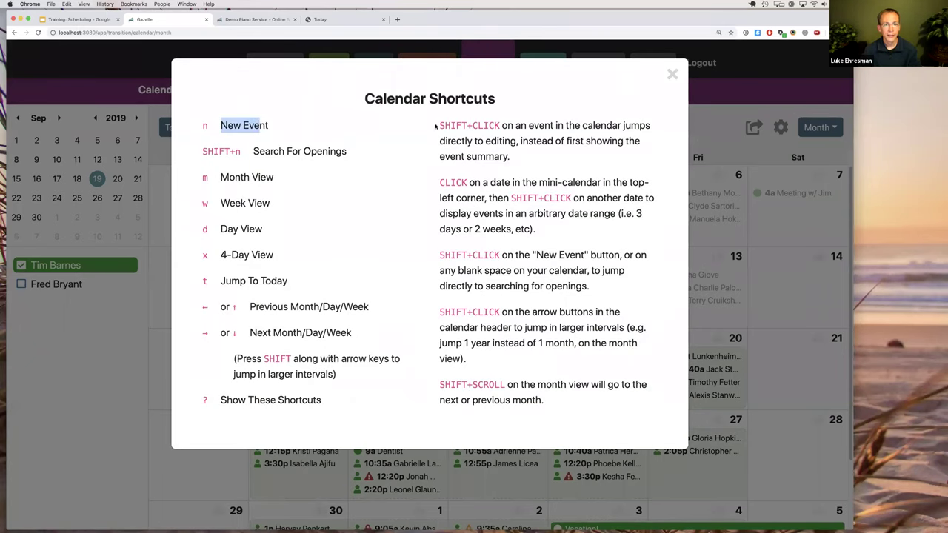
left_click(696, 108)
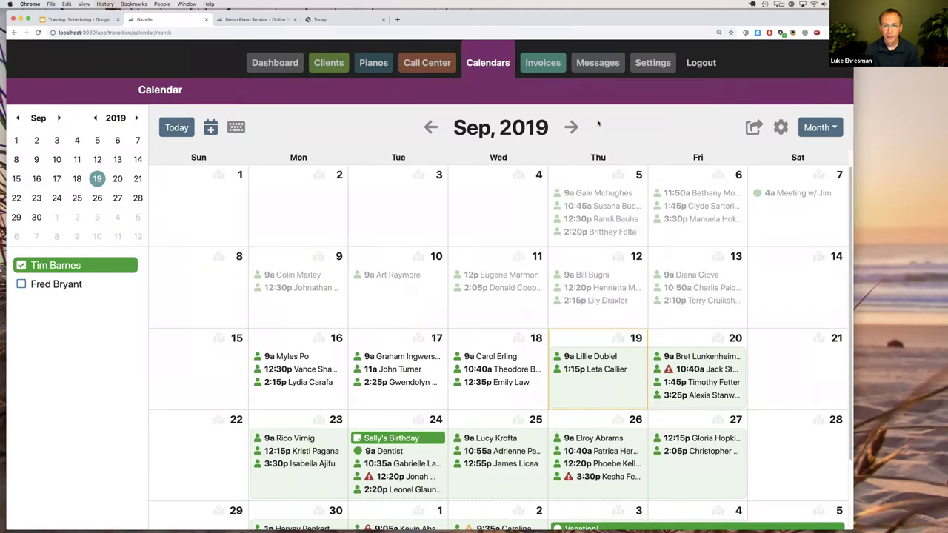
key("n")
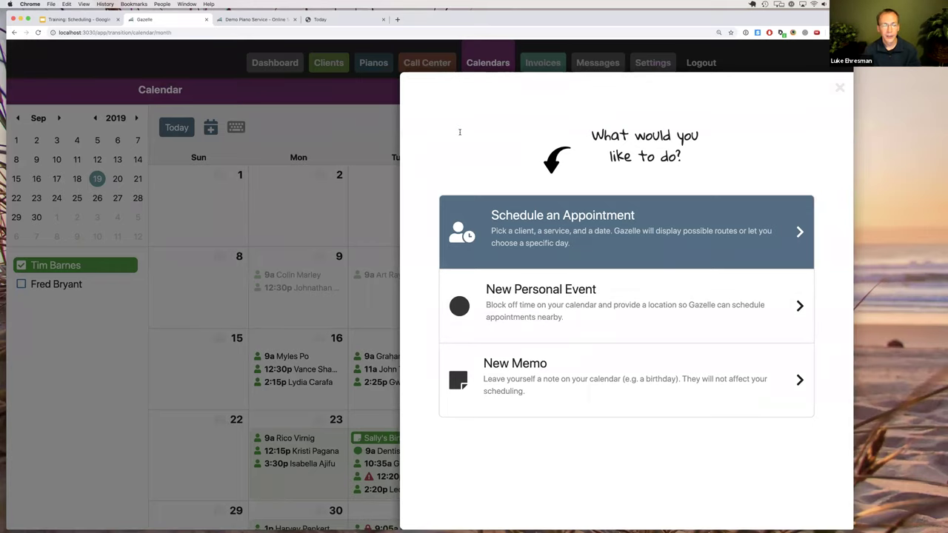
Start a new appointment, load an existing client found by searching 'test', then reset the client.
left_click(388, 125)
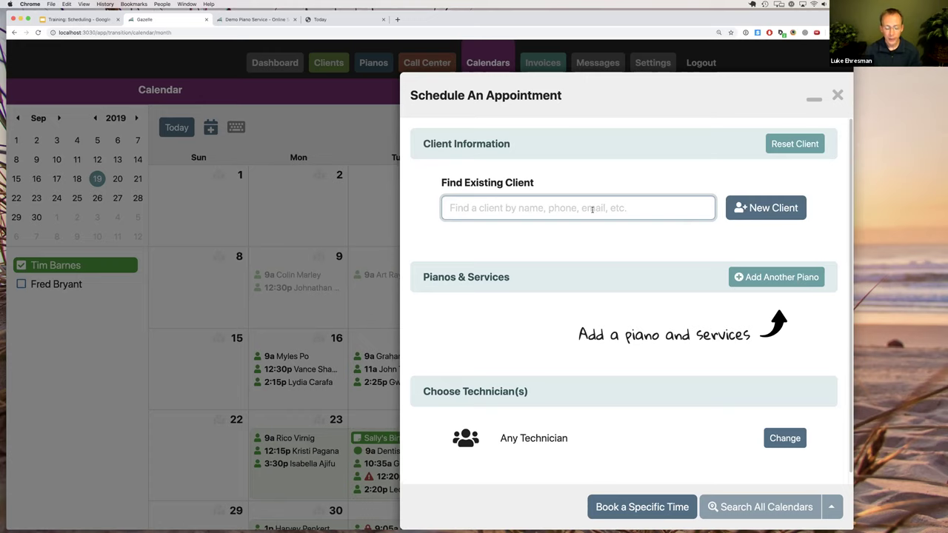
type("test")
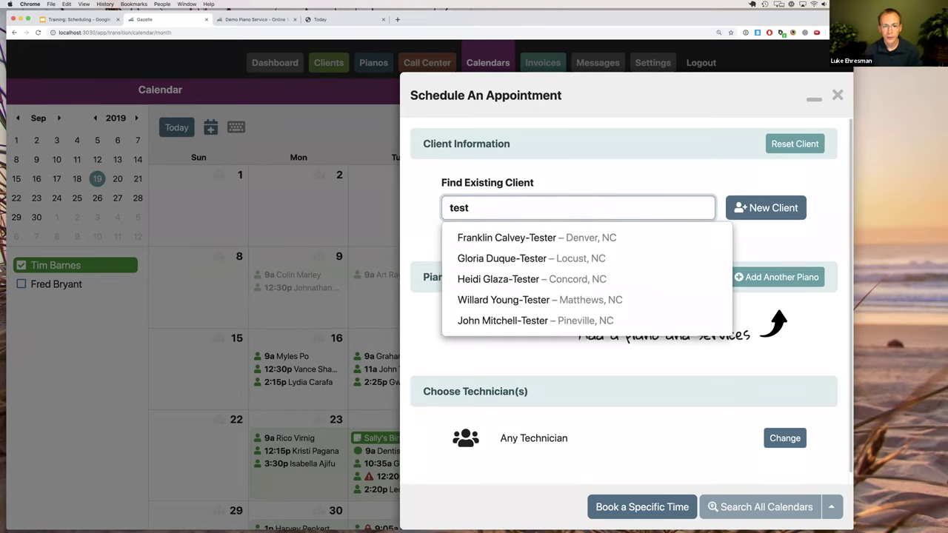
left_click(503, 300)
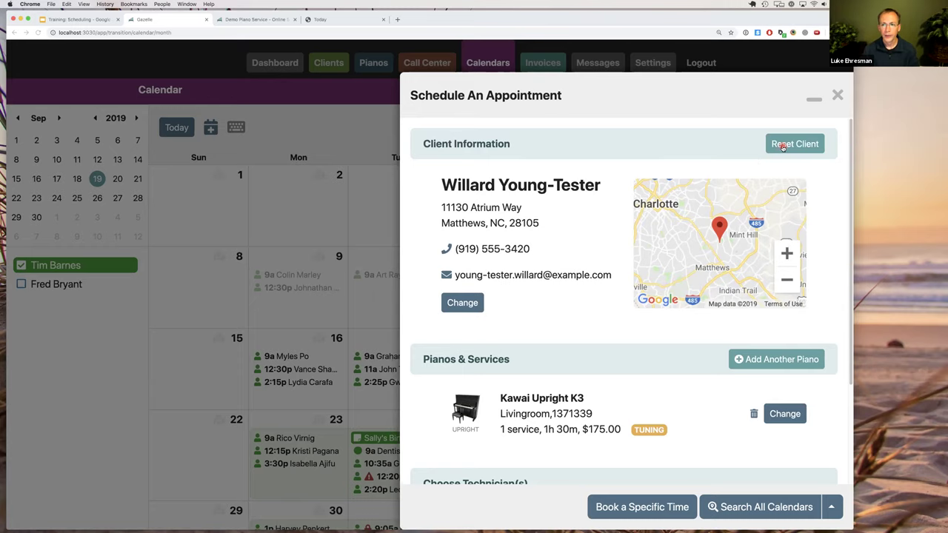
left_click(783, 147)
Create a new client with first and last name, phone number and e-mail address.
left_click(747, 208)
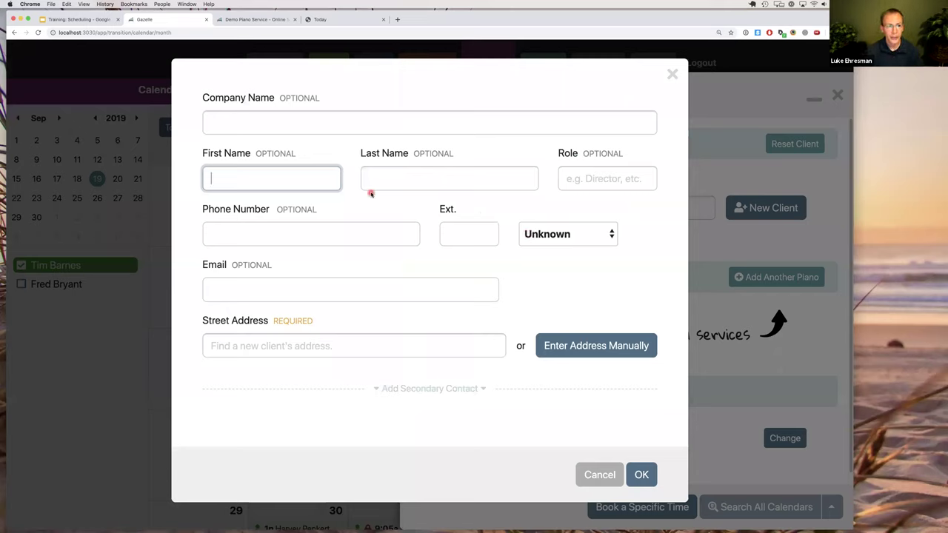
type("Julia")
key("Tab")
type("Roberts")
key("Tab")
key("Tab")
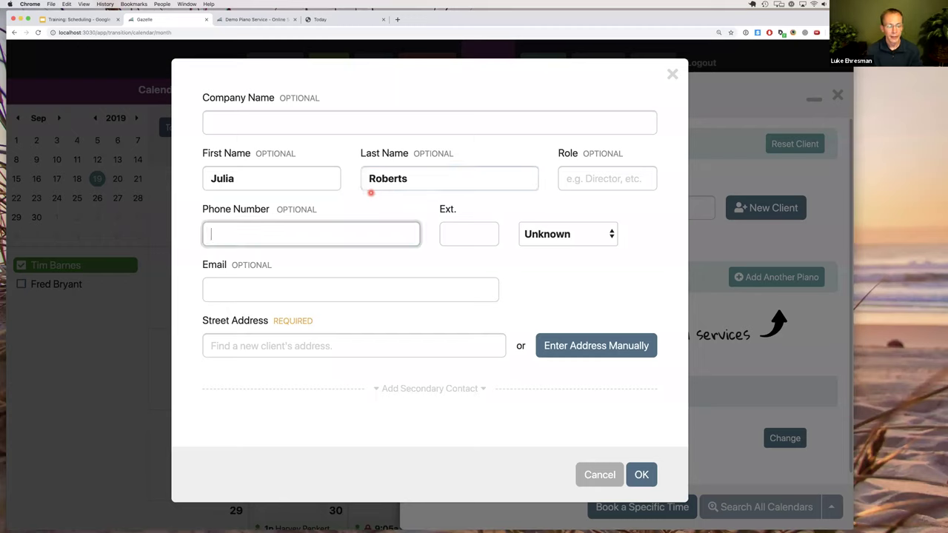
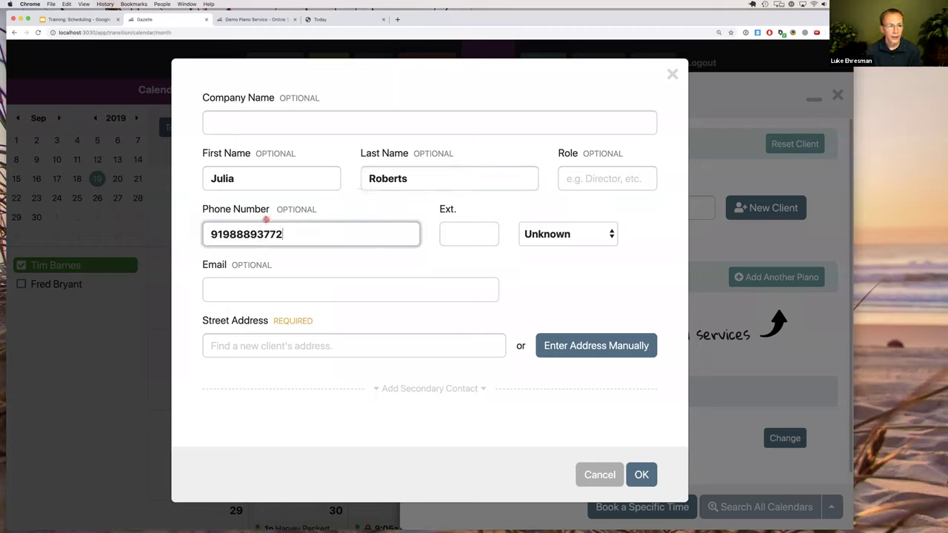
left_click(243, 234)
key("BackSpace")
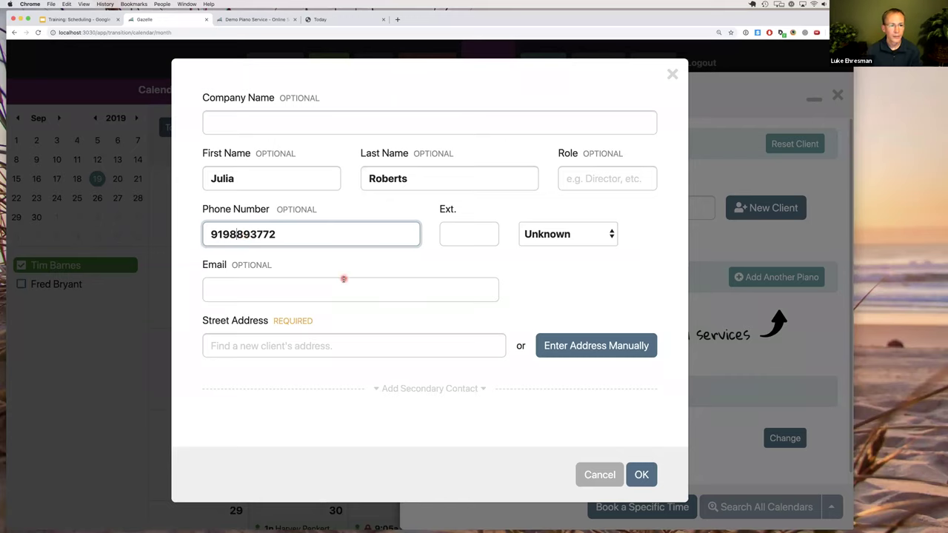
left_click(332, 287)
type("juli")
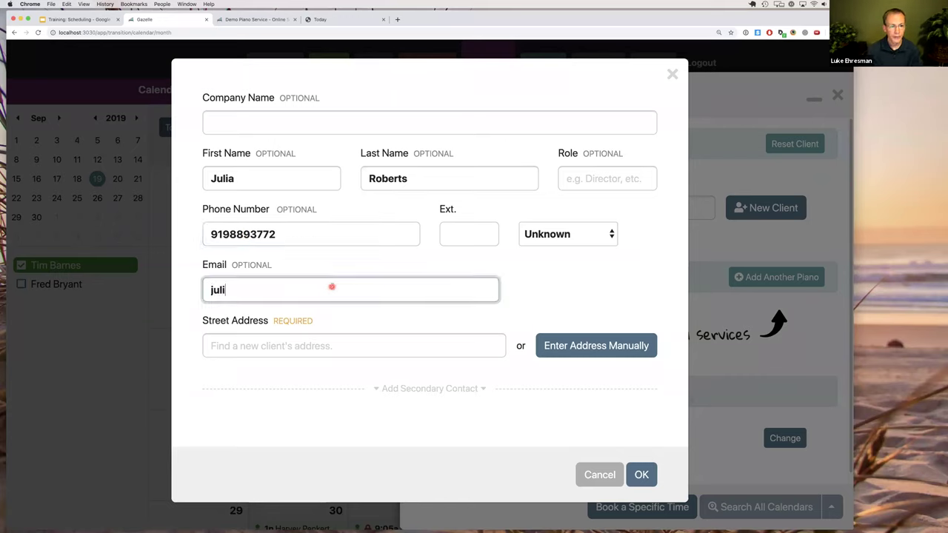
type("a@example.")
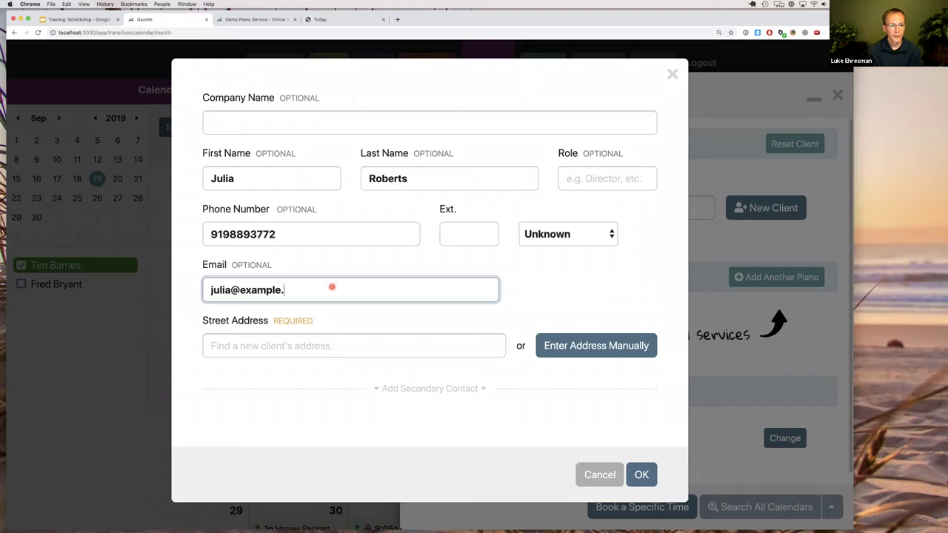
type("com")
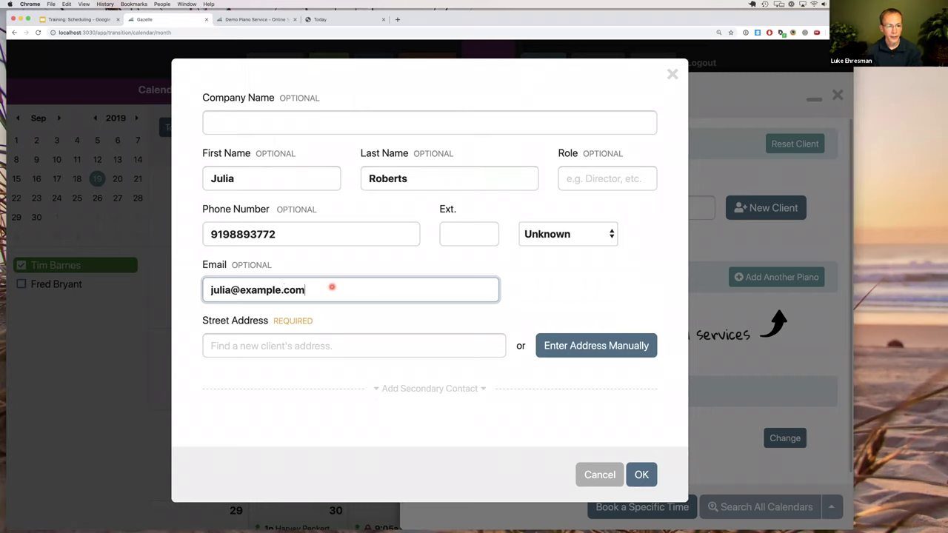
Fill in the client's street address from the suggestion and save the client to the appointment.
left_click(330, 346)
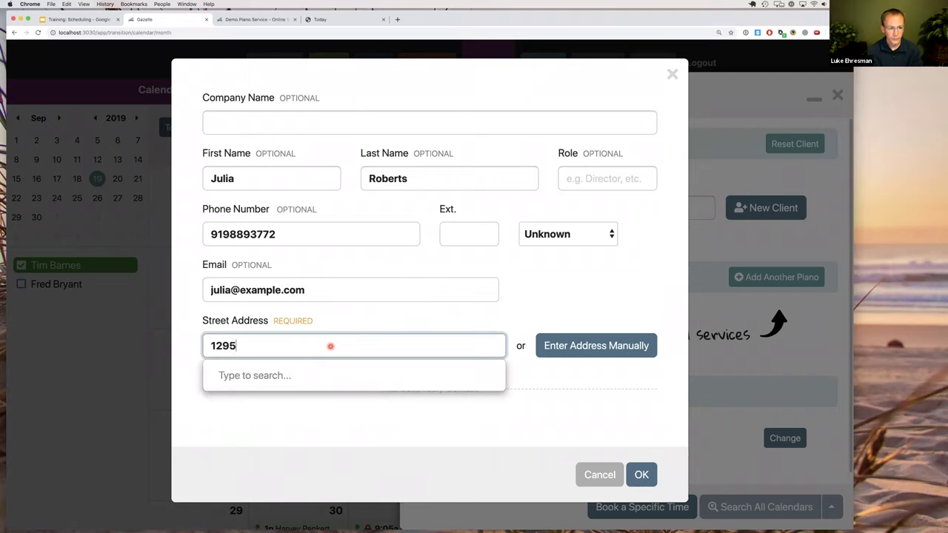
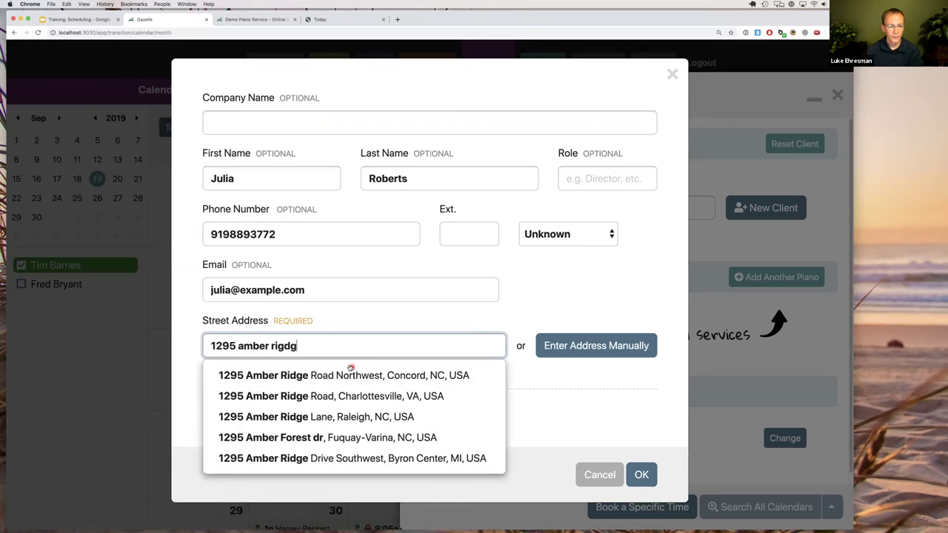
left_click(359, 375)
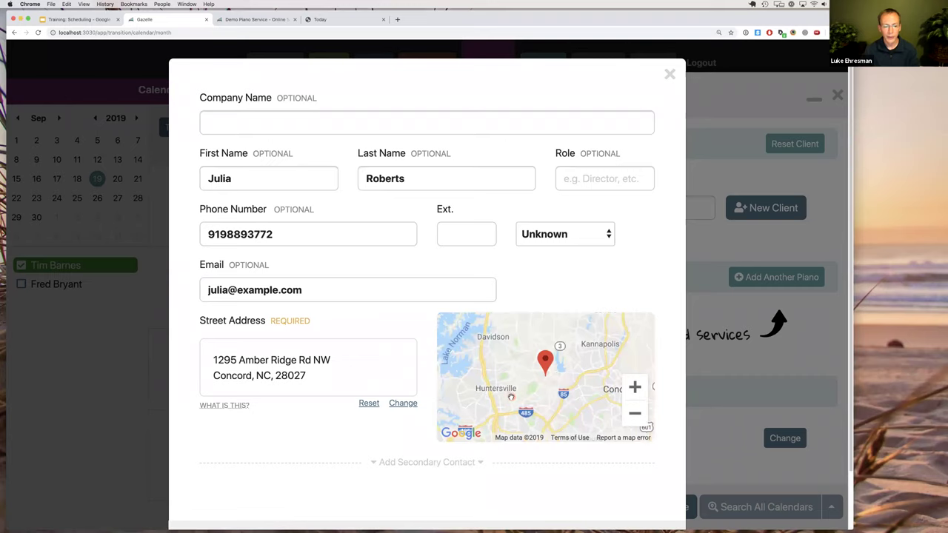
scroll(512, 397, "down", 1)
scroll(459, 406, "down", 1)
scroll(487, 453, "down", 1)
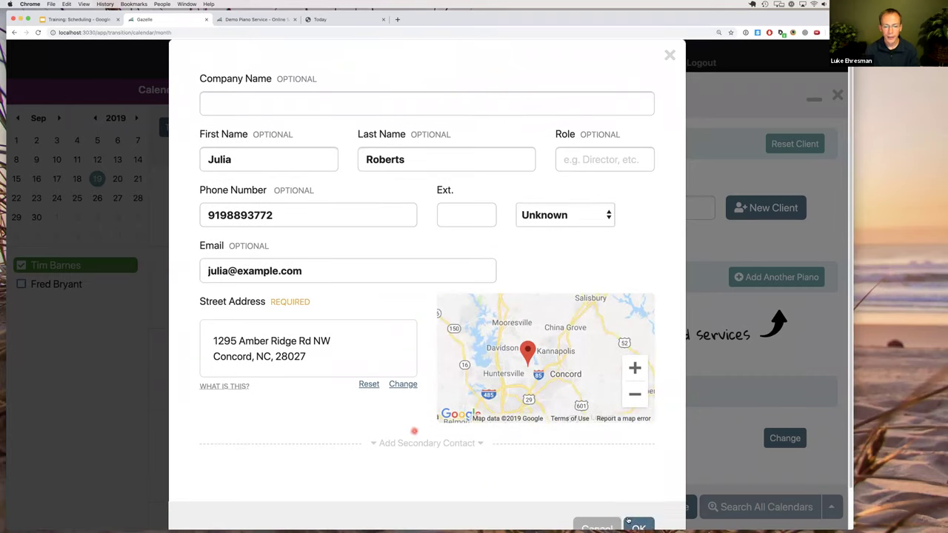
left_click(642, 526)
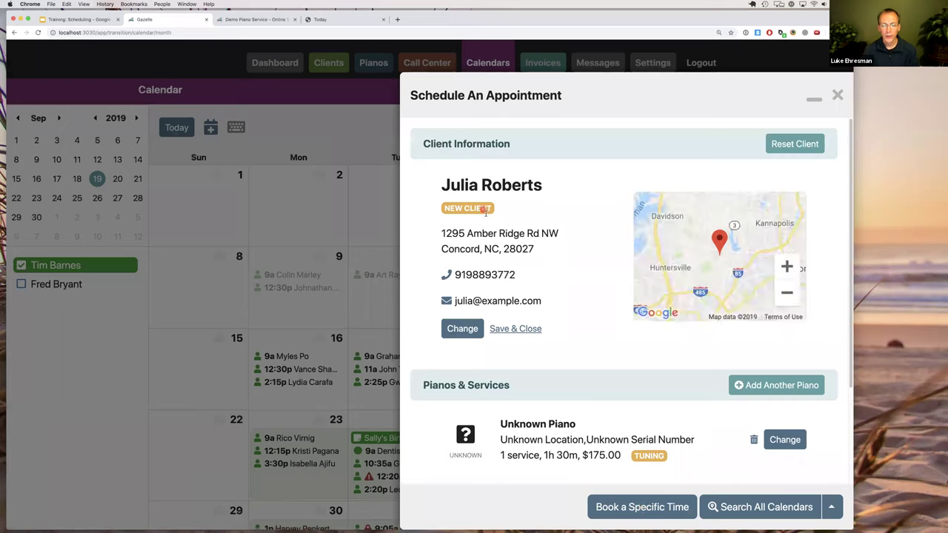
left_click(553, 299)
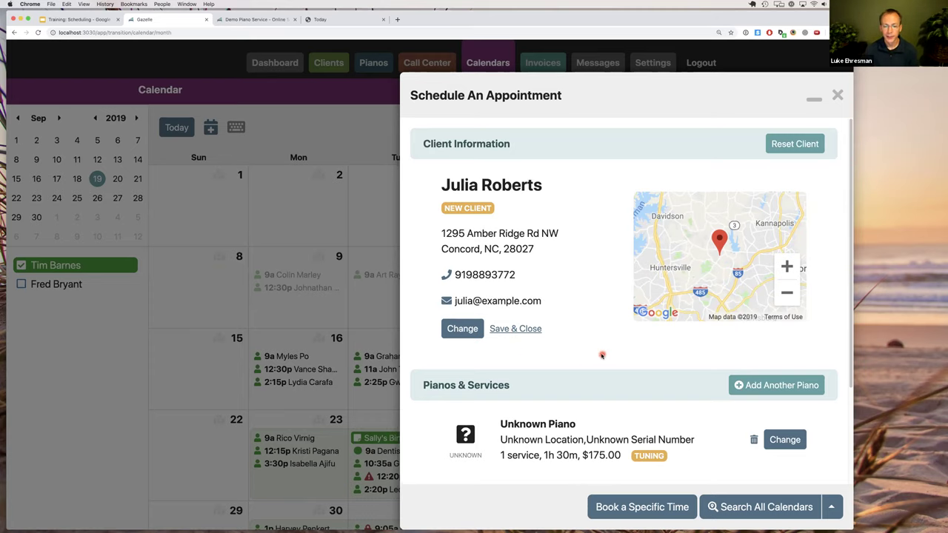
Set the piano make to Steinway and replace Basic service with Full service (2h, $250).
scroll(599, 355, "down", 2)
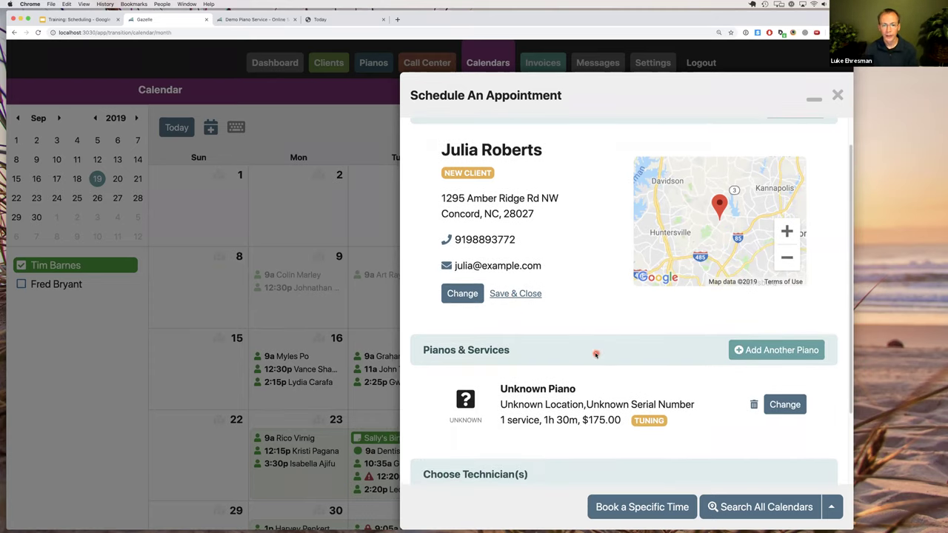
scroll(592, 354, "down", 2)
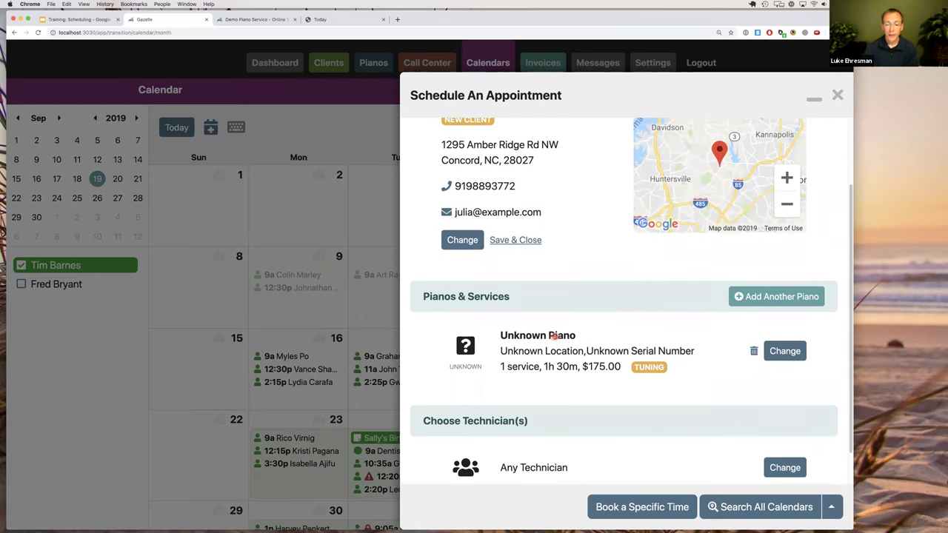
left_click(783, 355)
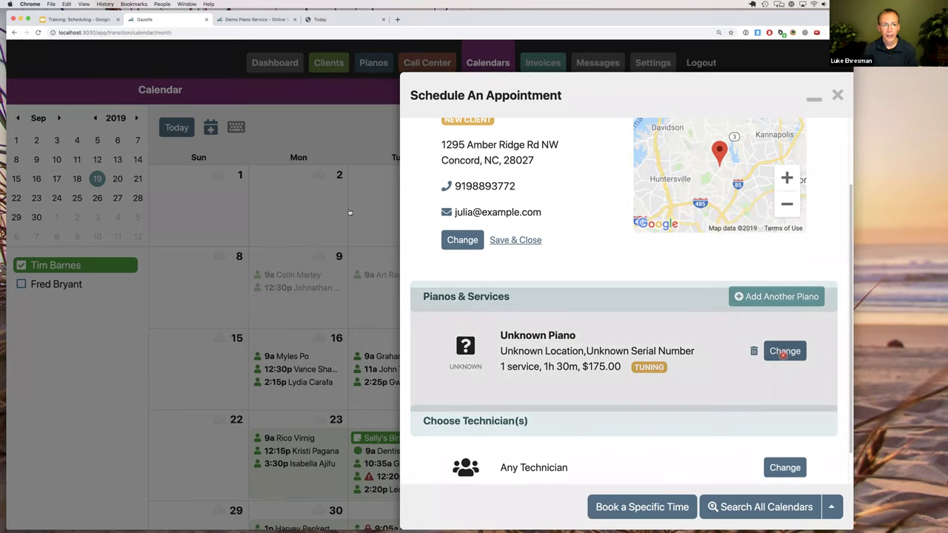
type("Steinway")
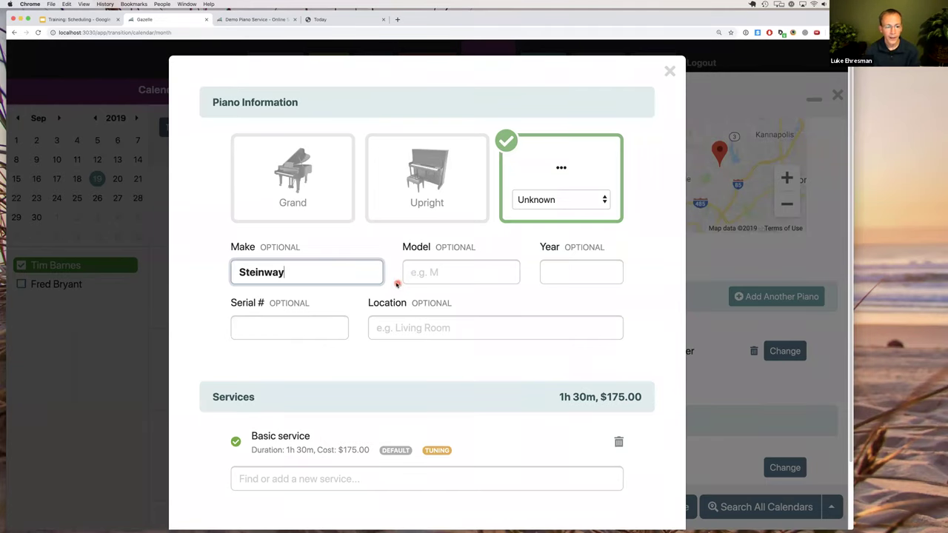
scroll(404, 311, "down", 2)
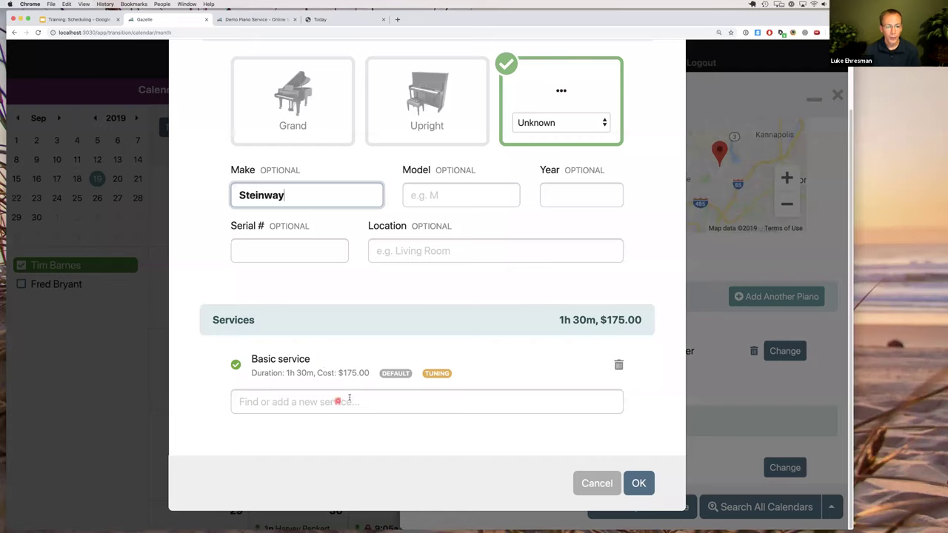
left_click(619, 364)
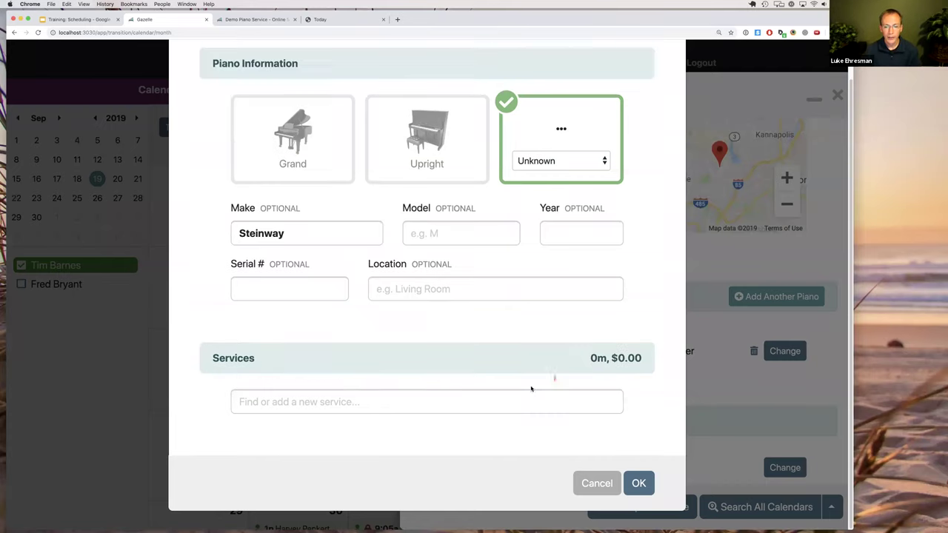
left_click(467, 404)
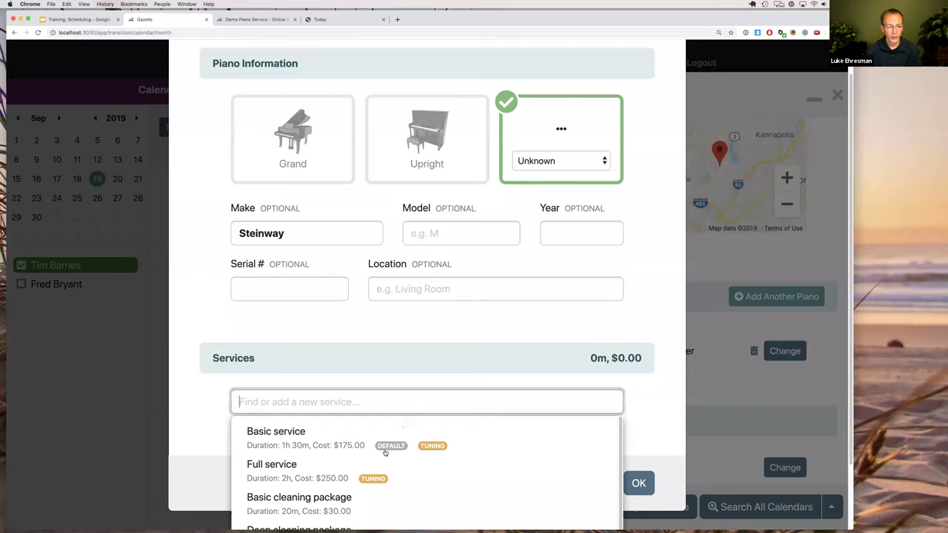
left_click(302, 469)
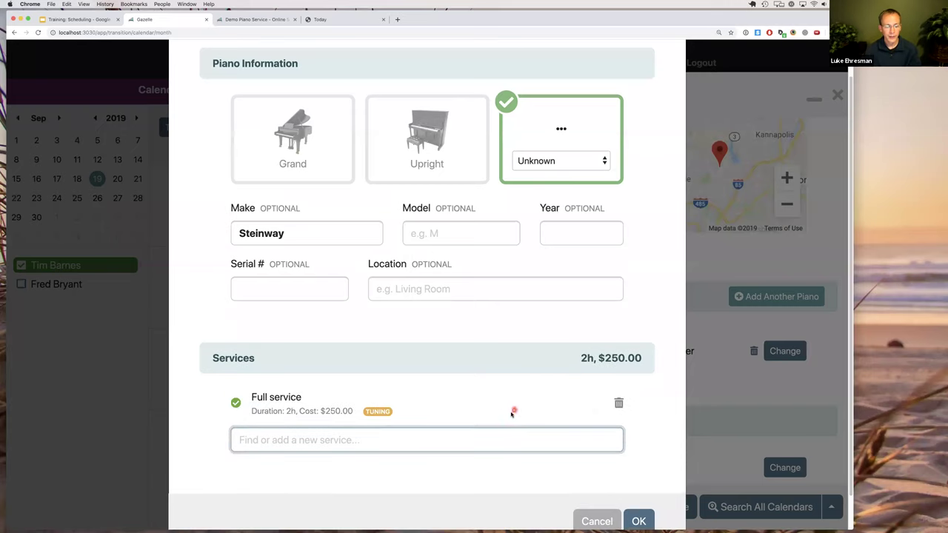
left_click(640, 522)
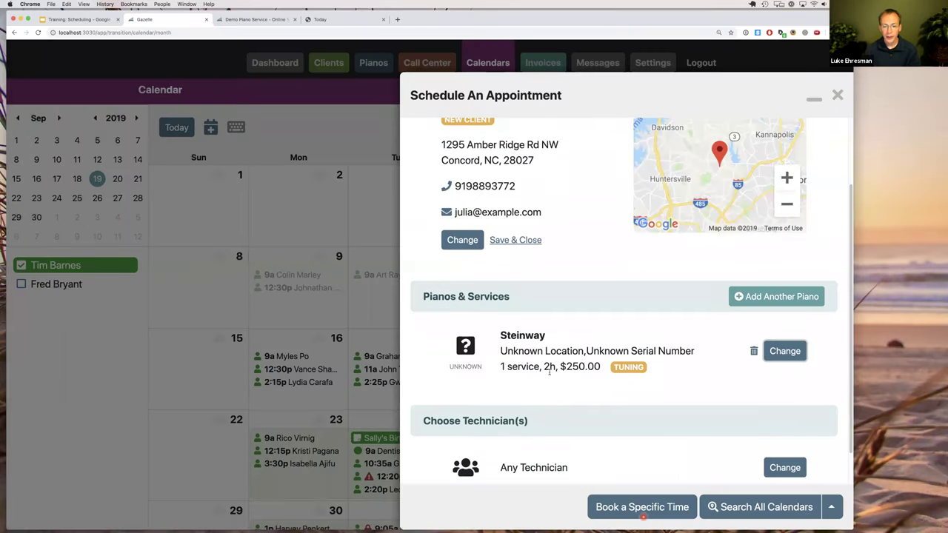
Replace Any Technician with the first named technician on the appointment.
left_click_drag(552, 366, 558, 367)
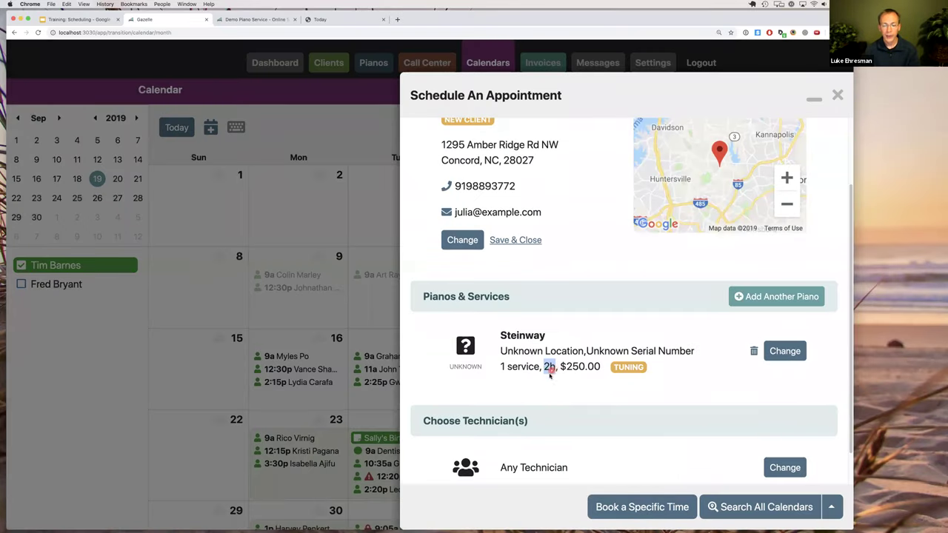
left_click(575, 396)
scroll(579, 399, "down", 1)
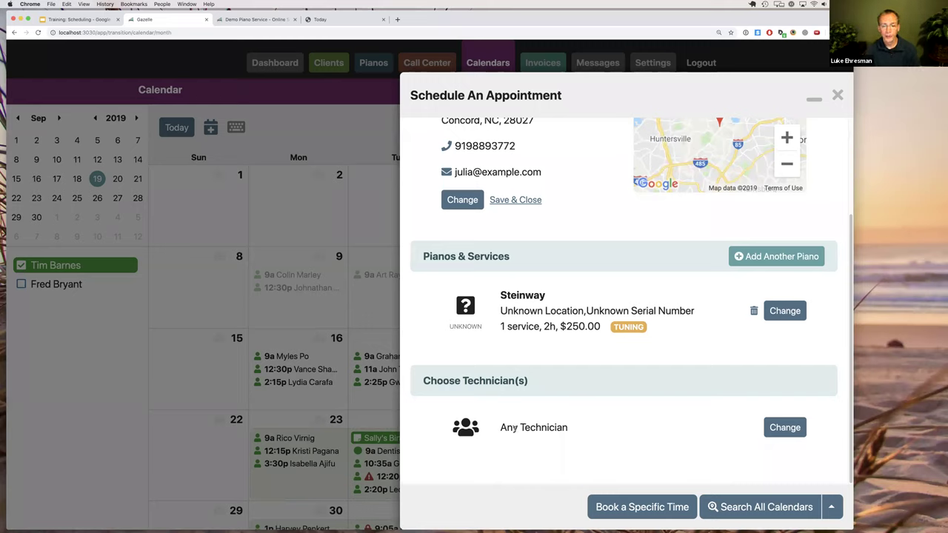
left_click(784, 428)
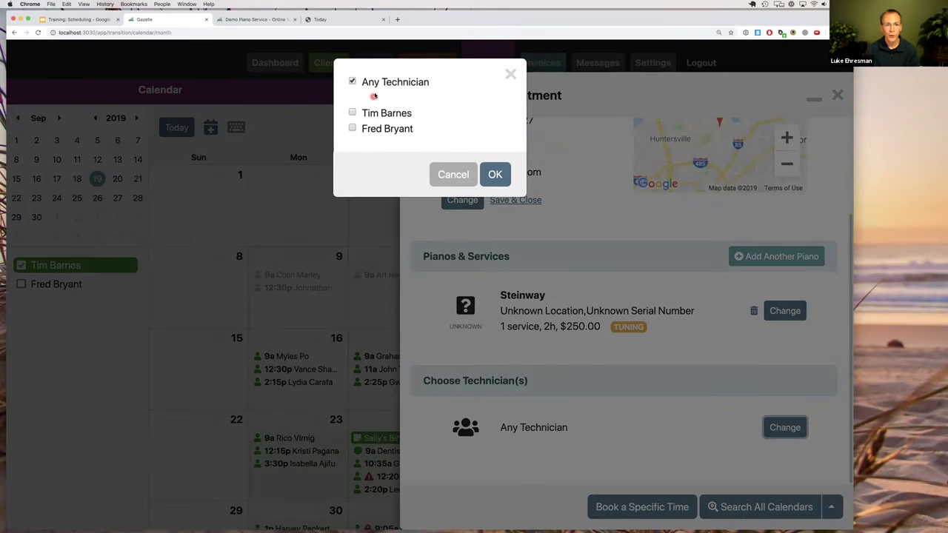
left_click(379, 113)
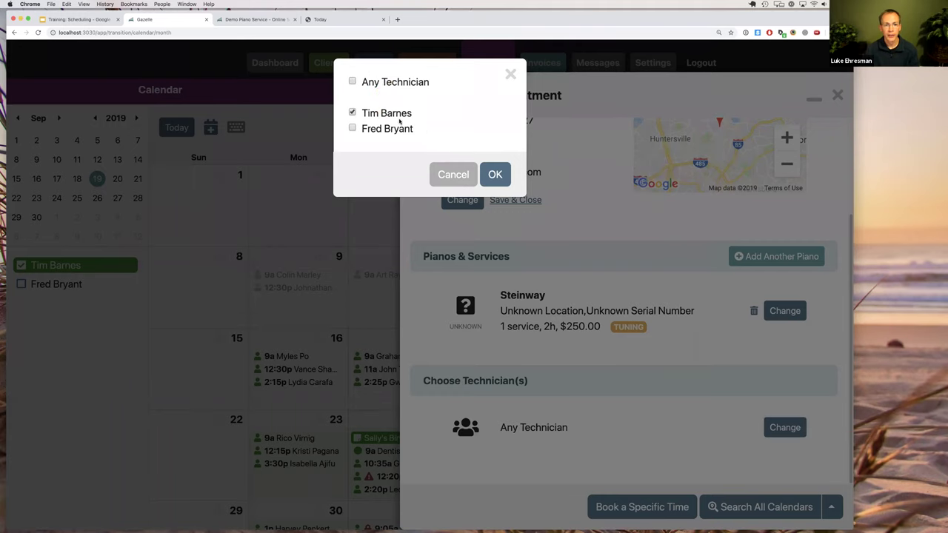
left_click(495, 174)
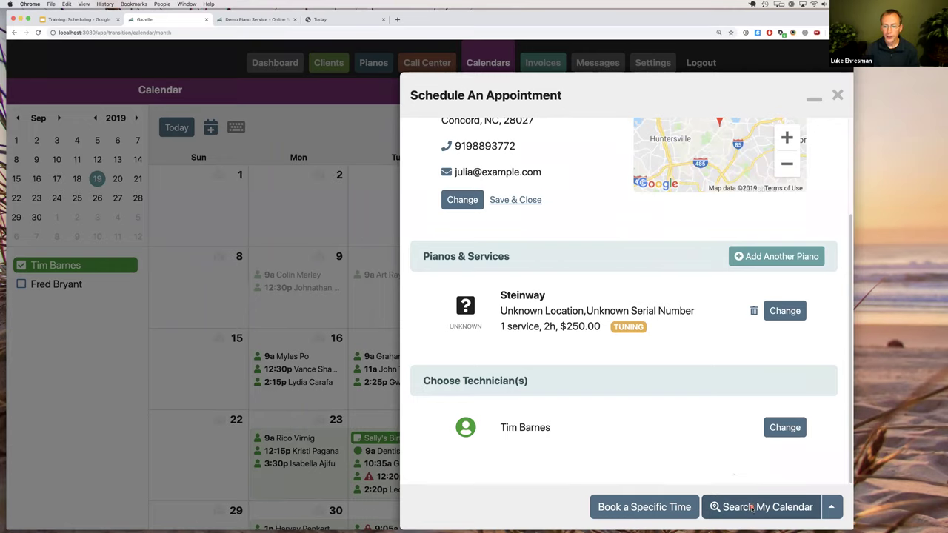
Try a calendar search, cancel it, and show the search's target-date options.
left_click(751, 507)
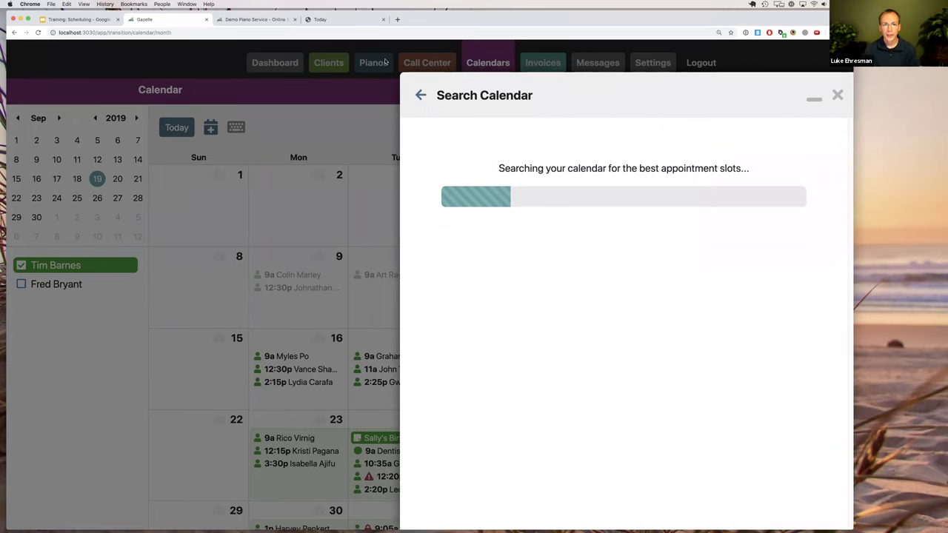
left_click(420, 95)
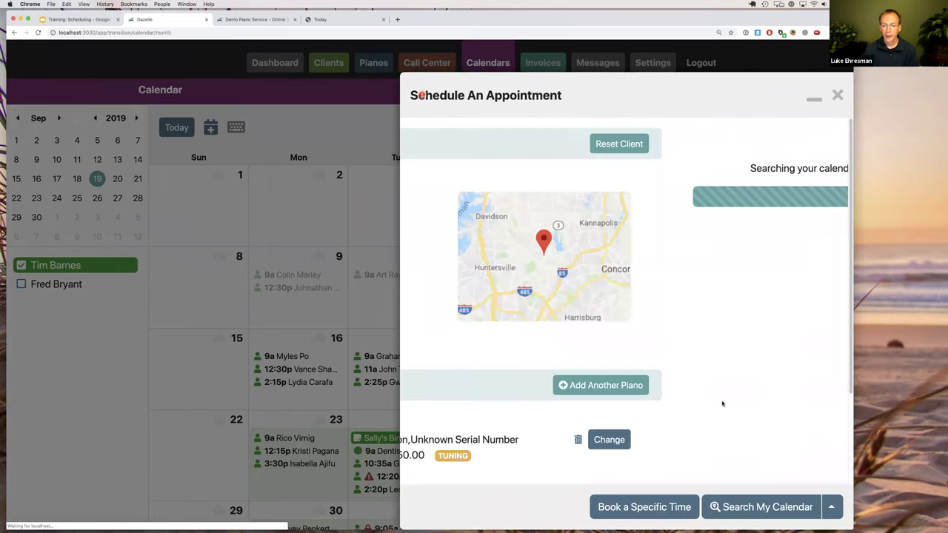
left_click(830, 509)
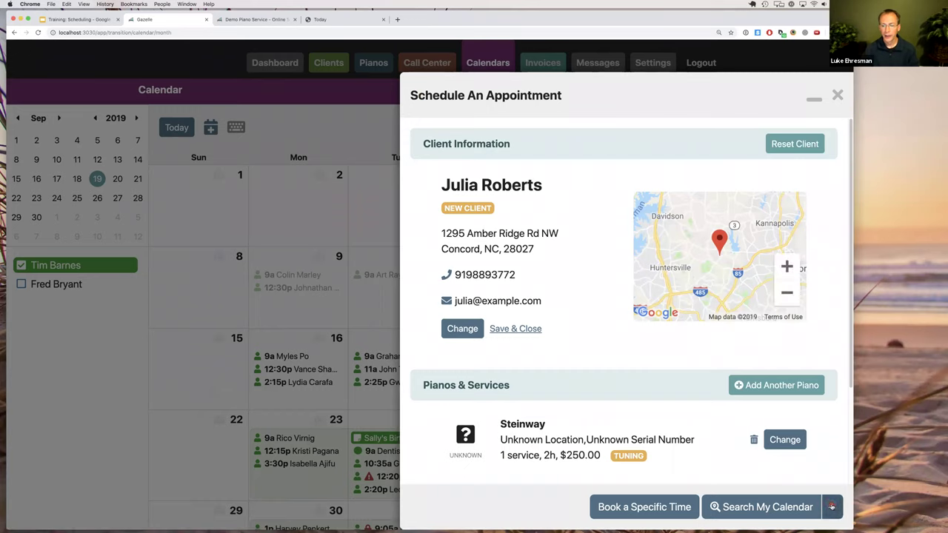
left_click(830, 507)
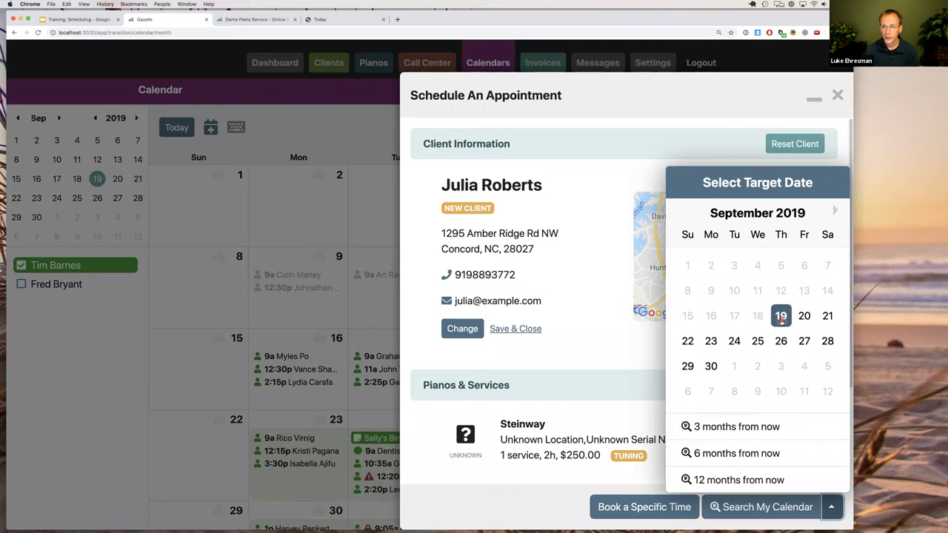
Run the calendar search and review the 24 suggested dates, starting Wed, Sep 25, 2019, 2:40 PM.
left_click(789, 504)
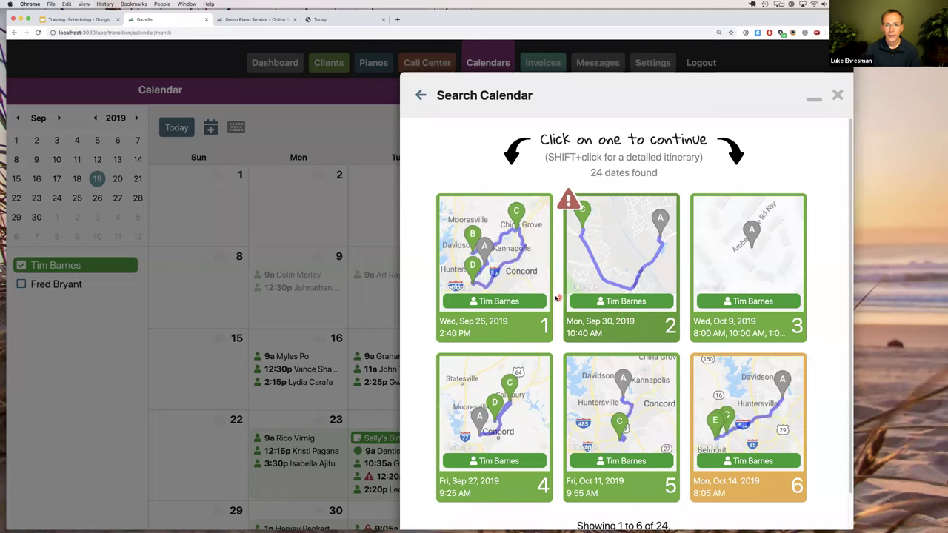
scroll(645, 445, "down", 1)
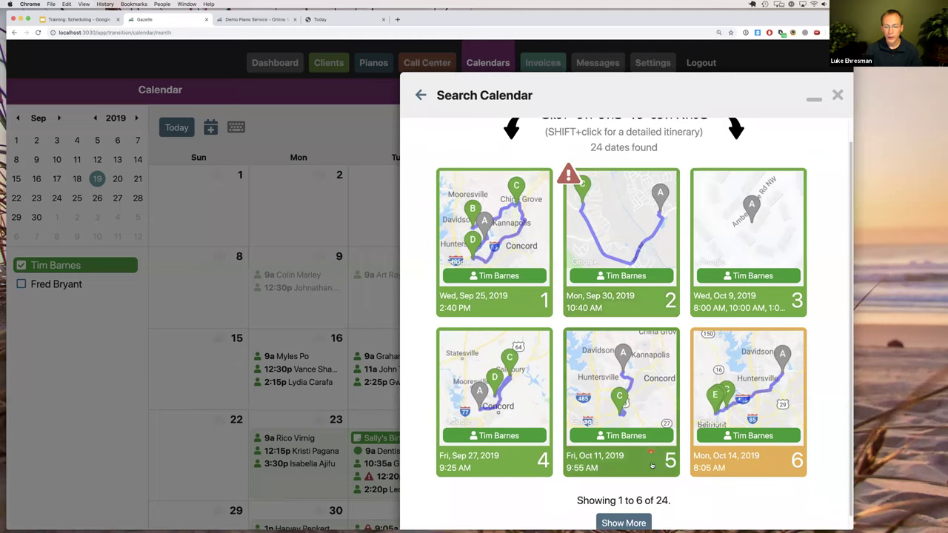
double_click(663, 500)
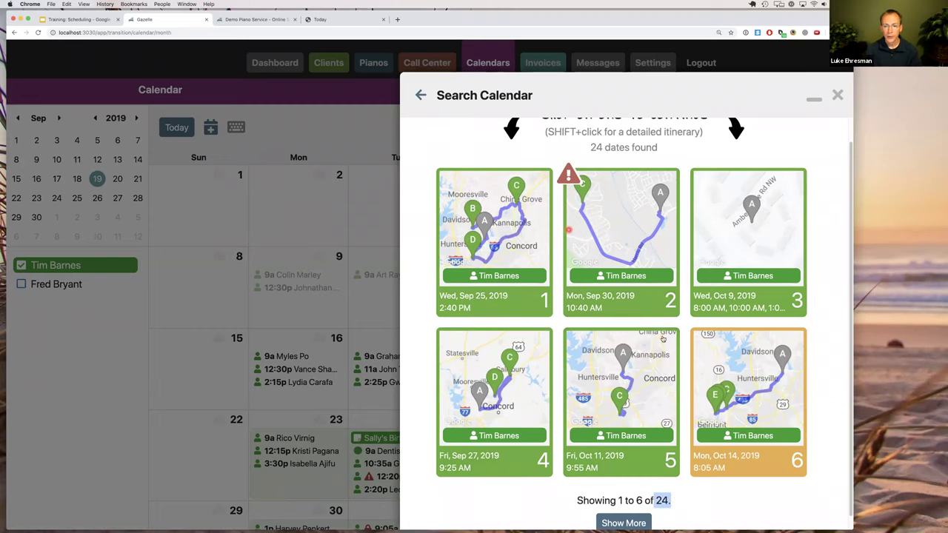
scroll(663, 337, "up", 1)
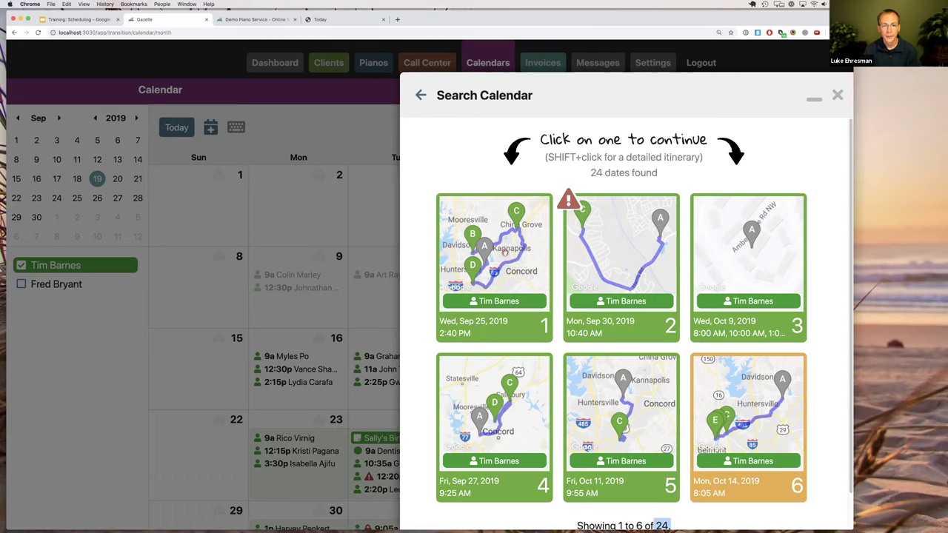
left_click(504, 252, "shift")
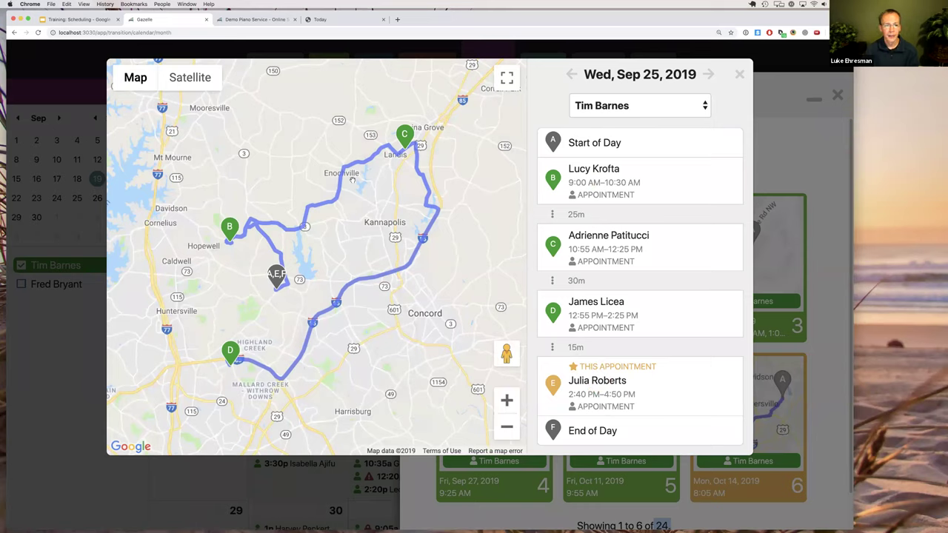
left_click(740, 76)
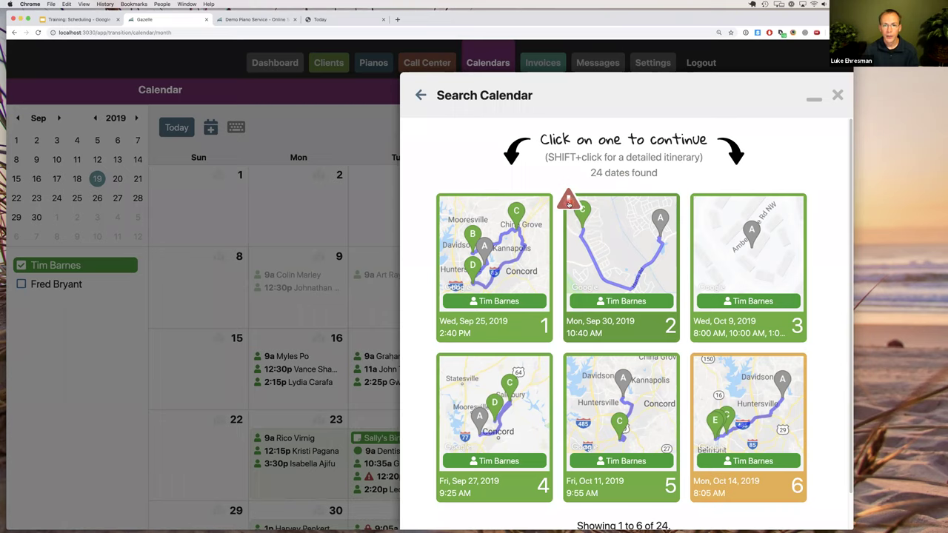
Load more suggested dates, then pick the Wed, Sep 25, 2019 2:40 PM slot.
mouse_move(569, 205)
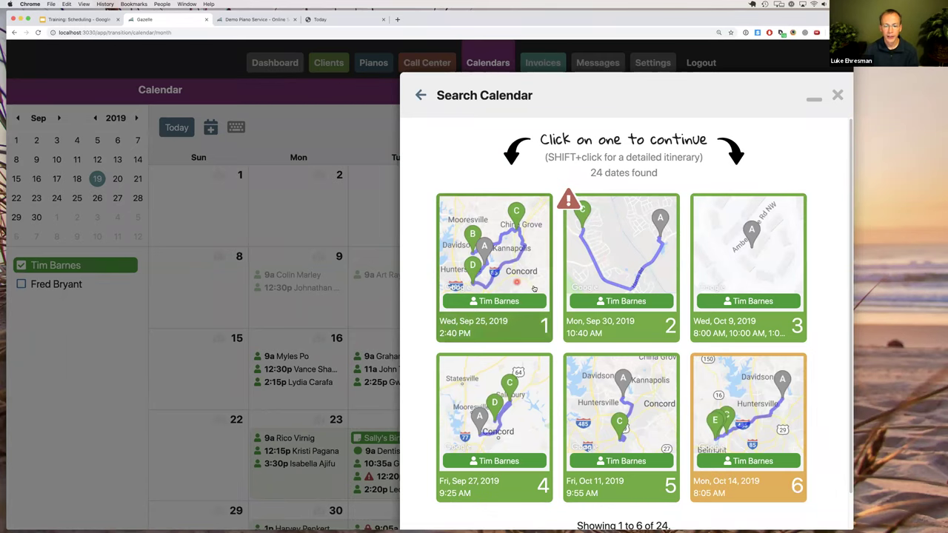
scroll(641, 526, "down", 1)
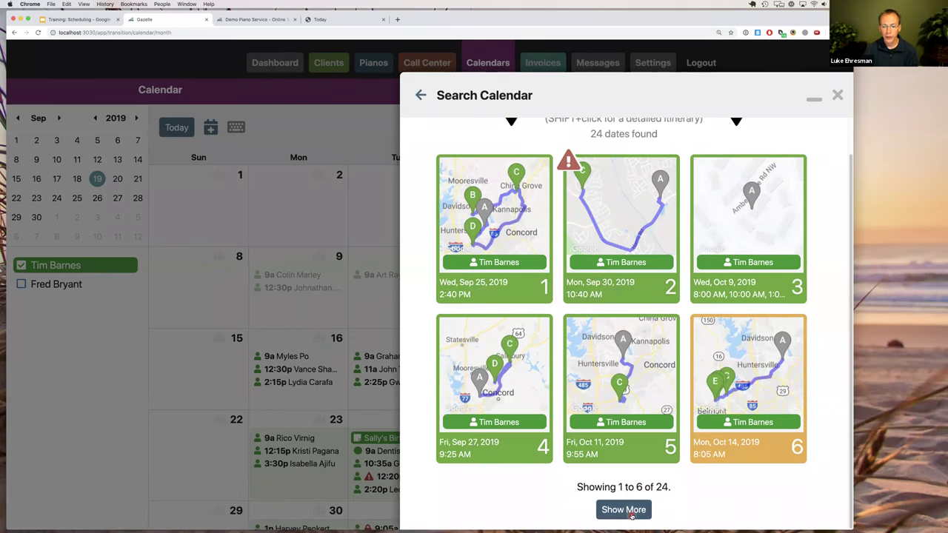
left_click(631, 513)
scroll(648, 445, "down", 1)
scroll(648, 428, "down", 2)
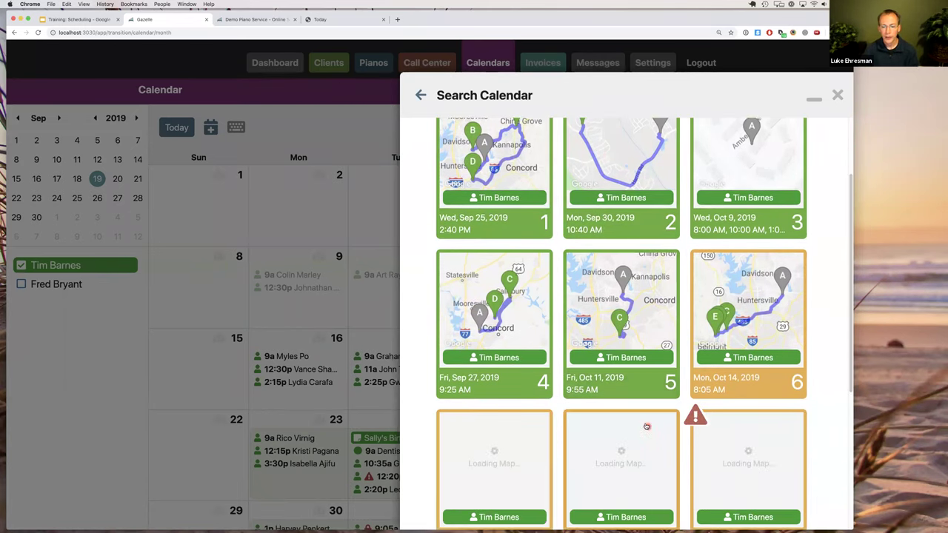
scroll(642, 425, "down", 3)
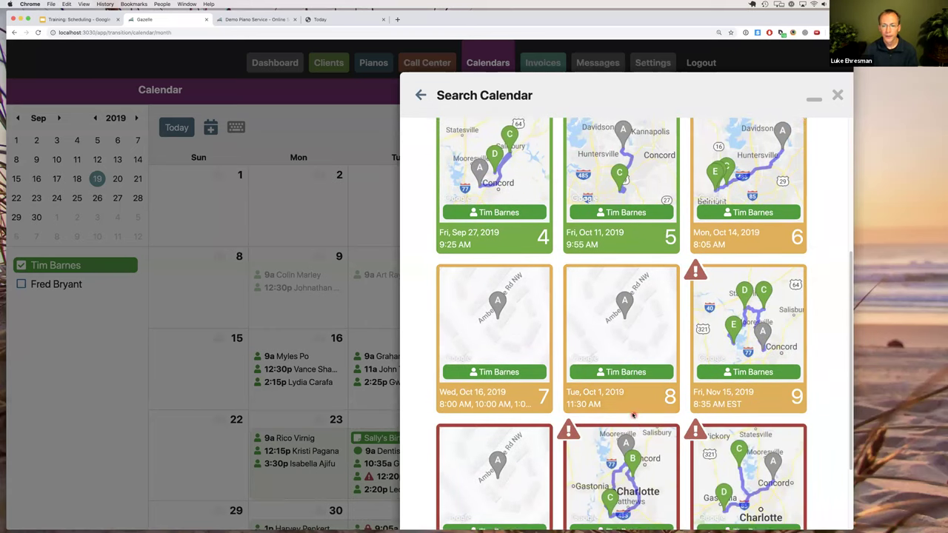
scroll(636, 420, "up", 6)
scroll(626, 412, "up", 1)
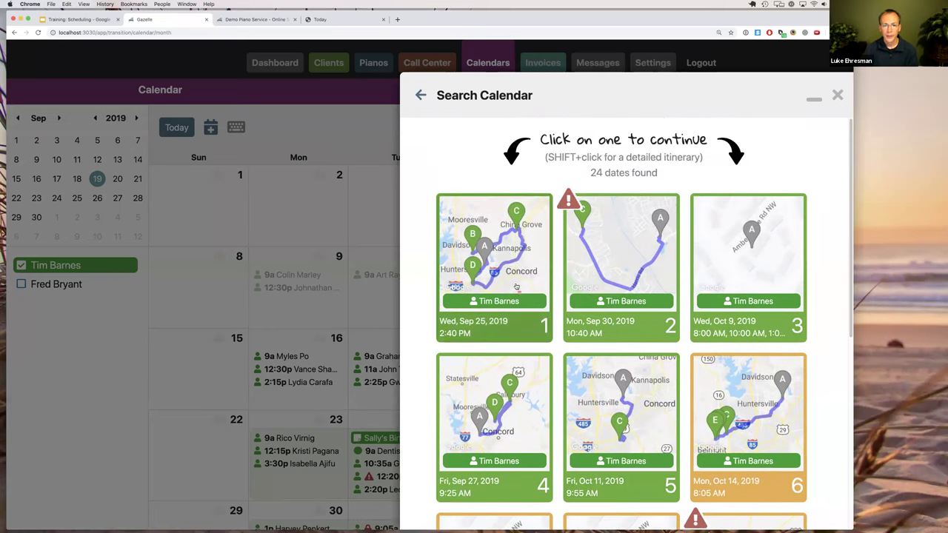
left_click(501, 257)
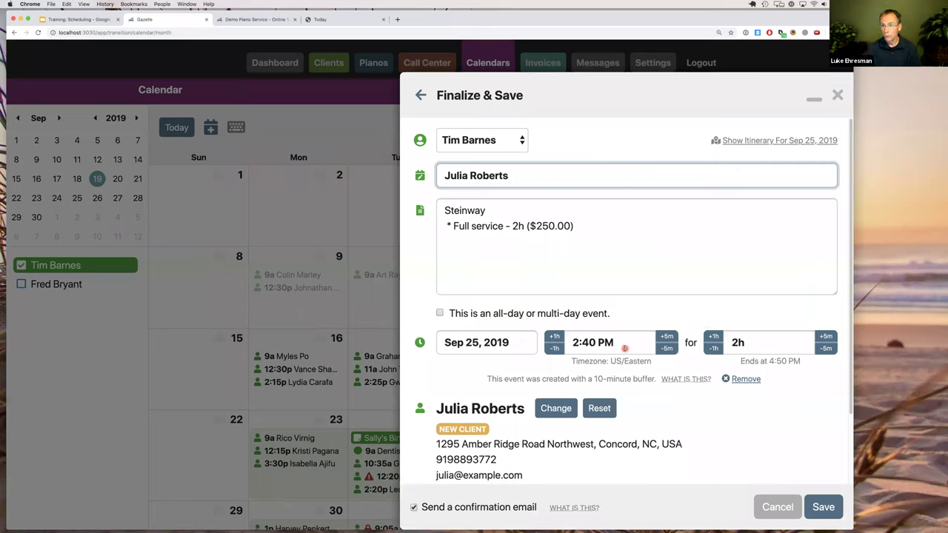
Add the line 'Some more notes.' to the appointment notes.
left_click(794, 498)
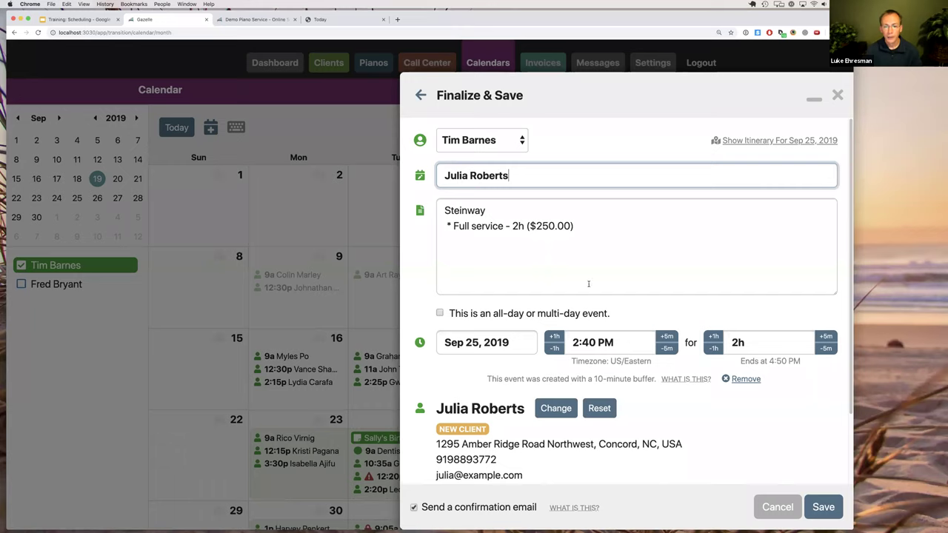
left_click(580, 226)
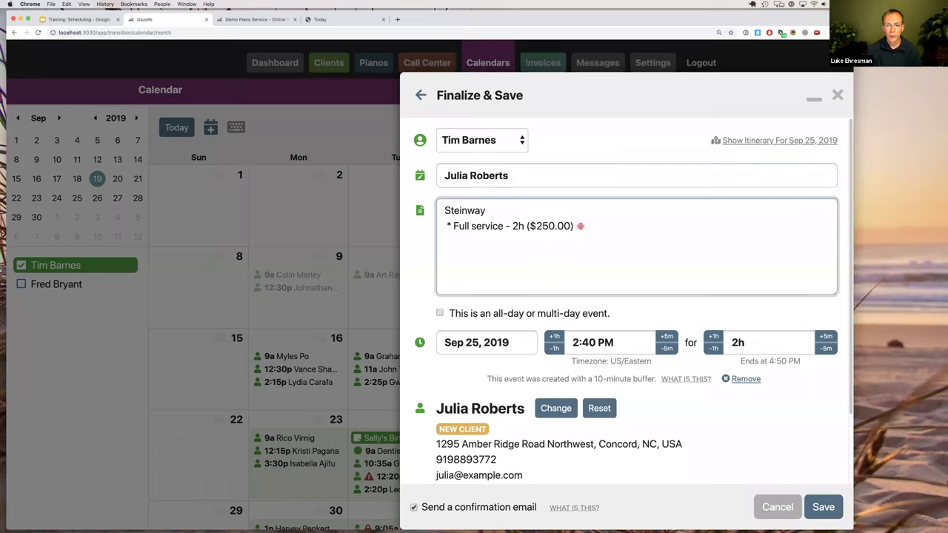
type("Some more notes.")
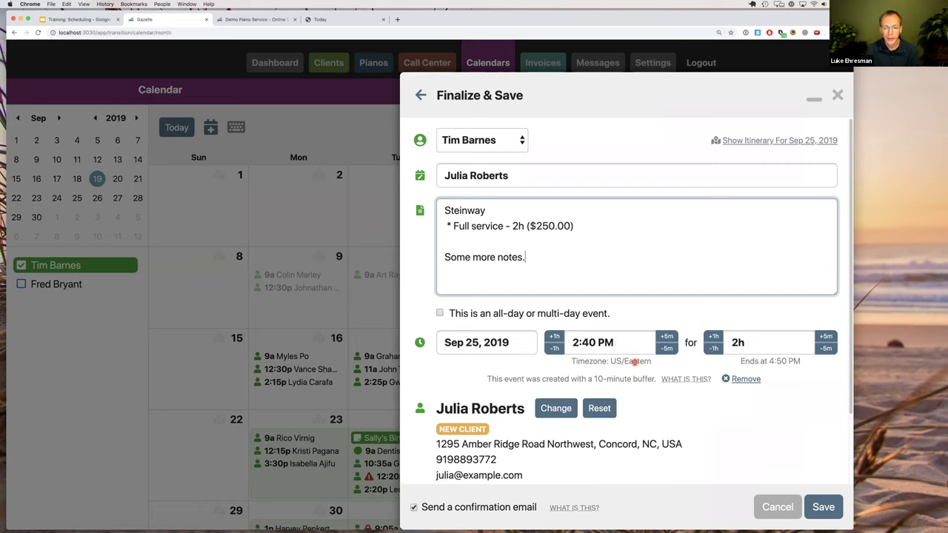
scroll(623, 373, "down", 2)
scroll(622, 373, "down", 2)
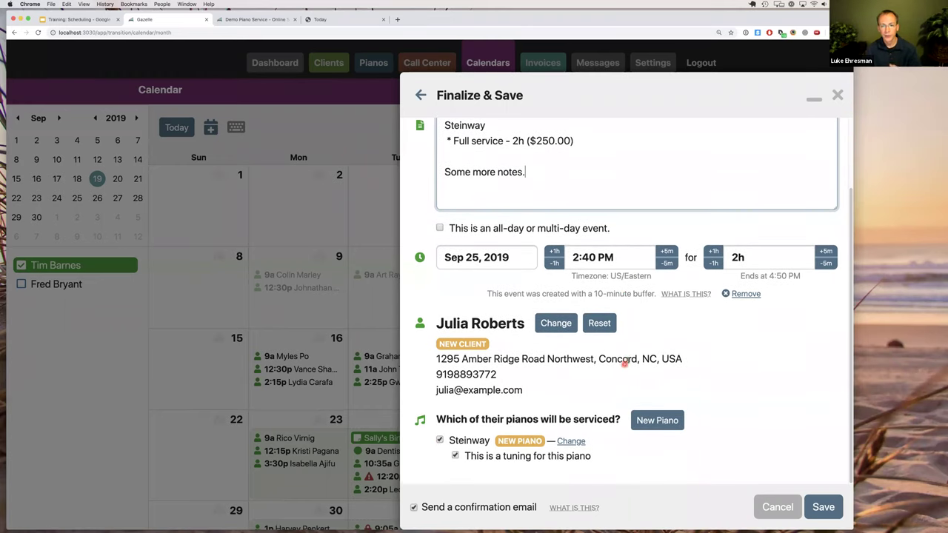
scroll(628, 360, "up", 1)
scroll(629, 360, "up", 1)
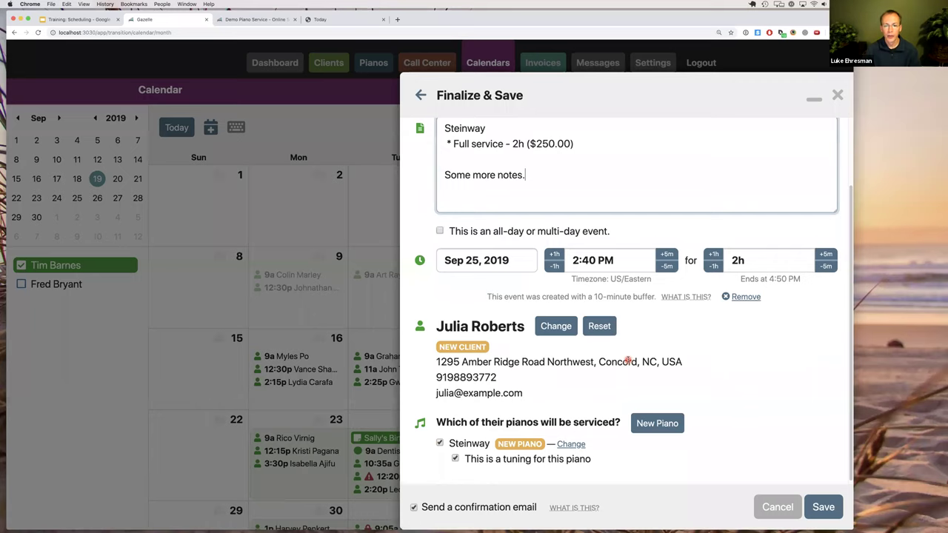
scroll(628, 361, "up", 1)
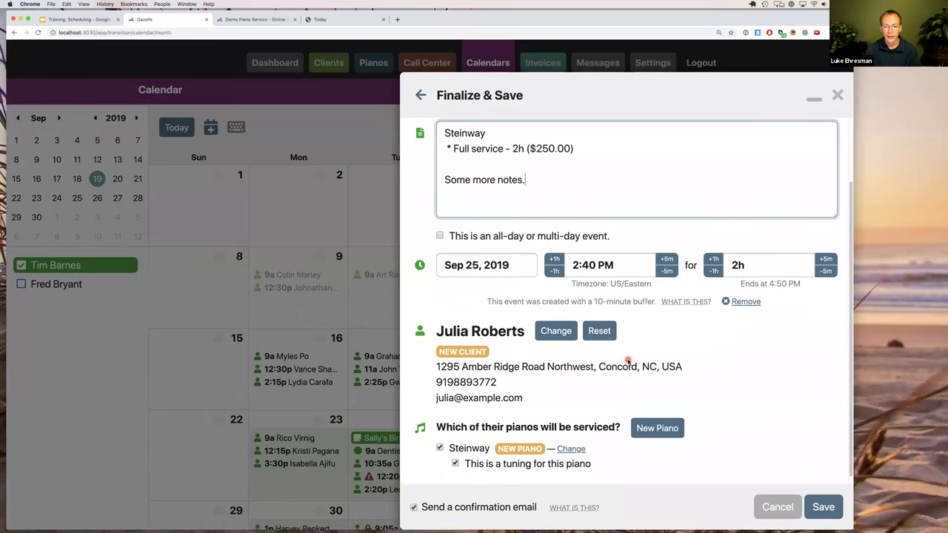
scroll(628, 360, "up", 5)
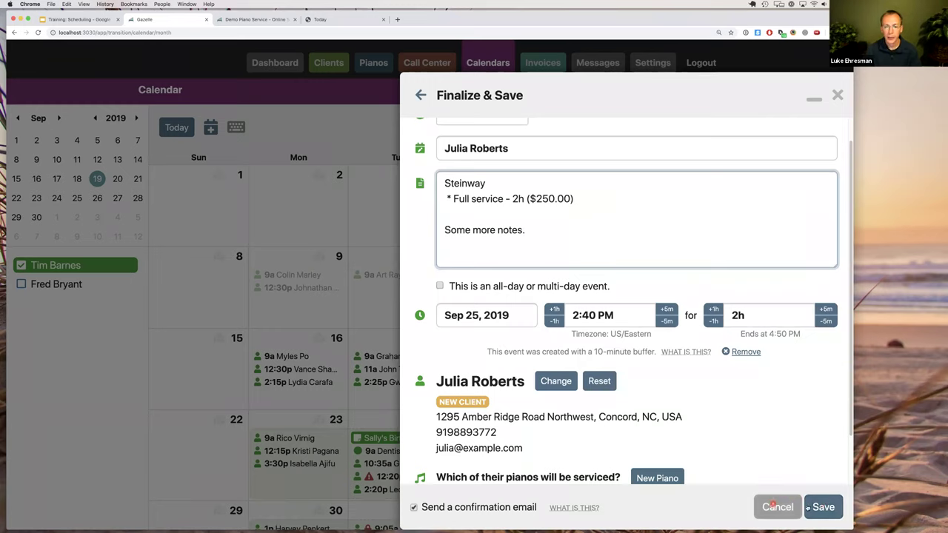
Toggle 'Send a confirmation email' off and back on, leaving it enabled.
left_click(463, 508)
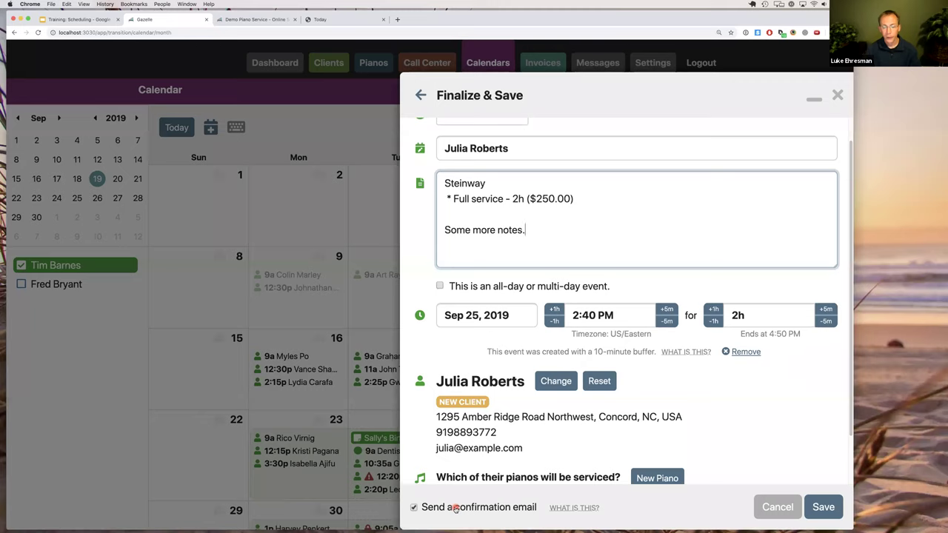
left_click(456, 508)
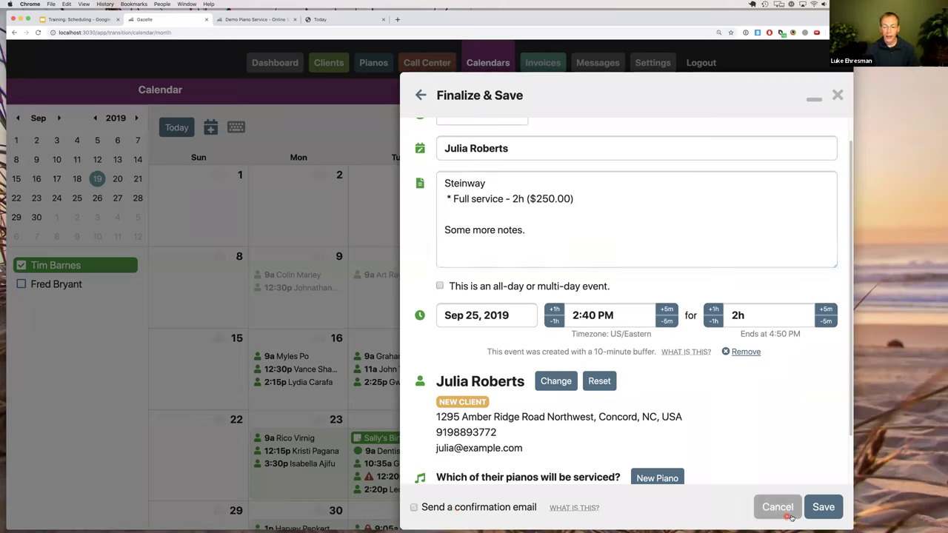
left_click(432, 508)
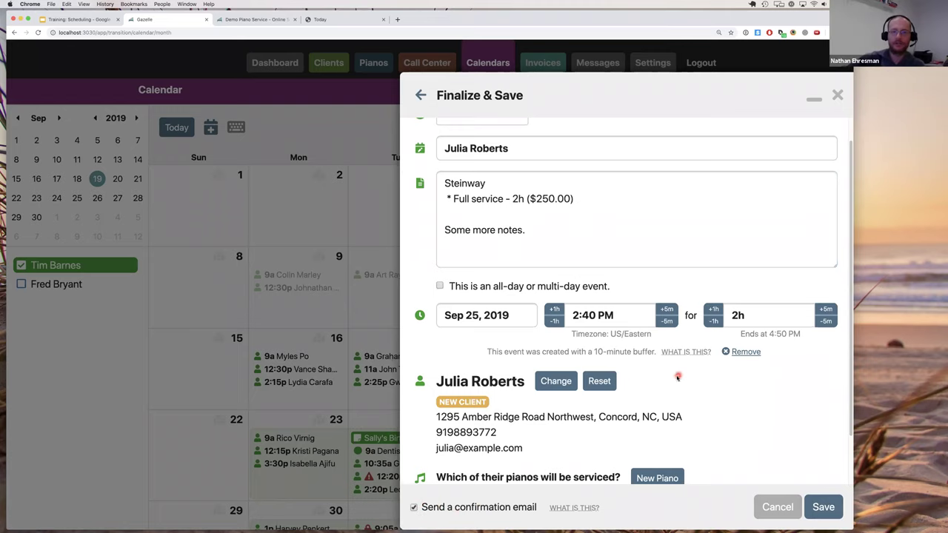
Untick 'This is a tuning for this piano' for the new client's Steinway service.
scroll(693, 391, "down", 1)
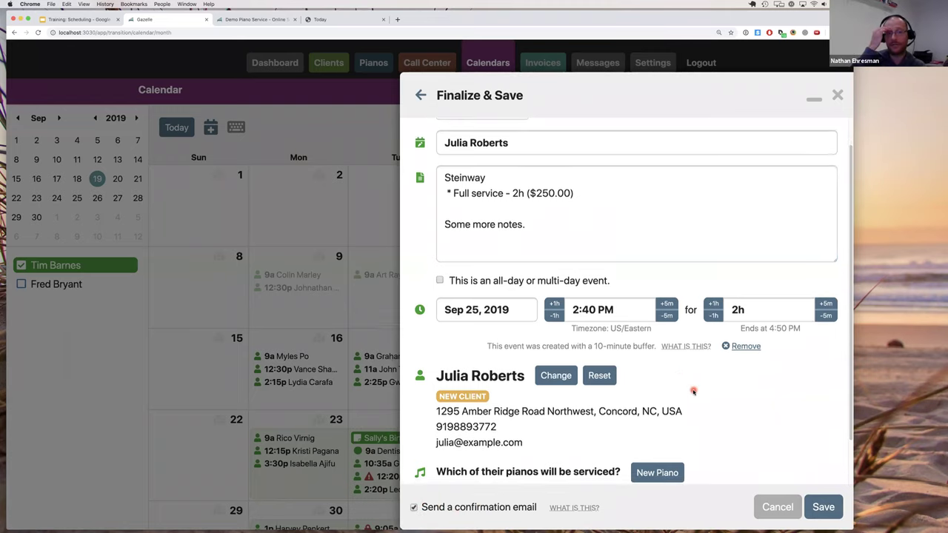
scroll(693, 391, "down", 3)
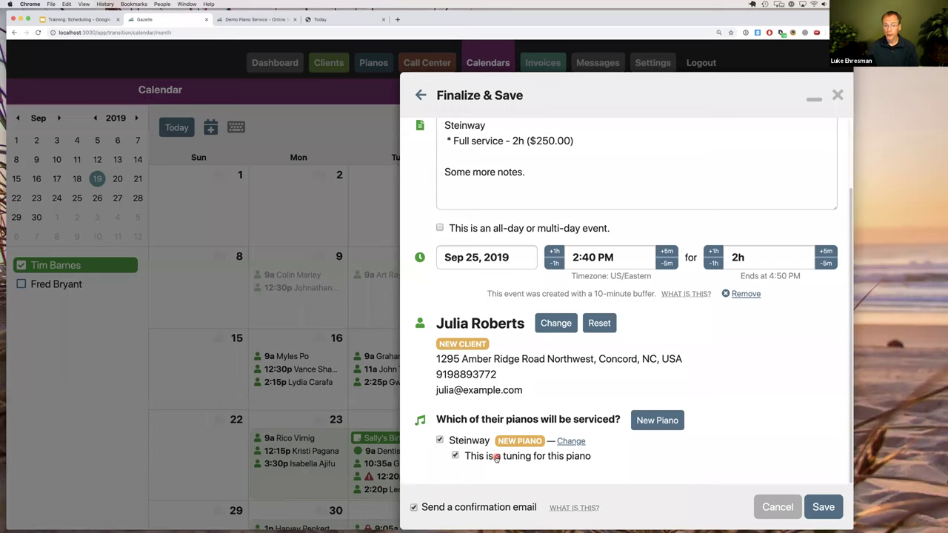
left_click(495, 457)
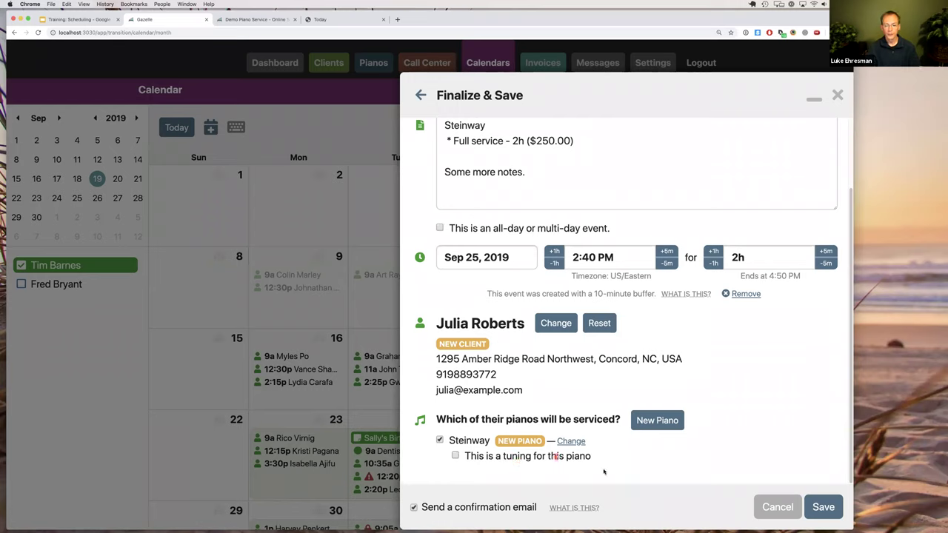
Cancel the Sep 25 appointment and confirm discarding its unsaved changes.
left_click(775, 508)
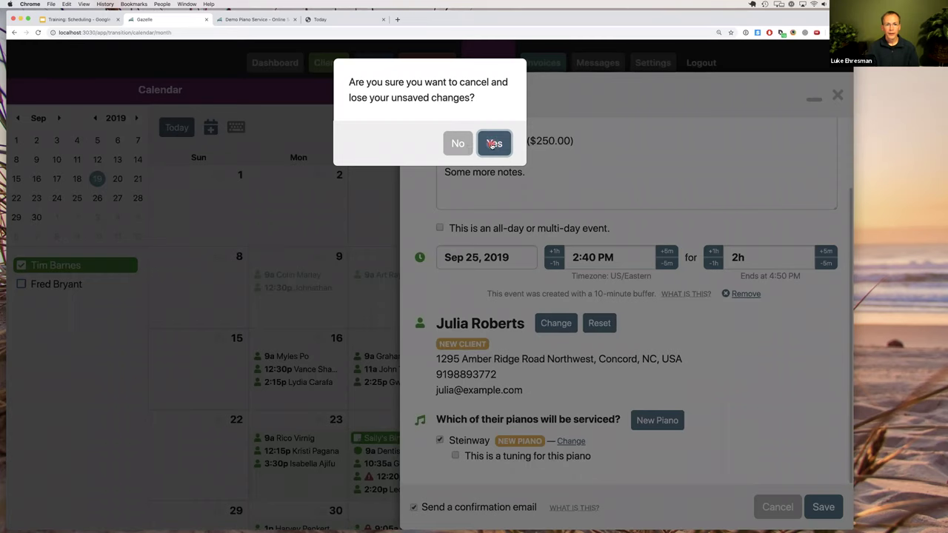
key("Return")
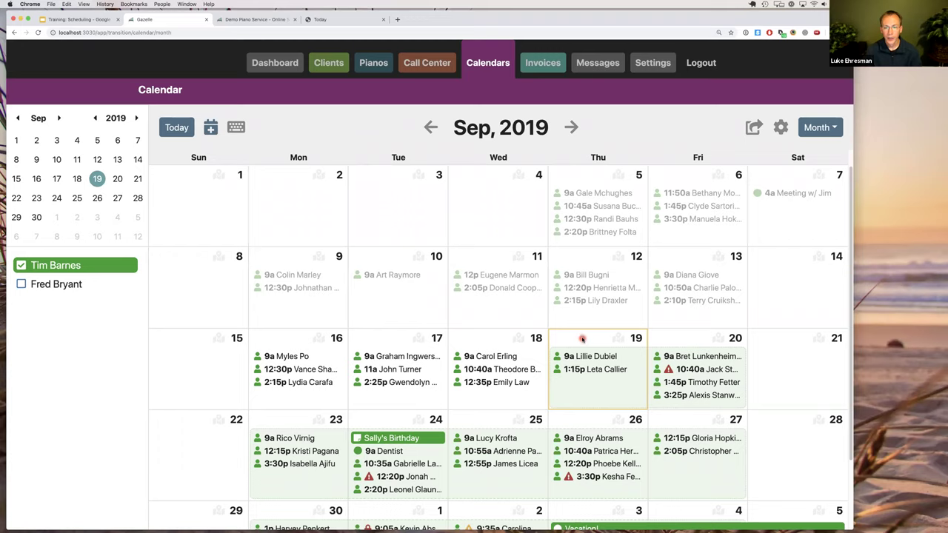
Open Thursday Sep 19 in day view and draw an 11 AM–1 PM block.
left_click(638, 338)
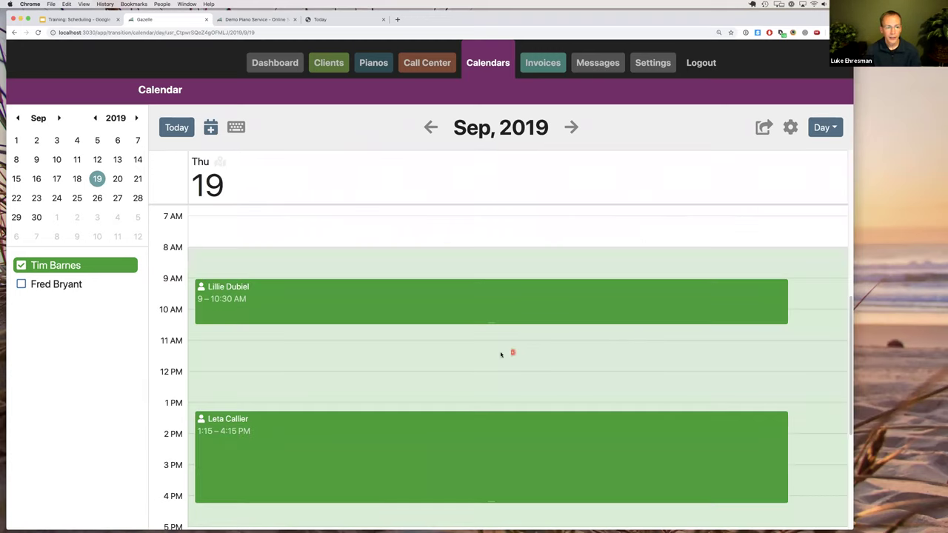
left_click_drag(458, 342, 457, 403)
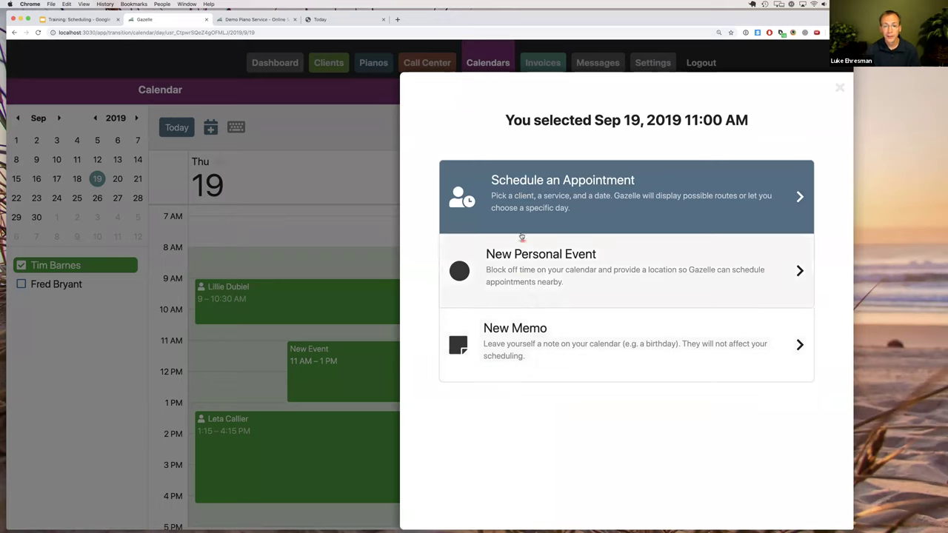
Schedule the block for the Pineville 'test' client, loading the Knabe Grand 6'2" tuning at $175.00.
left_click(521, 196)
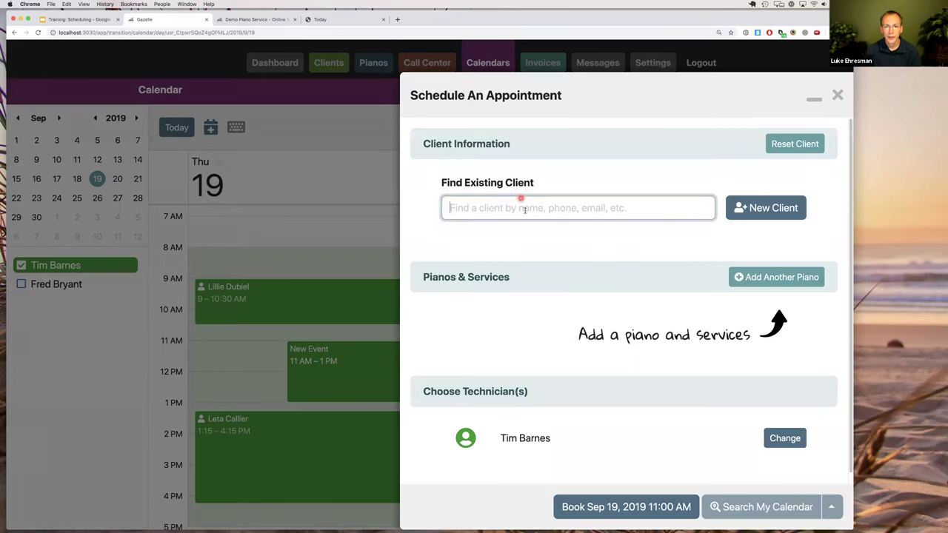
type("test")
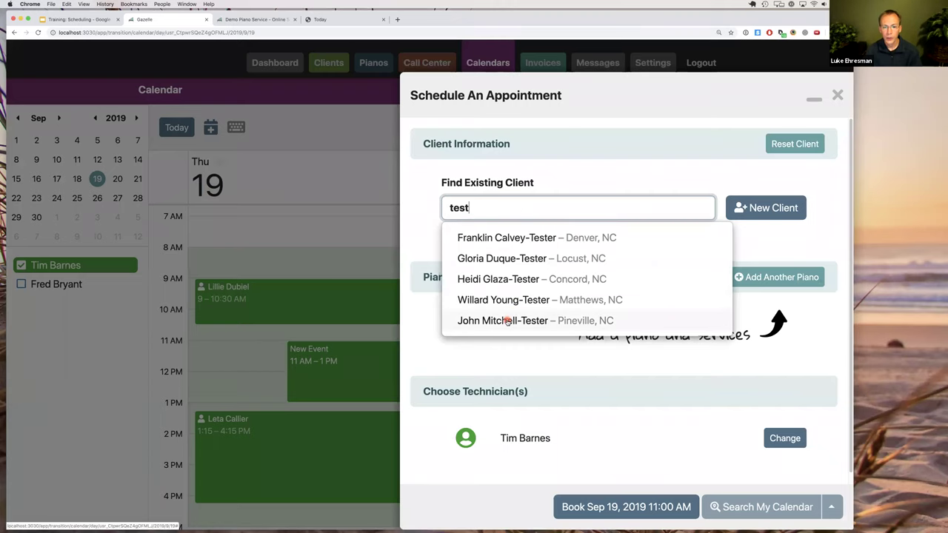
left_click(508, 320)
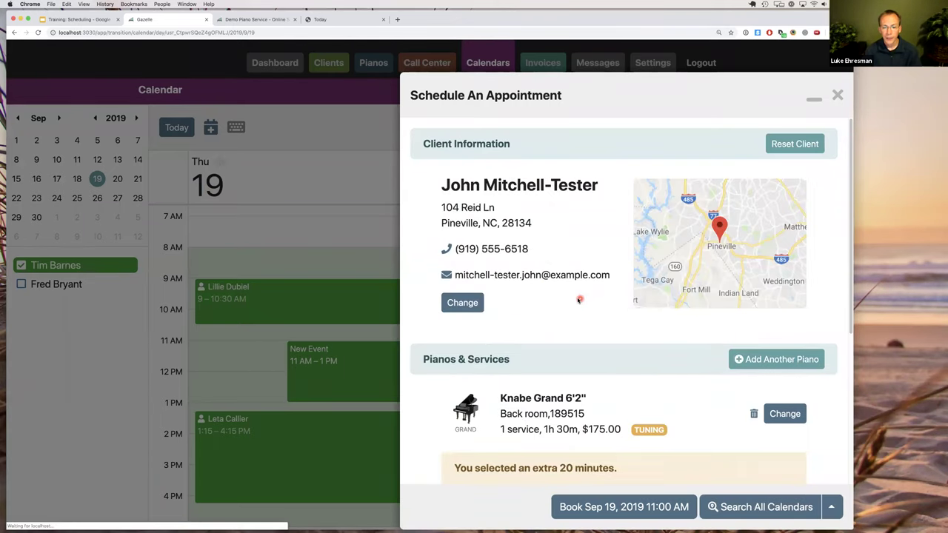
scroll(575, 301, "down", 2)
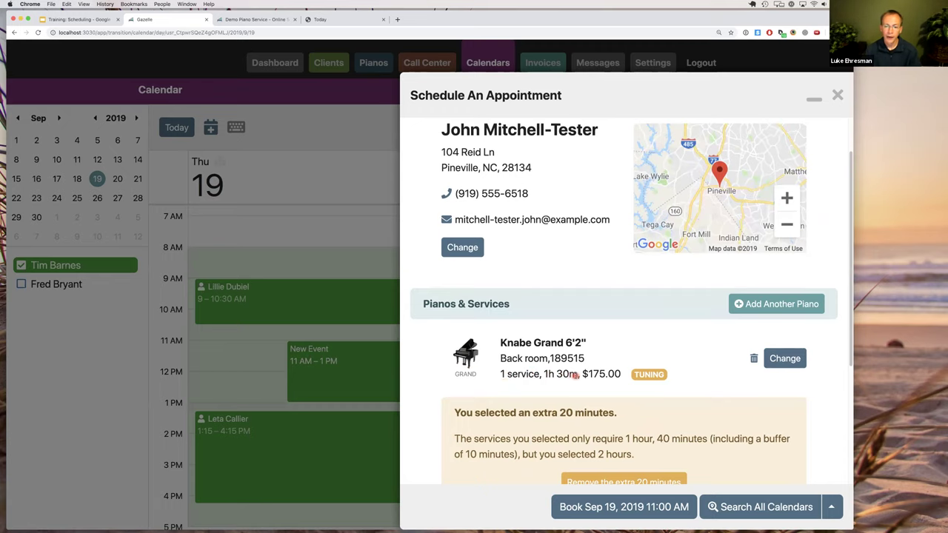
scroll(576, 374, "down", 2)
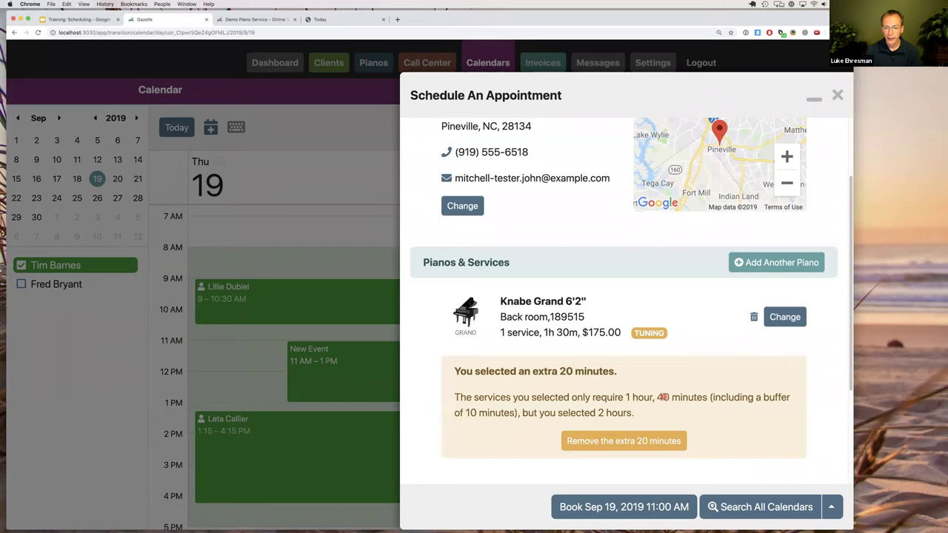
mouse_move(713, 398)
left_mouse_down()
mouse_move(697, 398)
mouse_move(711, 398)
left_mouse_up()
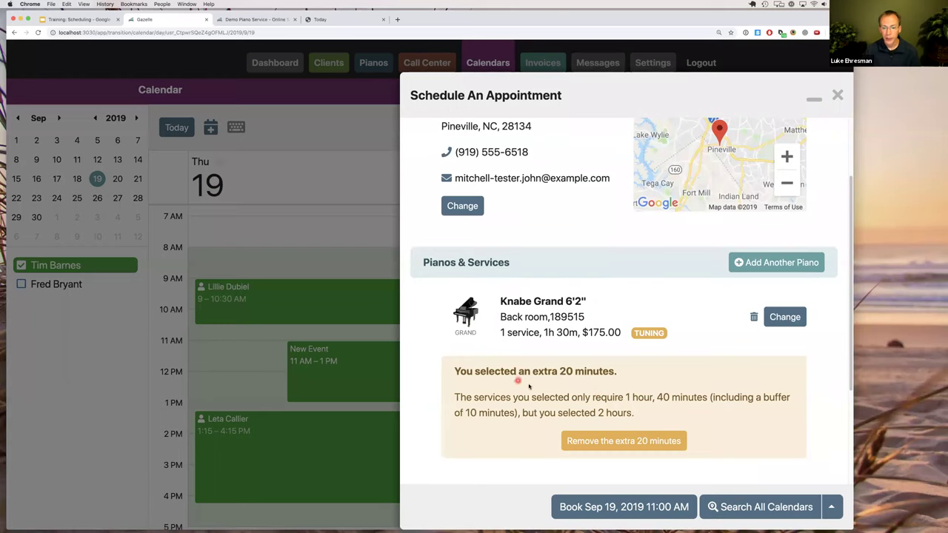
scroll(603, 415, "down", 1)
scroll(603, 415, "down", 3)
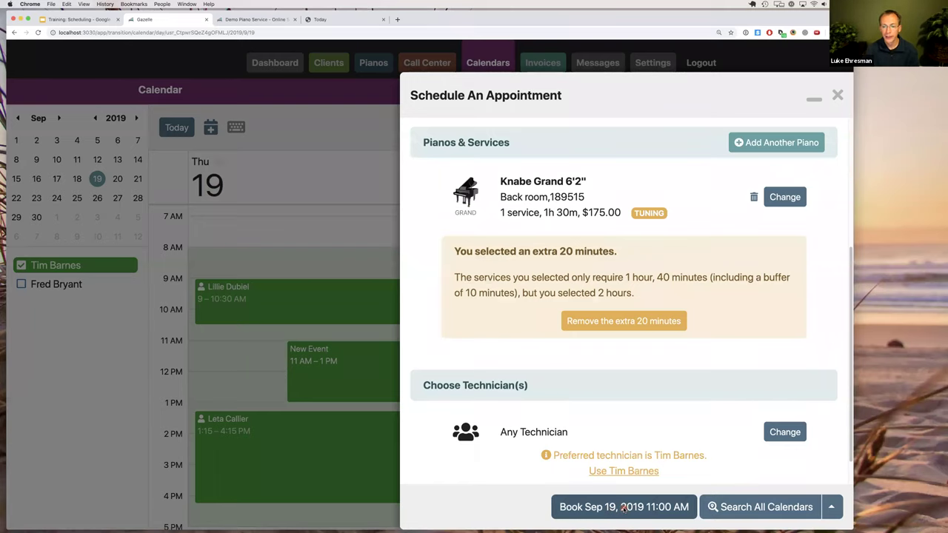
Review the Sep 19 11:00 AM Knabe Grand booking, then discard it without saving.
left_click(624, 508)
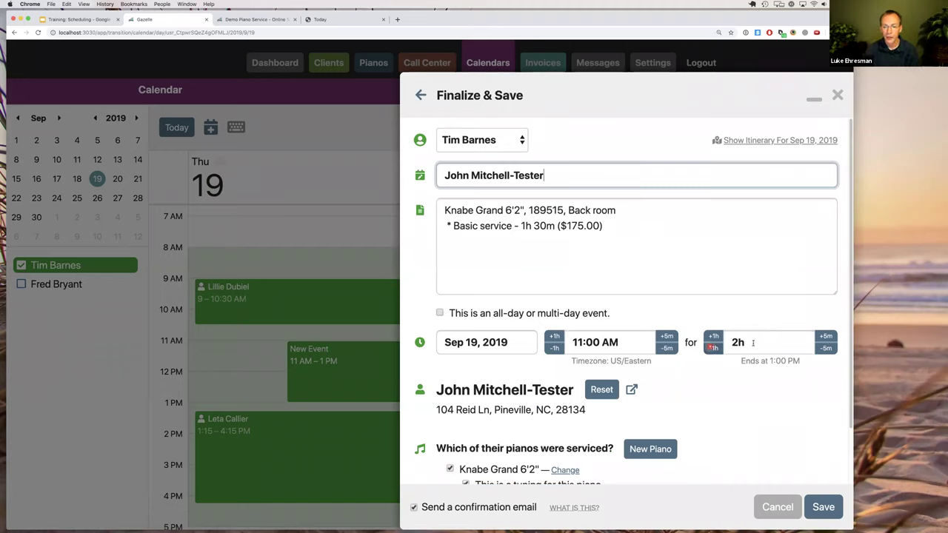
scroll(598, 433, "down", 1)
scroll(598, 433, "down", 2)
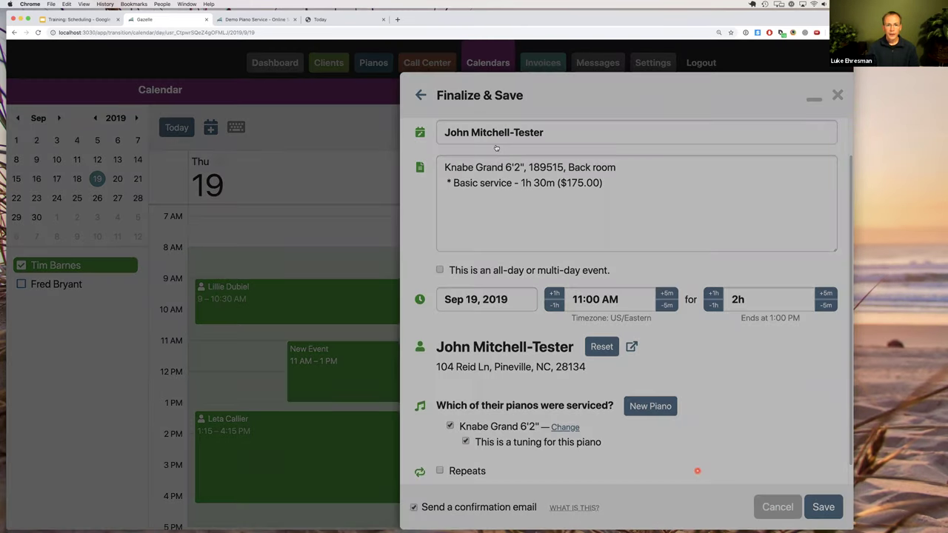
key("Escape")
left_click(495, 141)
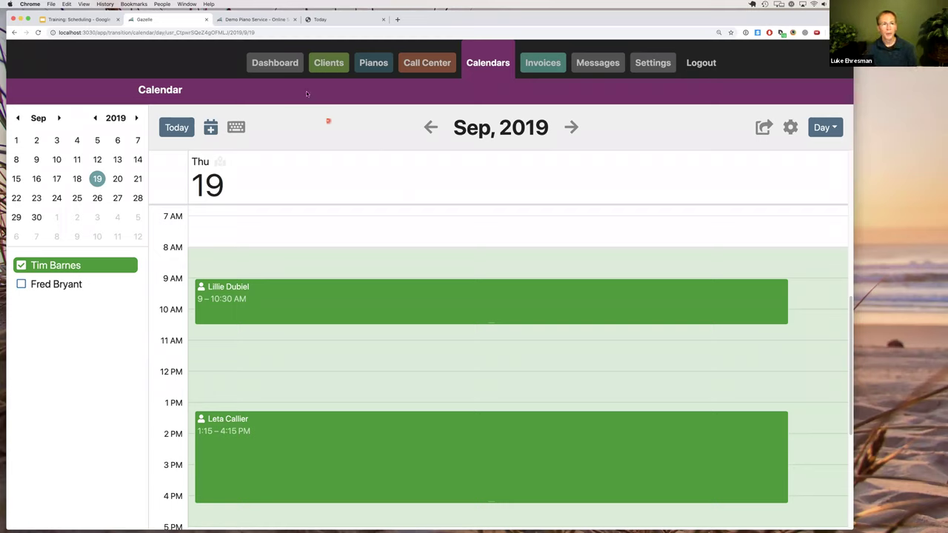
Switch to the 'Today' browser tab showing the mobile schedule view.
left_click(338, 21)
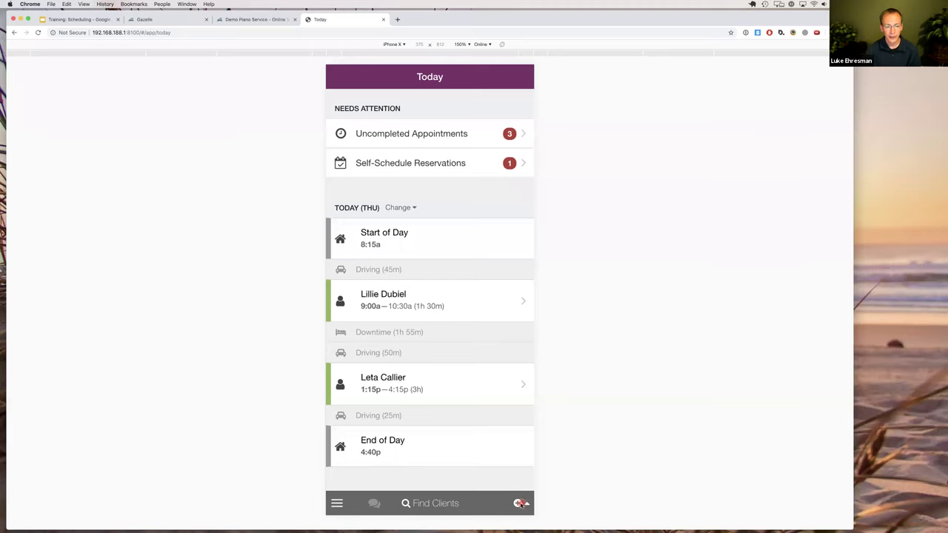
Start scheduling an appointment from the mobile + menu, then return to the Today overview.
left_click(519, 503)
left_click(416, 468)
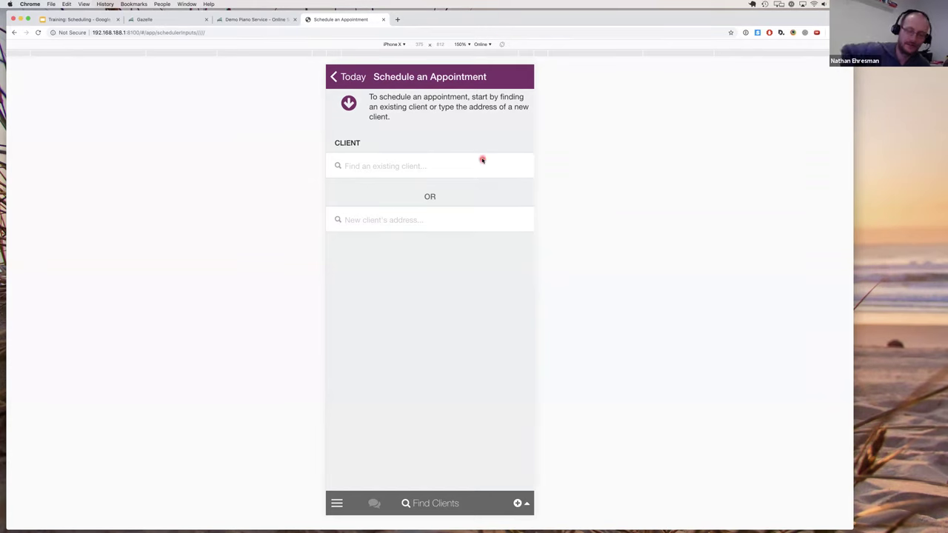
left_click(348, 77)
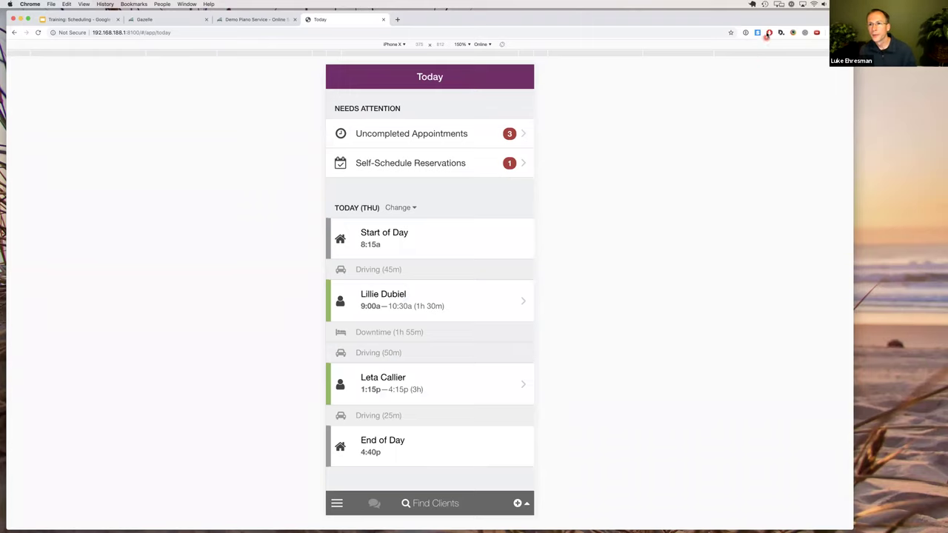
Skip the running Time Machine backup and return to the desktop Sep 19 day calendar.
left_click(765, 4)
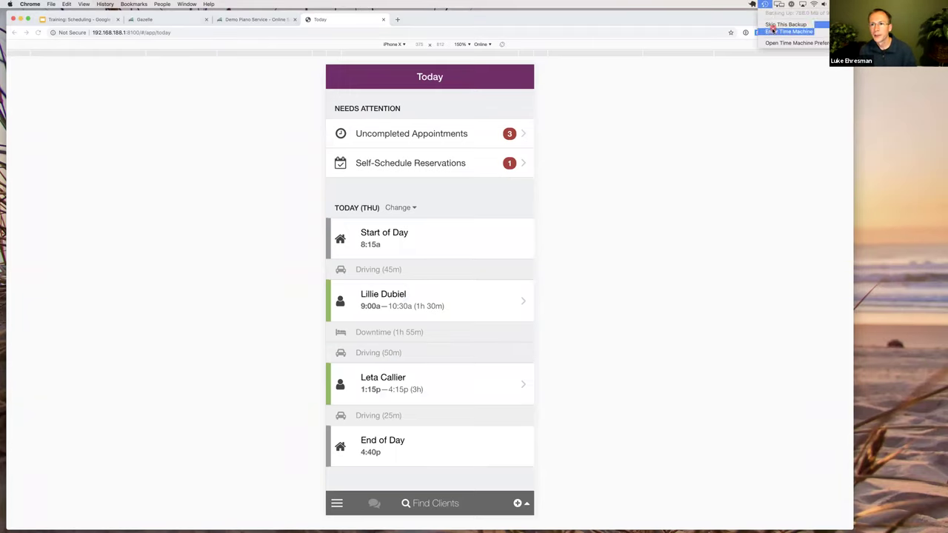
left_click(770, 26)
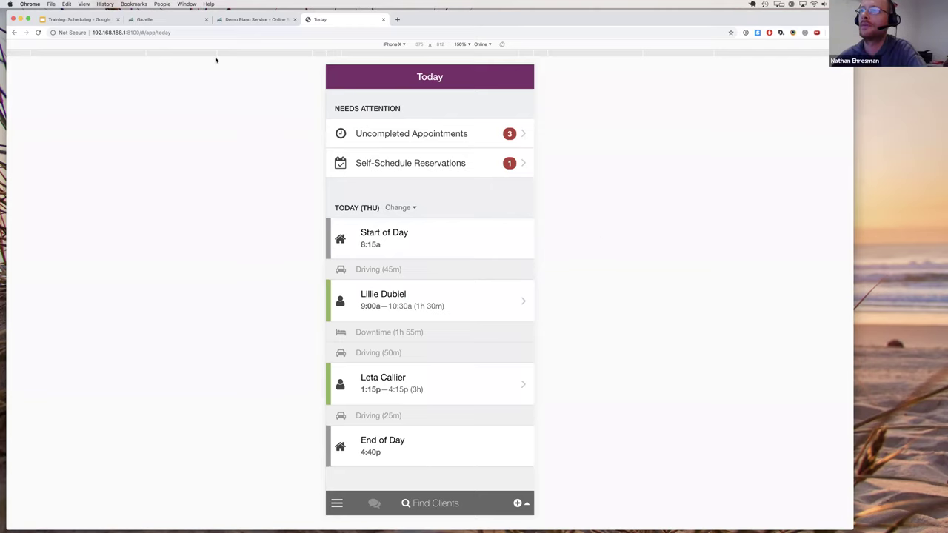
key("super+2")
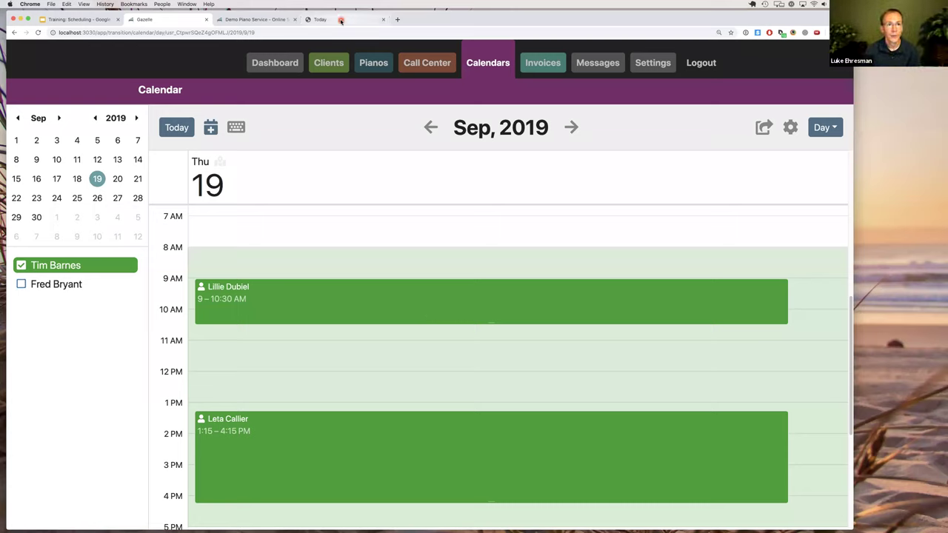
Return to the Gazelle office calendar and start a new Any Technician appointment over Sep 19.
key("super+4")
left_click(387, 270)
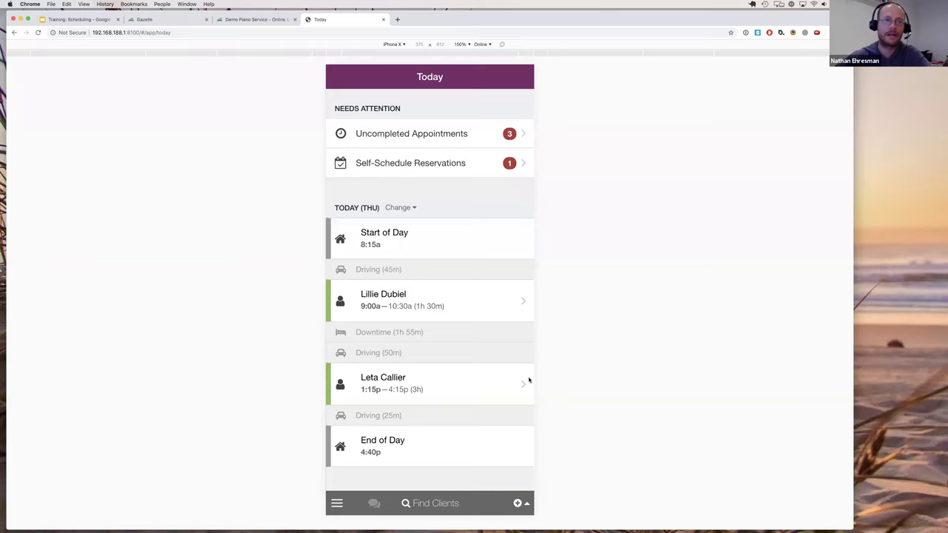
left_click(168, 22)
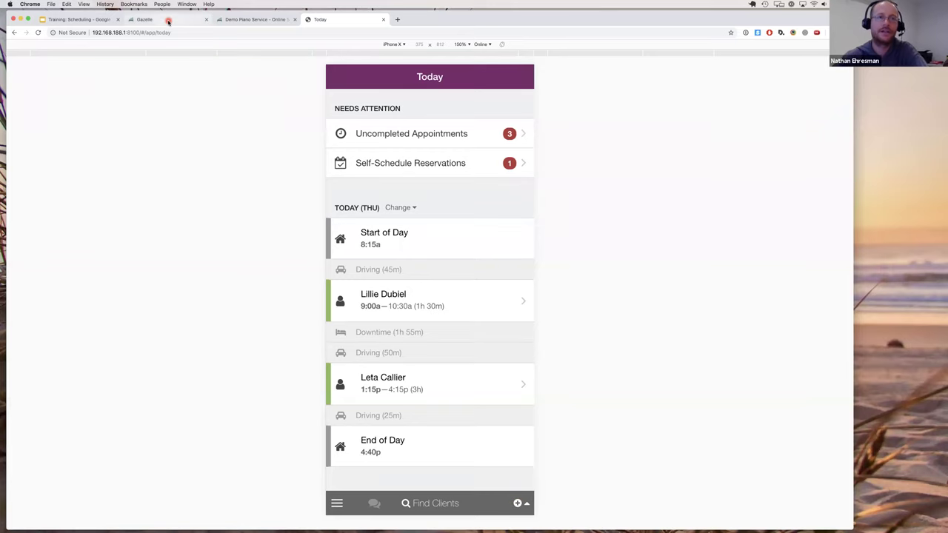
left_click(168, 22)
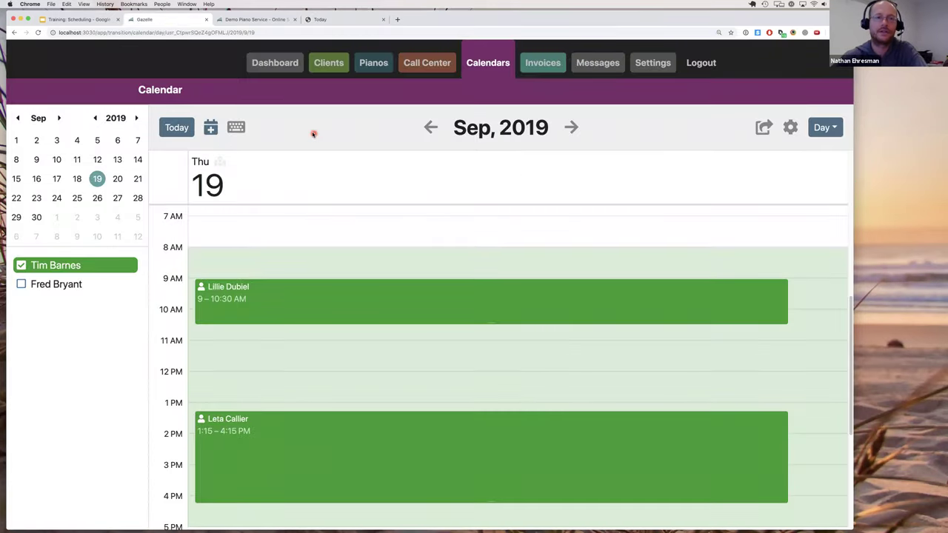
left_click(210, 127)
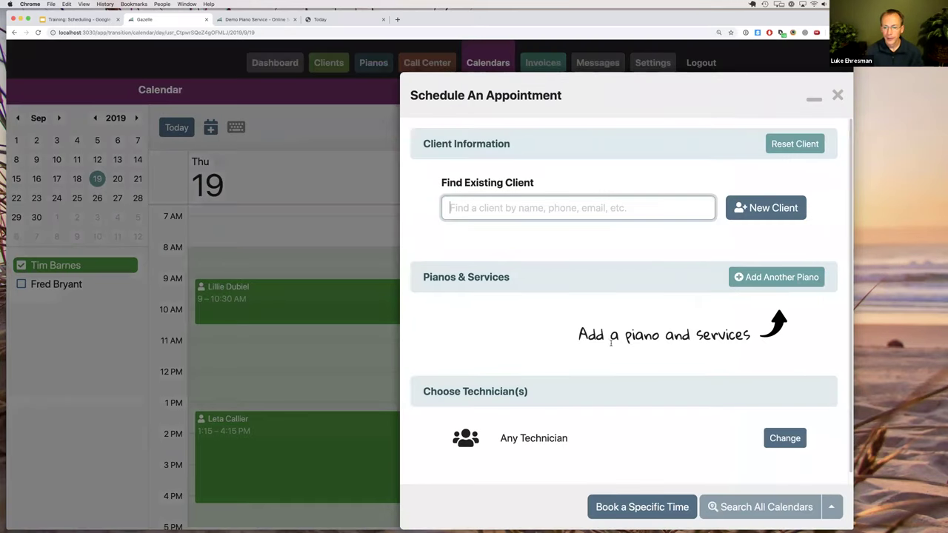
Pick the Matthews 'test' client, loading the Kawai Upright K3 tuning, and check Search All Calendars target dates.
left_click(822, 513)
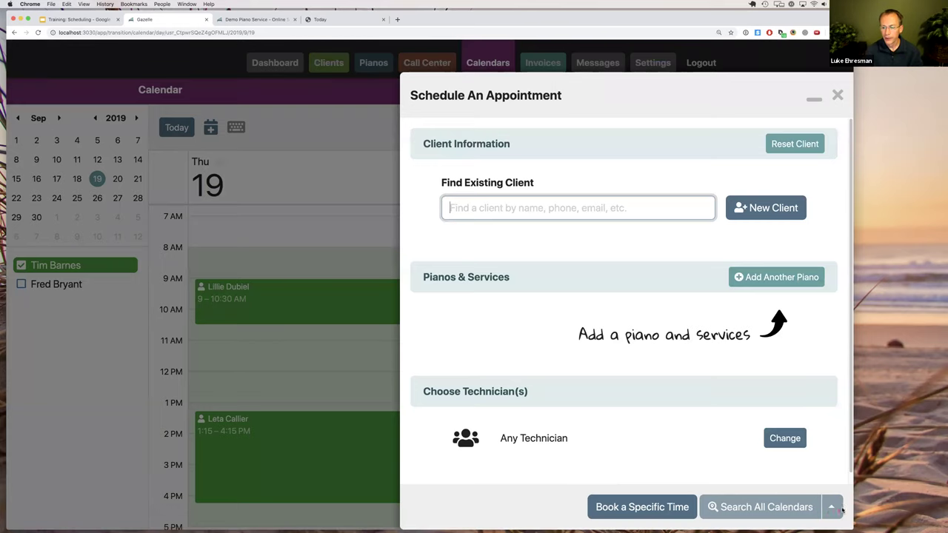
left_click(831, 508)
left_click(587, 213)
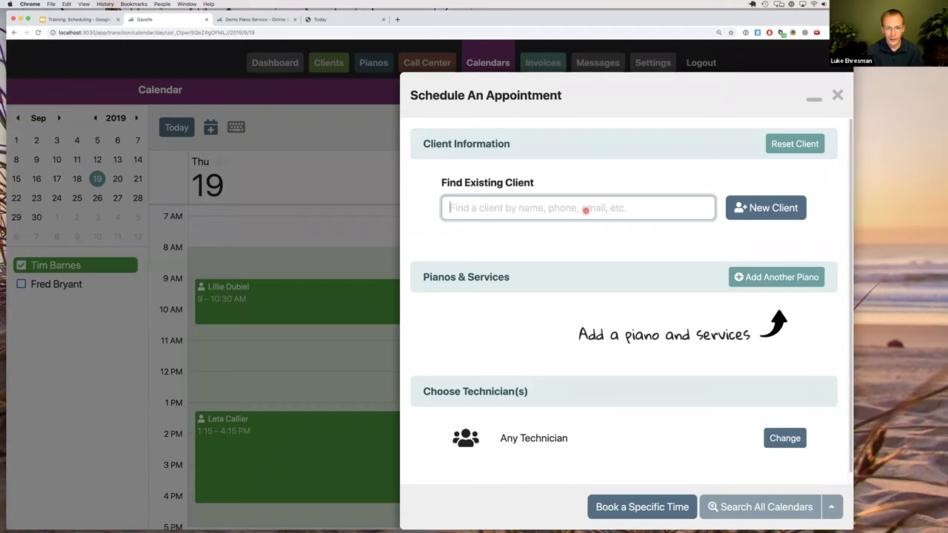
type("test")
left_click(529, 299)
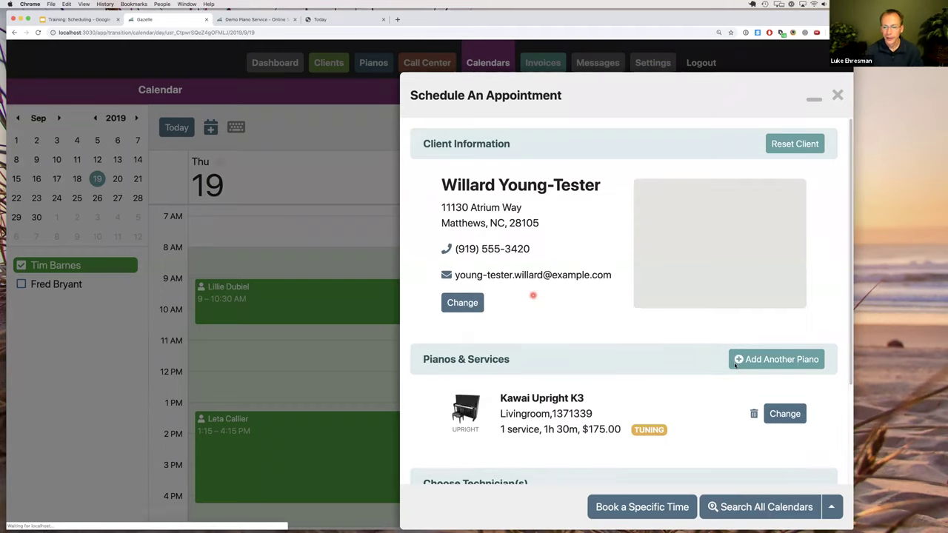
left_click(832, 505)
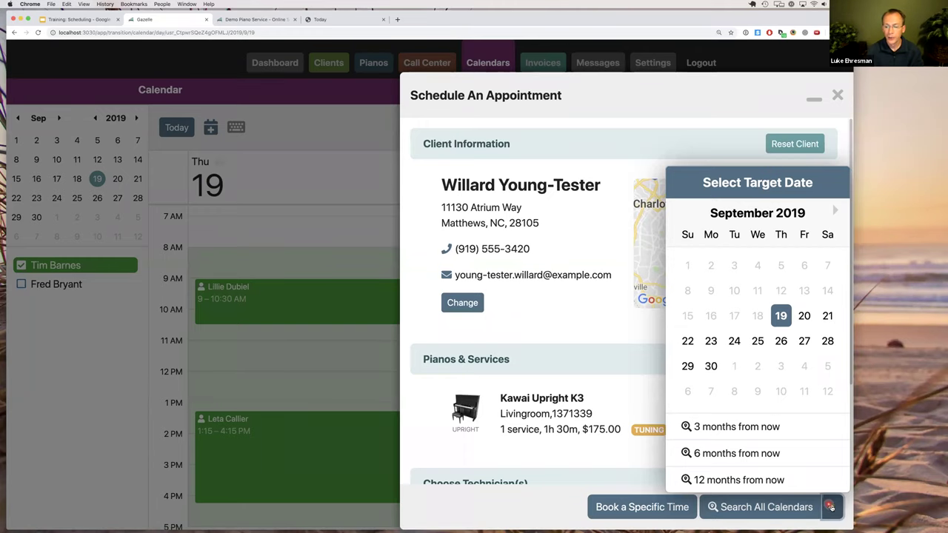
Close the target date choices and show the mobile Today view with Thursday's appointments.
left_click(831, 508)
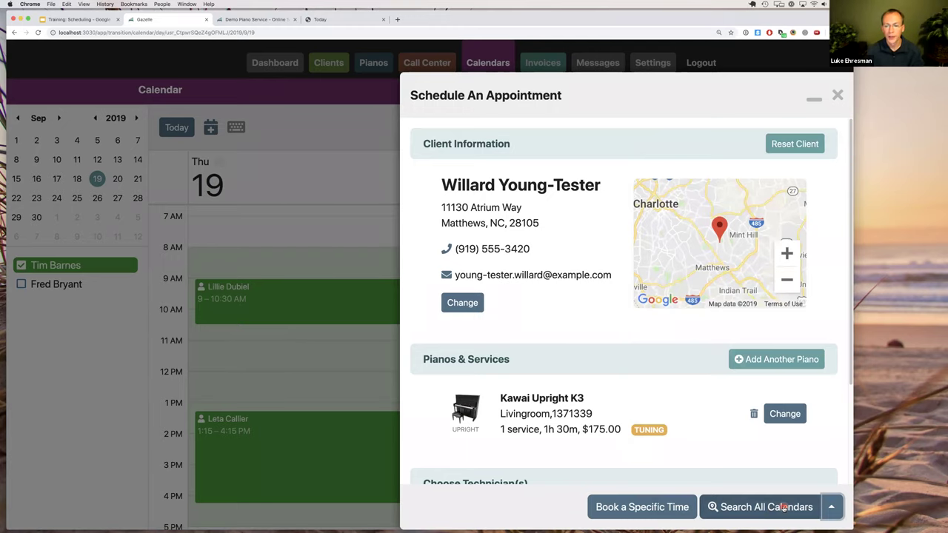
left_click(330, 21)
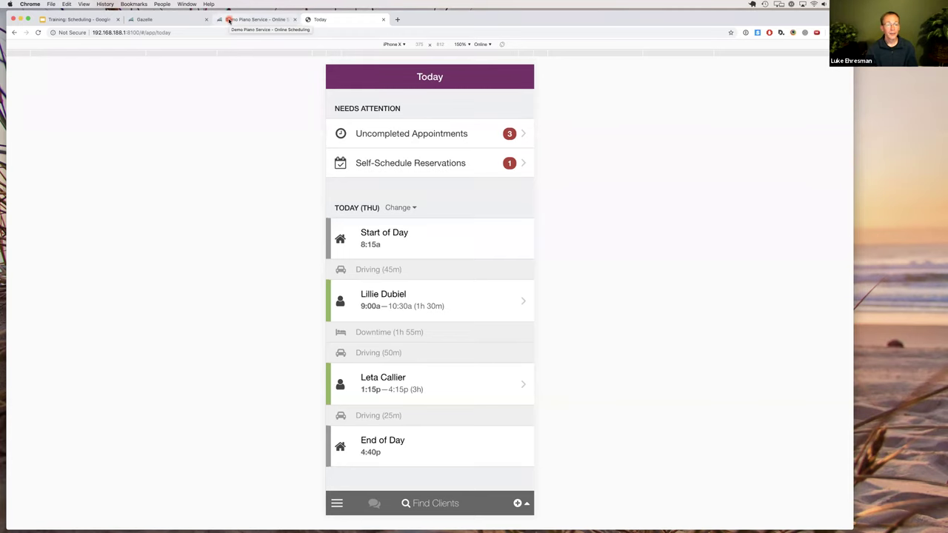
Back in Gazelle, close the Schedule dialog and confirm discarding the unsaved appointment.
left_click(226, 21)
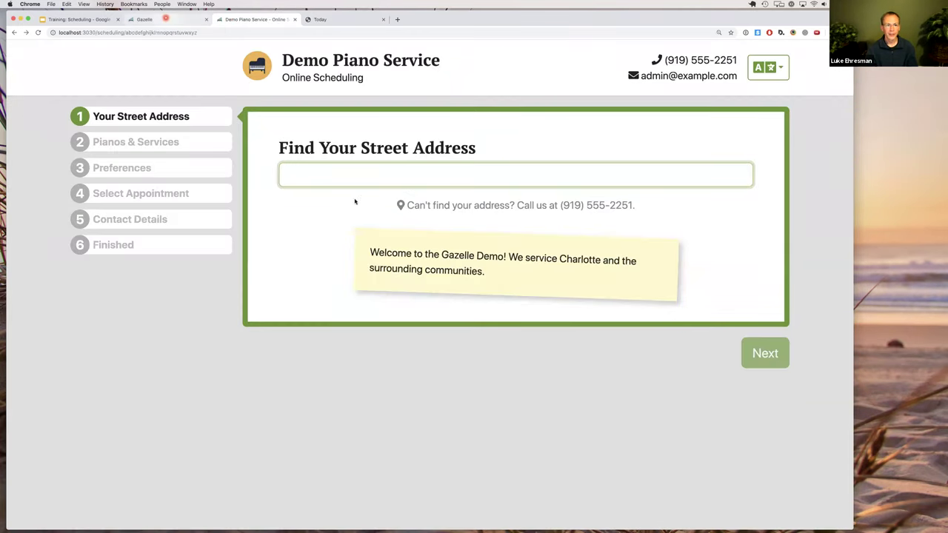
key("ctrl+shift+Tab")
left_click(359, 215)
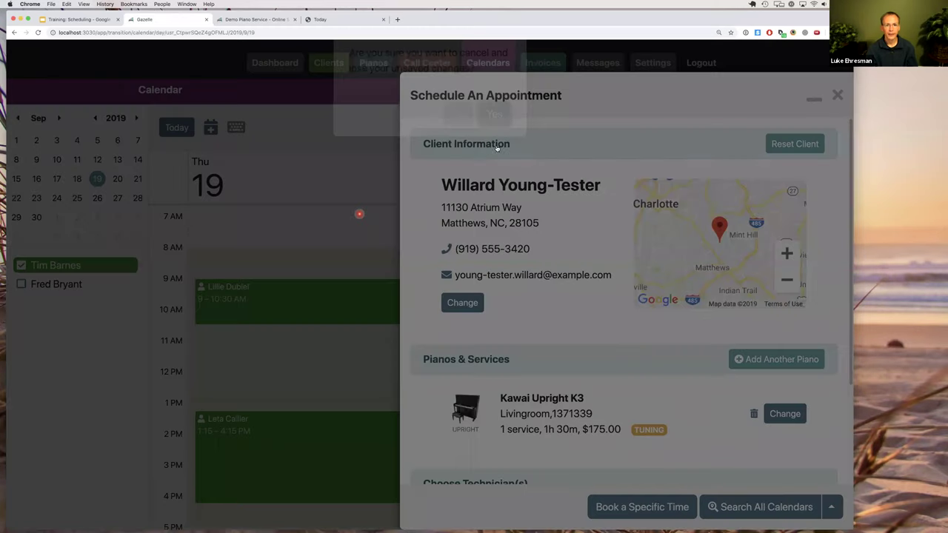
left_click(494, 141)
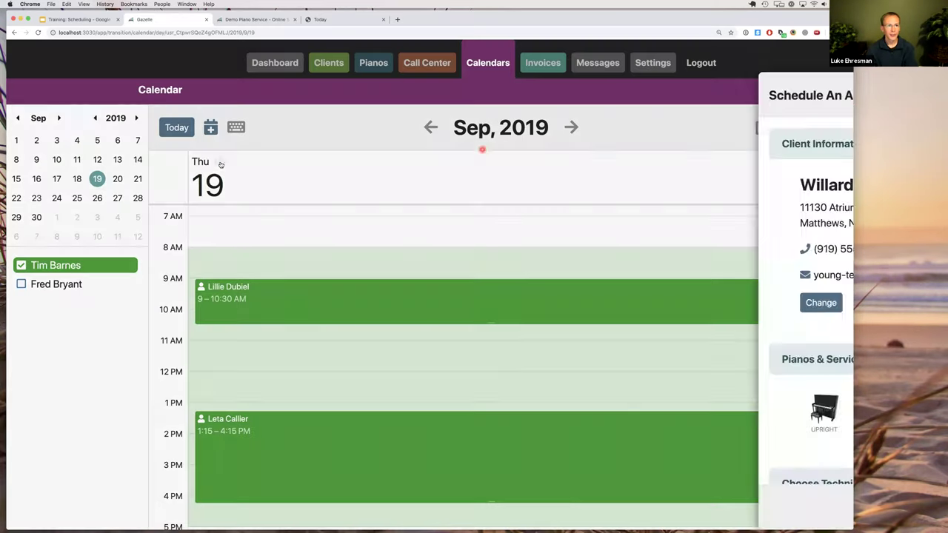
Show the Thu, Sep 19, 2019 route map and highlight the 2h 45m gap.
left_click(220, 162)
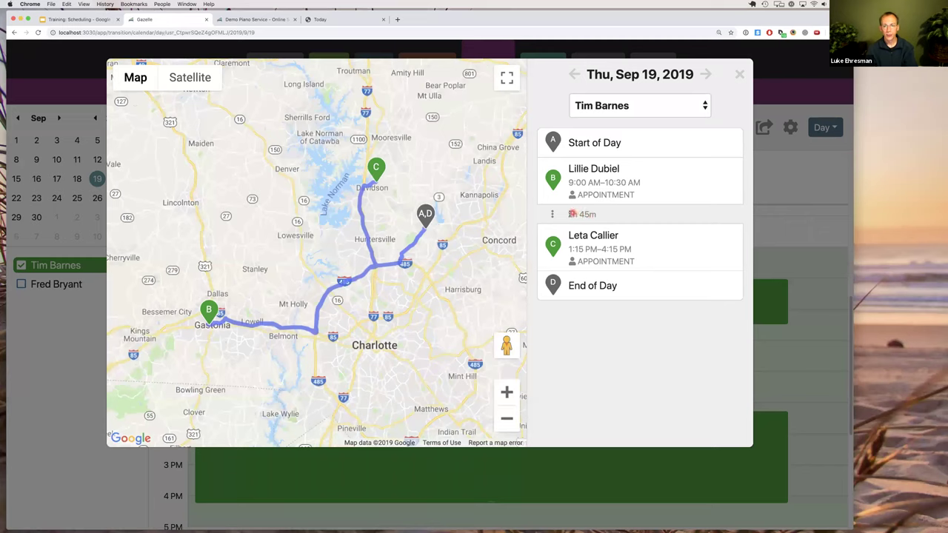
triple_click(592, 214)
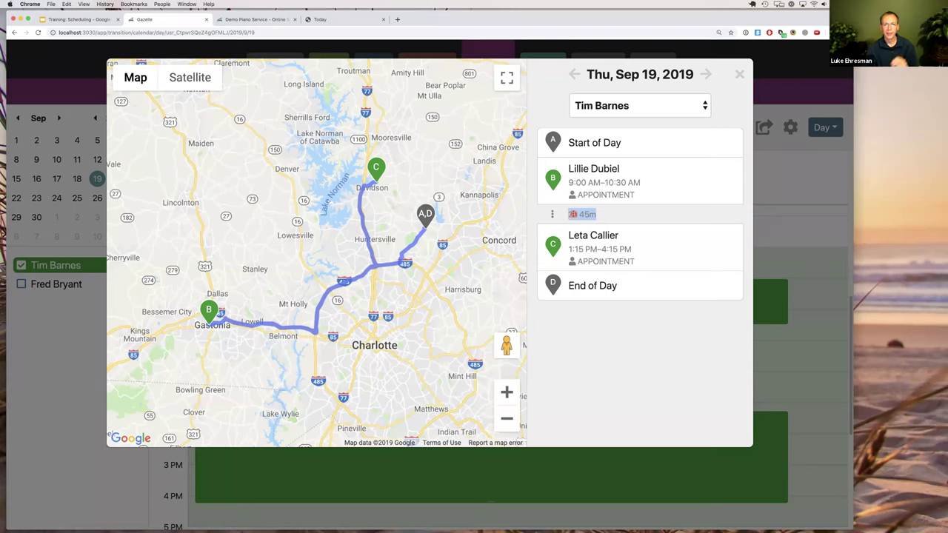
left_click_drag(568, 214, 593, 214)
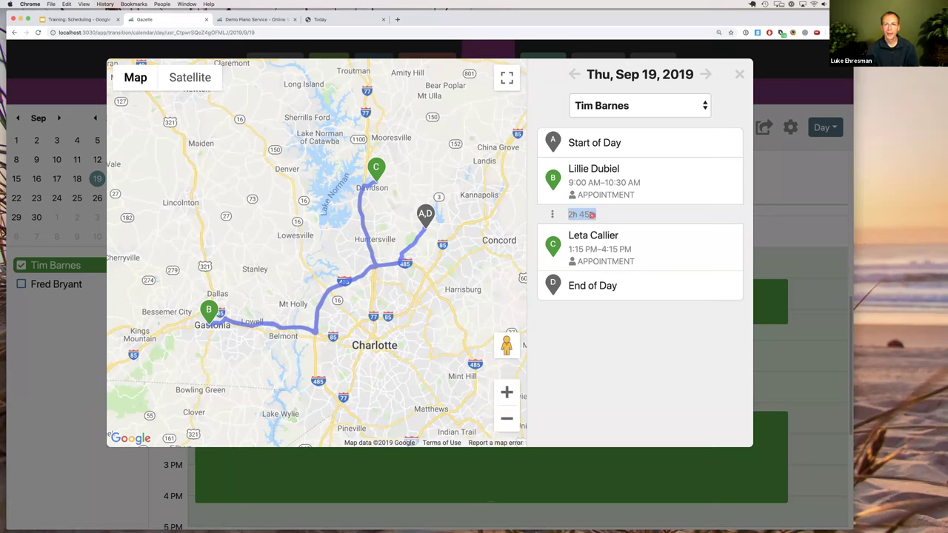
double_click(588, 214)
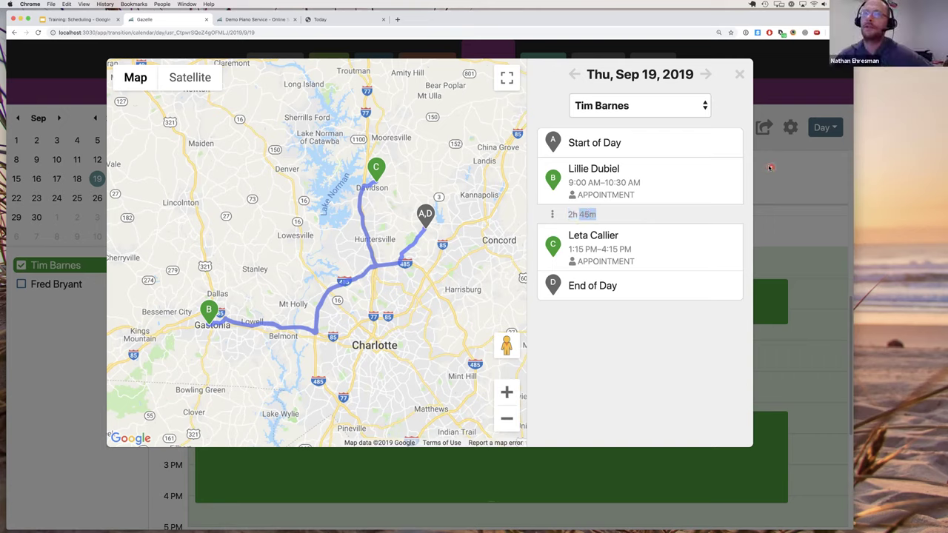
left_click(606, 216)
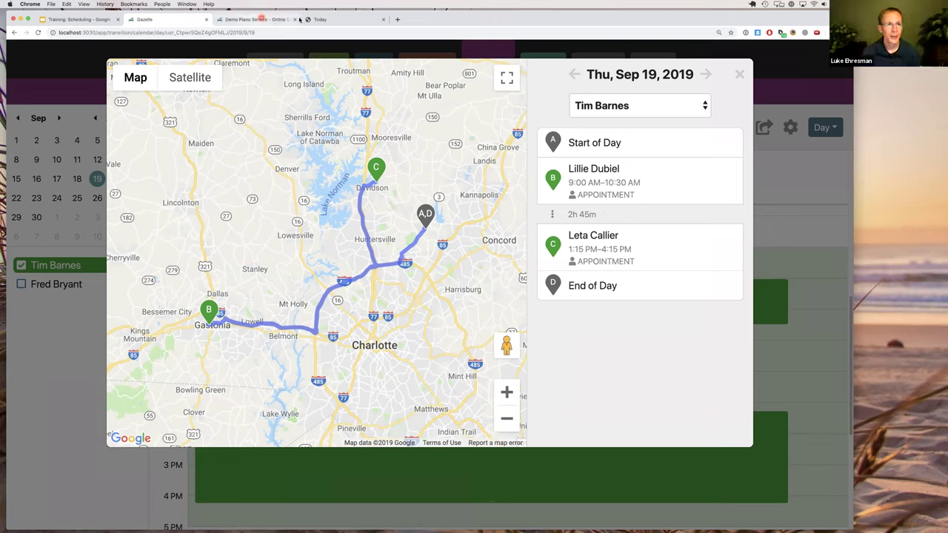
From Today, schedule a mobile appointment for the test client from Matthews, found by searching 'test'.
left_click(323, 20)
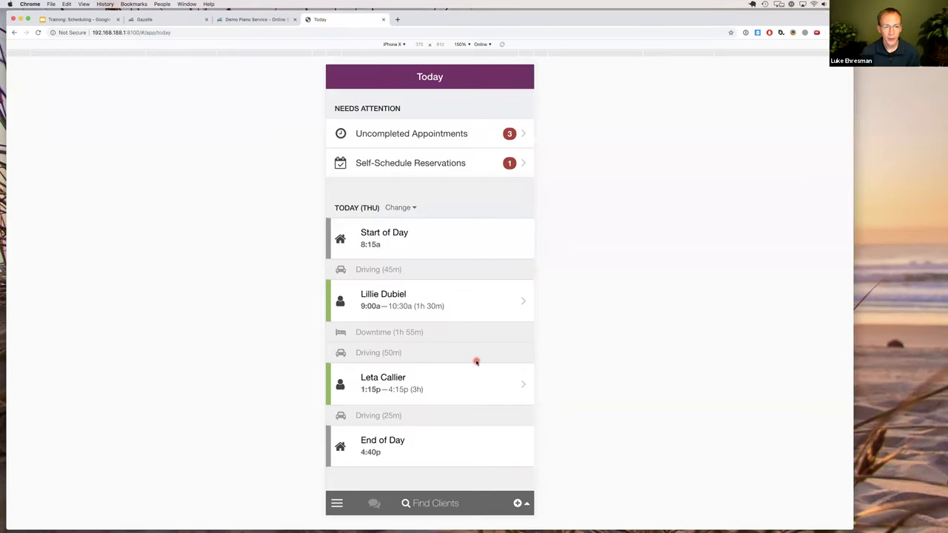
left_click(517, 503)
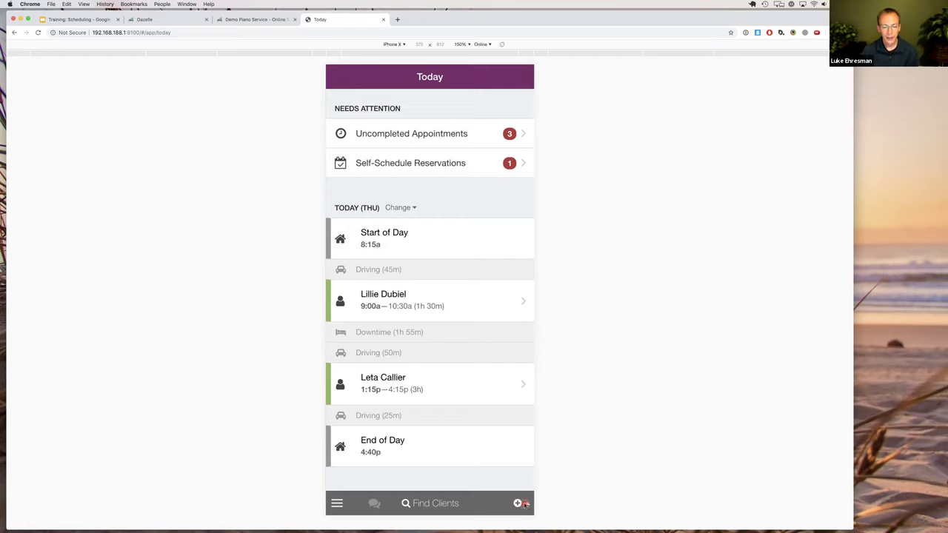
left_click(522, 504)
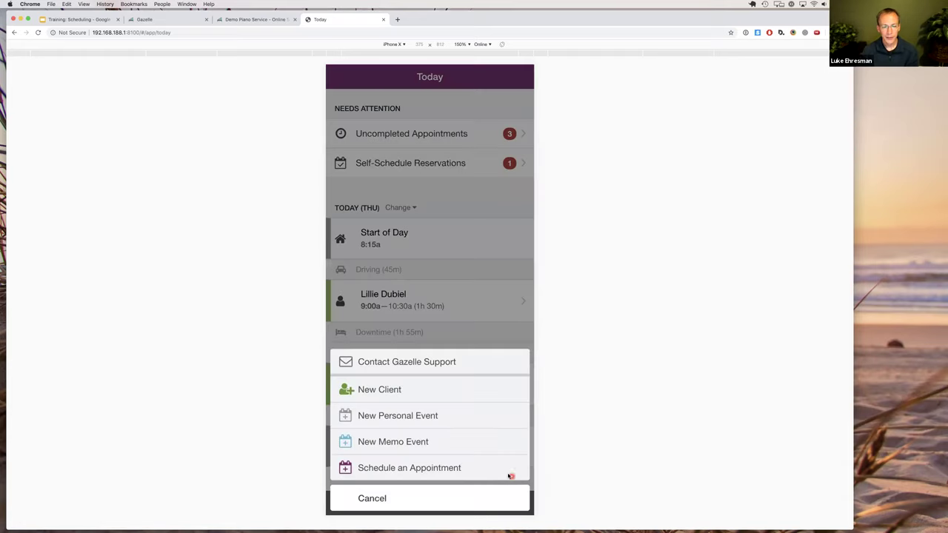
left_click(404, 469)
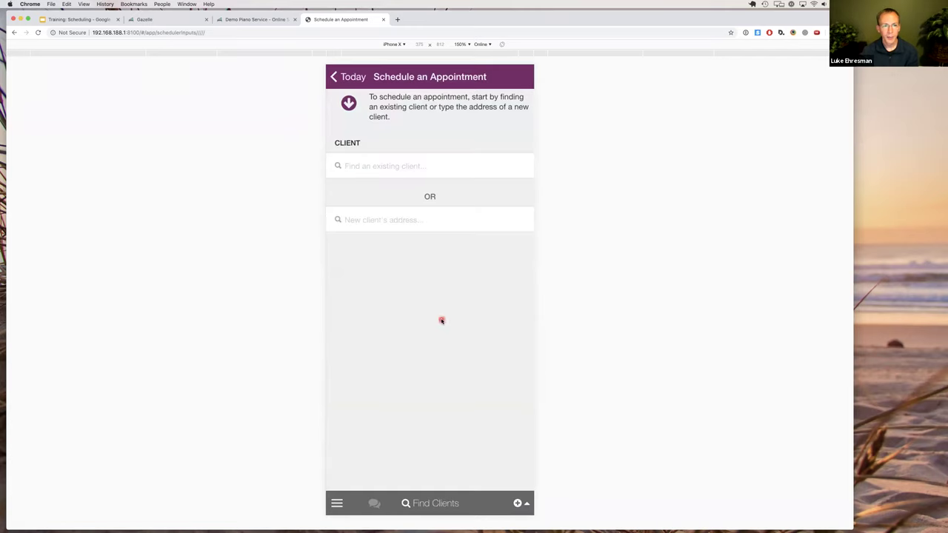
left_click(388, 168)
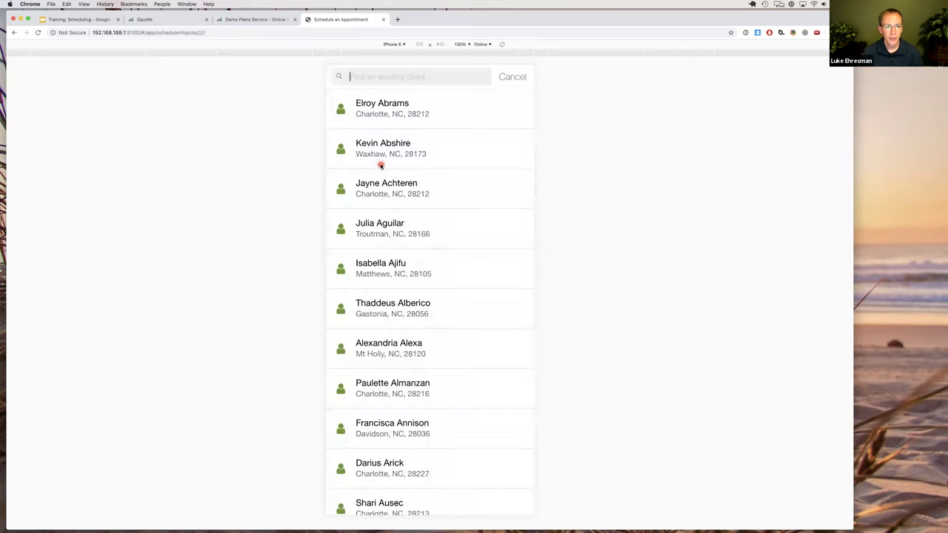
type("test")
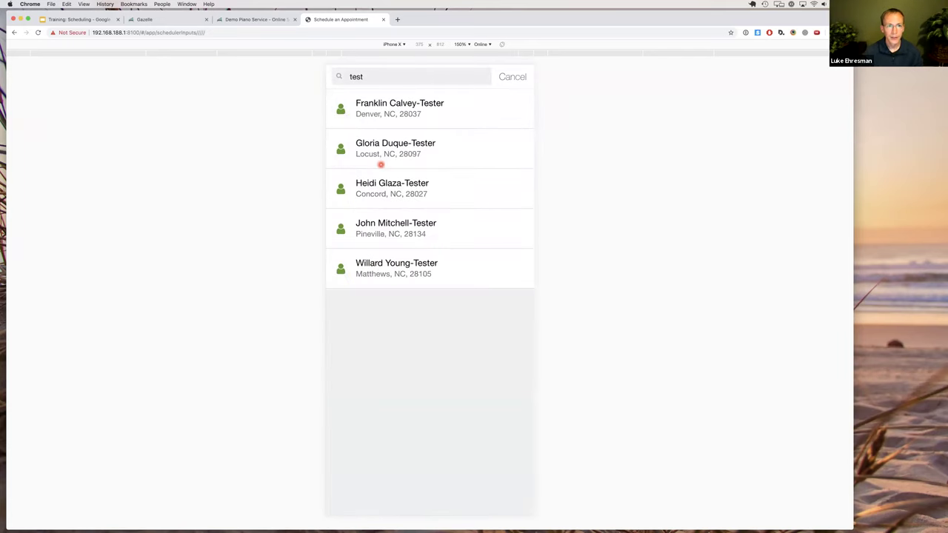
left_click(408, 263)
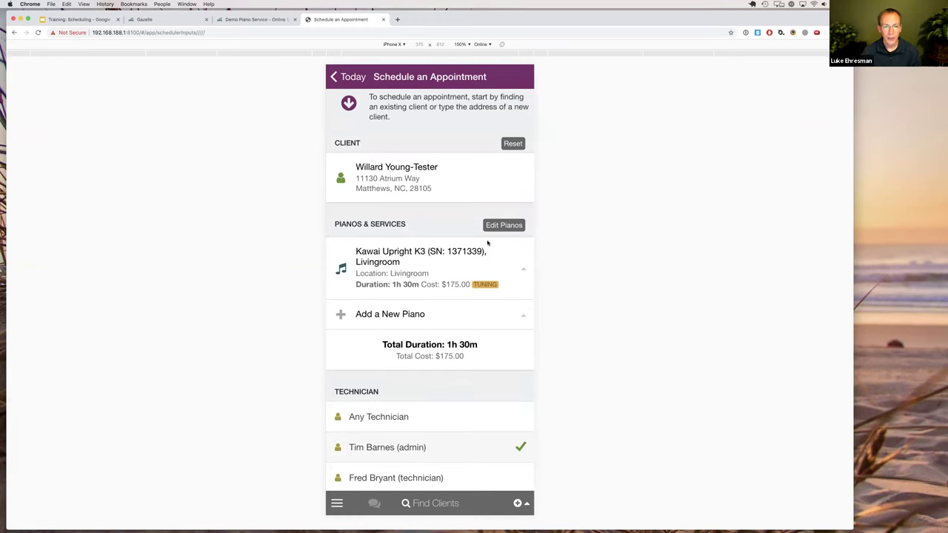
left_click(444, 258)
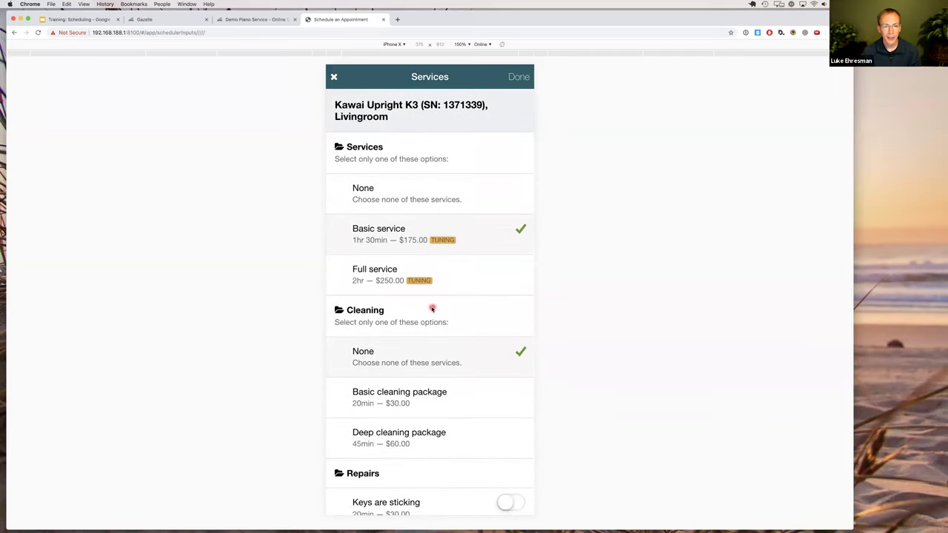
scroll(433, 309, "down", 5)
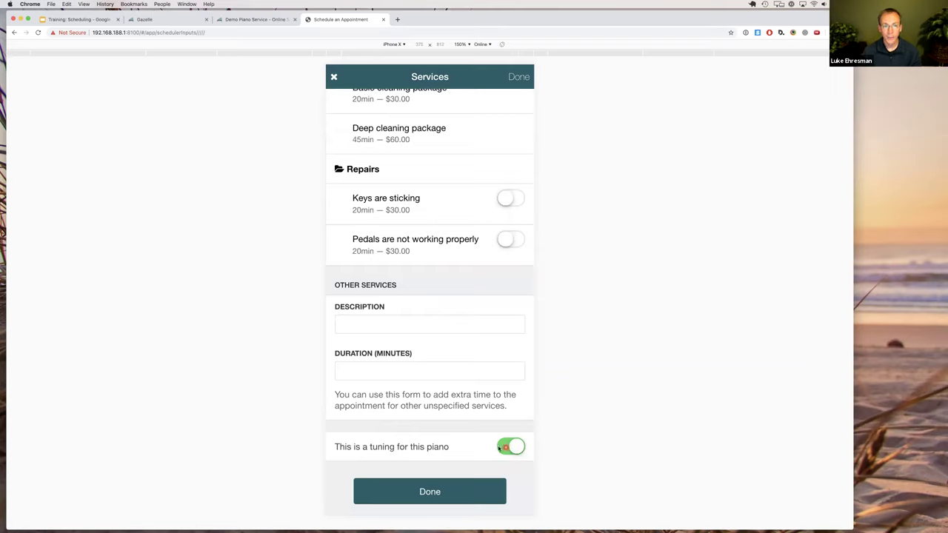
scroll(462, 418, "up", 1)
scroll(420, 452, "down", 1)
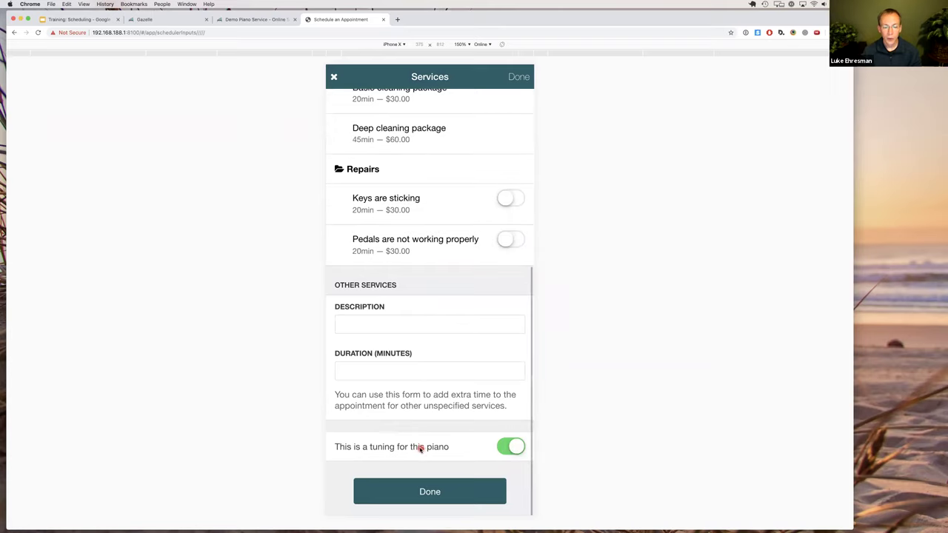
scroll(435, 437, "up", 1)
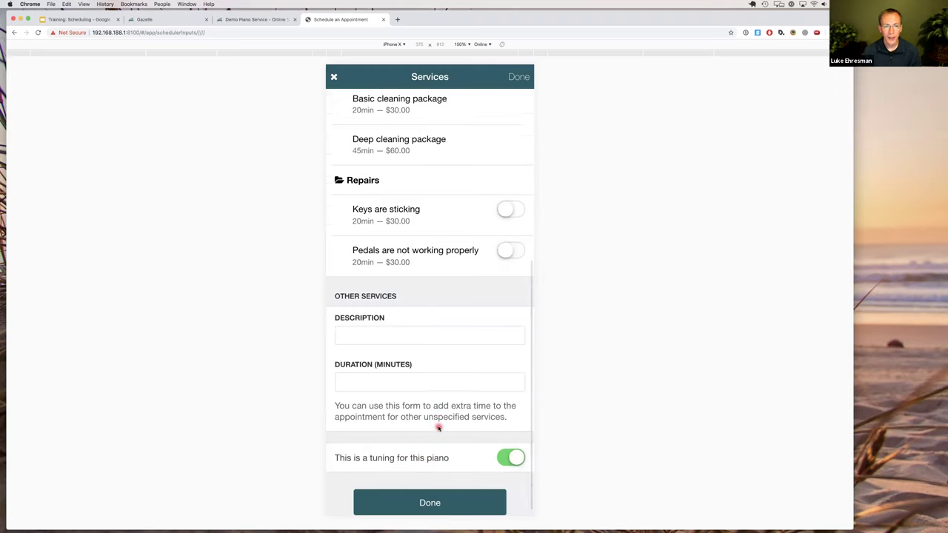
scroll(437, 427, "up", 10)
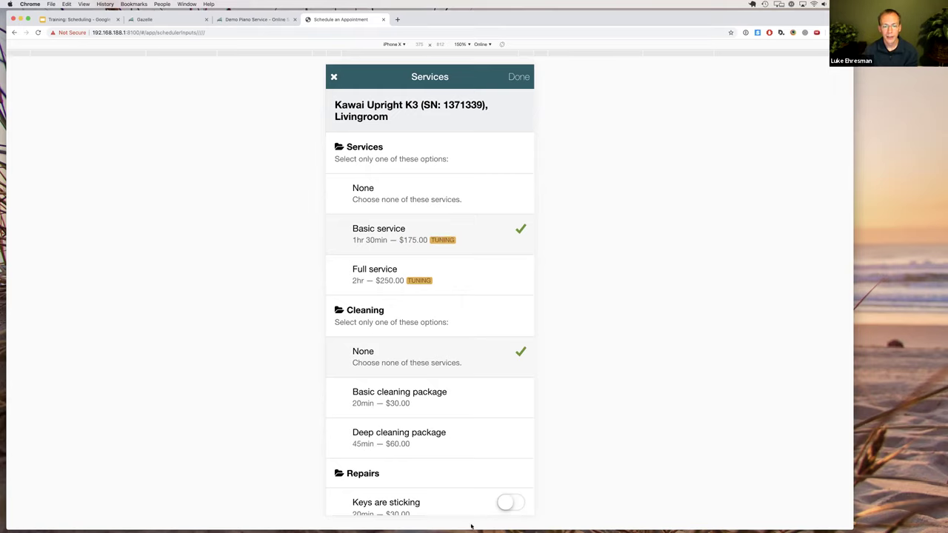
scroll(472, 455, "down", 8)
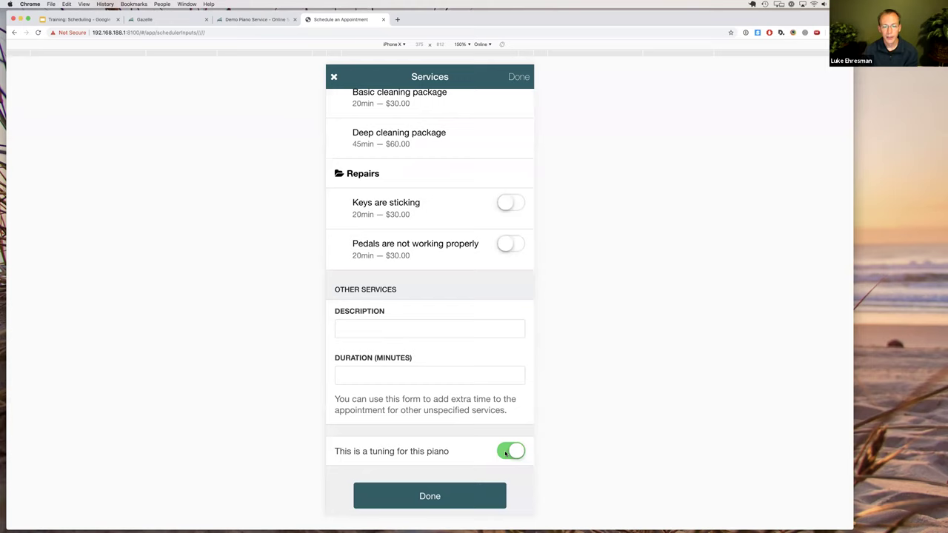
scroll(430, 363, "up", 2)
left_click(517, 80)
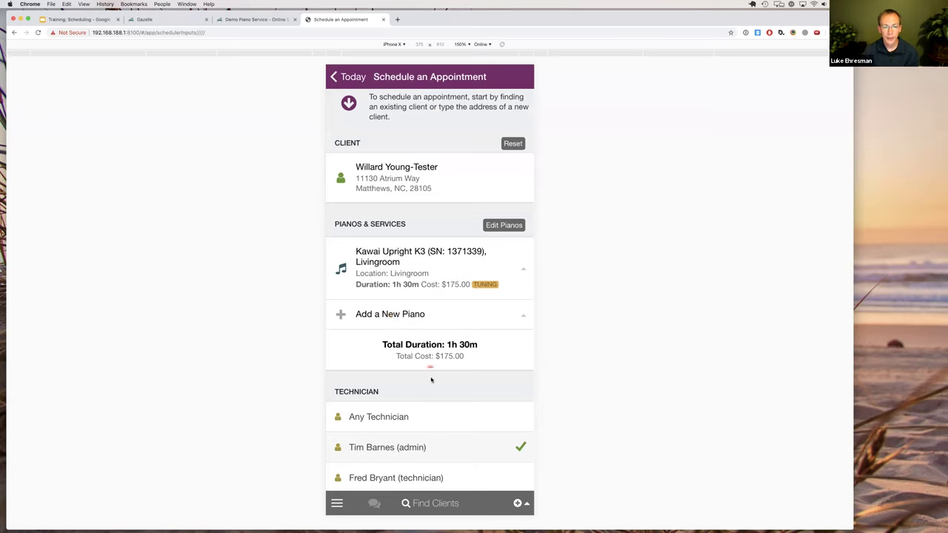
Run SMART Schedule with Earliest Available to list Best Routes suggestions.
scroll(431, 380, "down", 3)
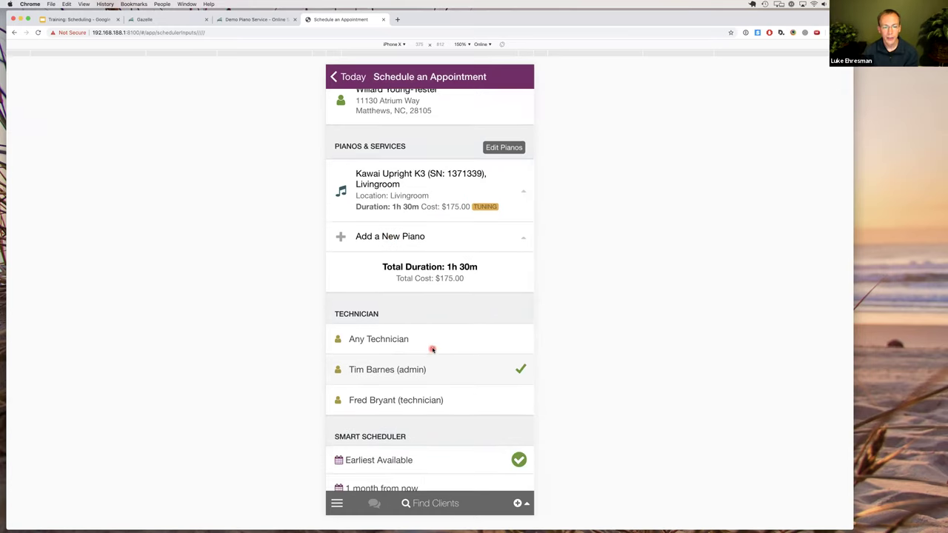
scroll(433, 349, "down", 8)
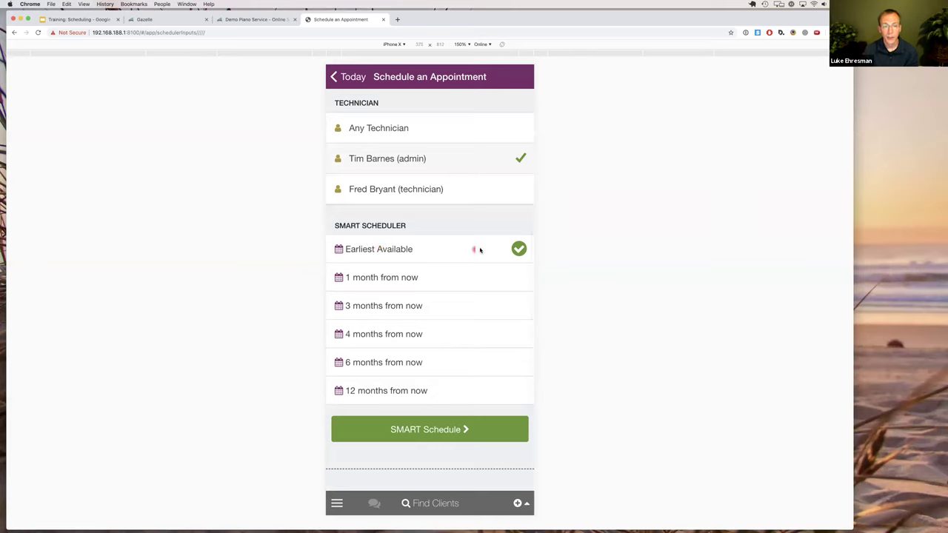
left_click(431, 431)
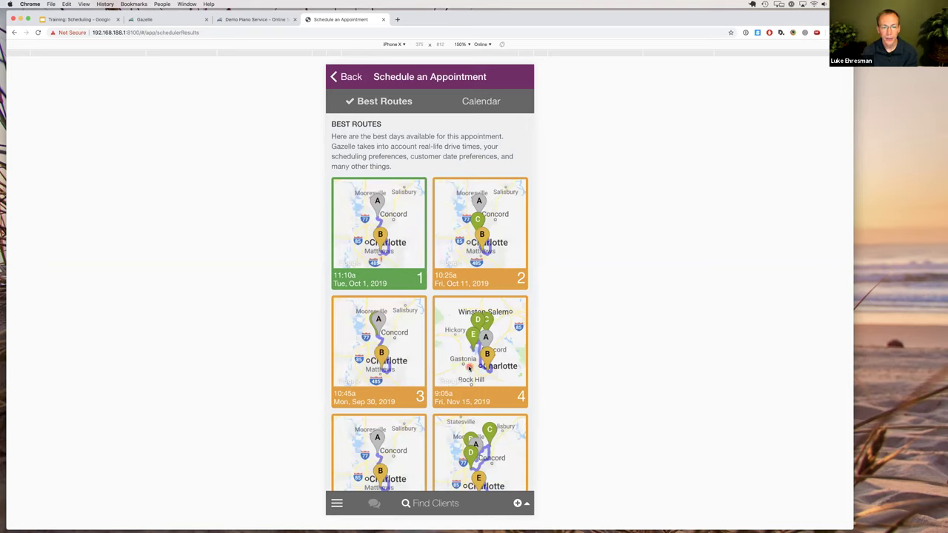
Choose the Tue, Oct 1, 2019 route and book its 11:10 AM slot.
scroll(464, 362, "down", 5)
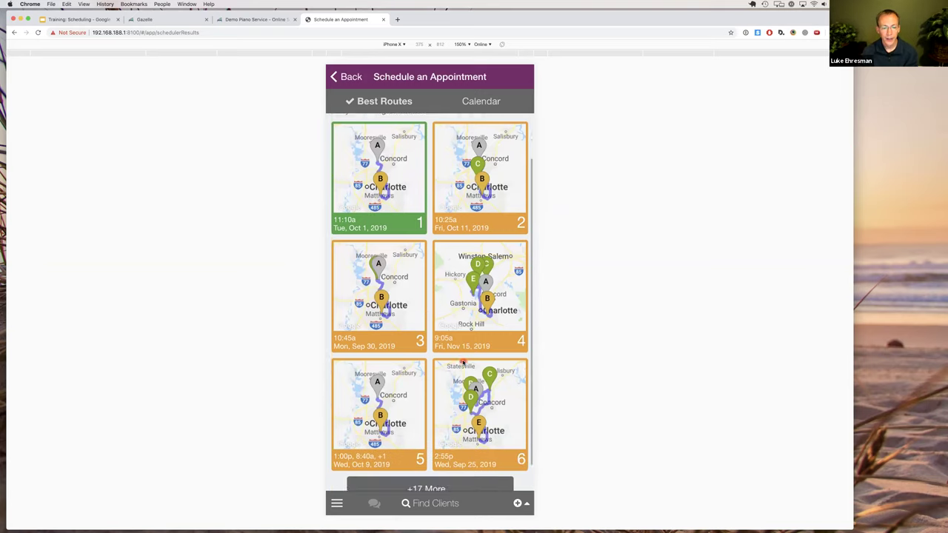
scroll(460, 360, "up", 4)
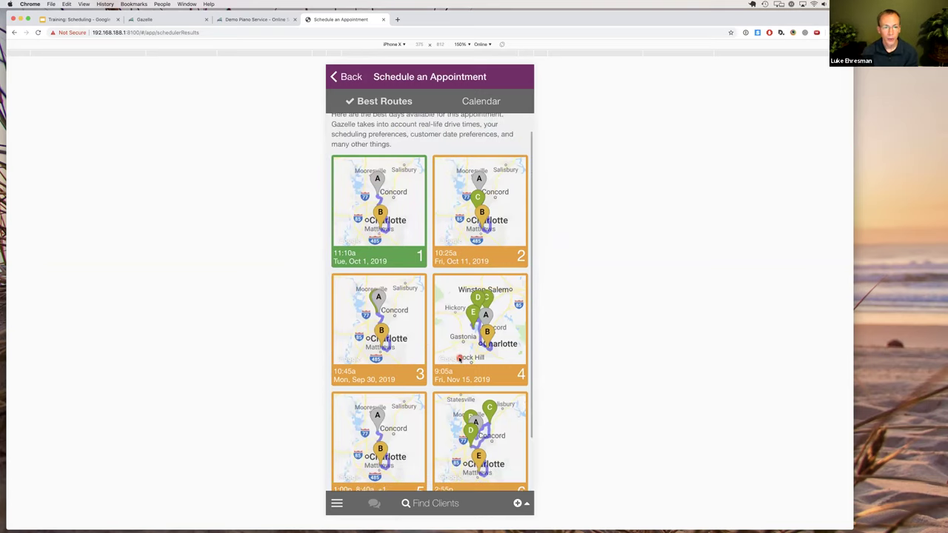
scroll(396, 237, "up", 1)
left_click(400, 238)
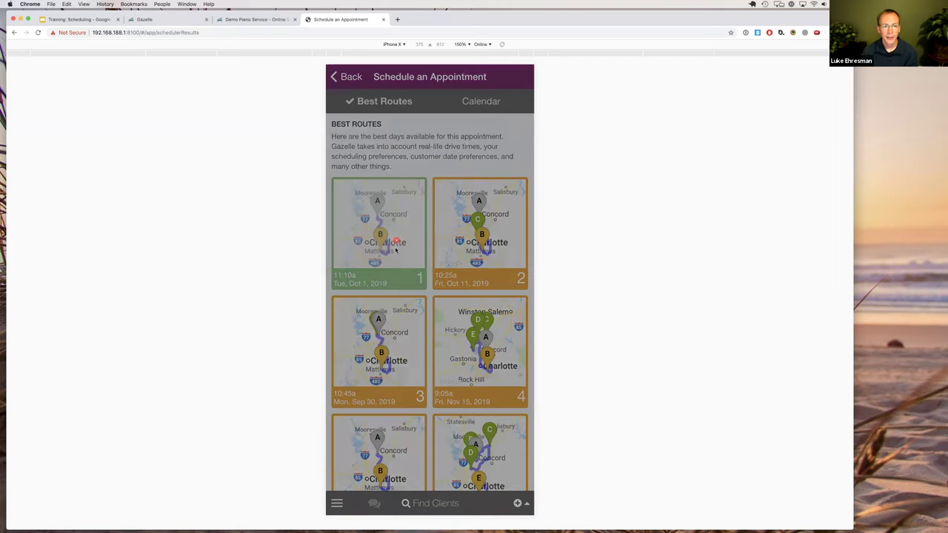
left_click(423, 236)
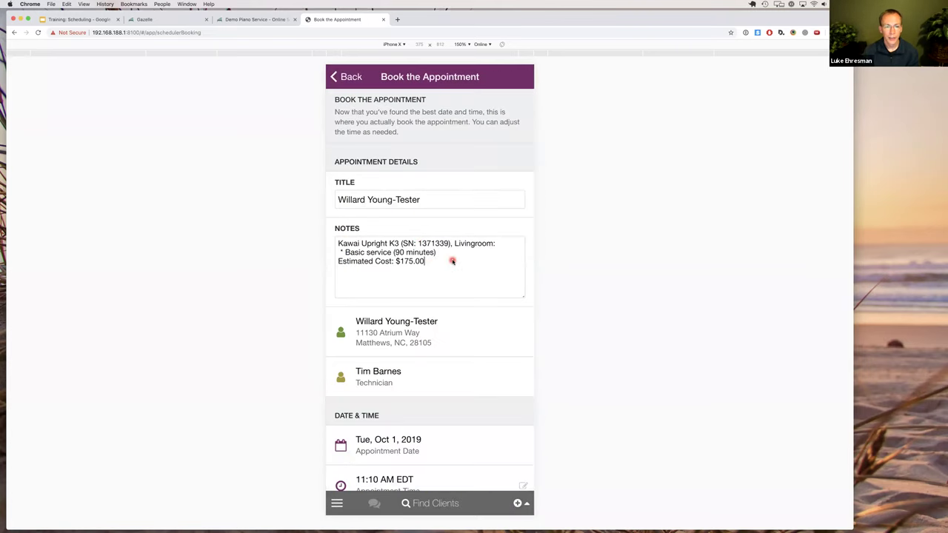
Append 'These are more notes.' to the notes and create the appointment with confirmation email on.
type("These are more notes.")
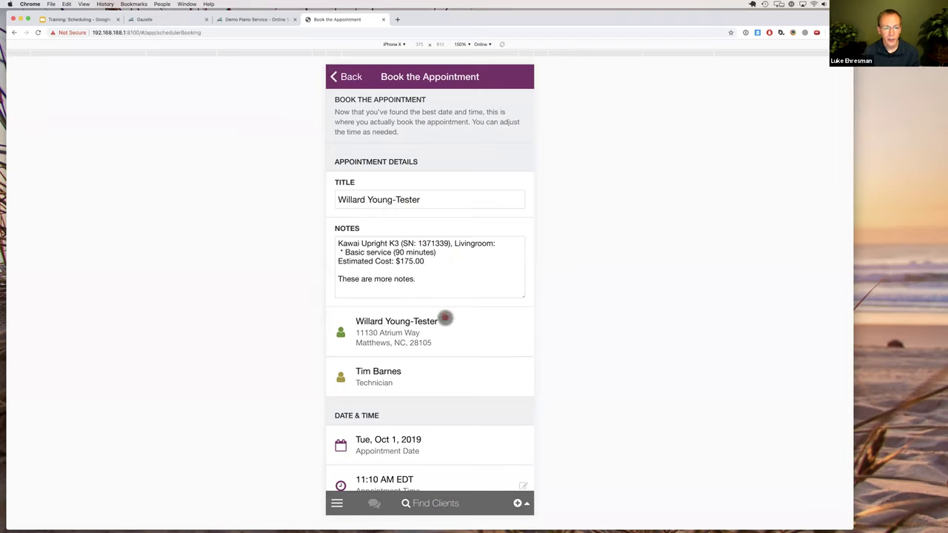
scroll(438, 333, "down", 3)
scroll(439, 334, "down", 1)
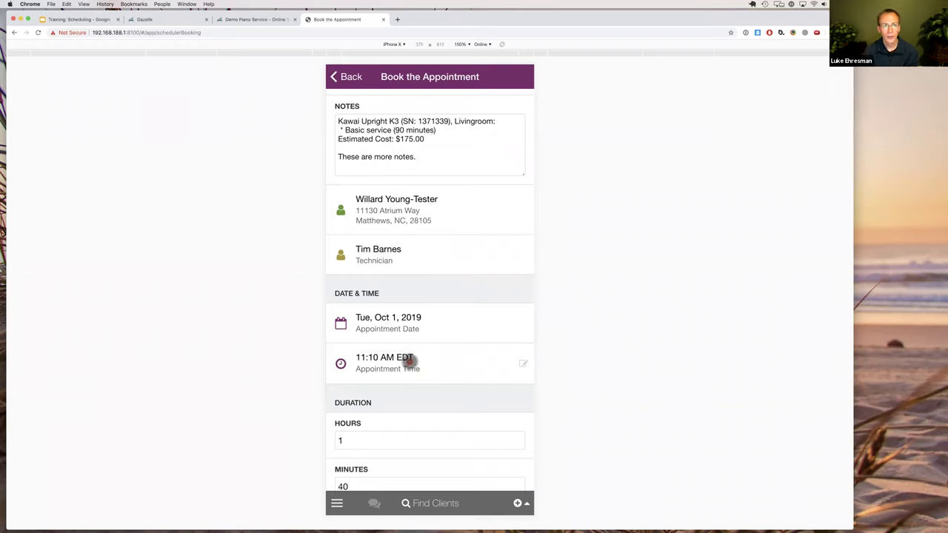
scroll(411, 362, "down", 3)
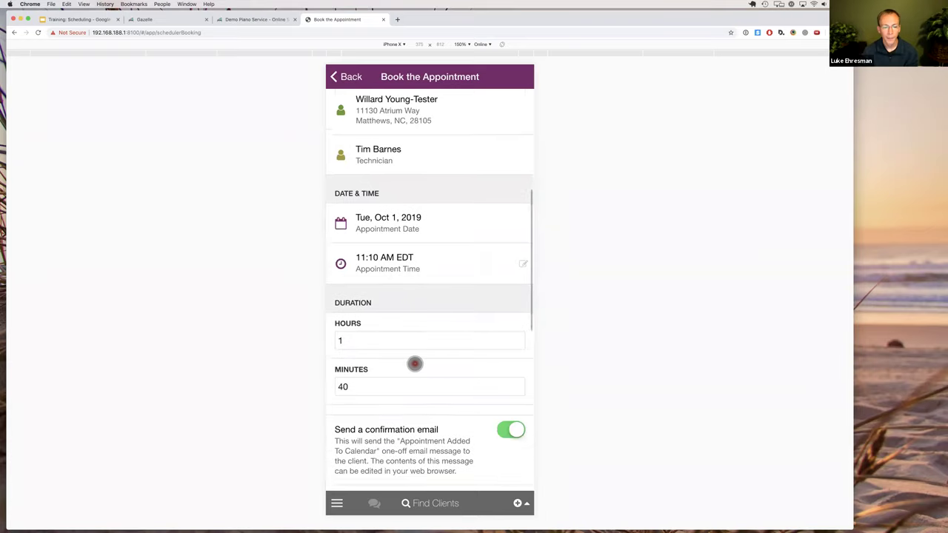
scroll(415, 364, "down", 3)
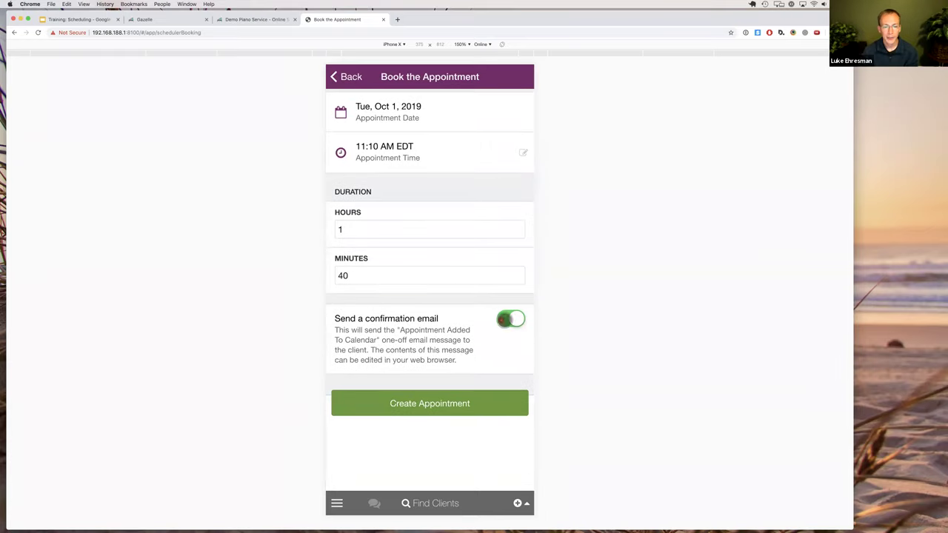
left_click(426, 403)
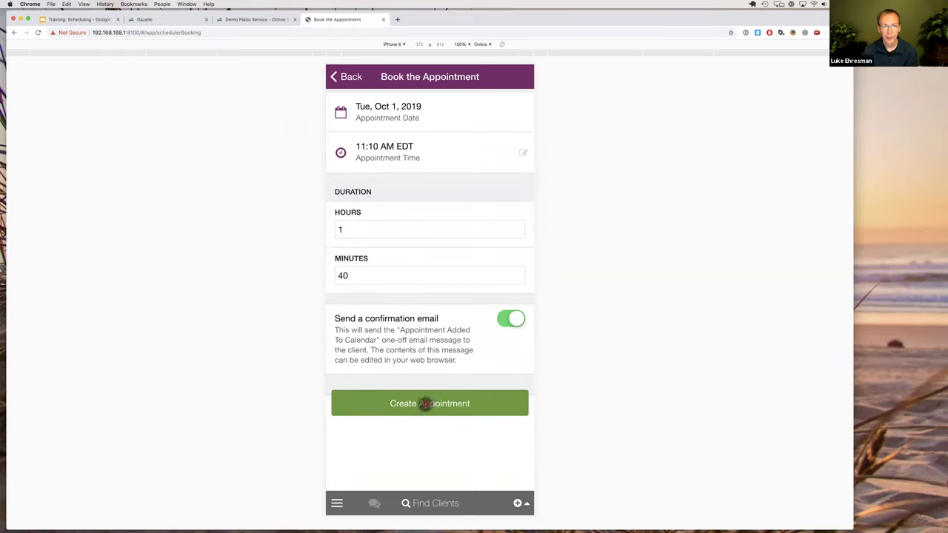
Go back to the client form and reset the current client, pianos and technician.
left_click(348, 77)
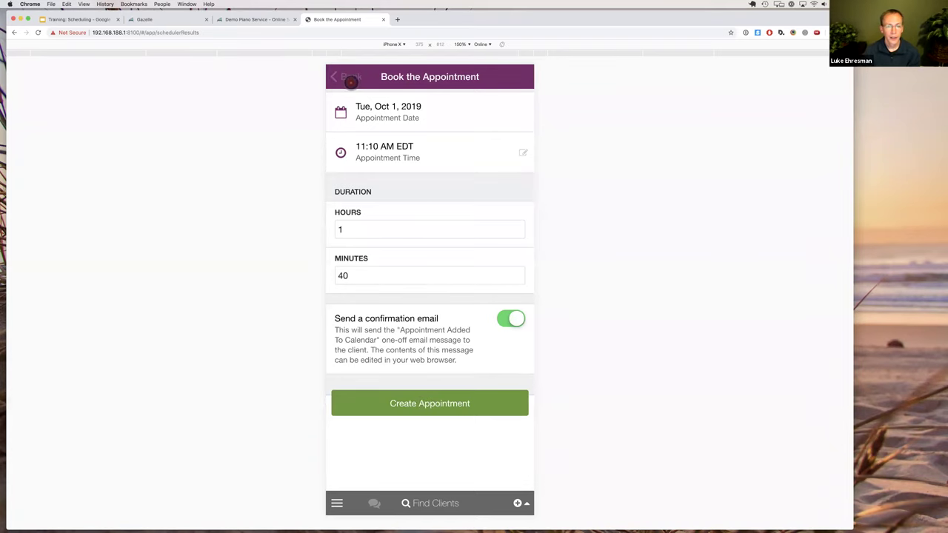
left_click(349, 77)
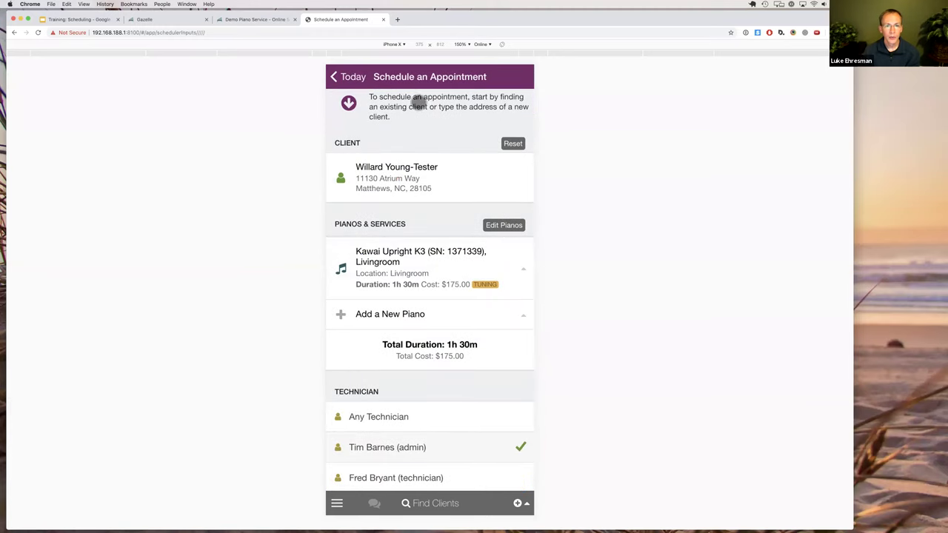
left_click(508, 142)
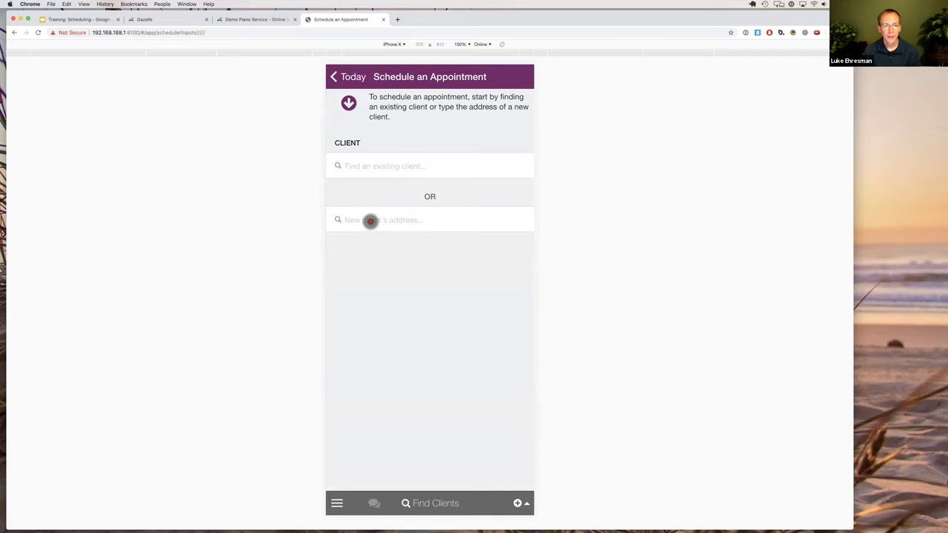
left_click(371, 222)
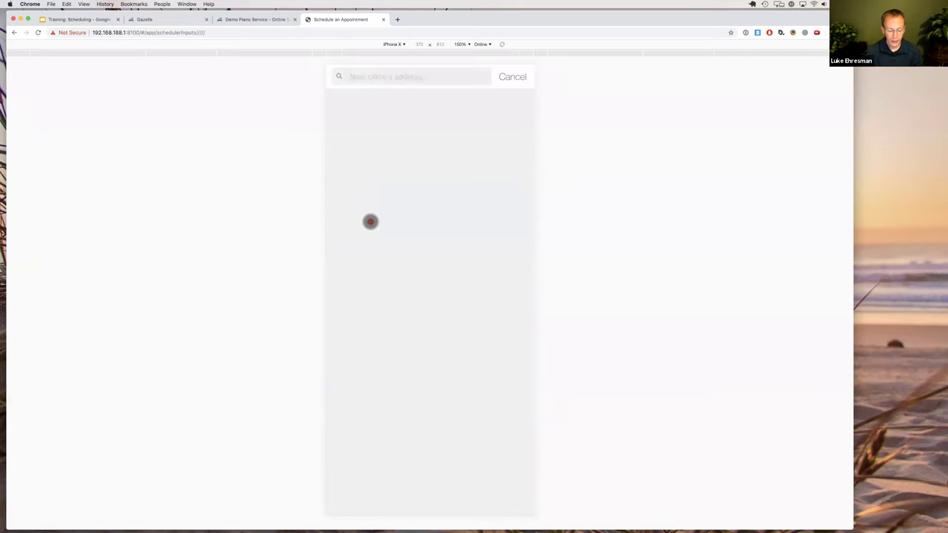
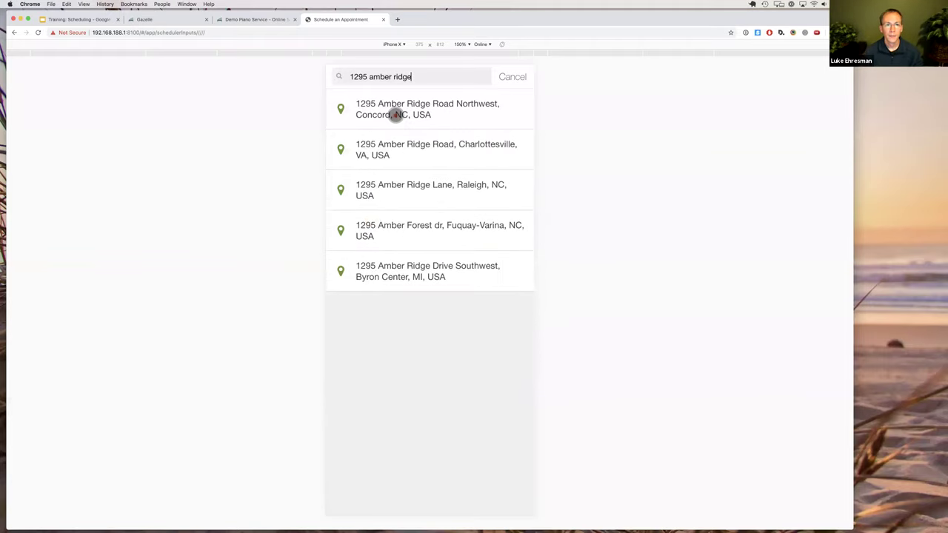
left_click(395, 115)
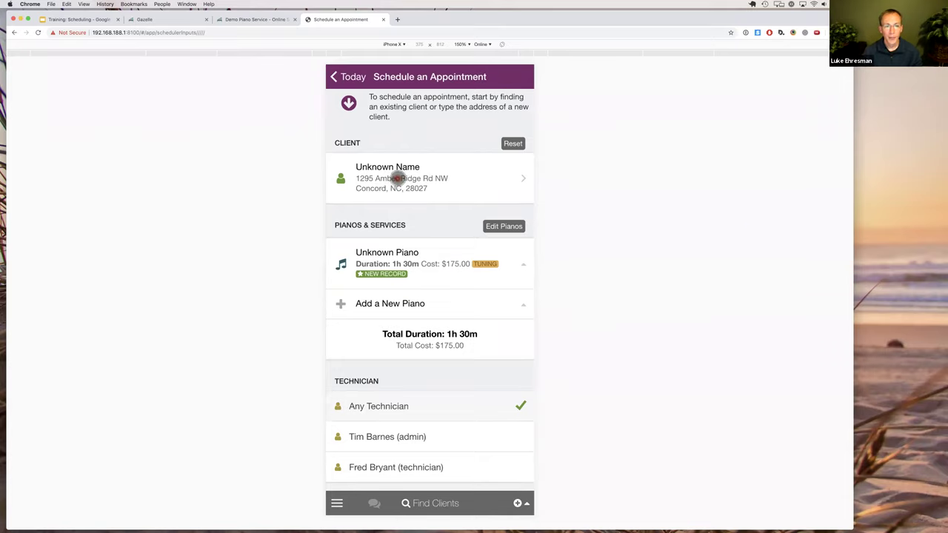
After the 'First name can't be blank' error, enter the new client's first name and save.
left_click(398, 179)
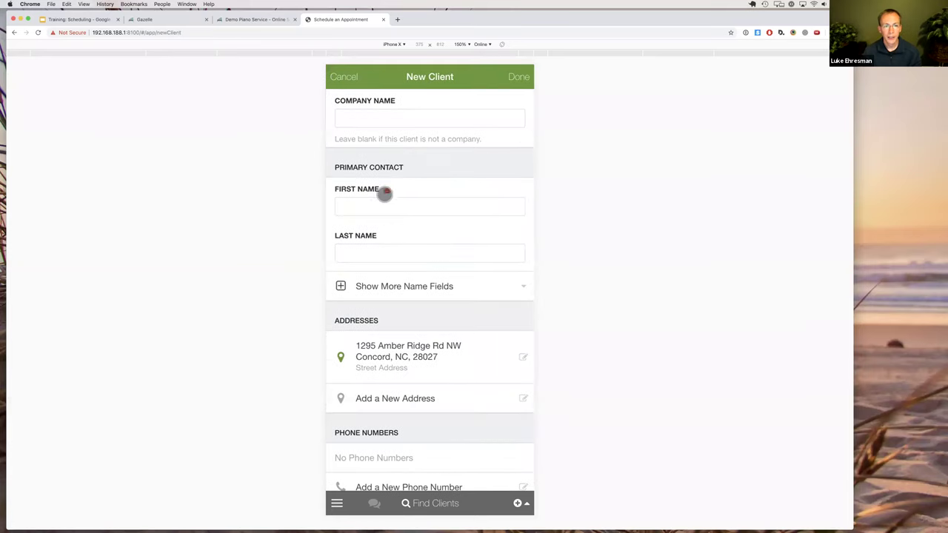
scroll(393, 252, "down", 3)
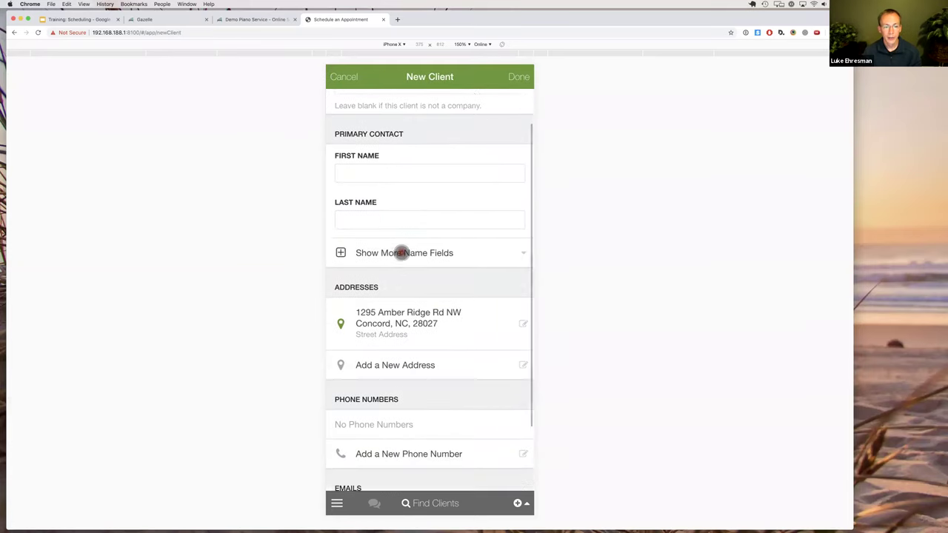
scroll(400, 250, "up", 3)
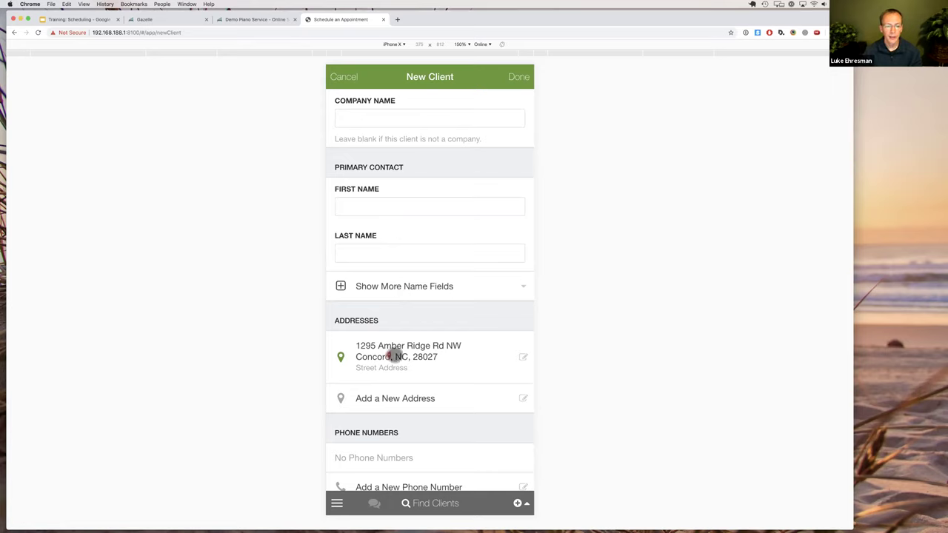
left_click(520, 77)
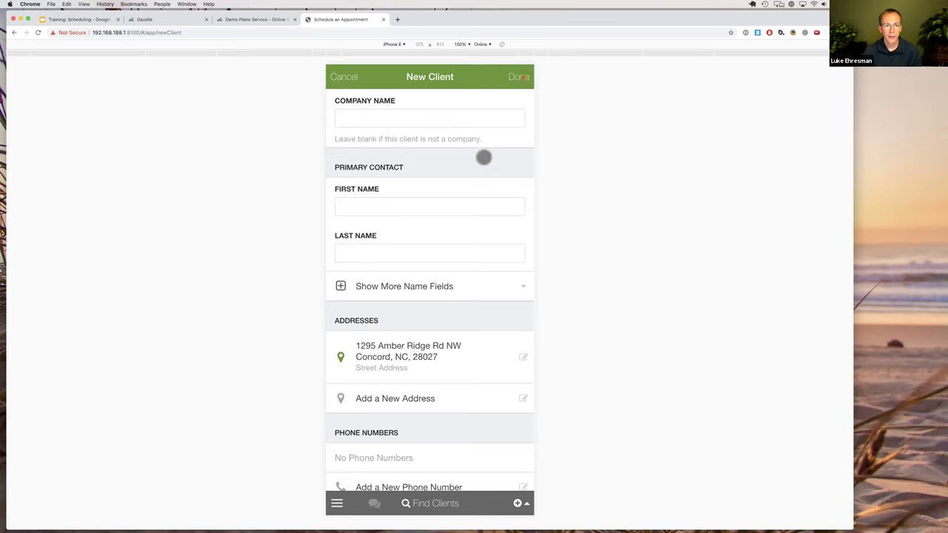
left_click(421, 319)
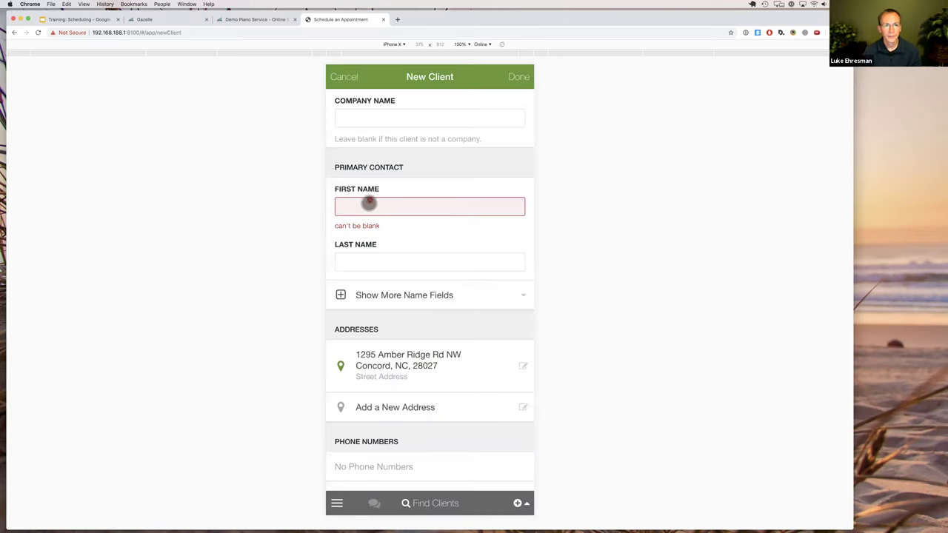
left_click(368, 205)
type("Luke")
left_click(518, 77)
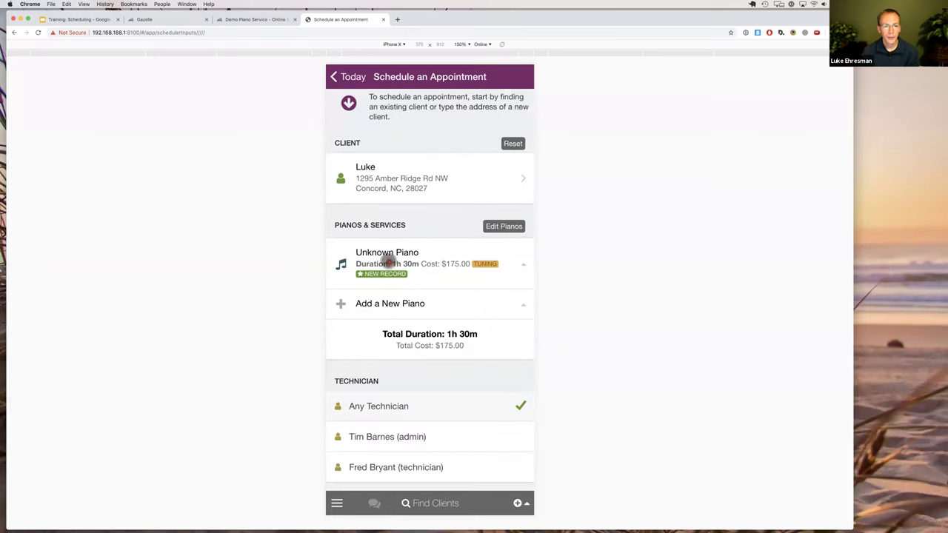
Leave the Unknown Piano services unchanged and assign the admin technician to the appointment.
left_click(391, 262)
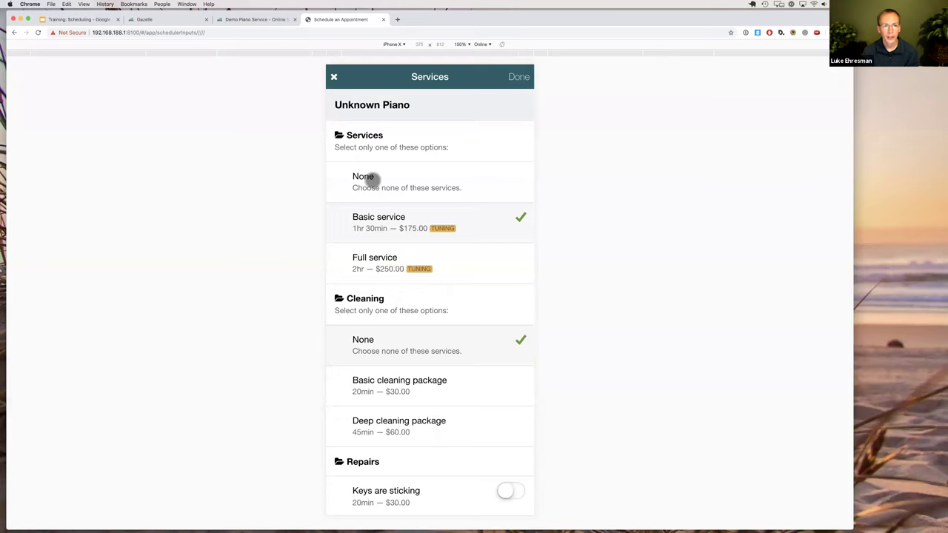
left_click(518, 77)
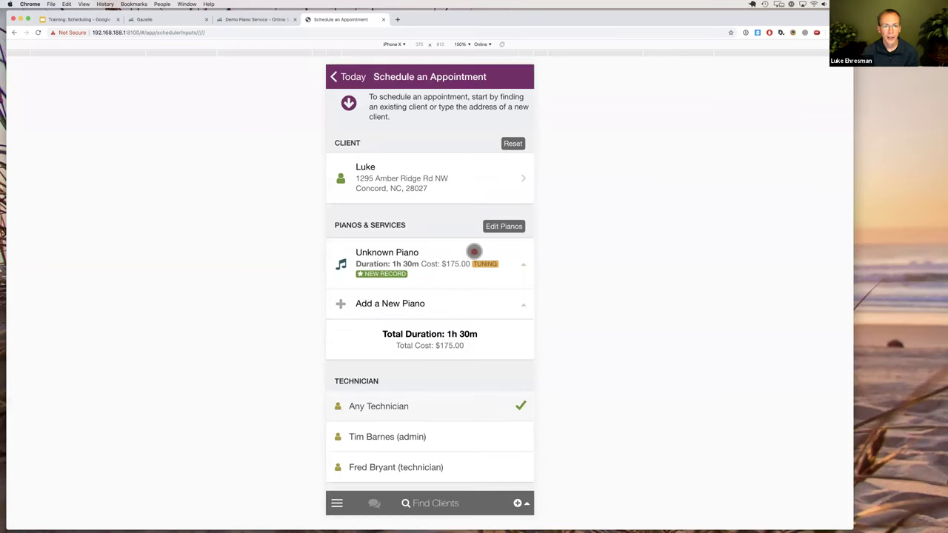
scroll(429, 266, "down", 3)
scroll(429, 268, "down", 2)
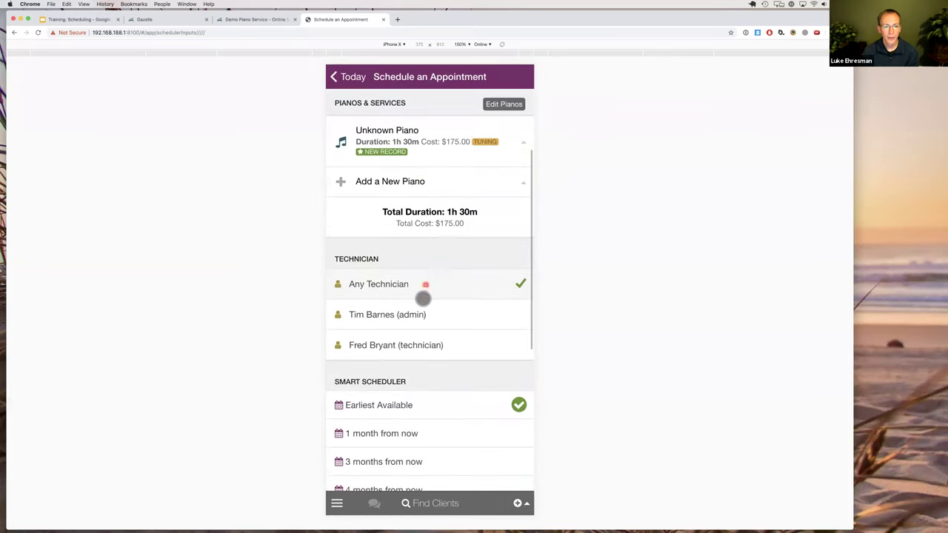
left_click(458, 308)
scroll(459, 308, "down", 5)
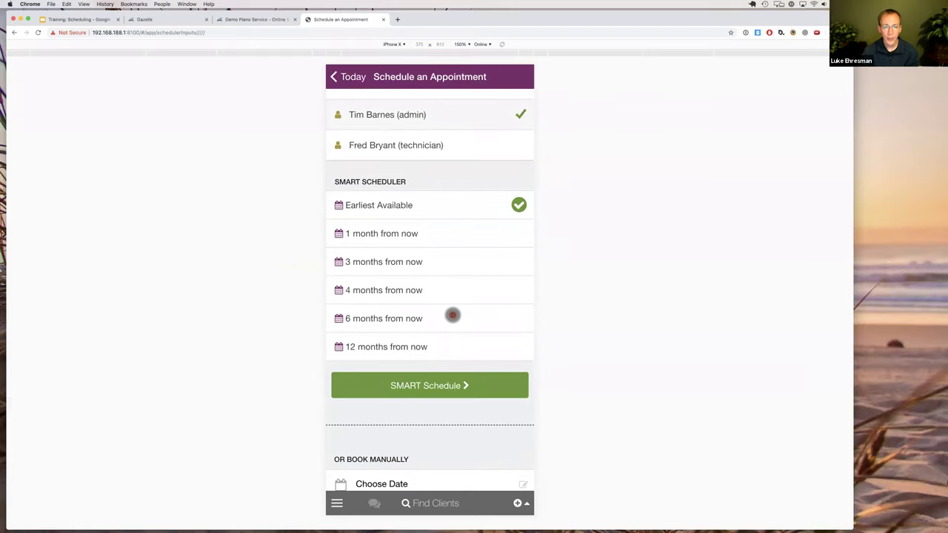
scroll(444, 312, "down", 2)
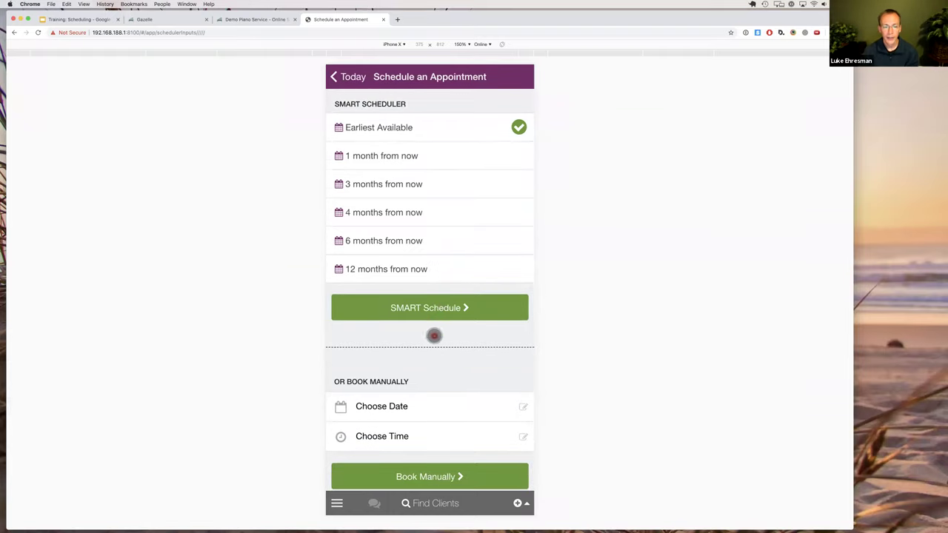
scroll(435, 334, "down", 1)
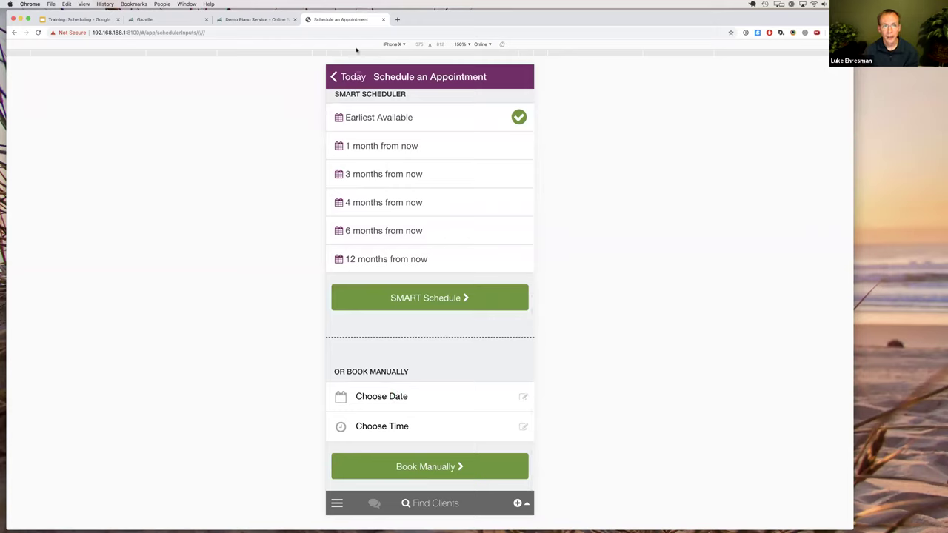
left_click(346, 77)
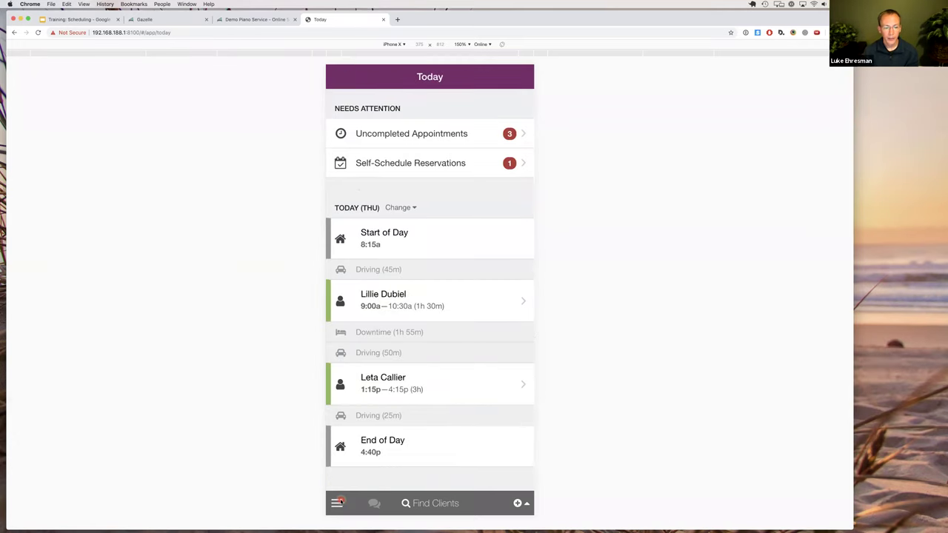
left_click(375, 221)
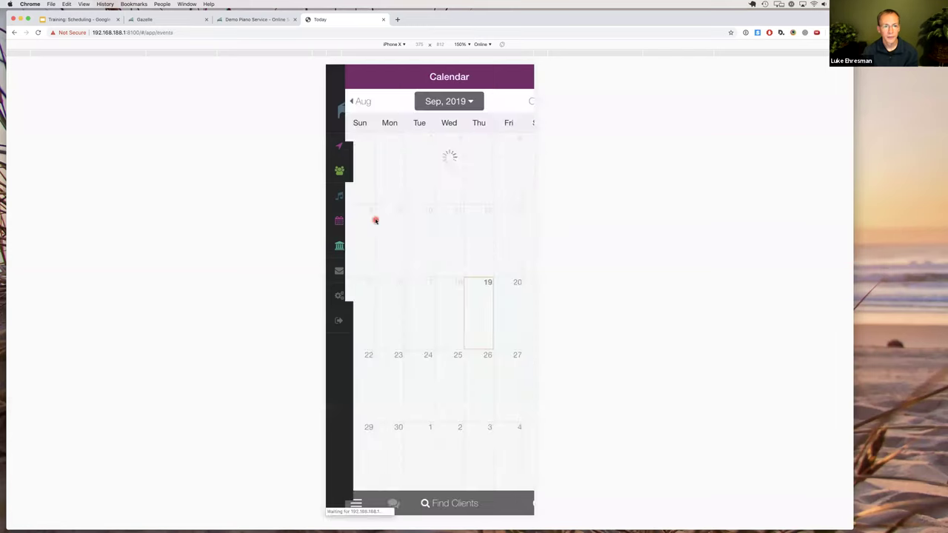
left_click(461, 321)
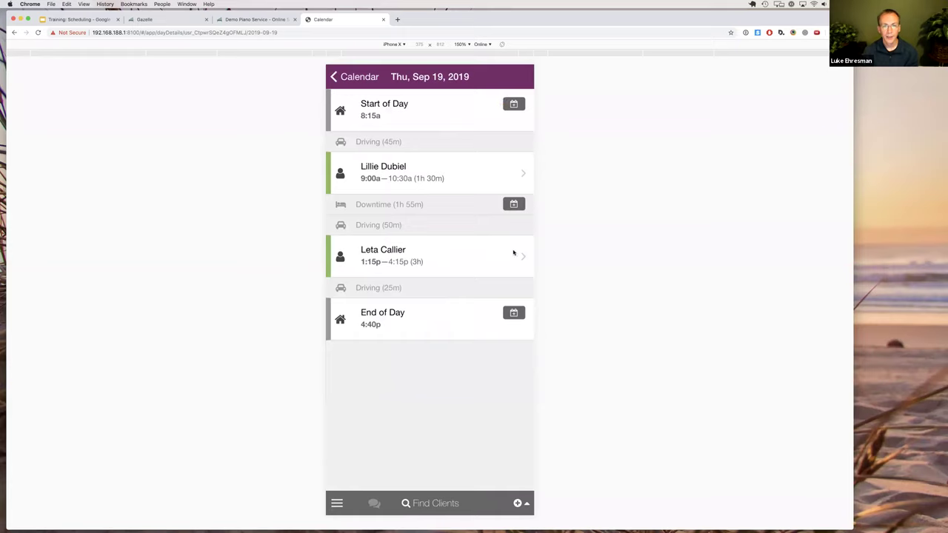
Schedule an appointment after End of Day for the last test client found by searching 'test'.
left_click(515, 312)
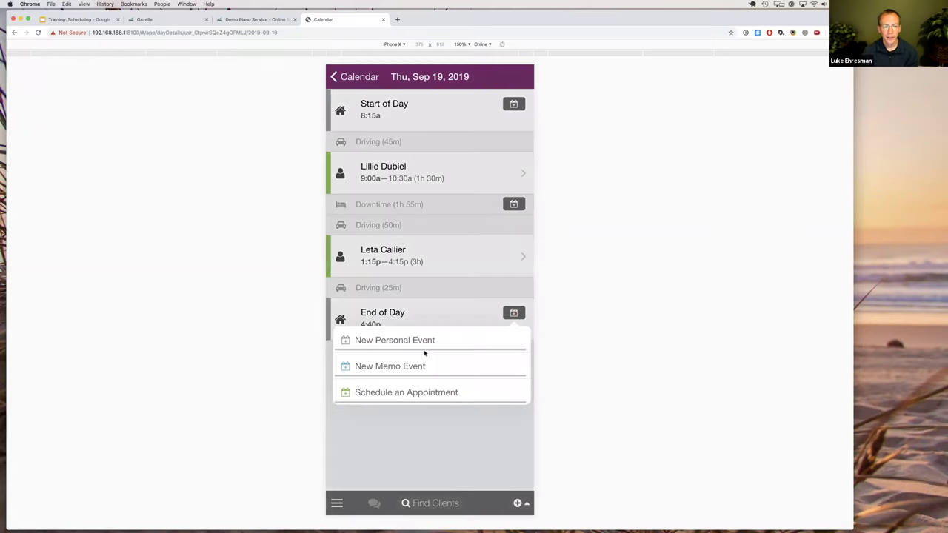
left_click(416, 393)
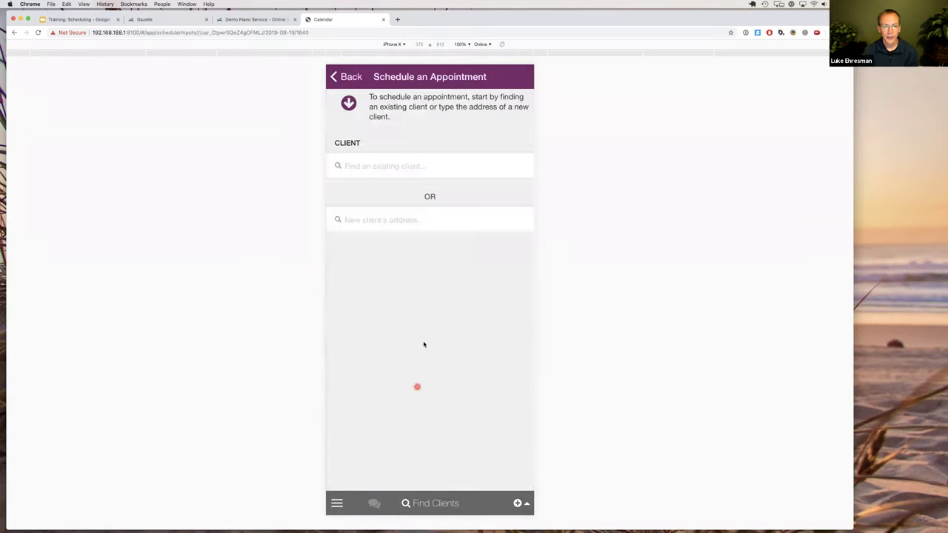
left_click(402, 221)
left_click(385, 171)
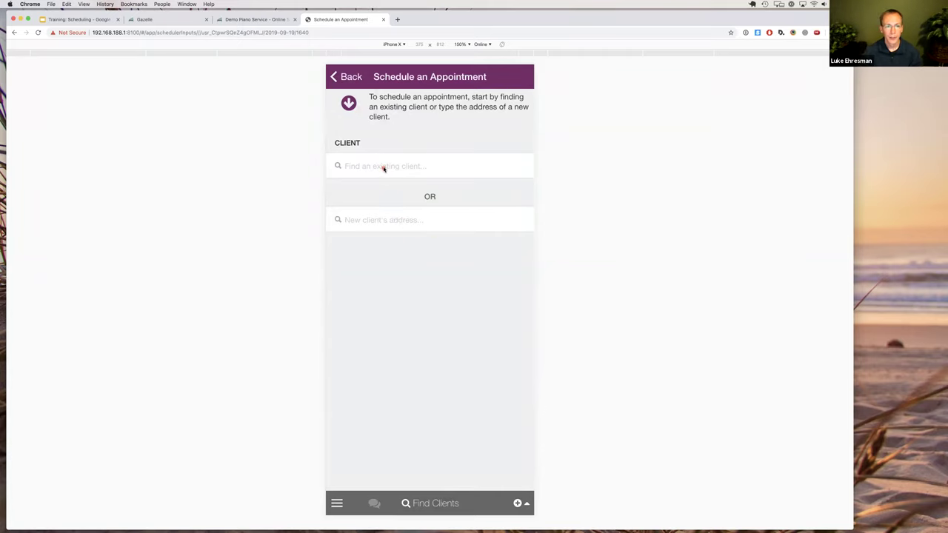
type("test")
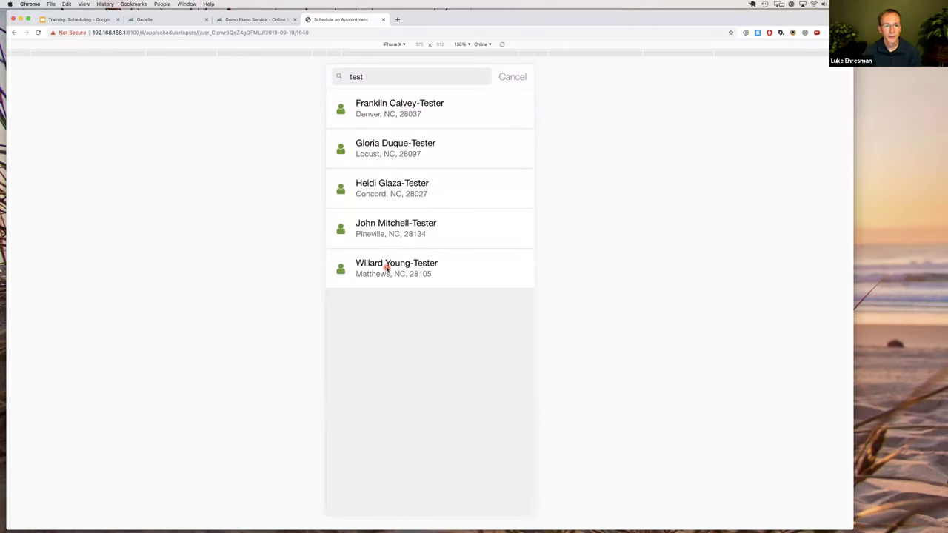
left_click(386, 269)
Check the Book Manually slot, Thu, Sep 19, 2019, 4:40 PM to 6:10 PM, leaving it unchanged.
scroll(445, 268, "down", 5)
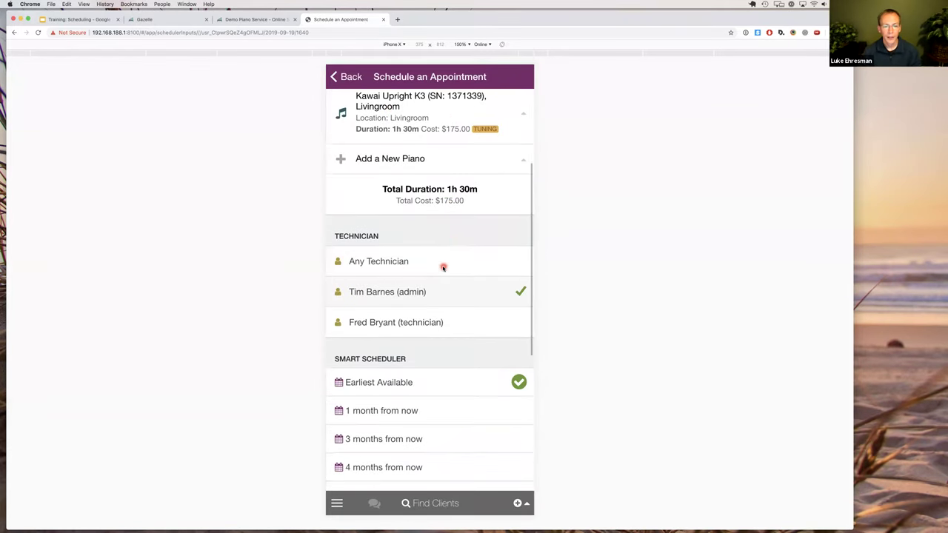
scroll(443, 267, "down", 5)
scroll(434, 322, "down", 1)
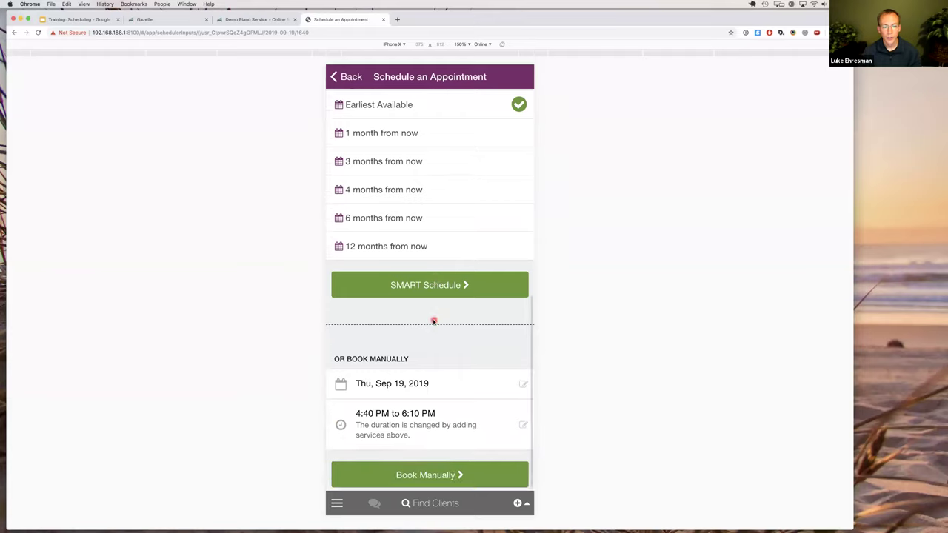
left_click(401, 415)
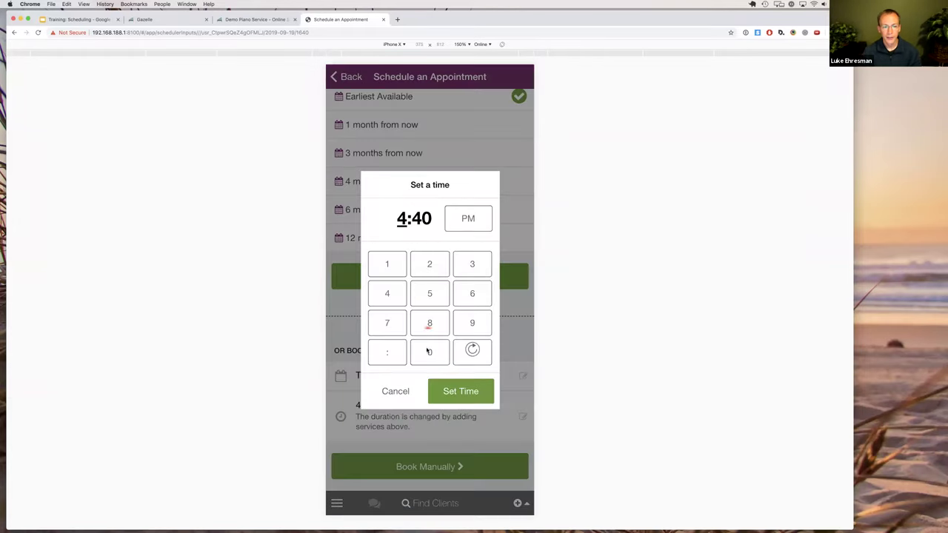
left_click(394, 392)
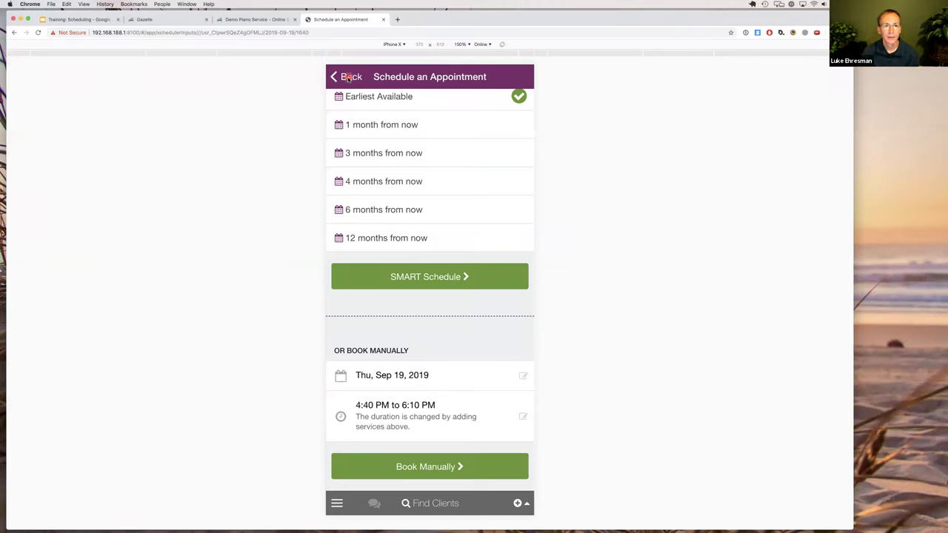
Leave the appointment for the Sep 19 day schedule, then cycle tabs back to the mobile day view.
left_click(348, 78)
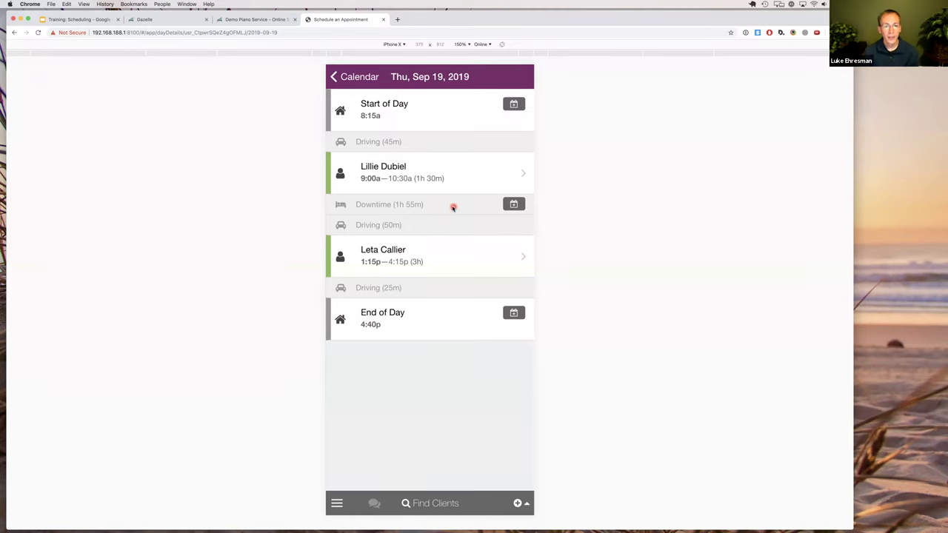
left_click(252, 20)
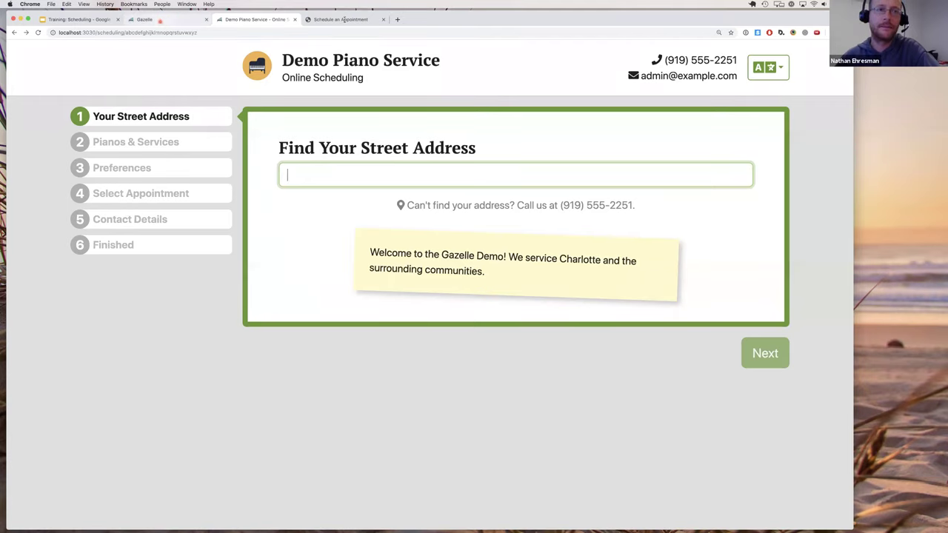
key("ctrl+shift+Tab")
key("ctrl+Tab")
key("ctrl+Tab")
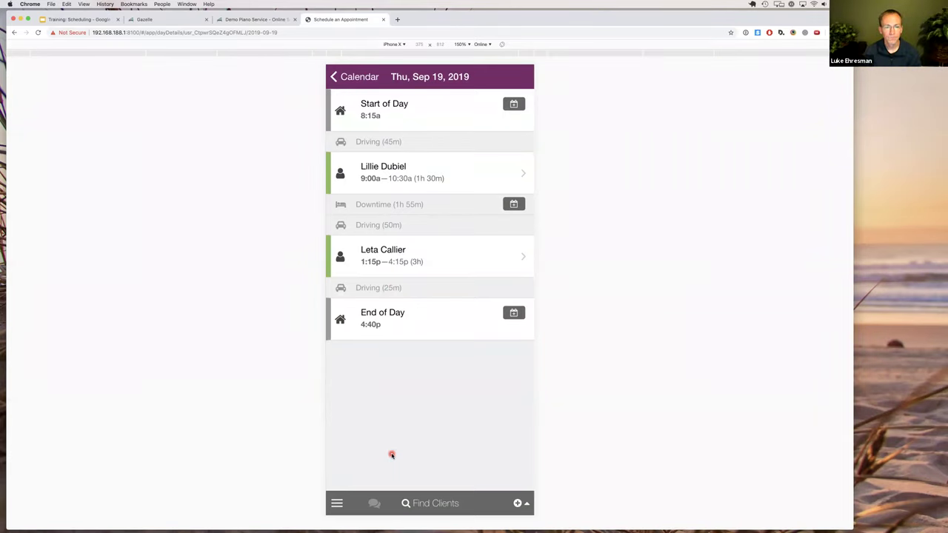
Start a new appointment, back out to the day schedule, and open the Invoices list.
left_click(519, 504)
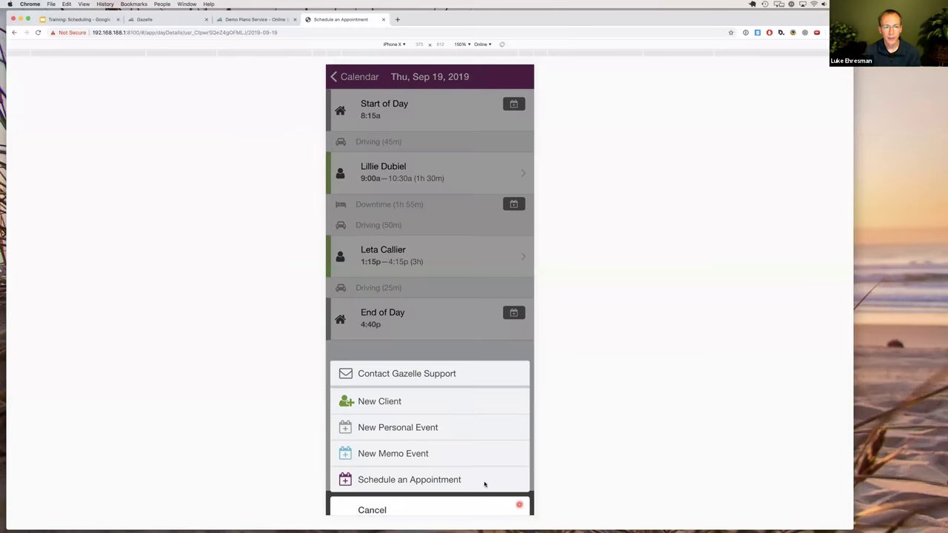
left_click(393, 469)
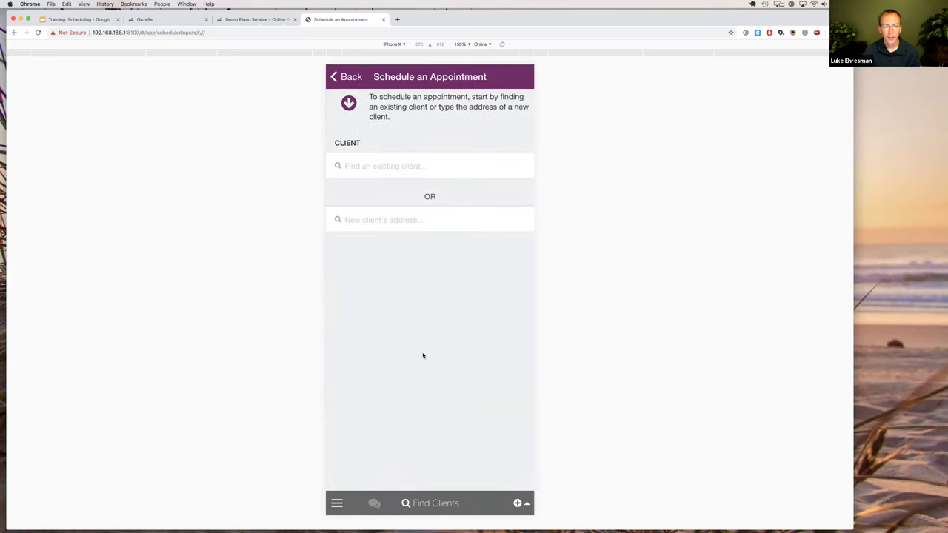
left_click(346, 77)
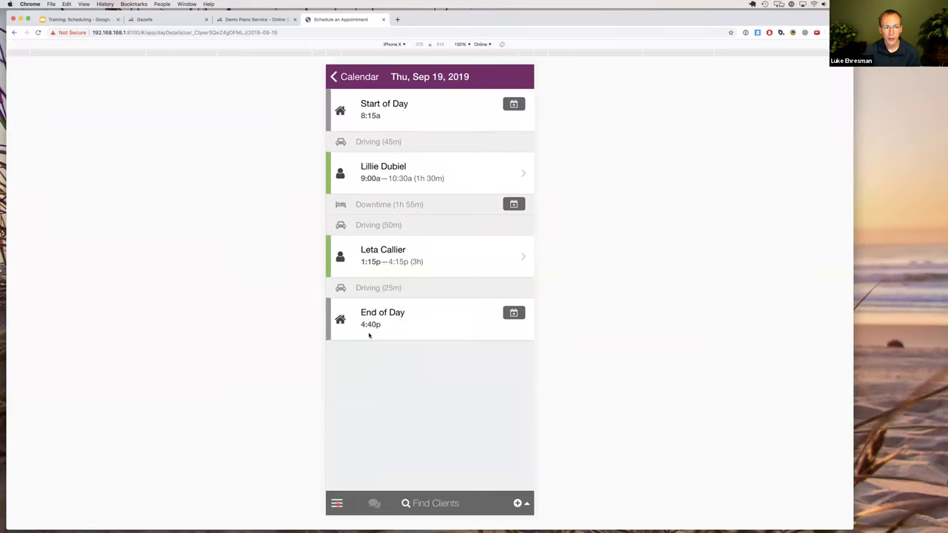
left_click(357, 245)
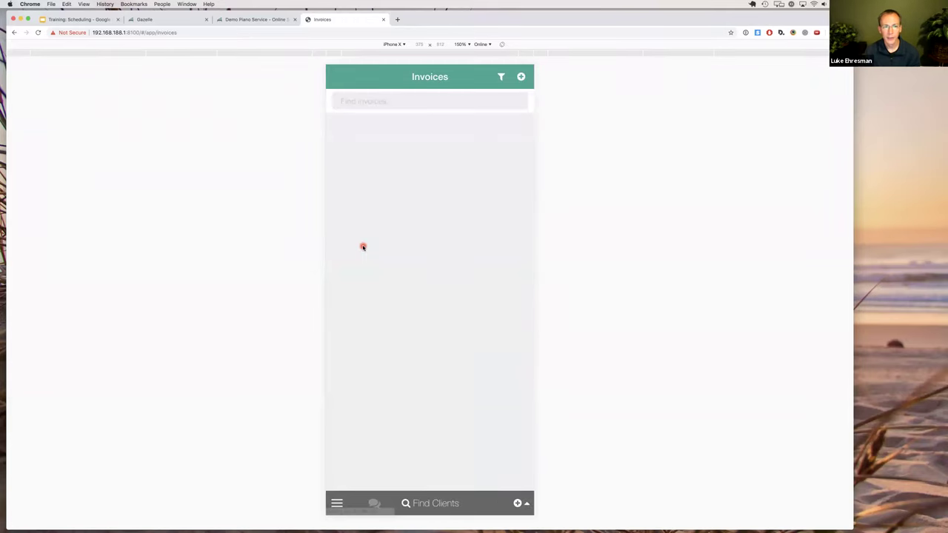
Start and cancel another appointment from Invoices, then switch to the Demo Piano Service scheduling page.
left_click(518, 504)
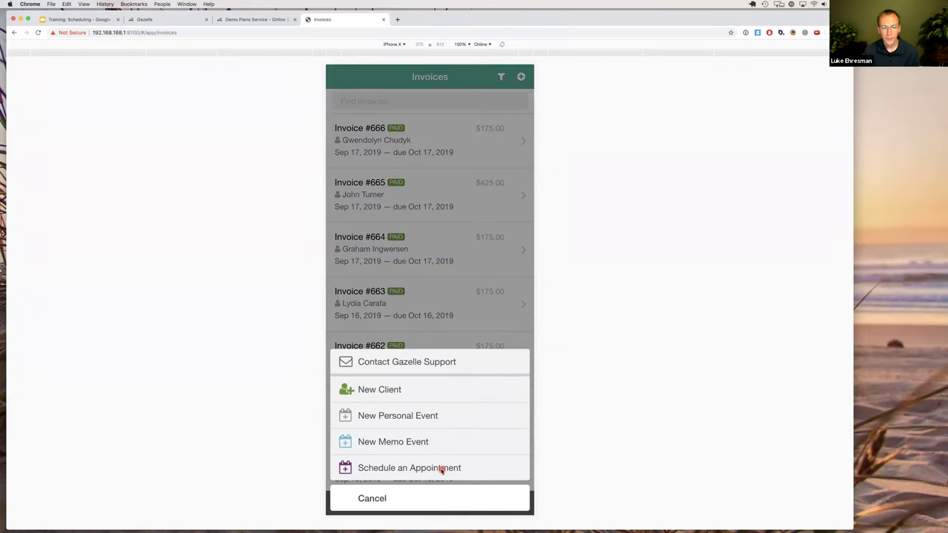
left_click(442, 469)
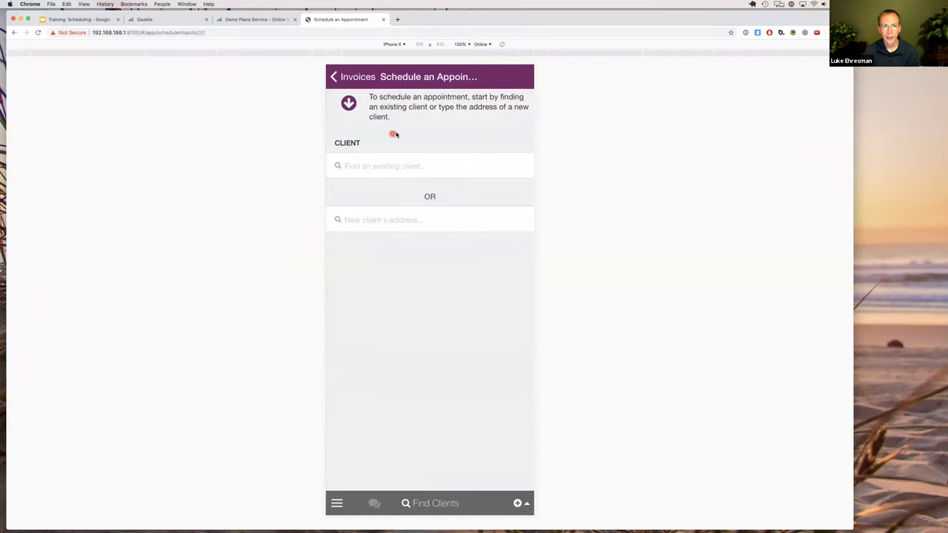
left_click(348, 77)
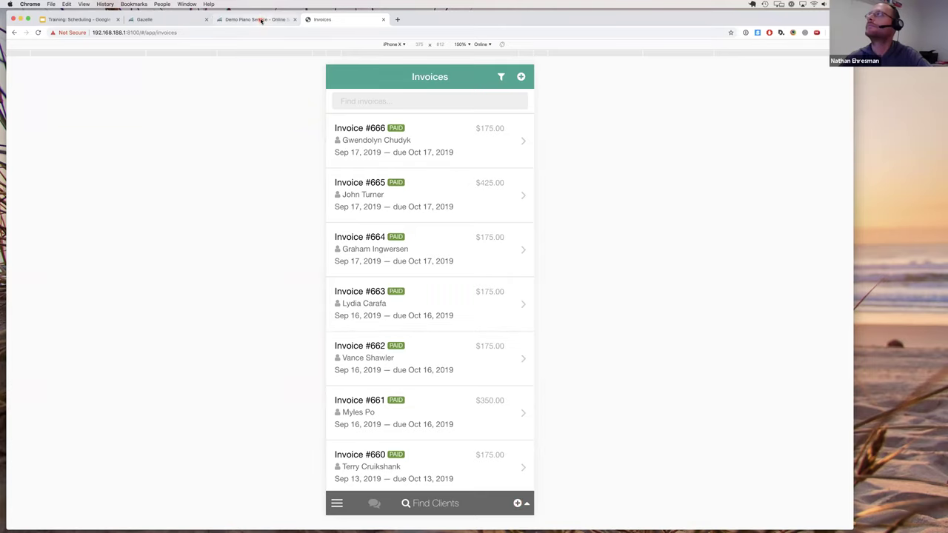
key("ctrl+shift+Tab")
Enter the client's street address in Find Your Street Address and pick the first suggested match.
left_click(347, 225)
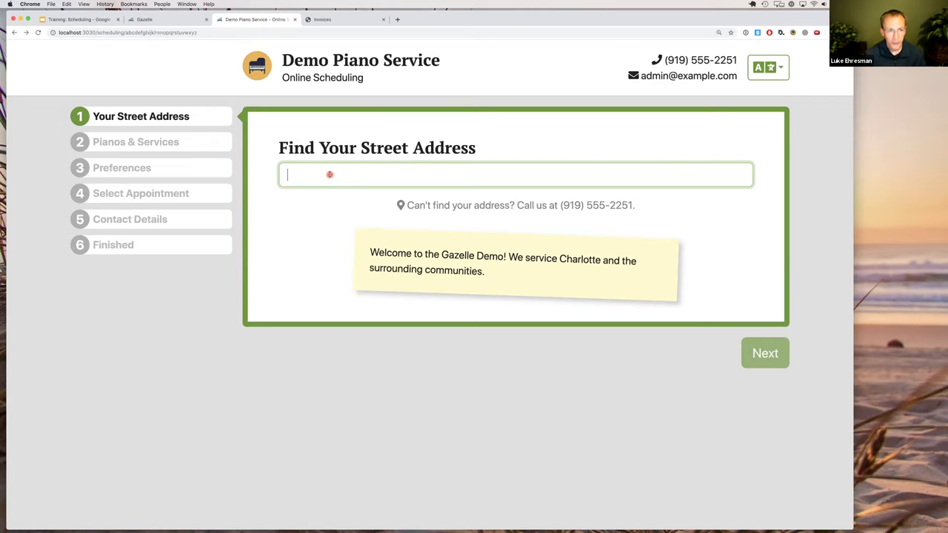
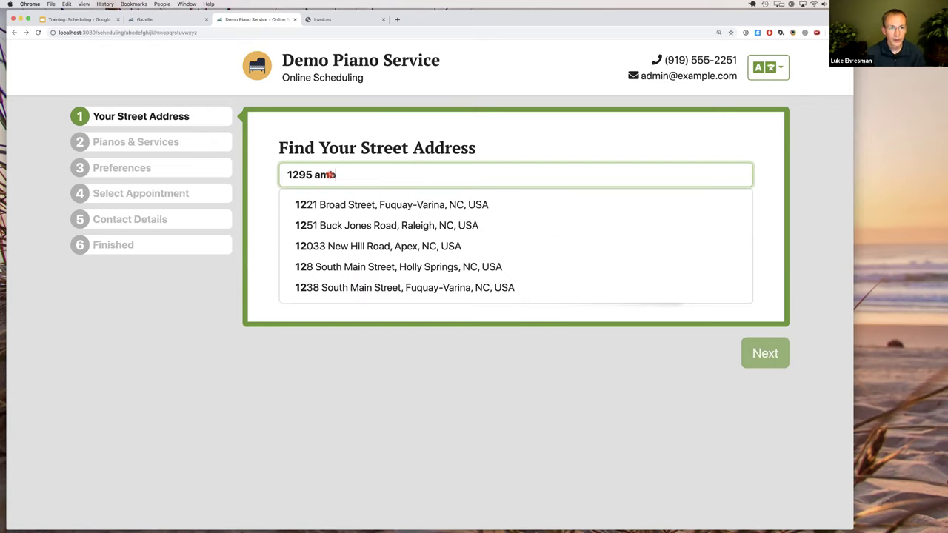
key("Down")
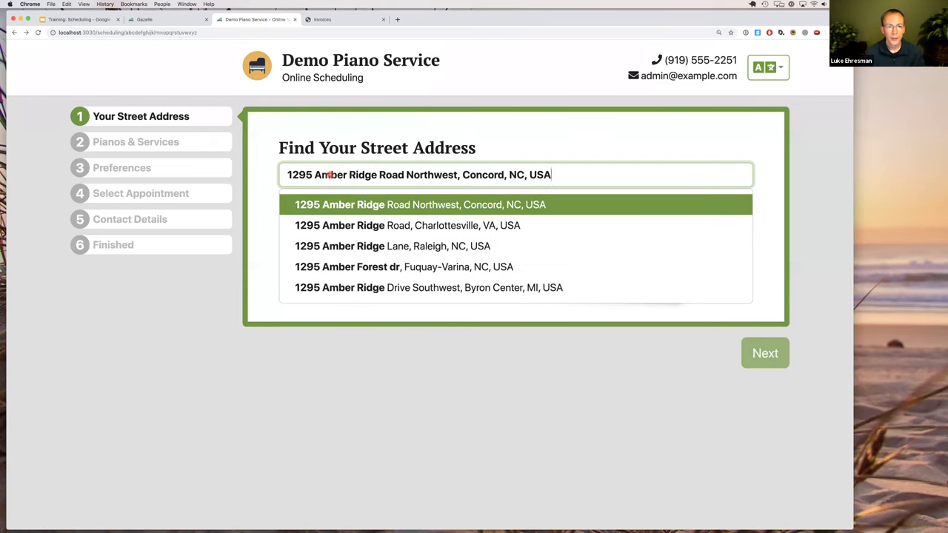
left_click(357, 205)
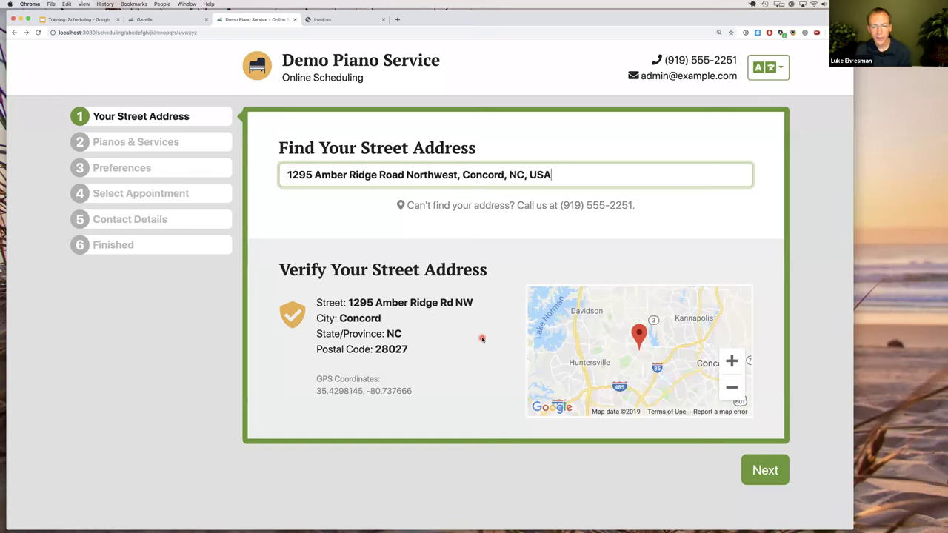
Continue to the Pianos & Services step and mark the piano as a Grand.
left_click(758, 474)
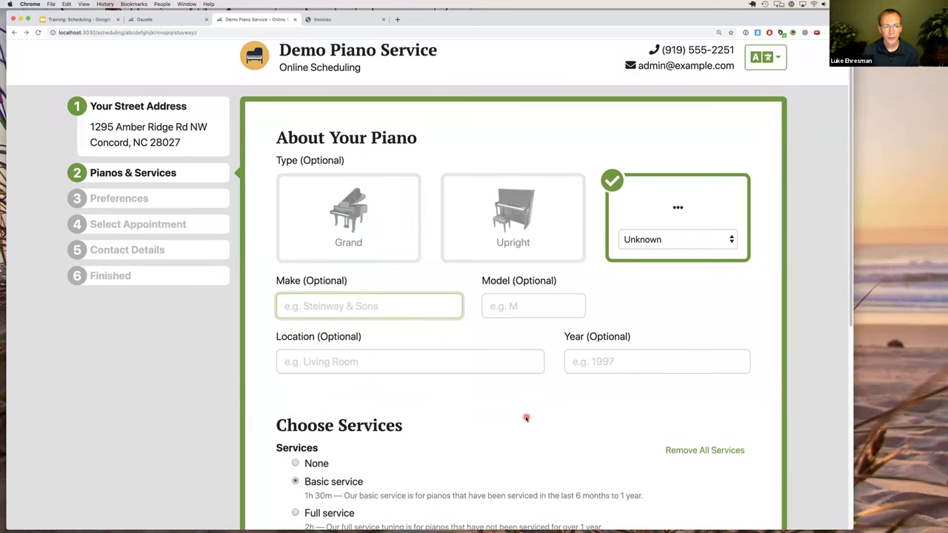
scroll(524, 417, "down", 2)
scroll(524, 418, "down", 1)
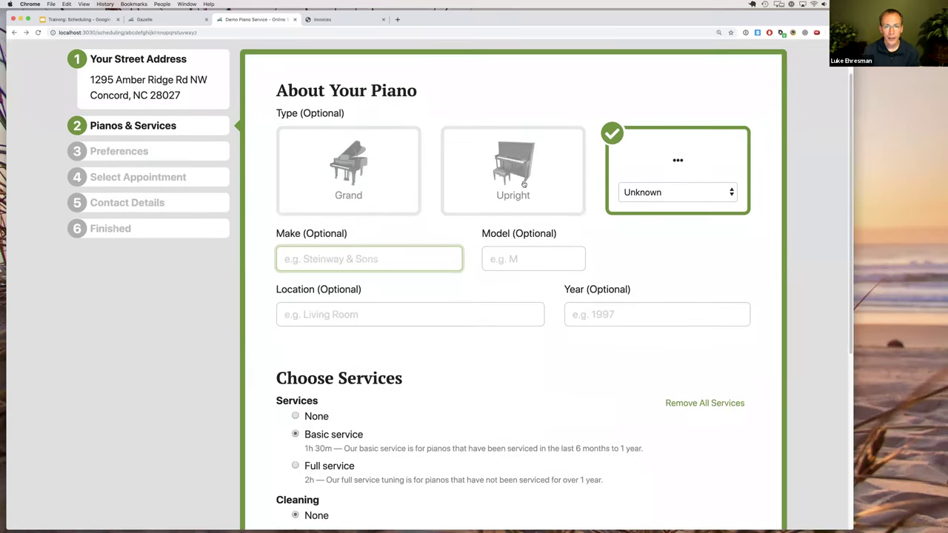
left_click(368, 182)
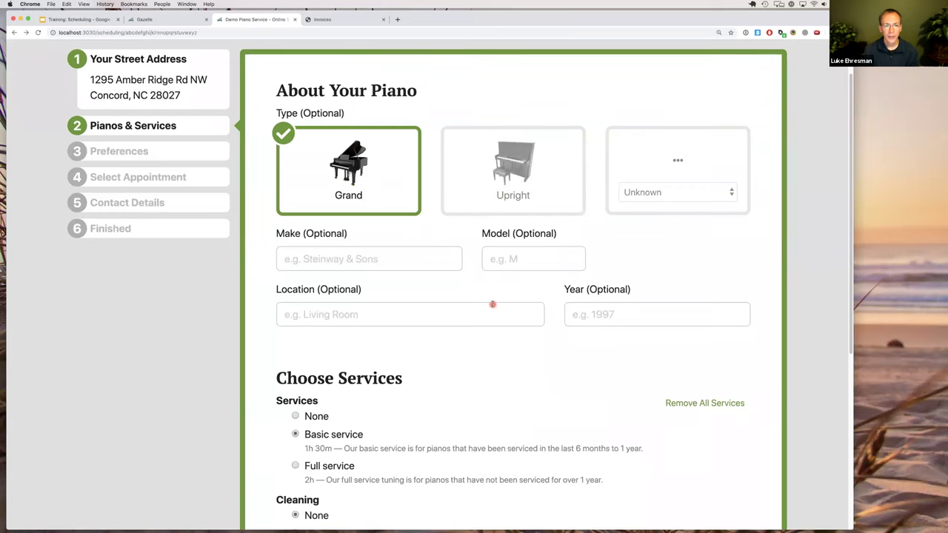
scroll(492, 304, "up", 3)
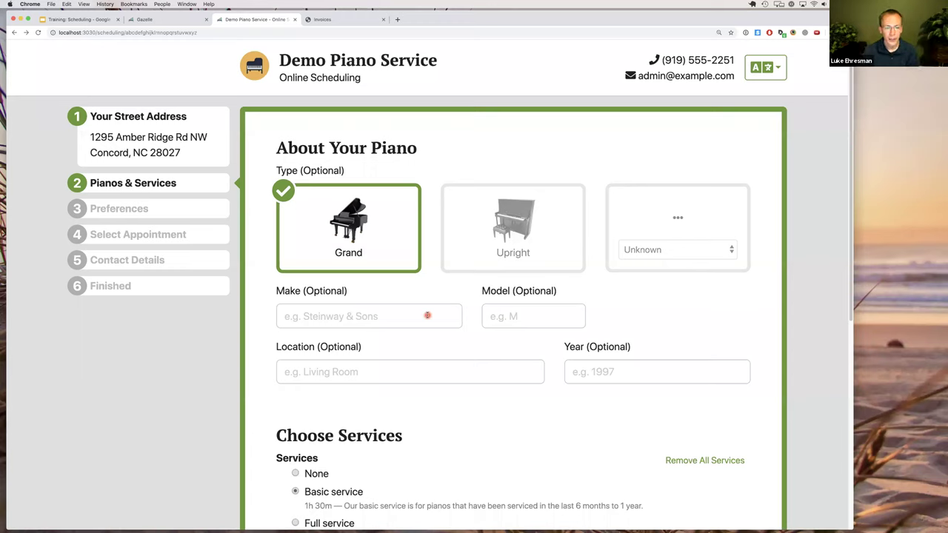
Enter 'Steinway' as the piano's make and scroll down to Choose Services.
left_click(425, 317)
type("Steinway")
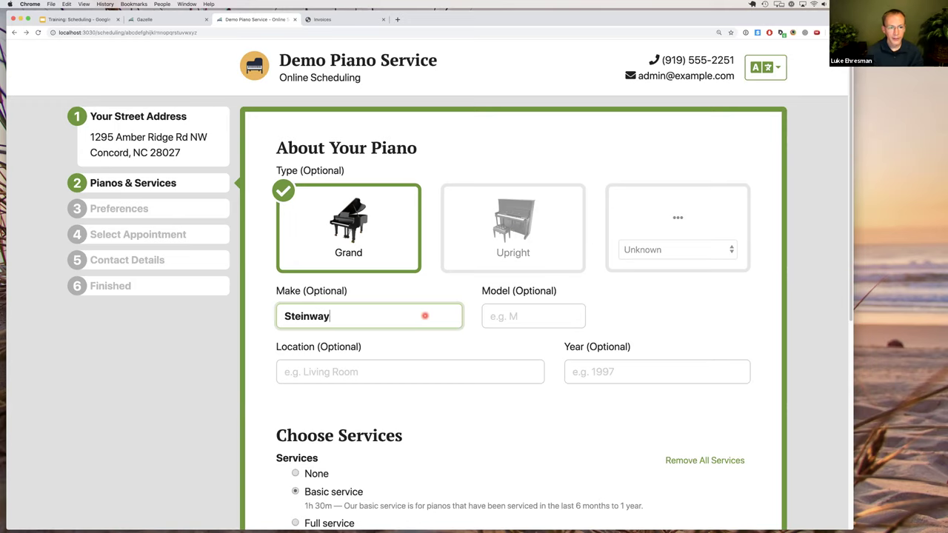
scroll(419, 320, "down", 2)
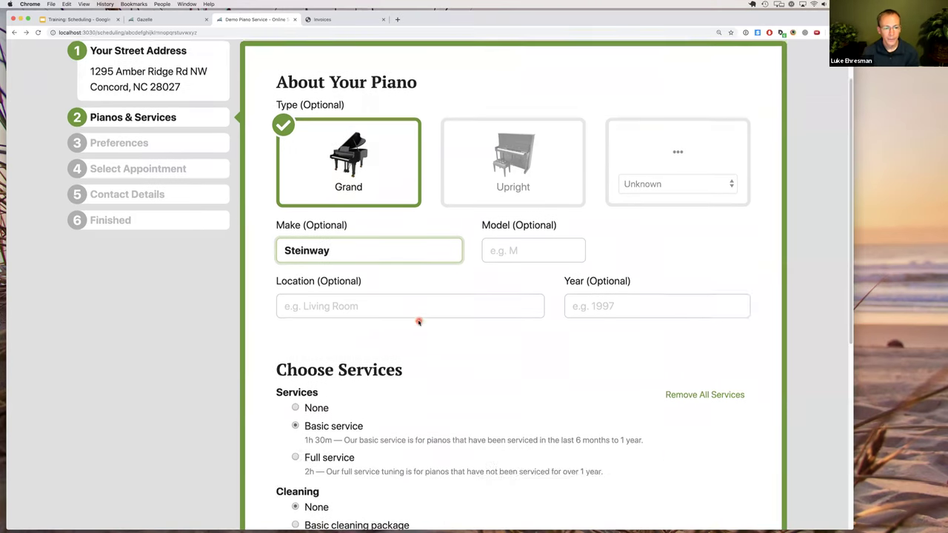
scroll(418, 323, "down", 8)
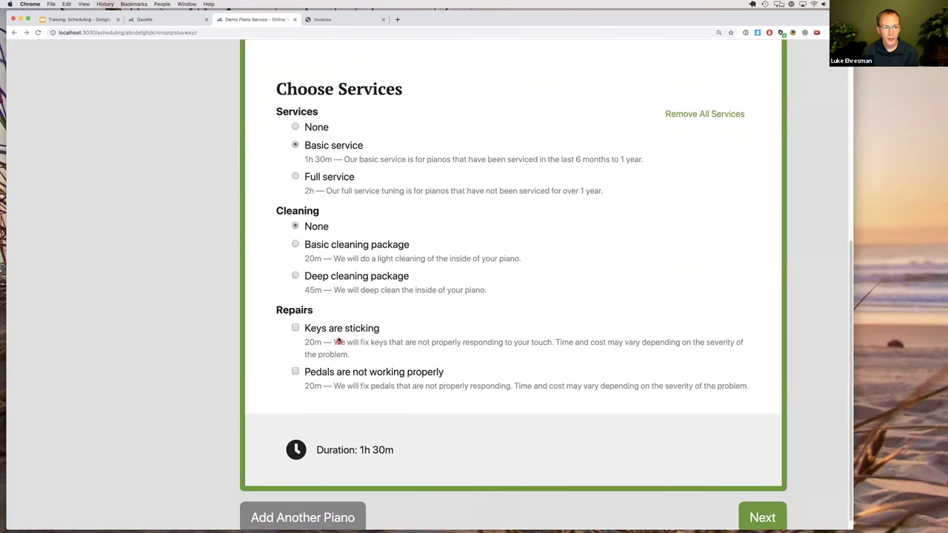
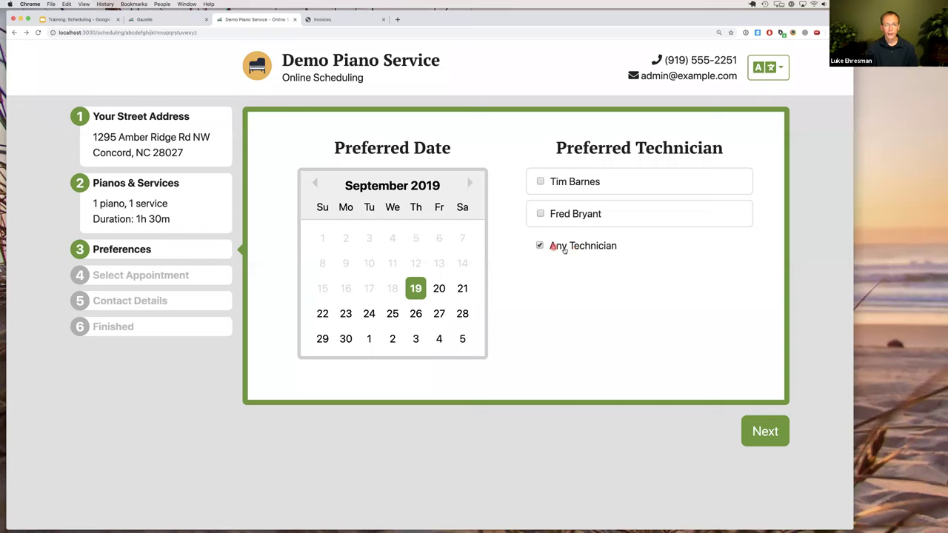
Book the Tue Sep 24, 2019 9:00 AM slot after the Fri Sep 20 slot triggers a warning.
left_click(766, 431)
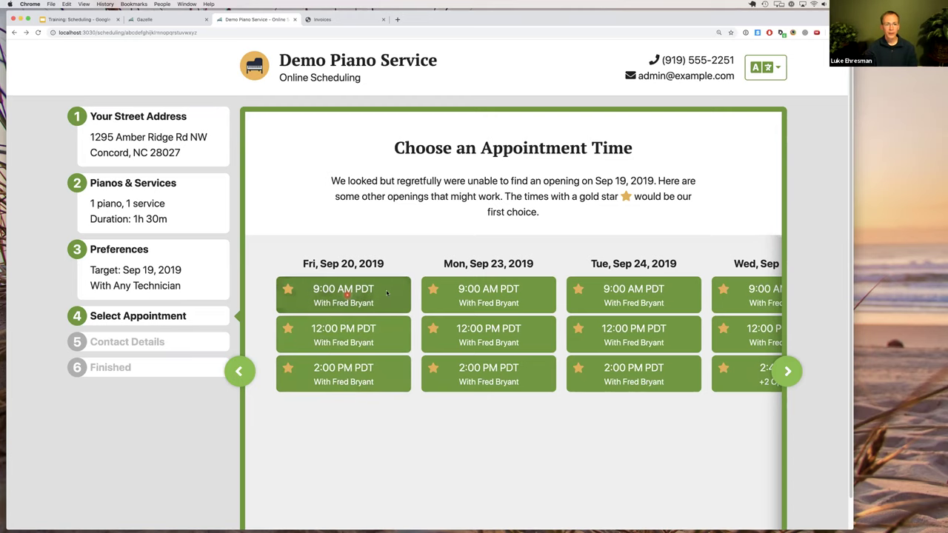
left_click(386, 293)
left_click(545, 274)
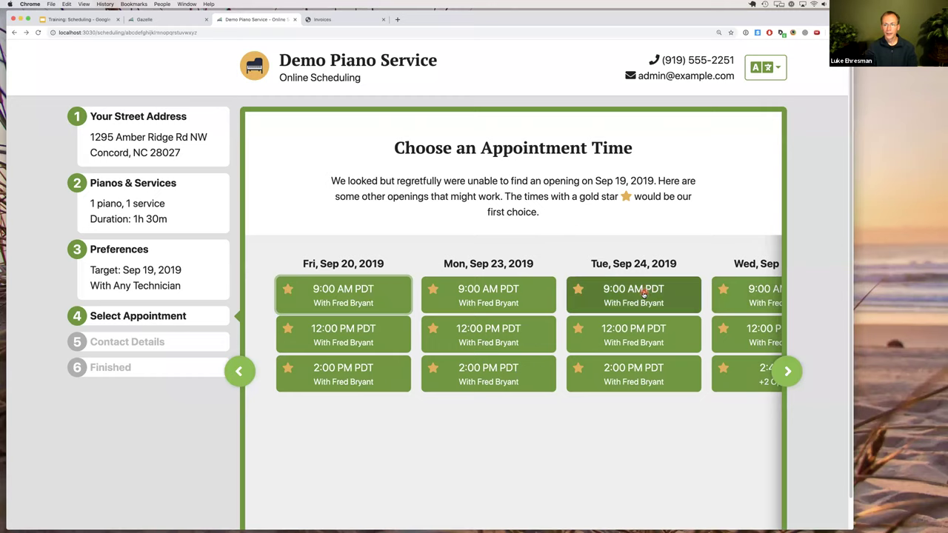
left_click(643, 294)
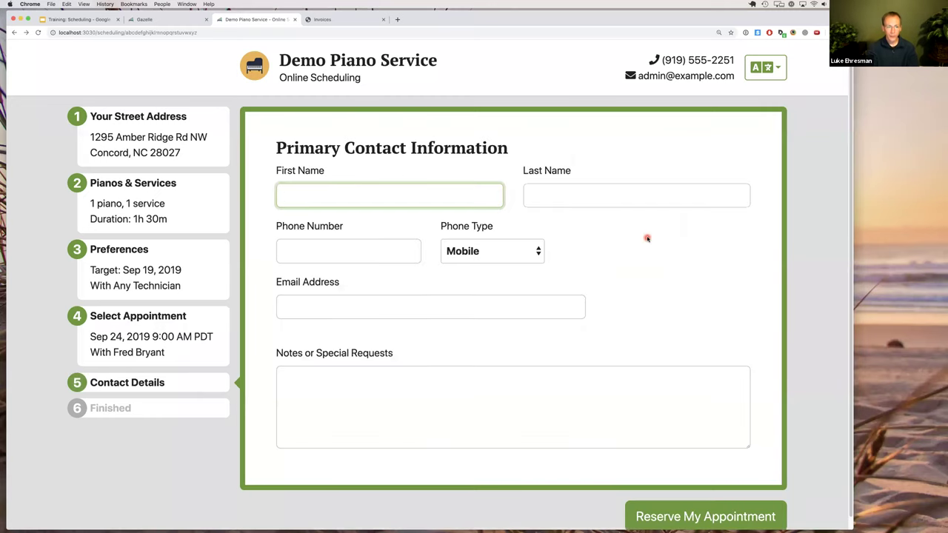
Enter the client's first and last name, phone number and e-mail address.
type("Julia")
key("Tab")
type("Roberts")
key("Tab")
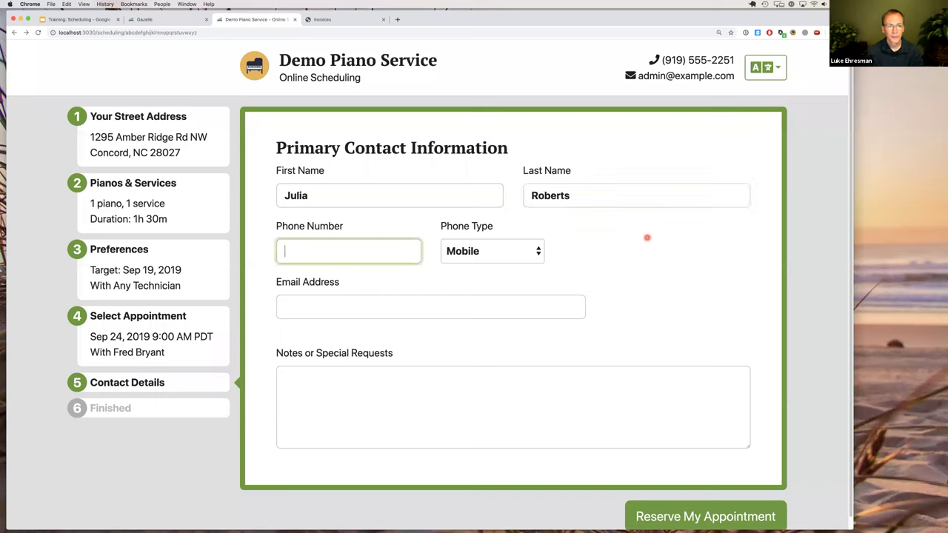
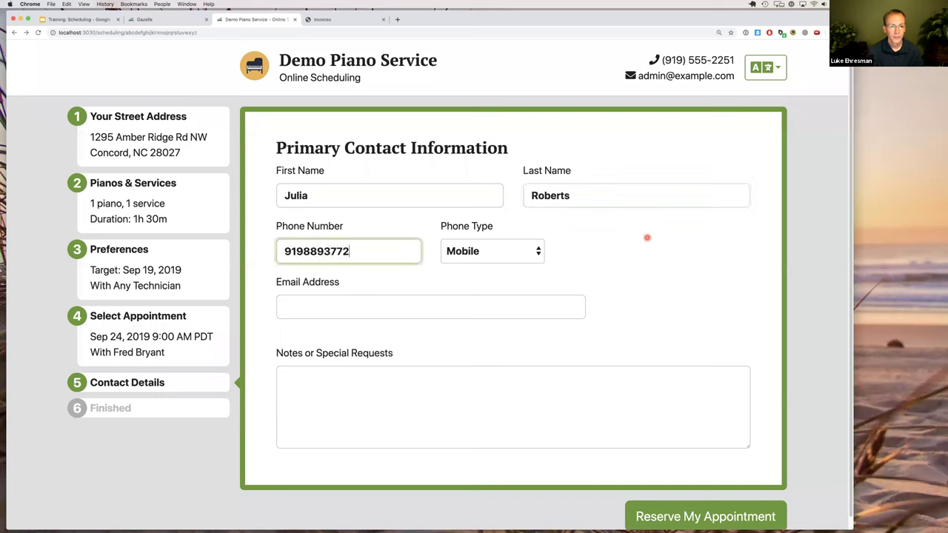
left_click(369, 306)
type("jijuli")
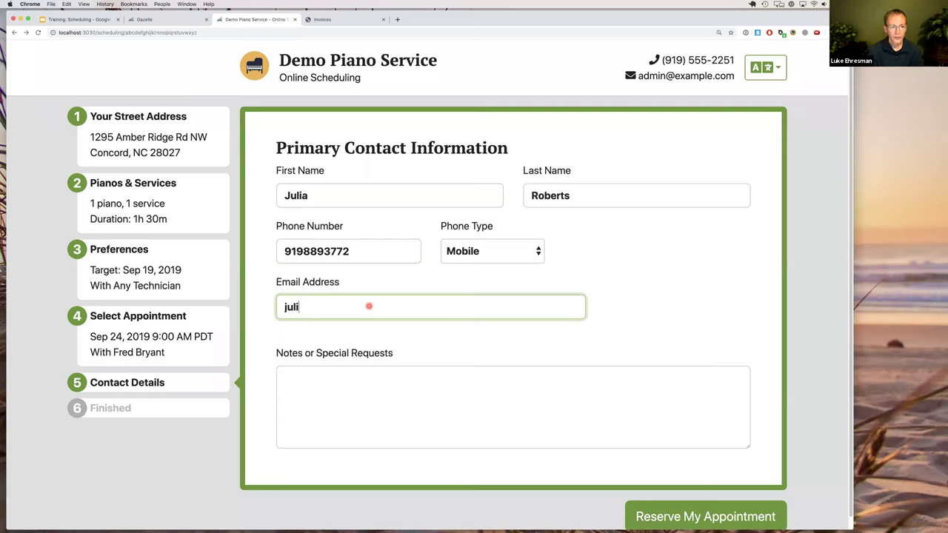
type("a@example.com")
Add the note 'Dog bites! Be careful.' to the reservation.
key("Tab")
type("Dog bites!  be")
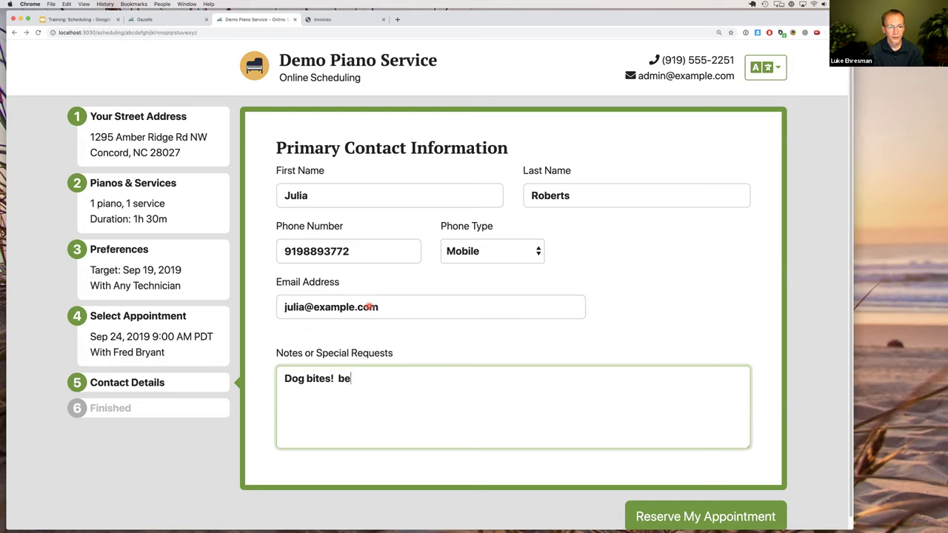
key("BackSpace")
key("BackSpace")
type("Be careful.")
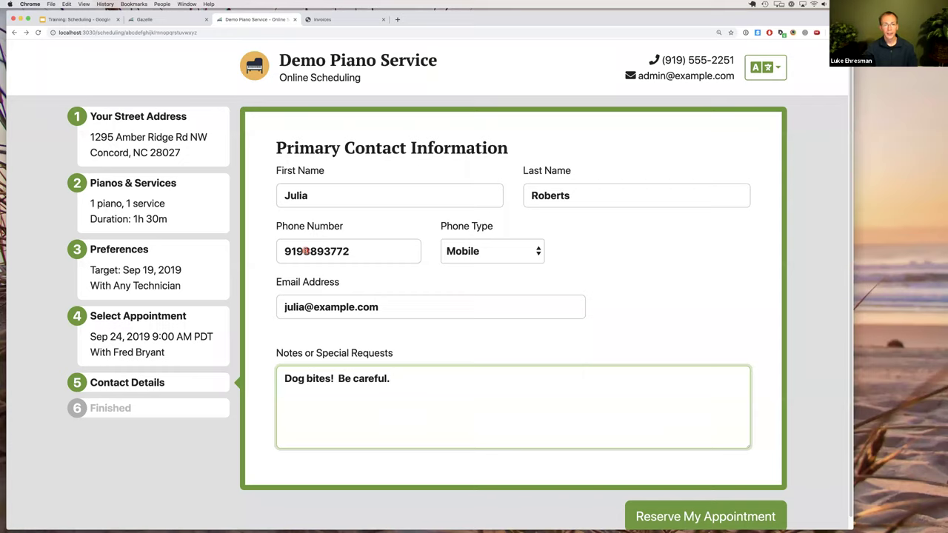
left_click(435, 279)
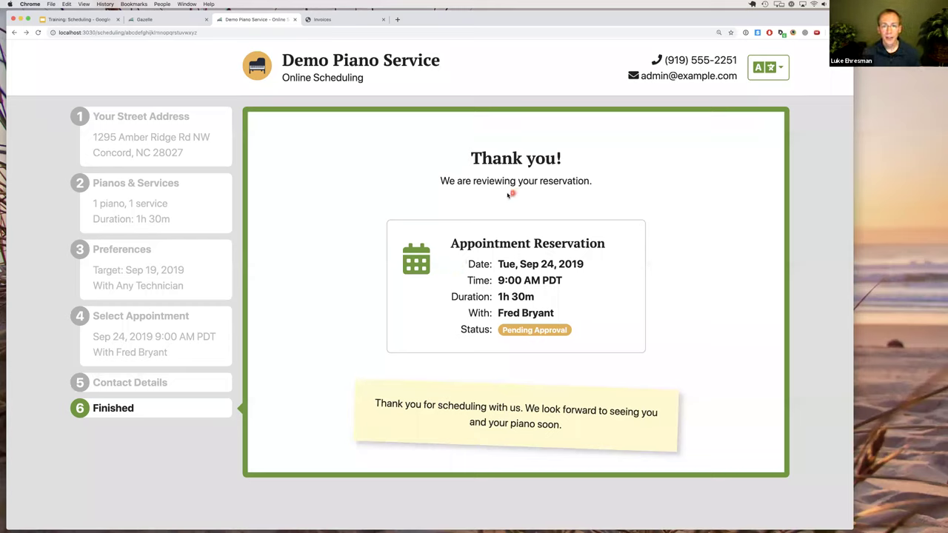
left_click(770, 68)
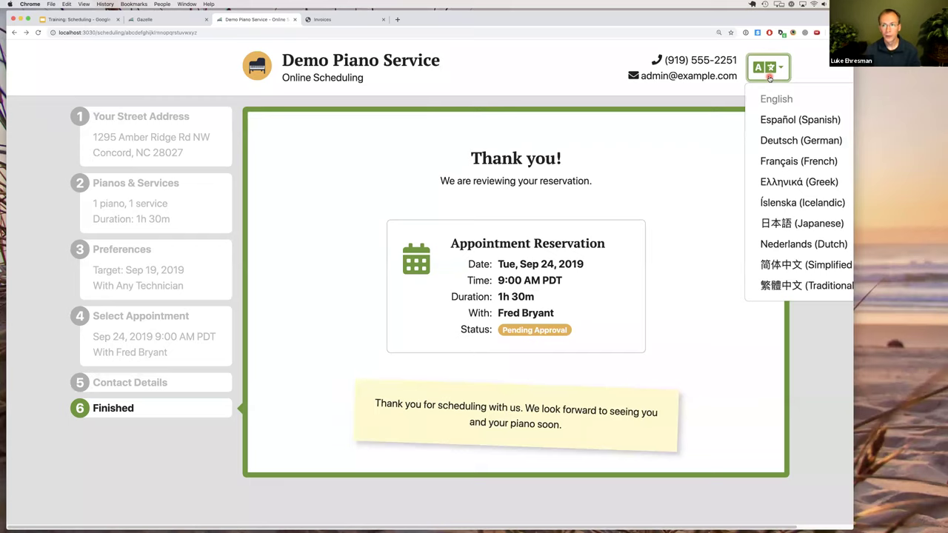
left_click(766, 120)
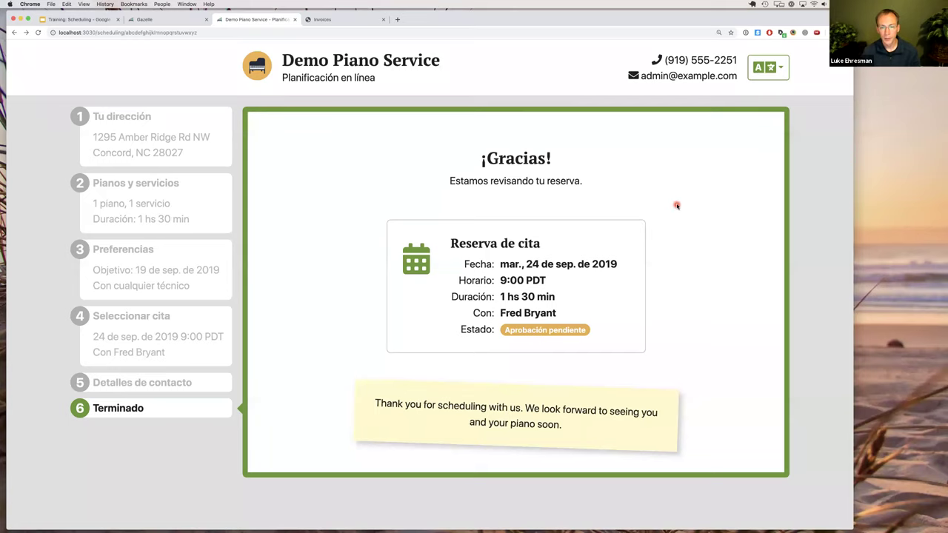
left_click(762, 71)
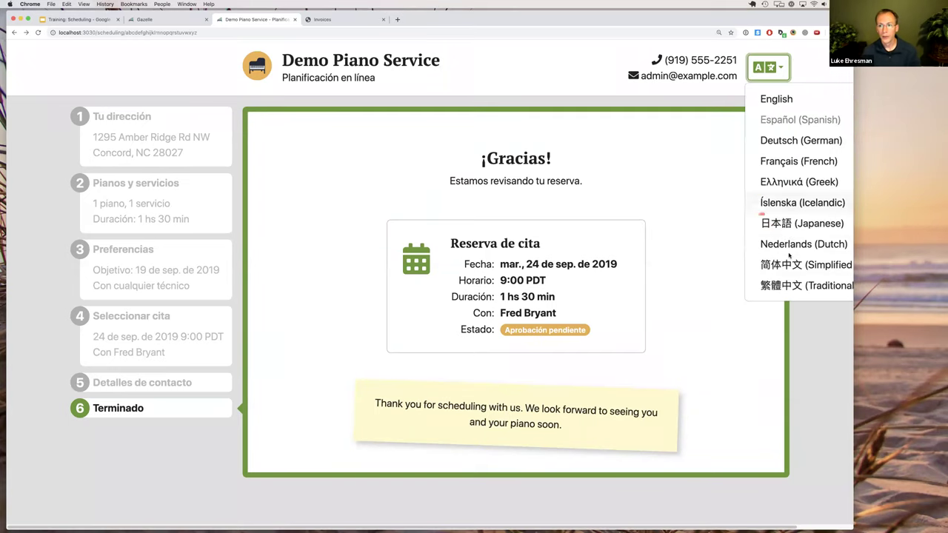
left_click(782, 223)
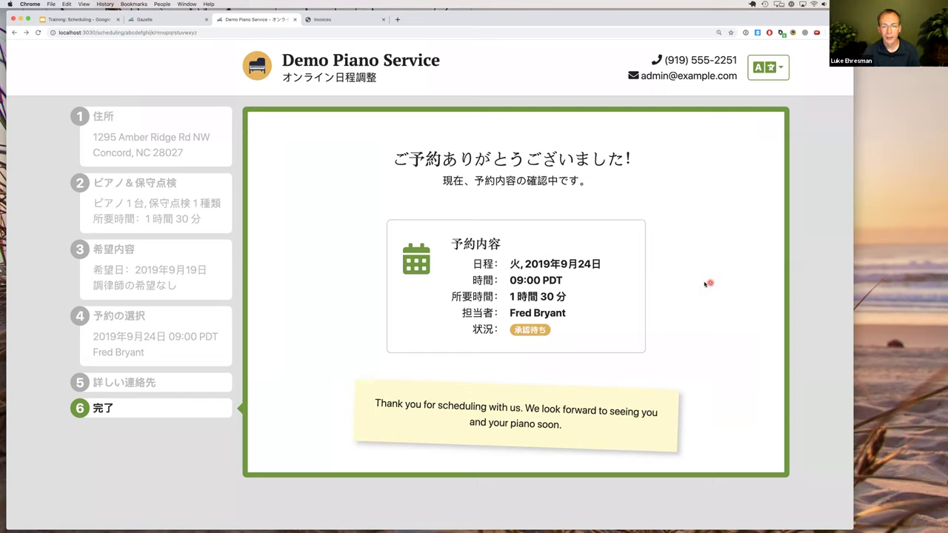
left_click(764, 74)
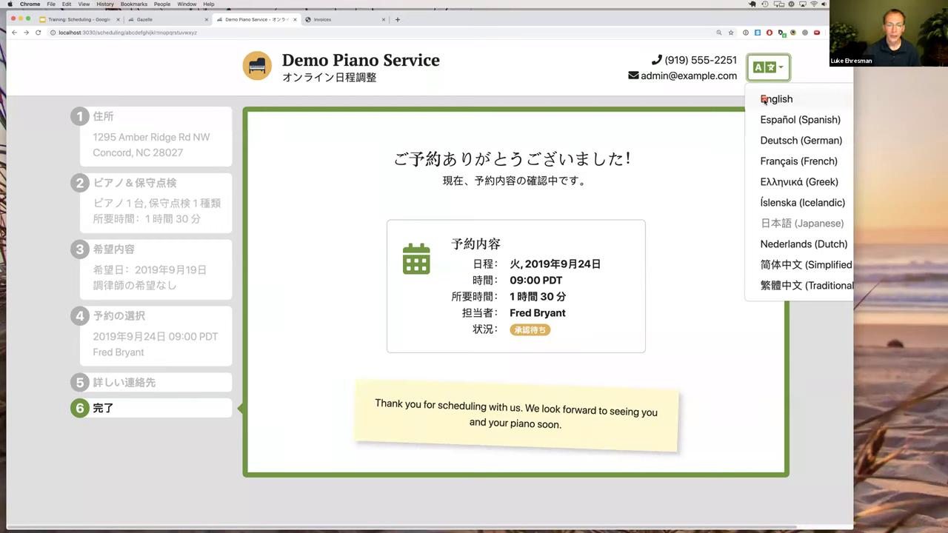
left_click(765, 100)
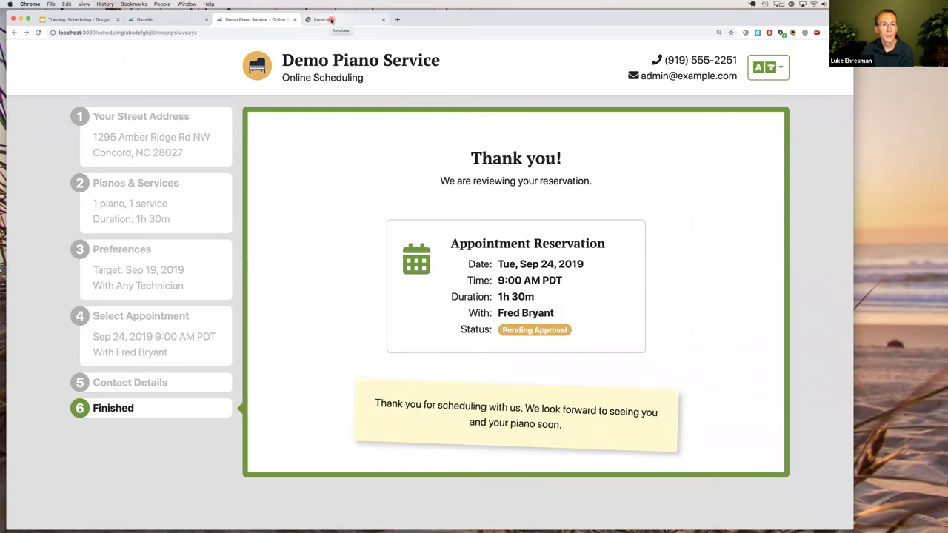
Go to the Gazelle app's Today page and open its reservations needing attention.
left_click(326, 20)
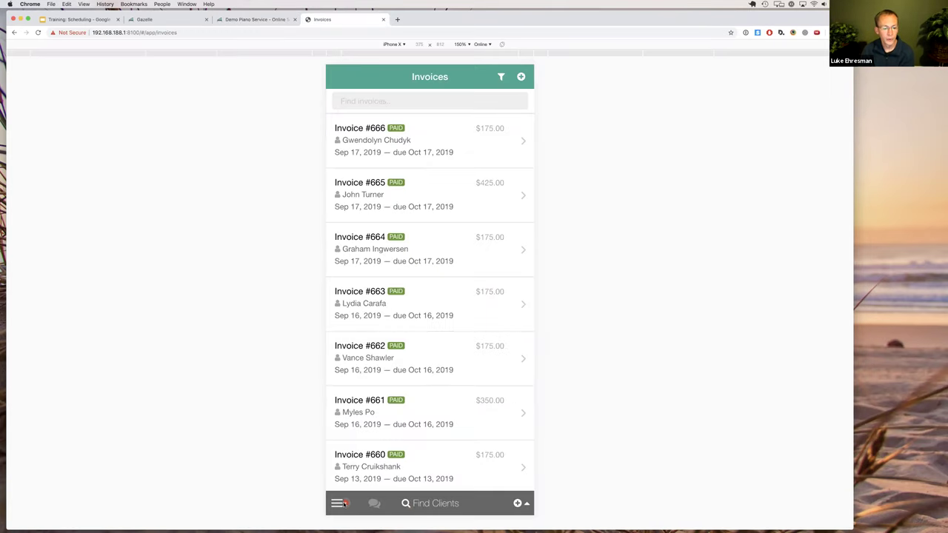
left_click(341, 504)
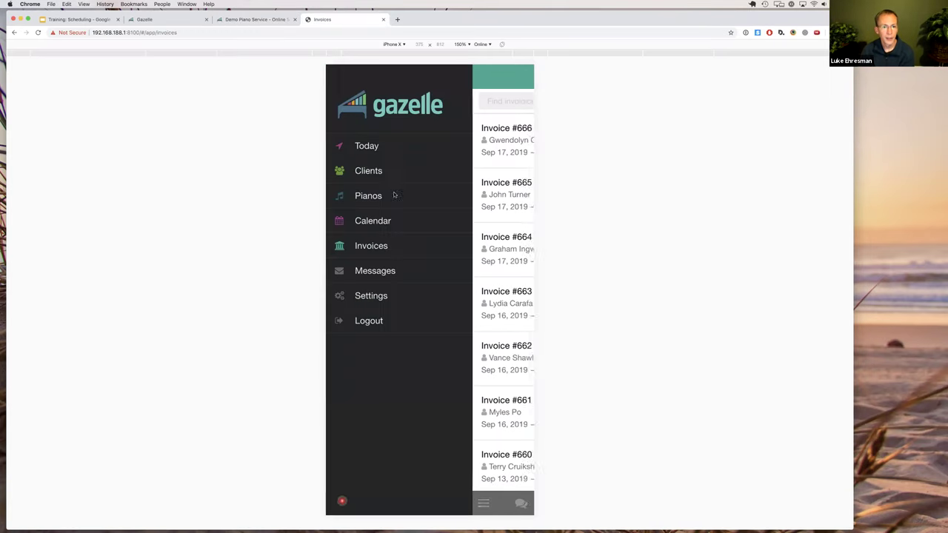
left_click(369, 146)
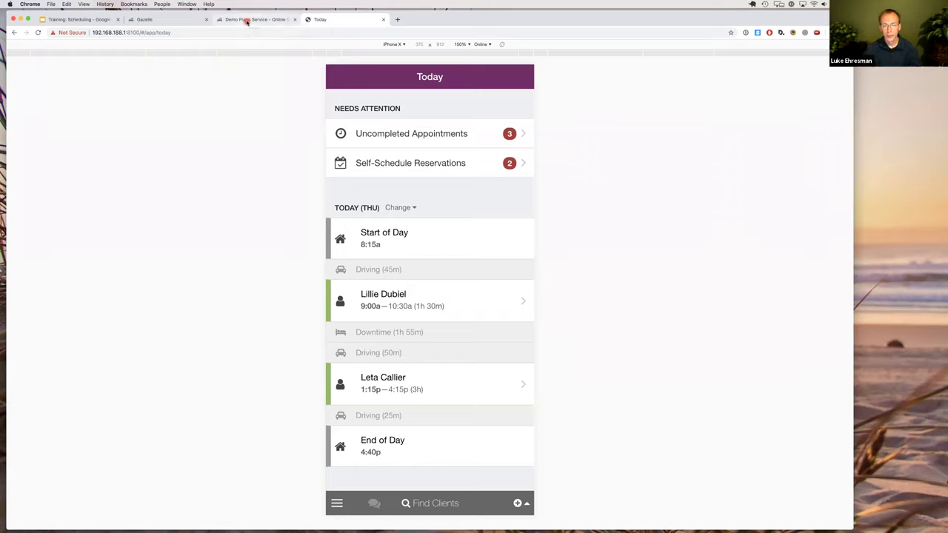
left_click(398, 181)
Open the Oct 1, 2019 9:05a self-scheduled reservation from the Self-Schedule Reservations list.
left_click(400, 163)
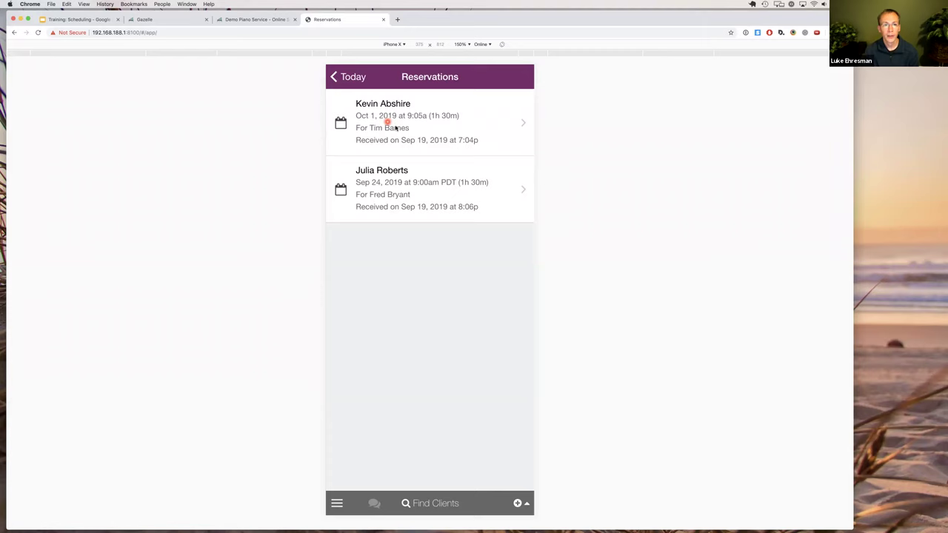
left_click(396, 129)
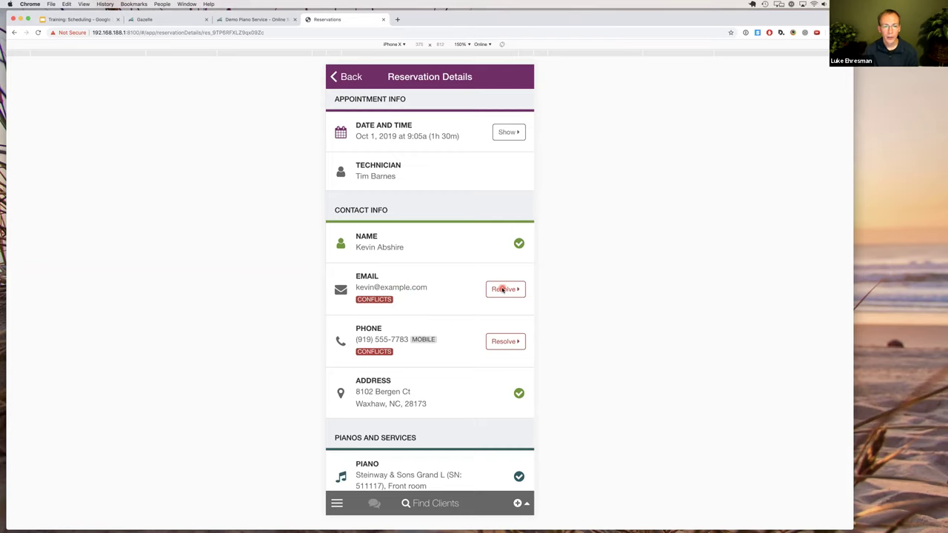
Replace the contact's existing default email with the email entered in the reservation.
left_click(503, 290)
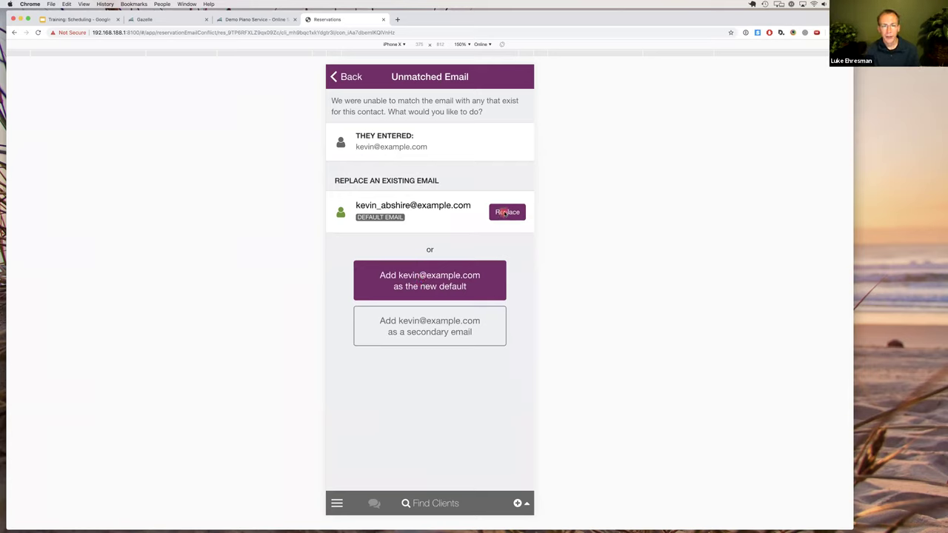
left_click(507, 212)
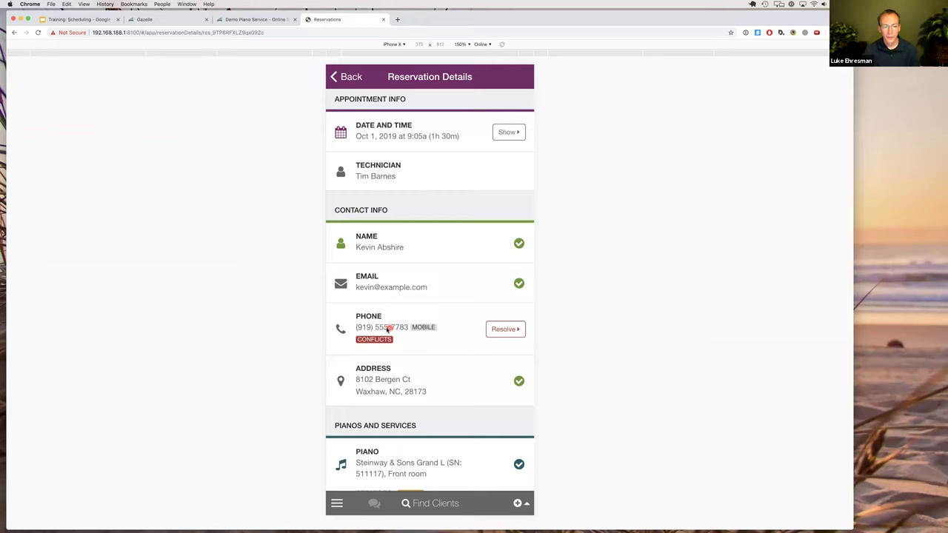
Add the reservation's mobile number as the contact's new default phone.
left_click(506, 329)
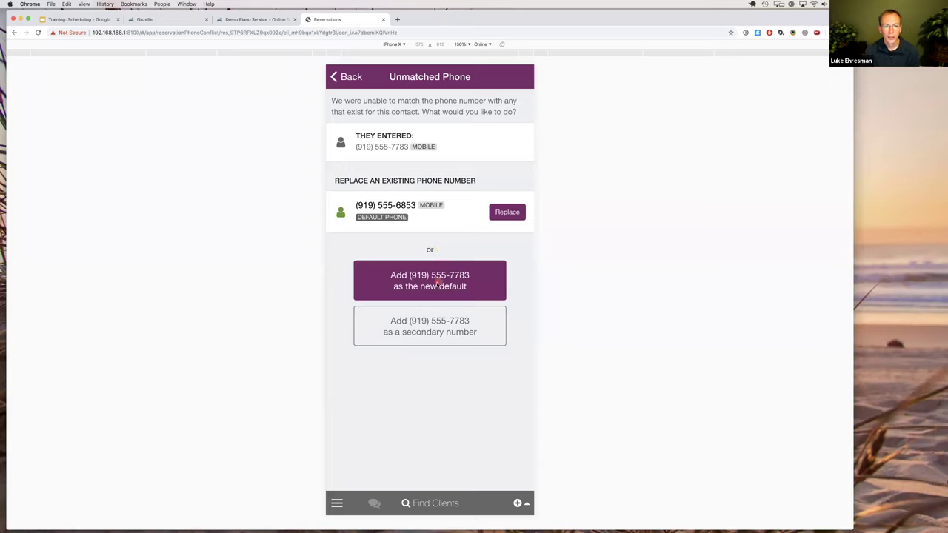
left_click(435, 282)
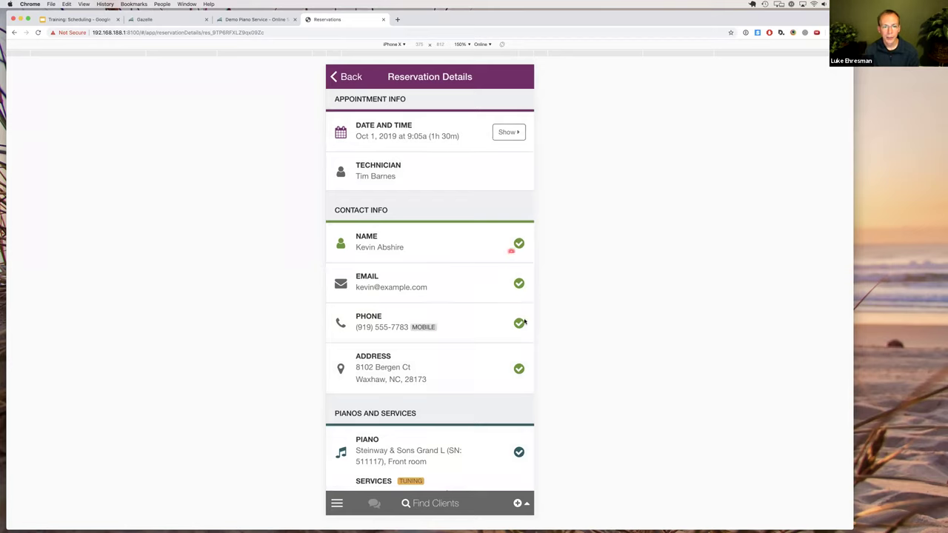
scroll(518, 370, "down", 2)
scroll(409, 375, "down", 2)
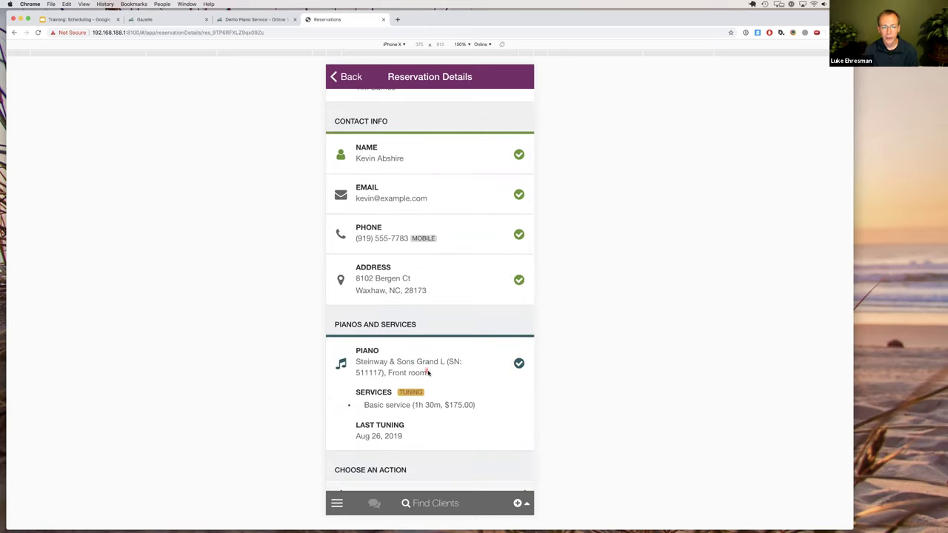
scroll(442, 376, "down", 3)
scroll(441, 377, "down", 5)
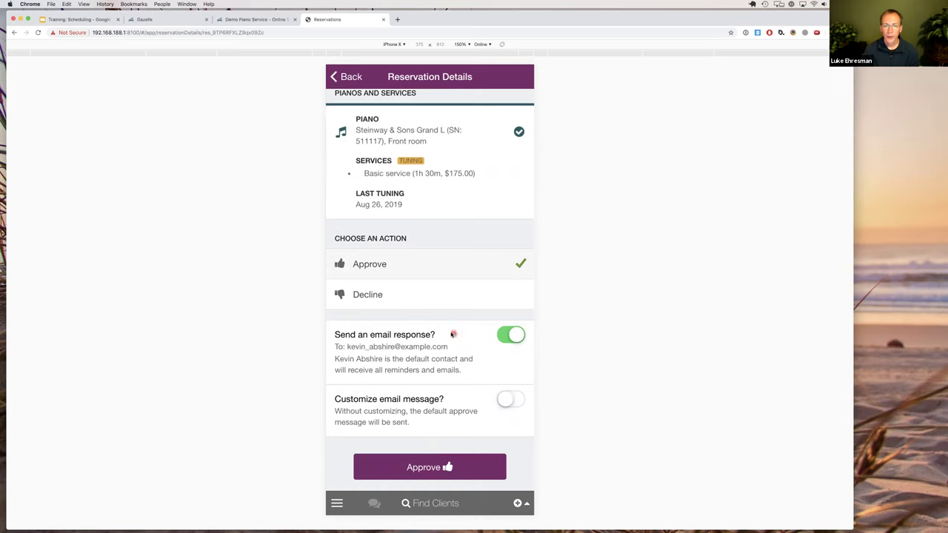
scroll(430, 351, "up", 2)
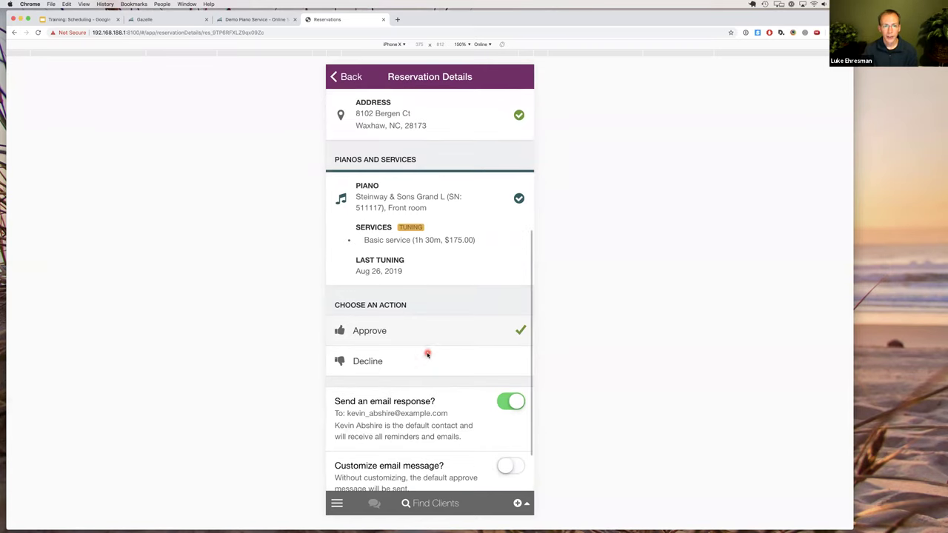
scroll(428, 354, "up", 3)
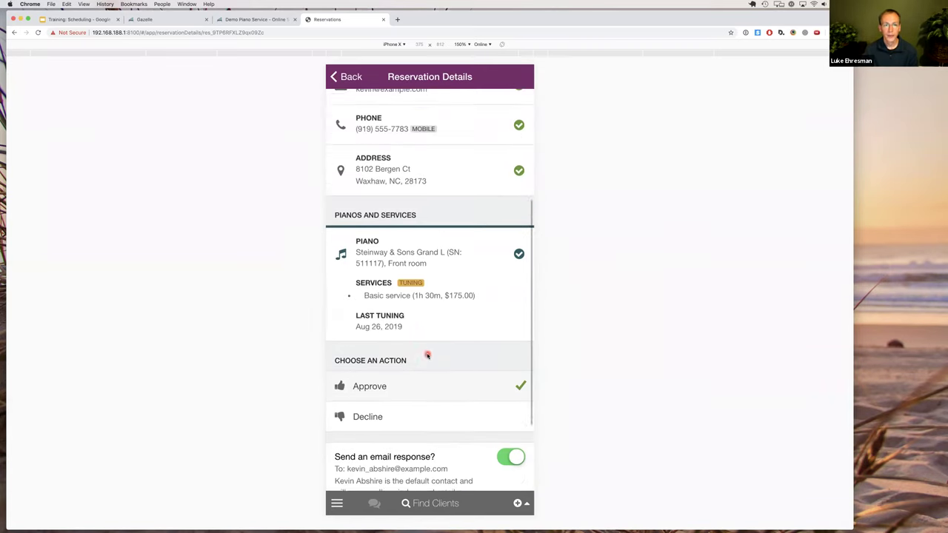
left_click(393, 179)
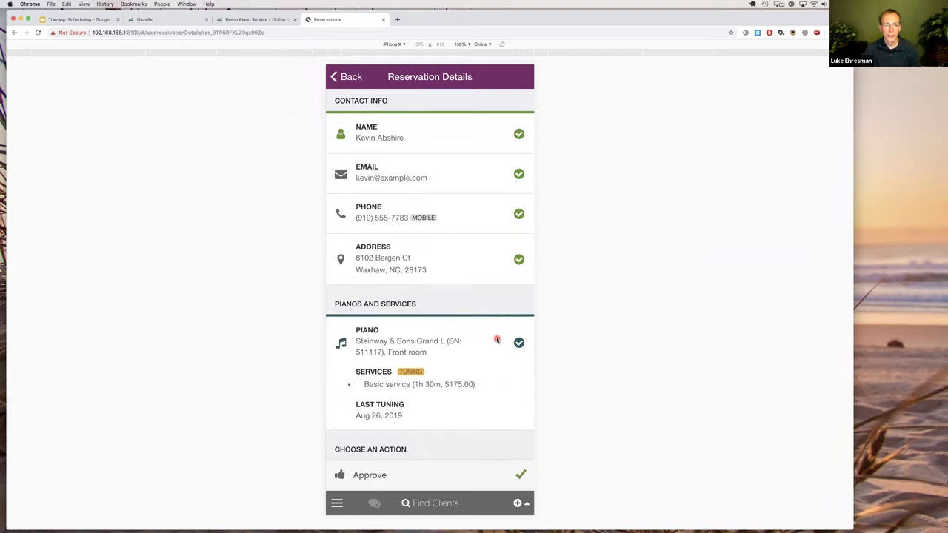
scroll(489, 337, "down", 3)
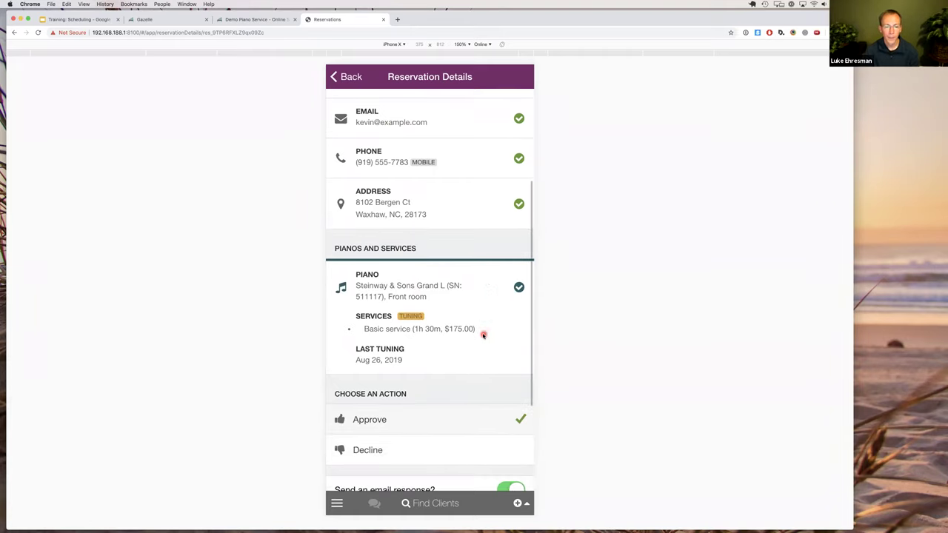
scroll(481, 334, "up", 8)
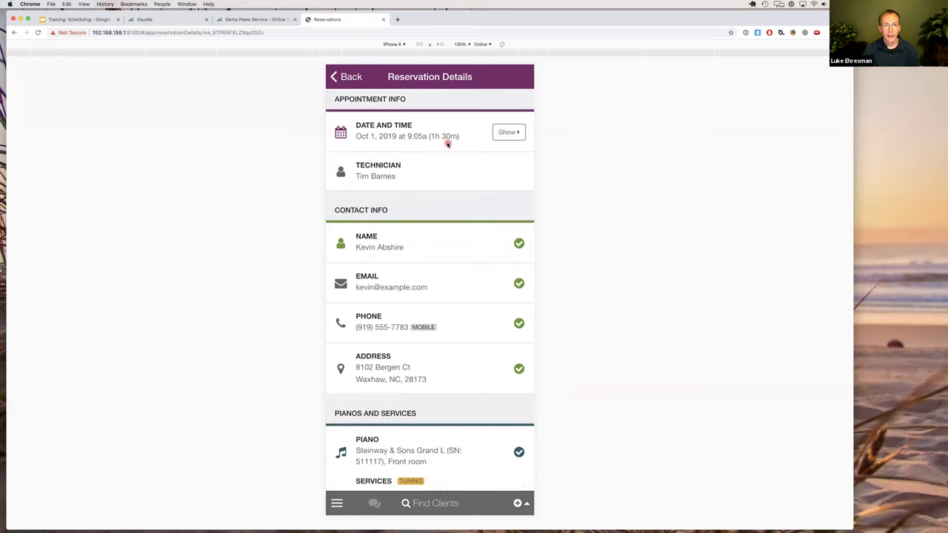
Choose Decline for the Oct 1 reservation and turn off 'Send an email response?'.
scroll(440, 229, "down", 9)
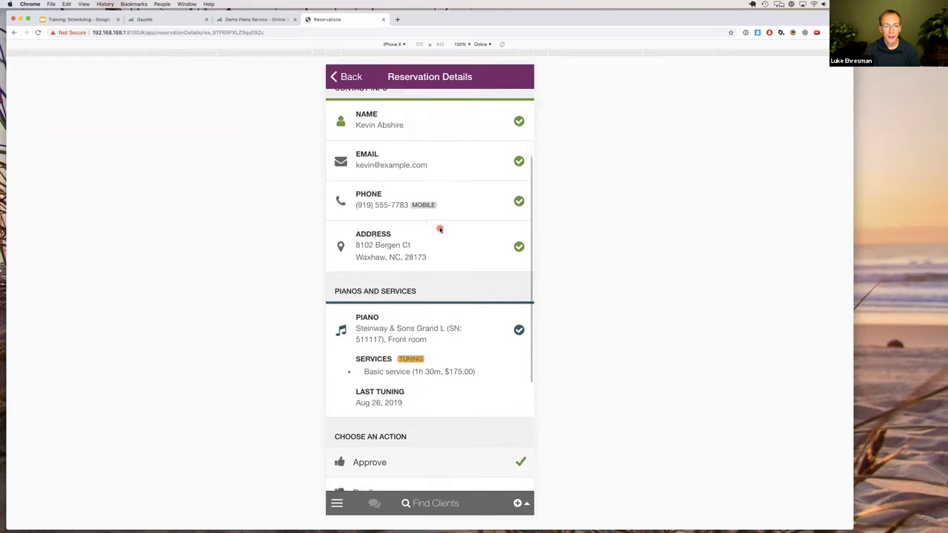
scroll(443, 266, "down", 3)
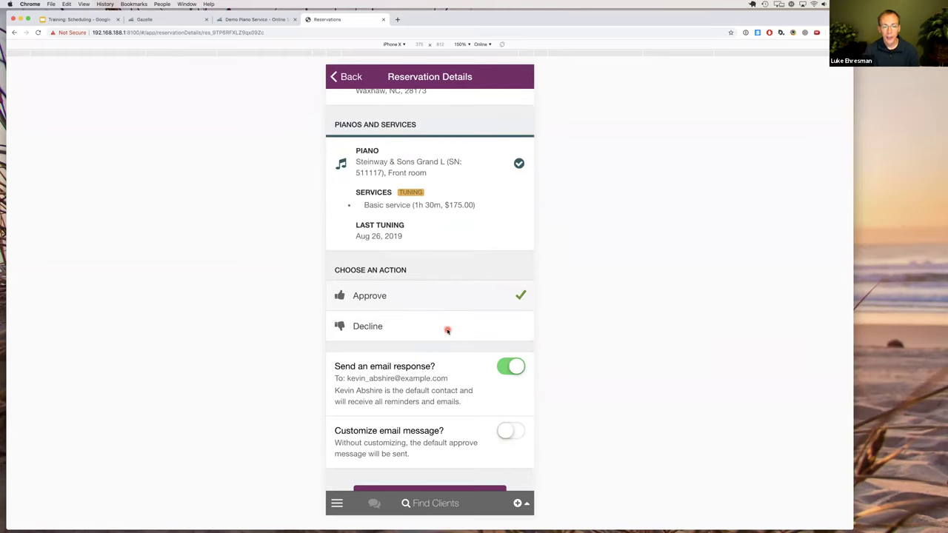
left_click(454, 327)
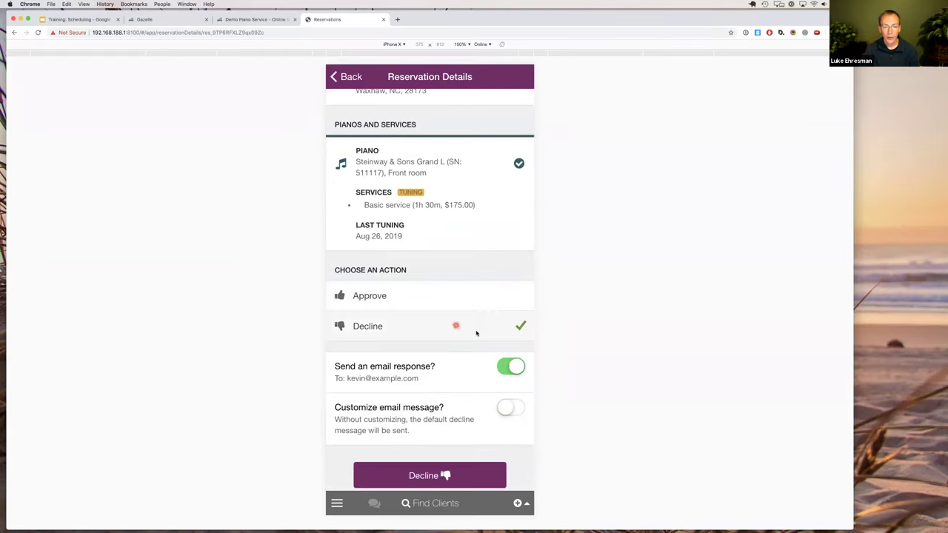
left_click(511, 368)
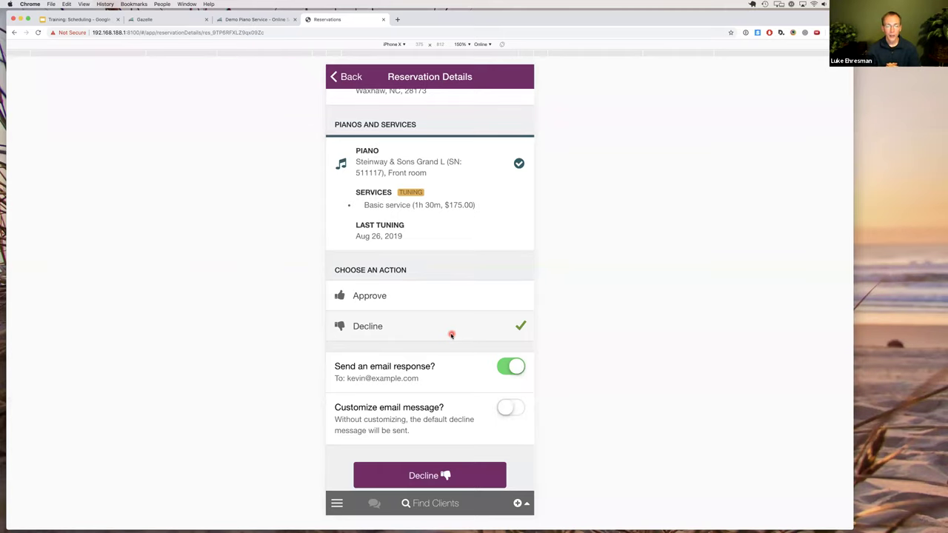
scroll(449, 332, "up", 5)
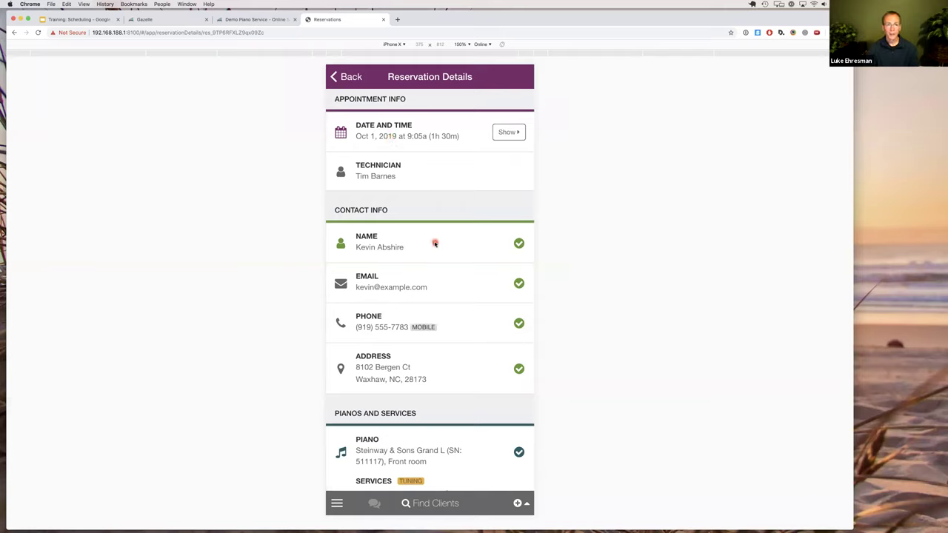
scroll(435, 245, "down", 3)
scroll(435, 245, "down", 4)
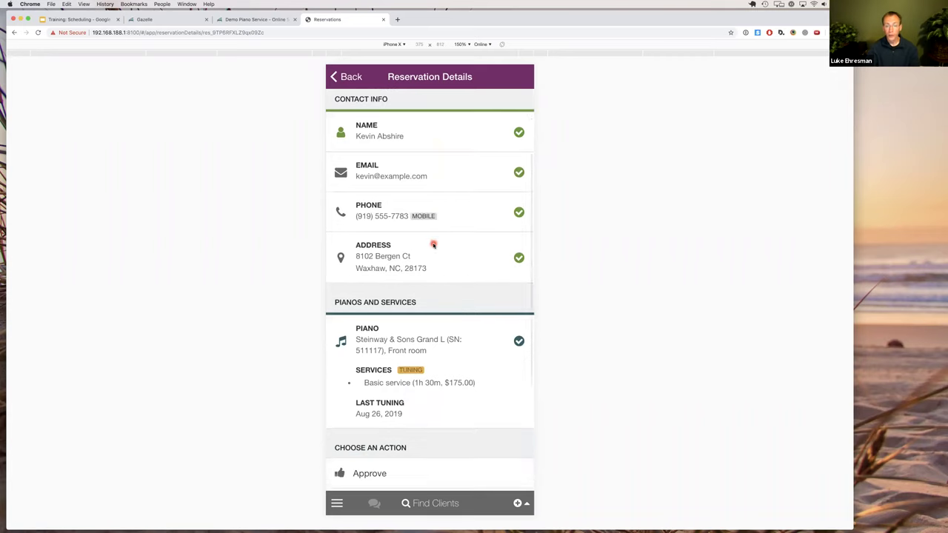
scroll(443, 282, "down", 1)
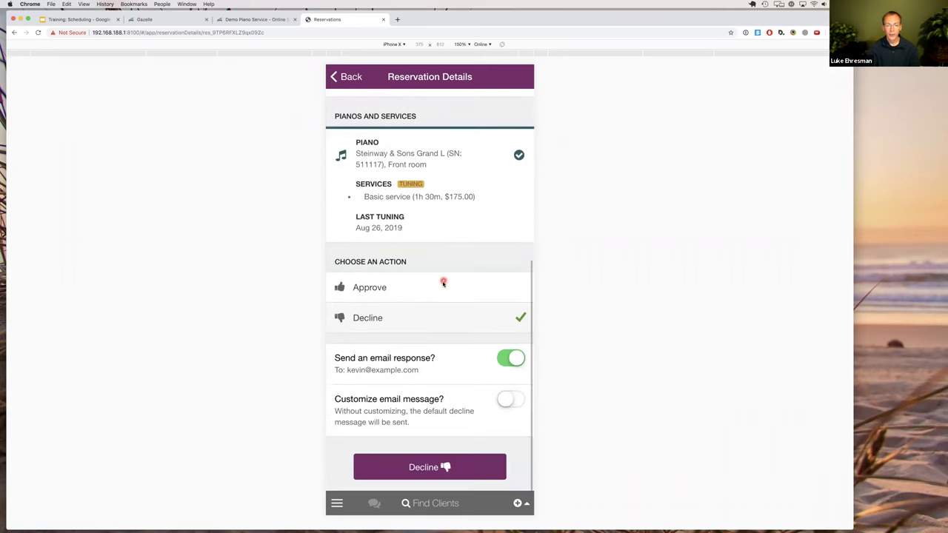
left_click(513, 359)
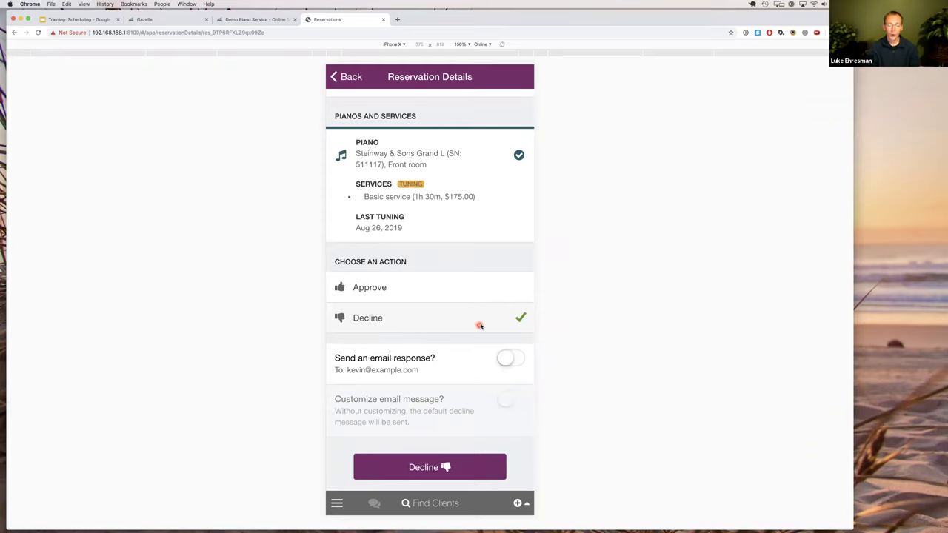
Change the action back to Approve and return to the Thu Sep 19 calendar route map.
left_click(490, 288)
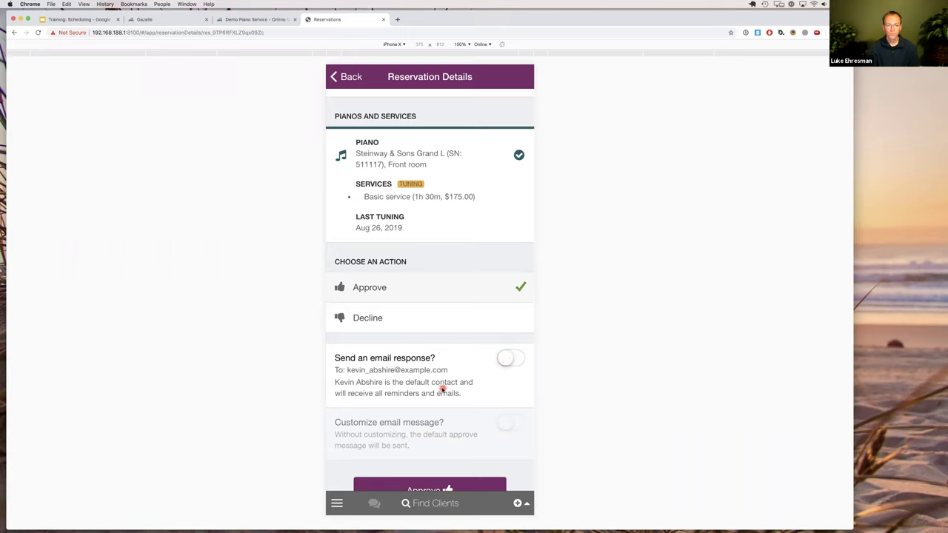
scroll(445, 391, "down", 1)
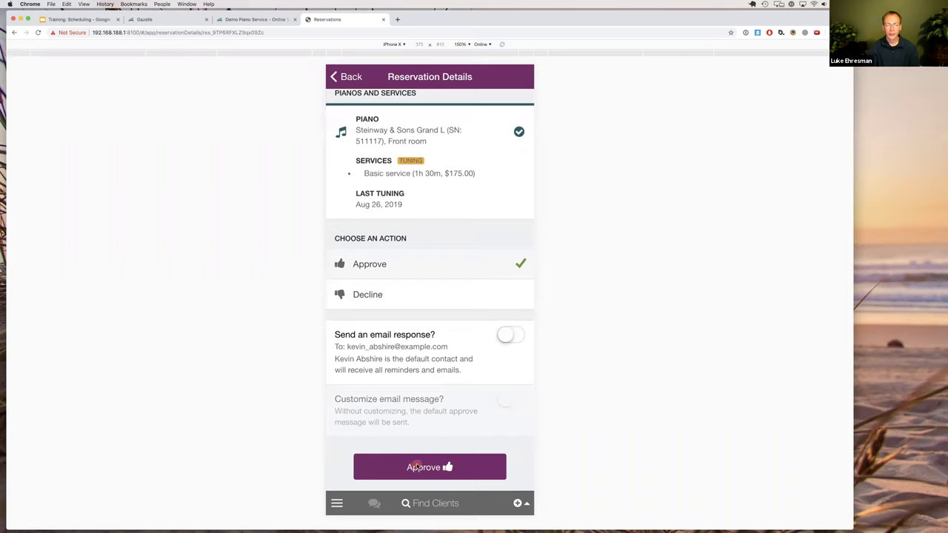
scroll(456, 398, "up", 5)
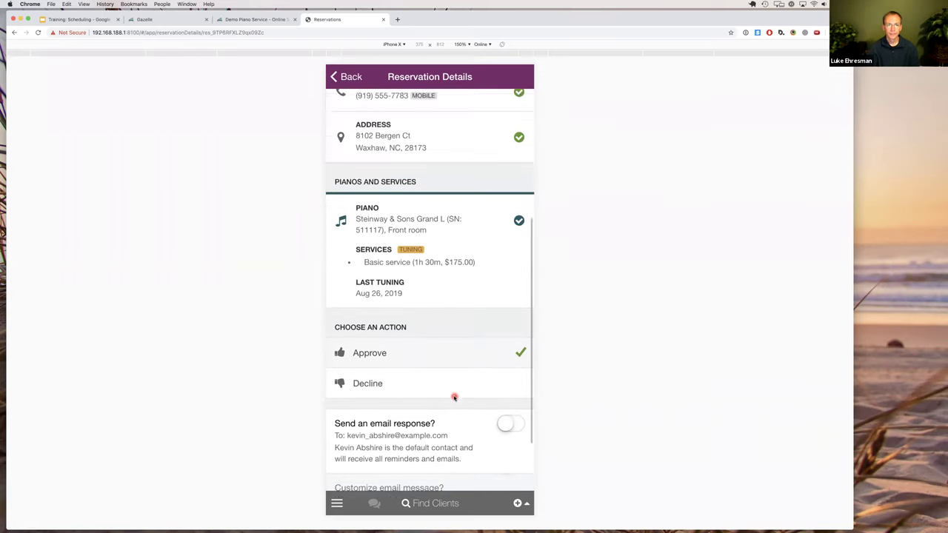
scroll(454, 398, "up", 2)
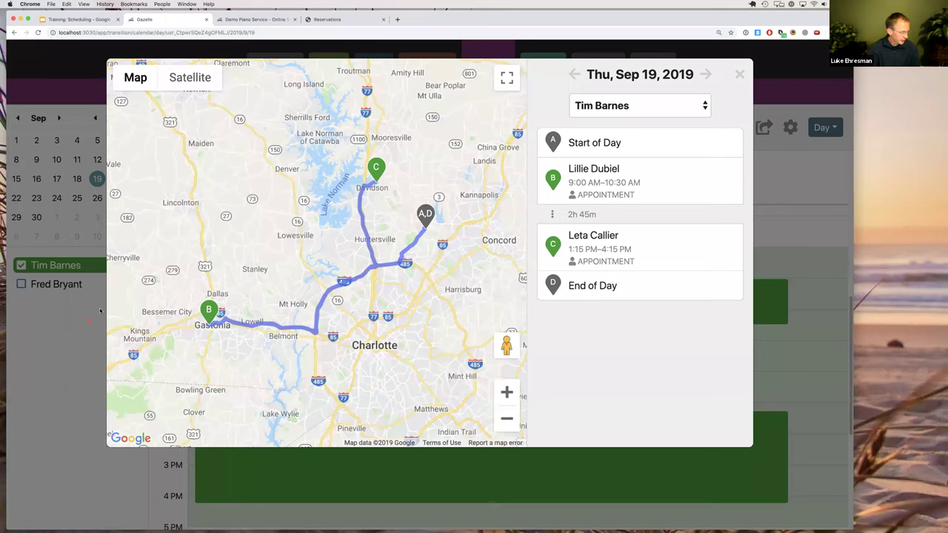
left_click(98, 314)
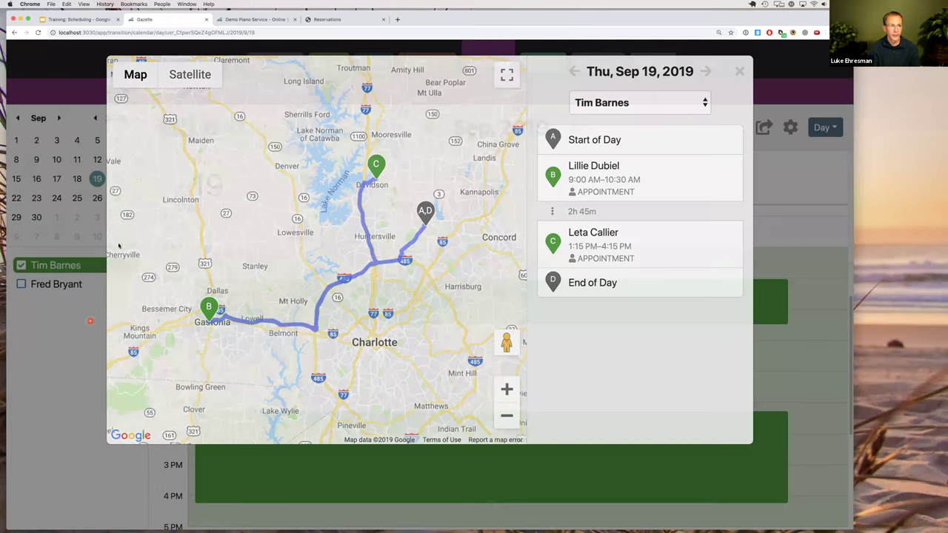
Jump to today, switch to September 2019 Month view, and show the sharing settings.
left_click(177, 130)
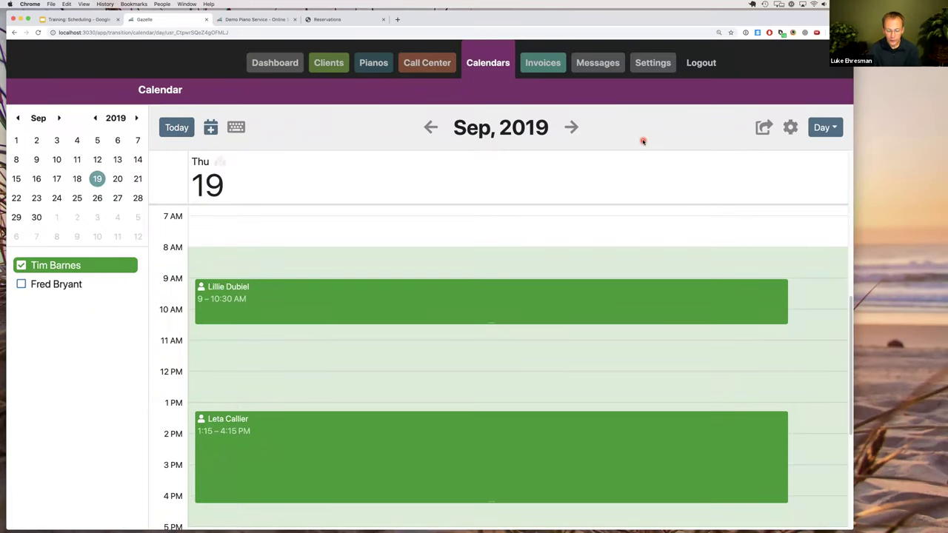
key("m")
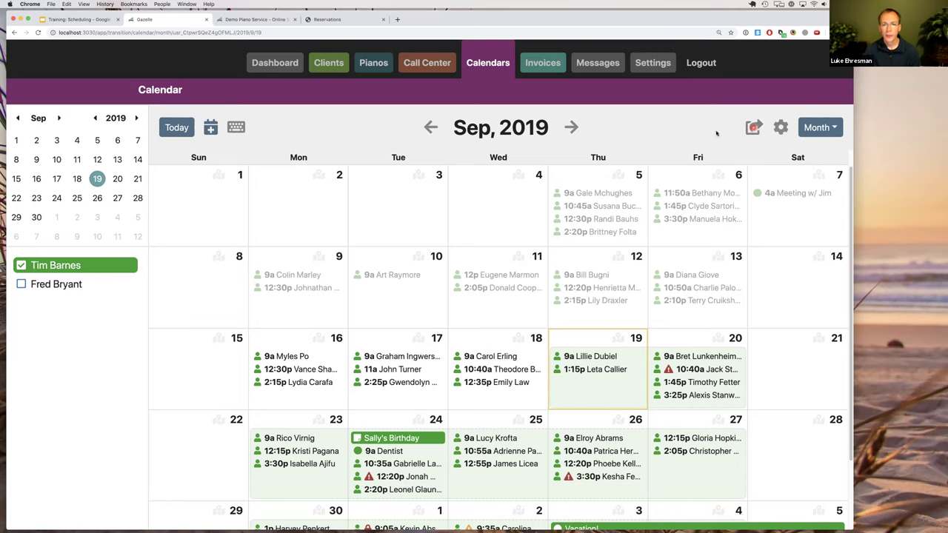
left_click(754, 127)
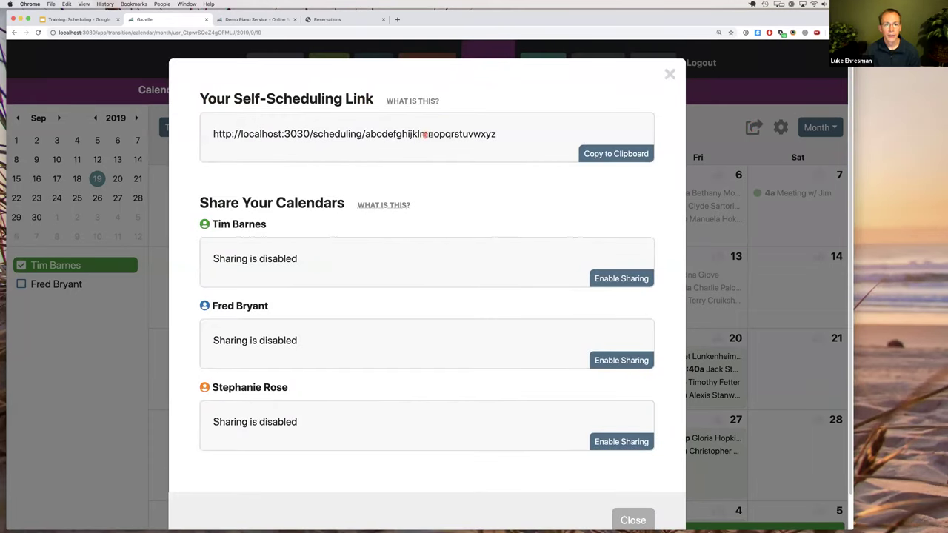
Copy Your Self-Scheduling Link to the clipboard.
left_click(602, 154)
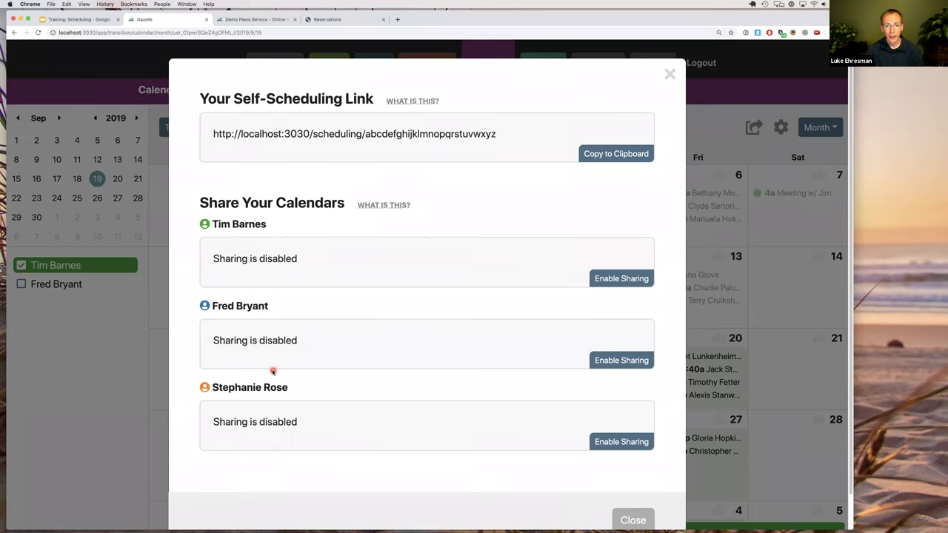
left_click(618, 279)
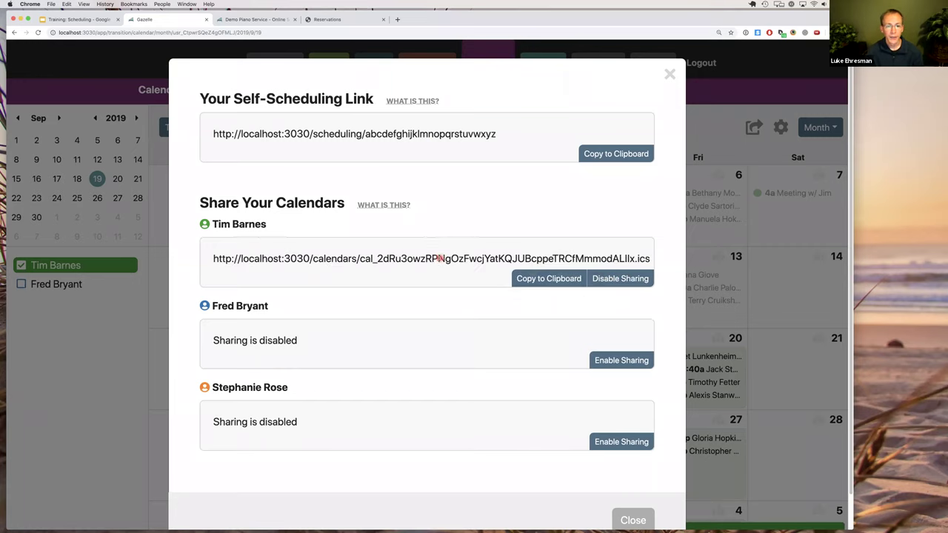
left_click(446, 259)
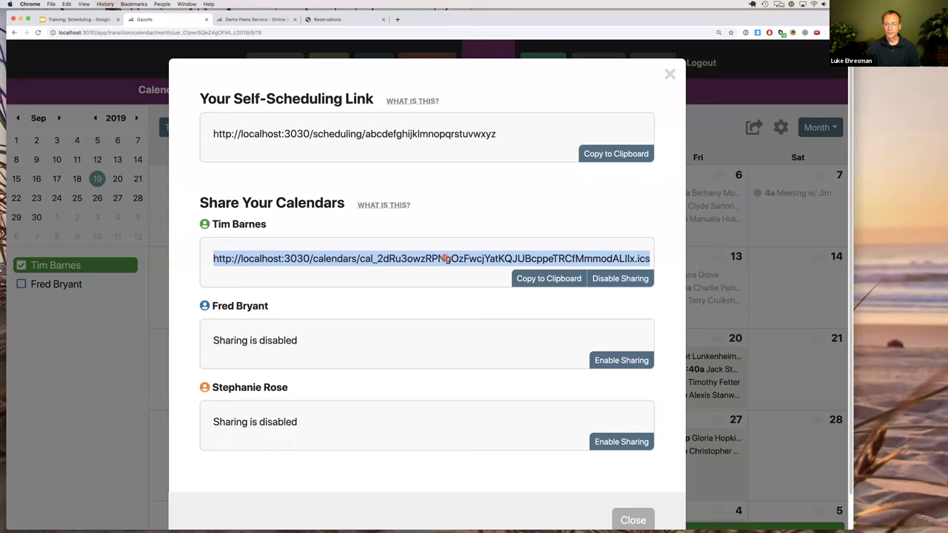
left_click(496, 307)
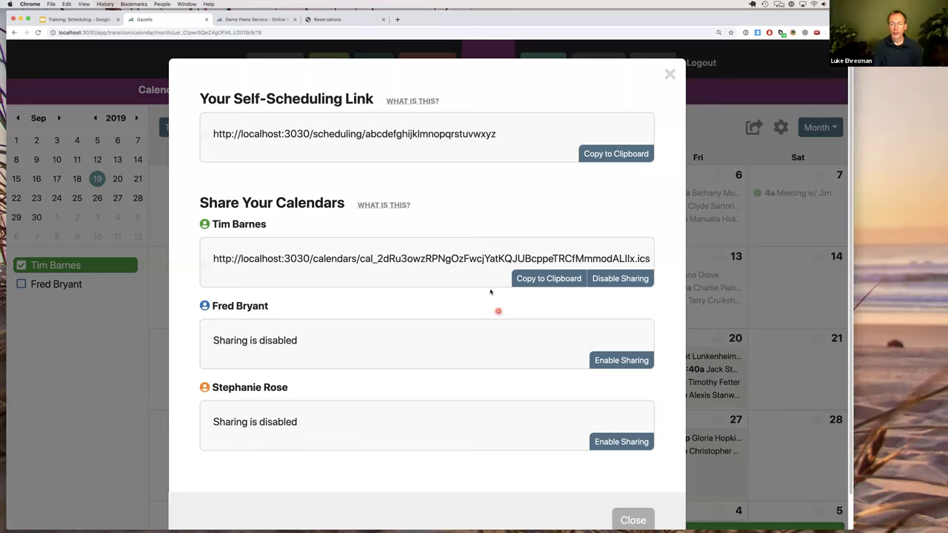
left_click(486, 259)
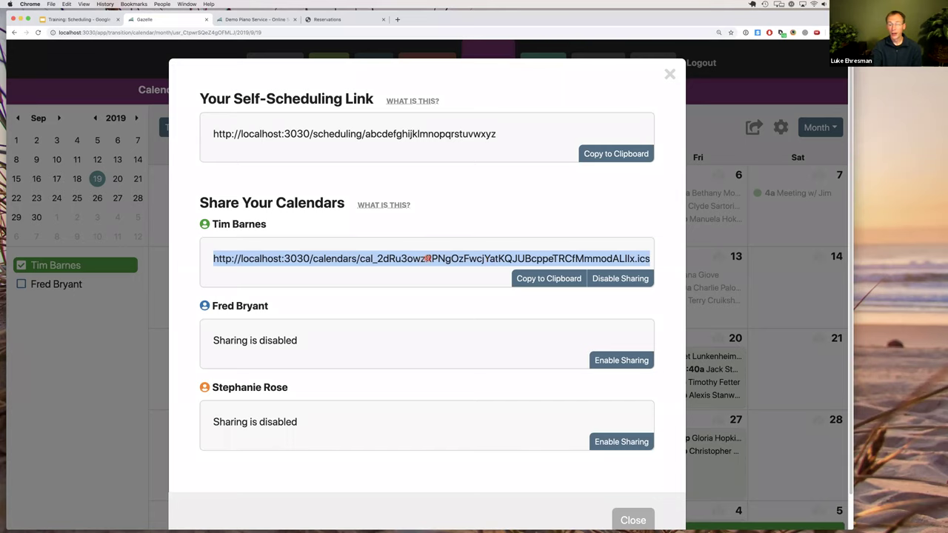
left_click(427, 259)
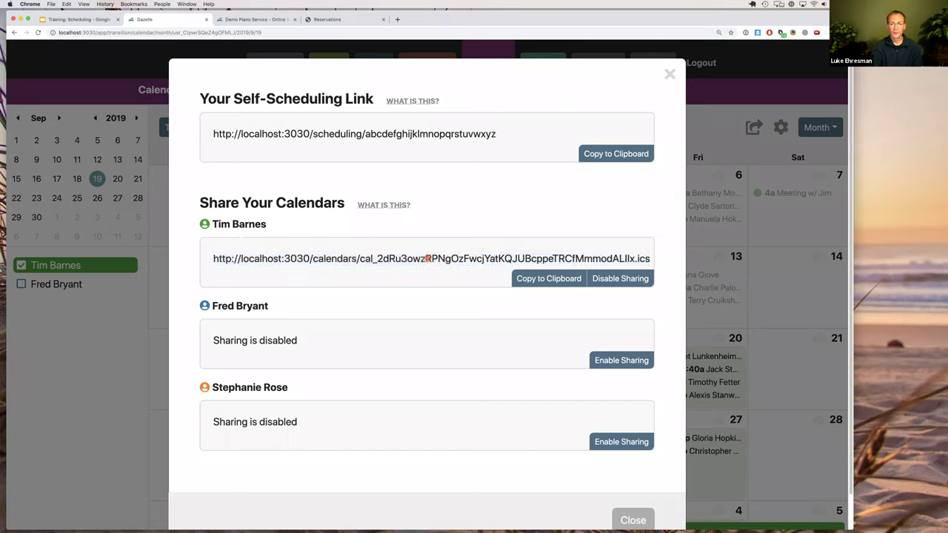
double_click(428, 258)
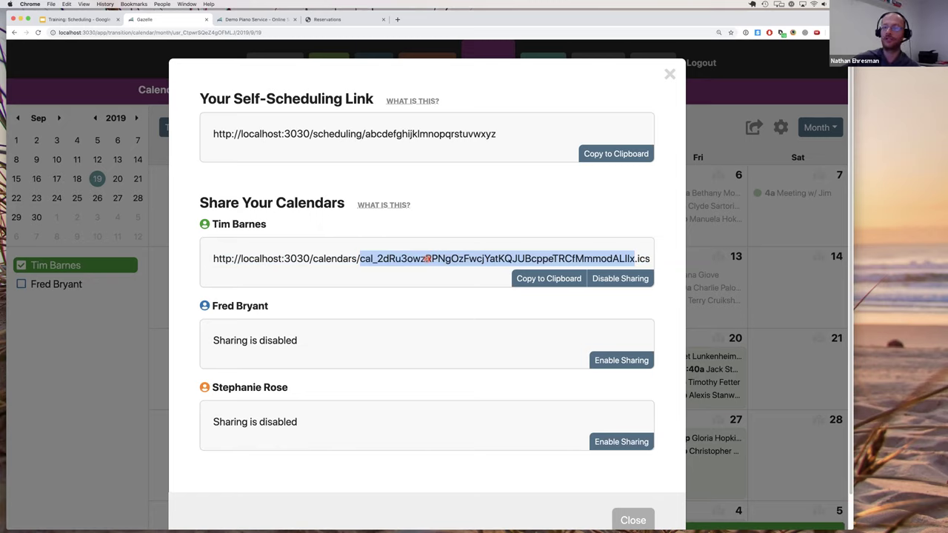
left_click(428, 259)
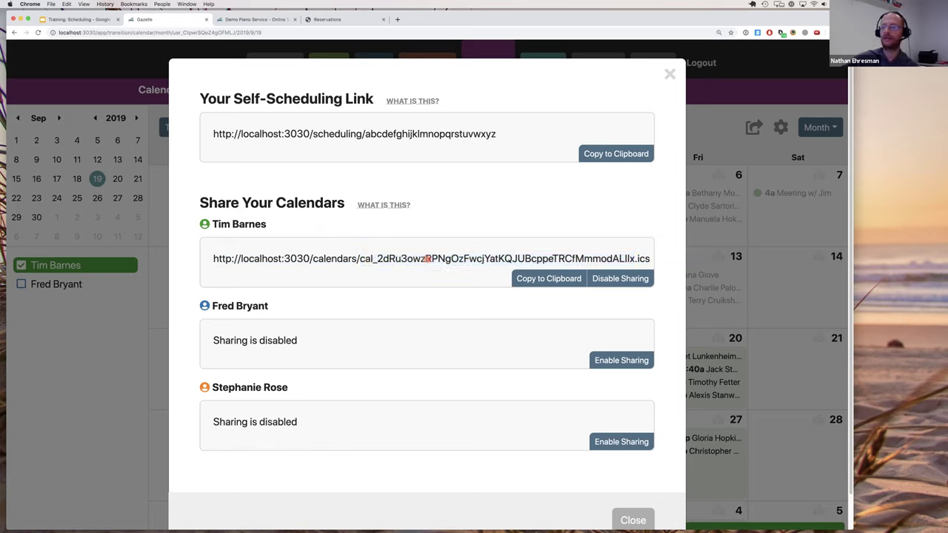
left_click(615, 279)
left_click(495, 253)
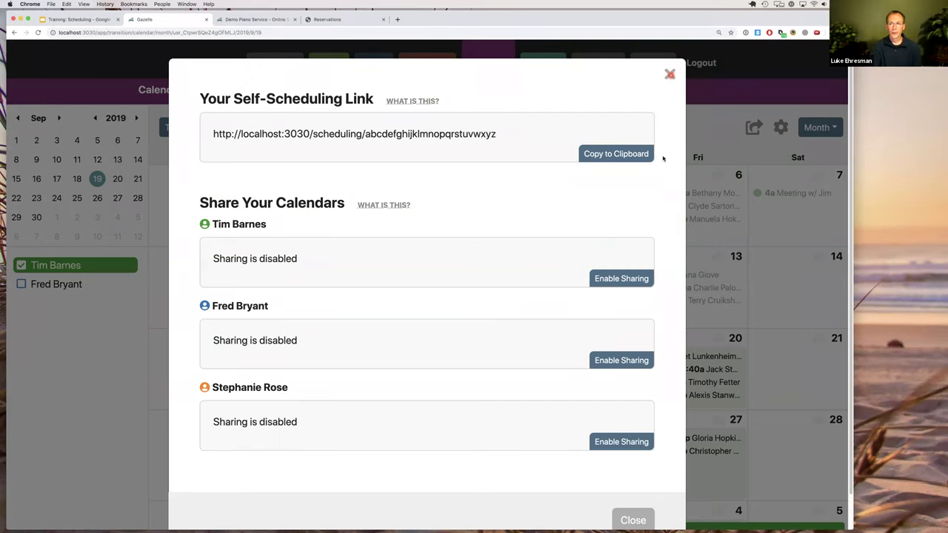
Keep Month as default view, set event titles to Show postal code, and save.
left_click(730, 137)
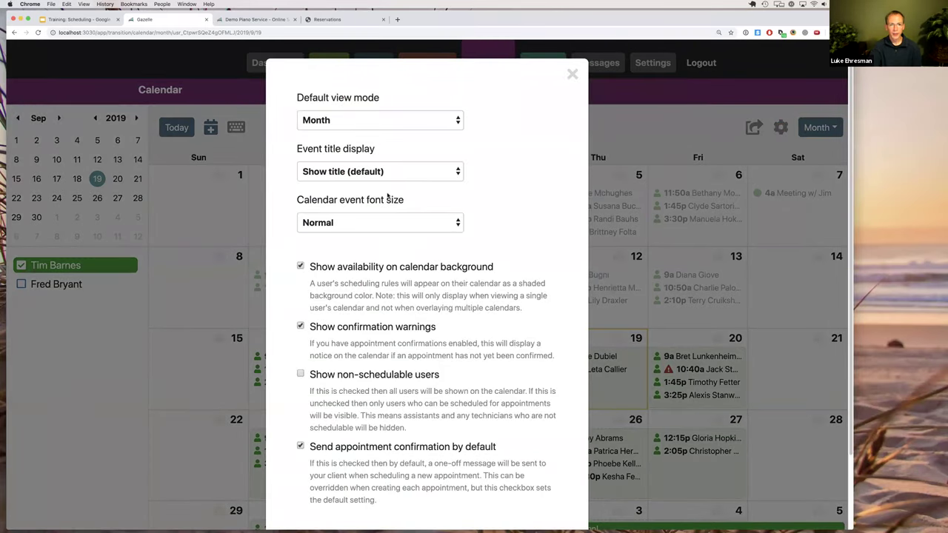
left_click(355, 121)
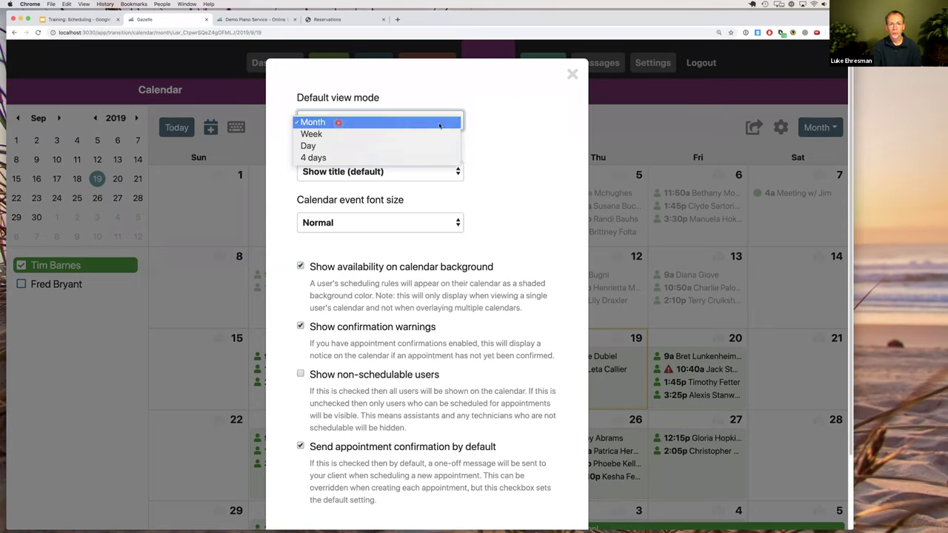
left_click(480, 121)
left_click(369, 172)
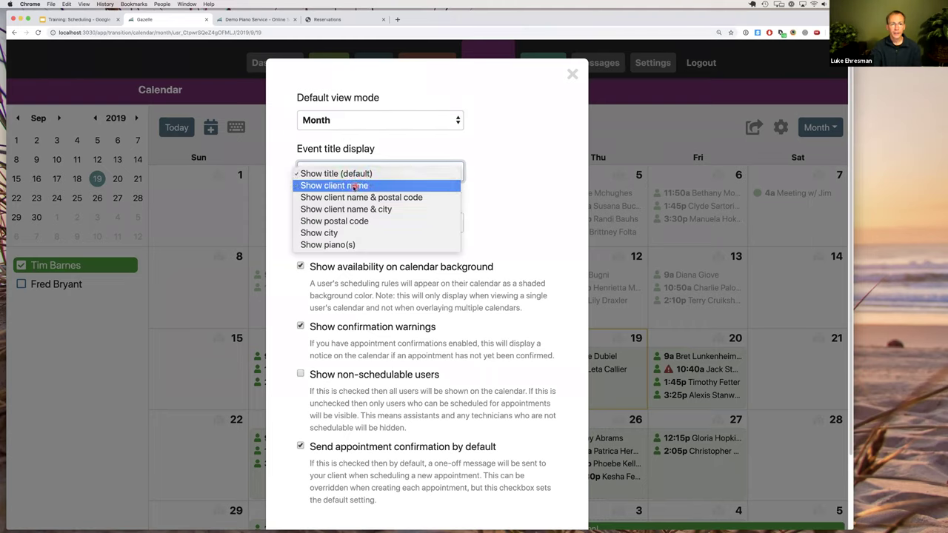
left_click(350, 221)
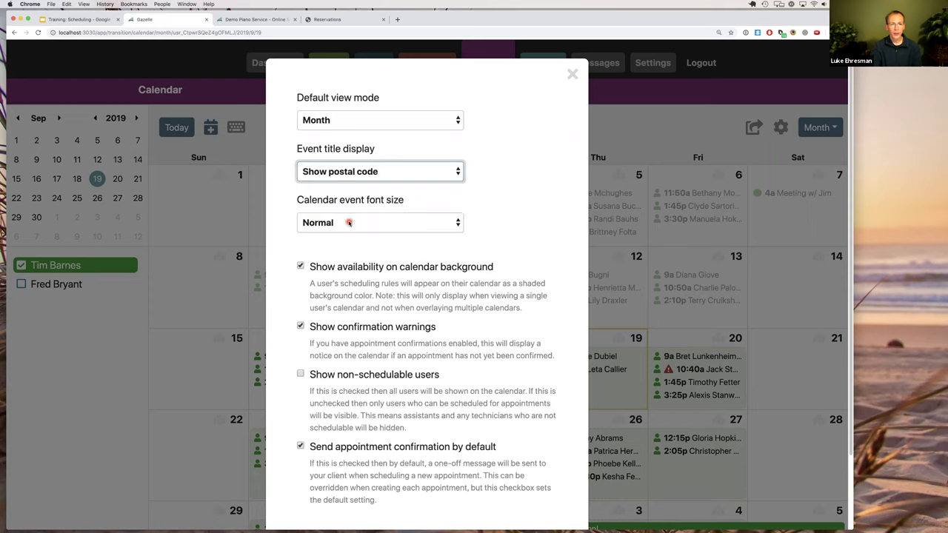
scroll(538, 474, "down", 3)
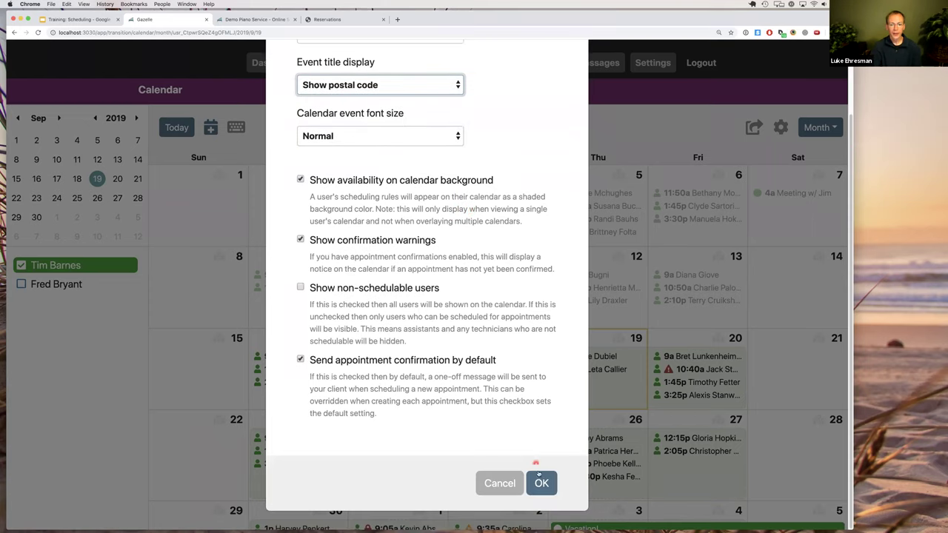
left_click(541, 483)
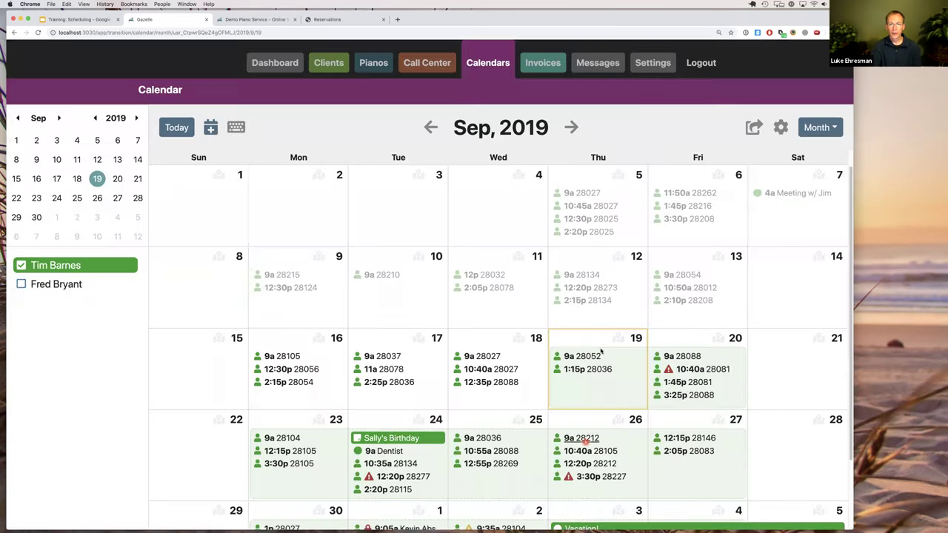
left_click(492, 362)
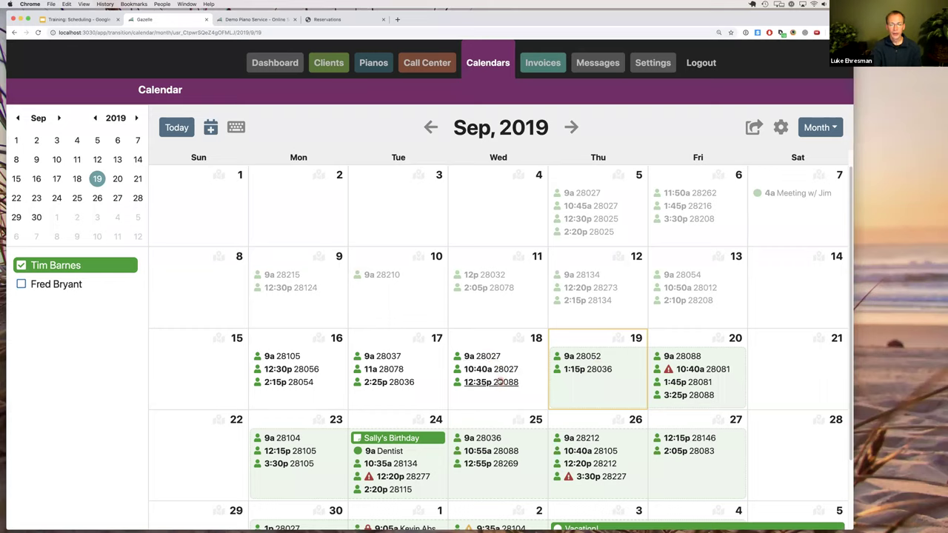
Set event titles to Show title (default) and event font size to Extra Large, then save.
left_click(485, 357)
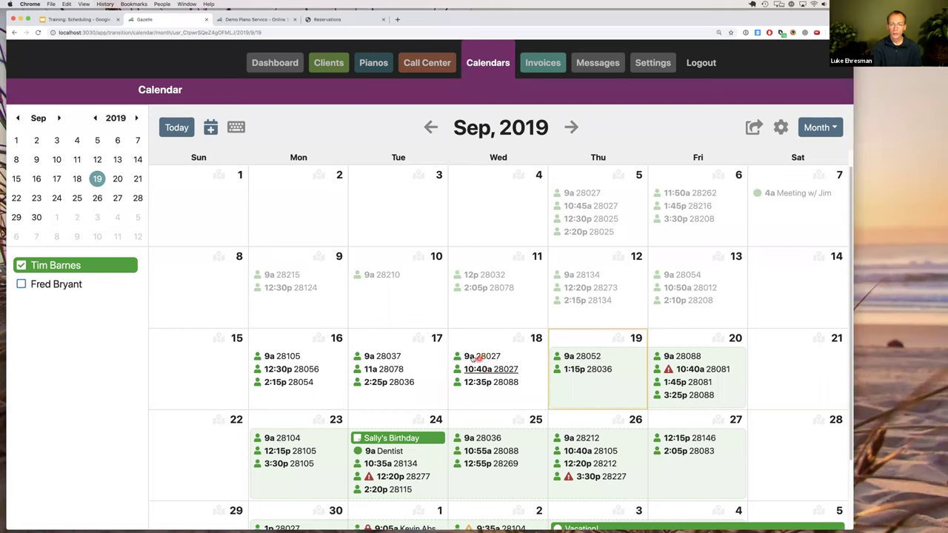
left_click(563, 356)
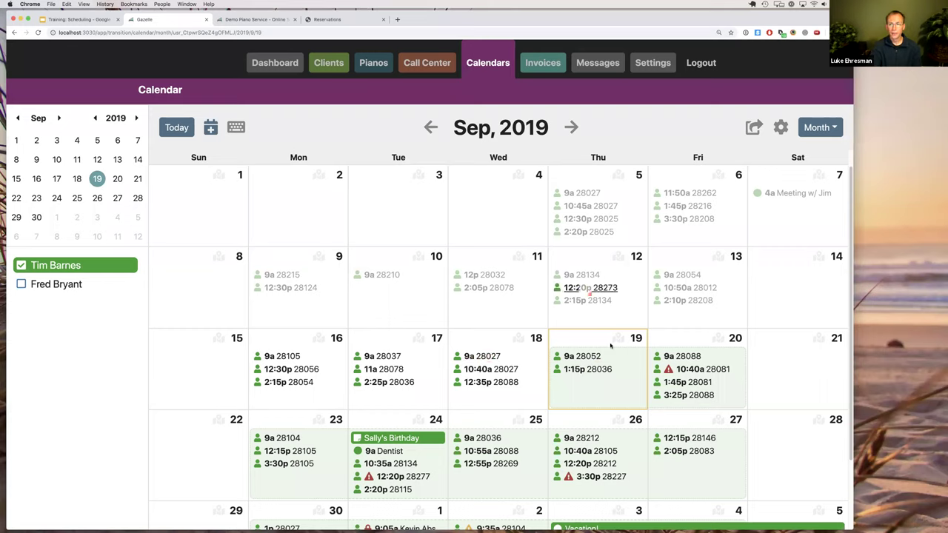
left_click(780, 134)
left_click(754, 138)
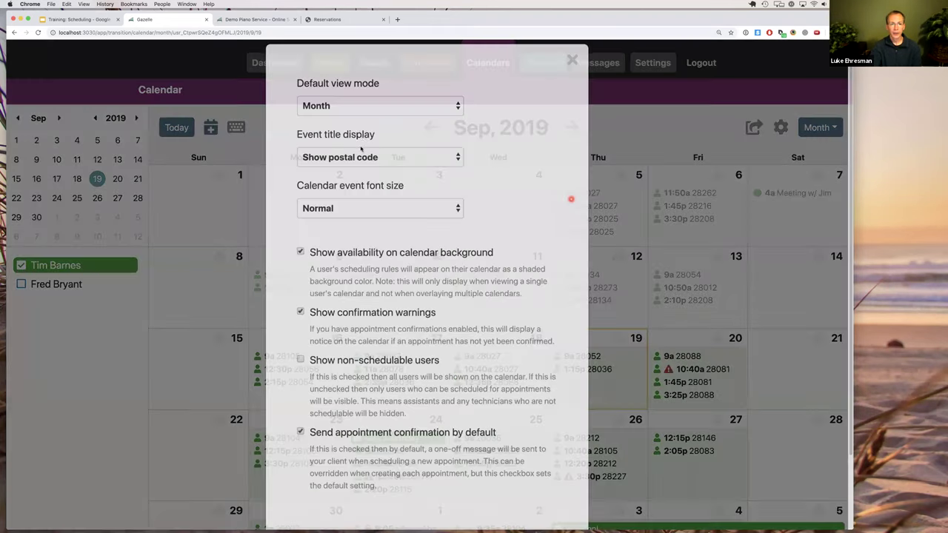
left_click(373, 175)
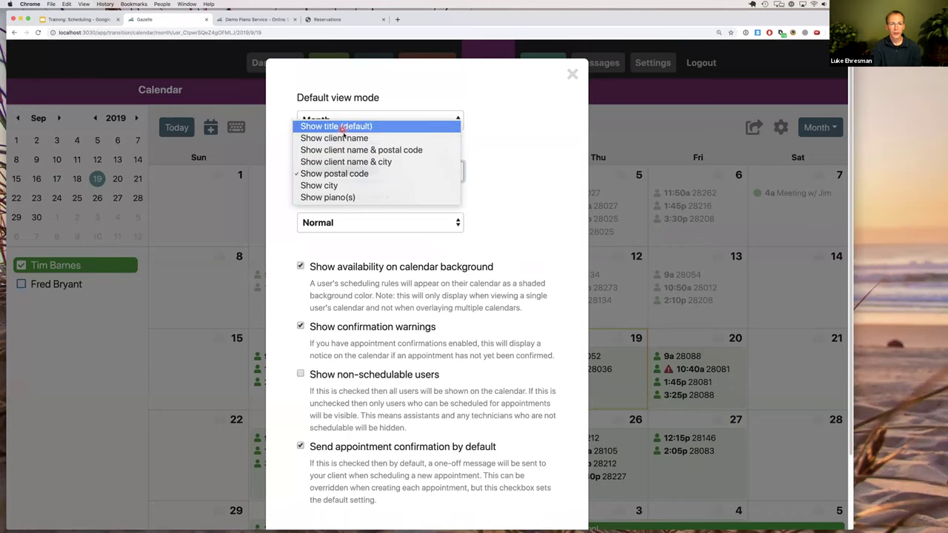
left_click(343, 128)
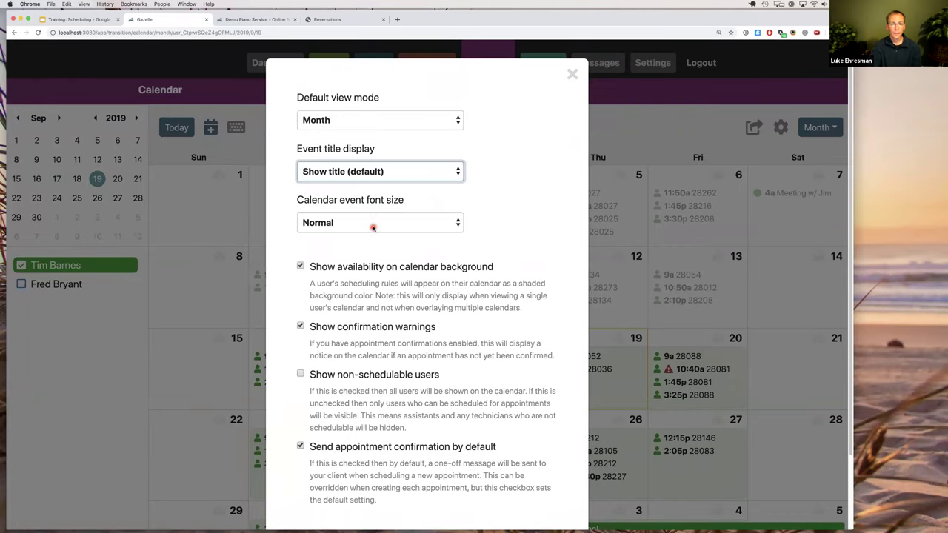
left_click(373, 225)
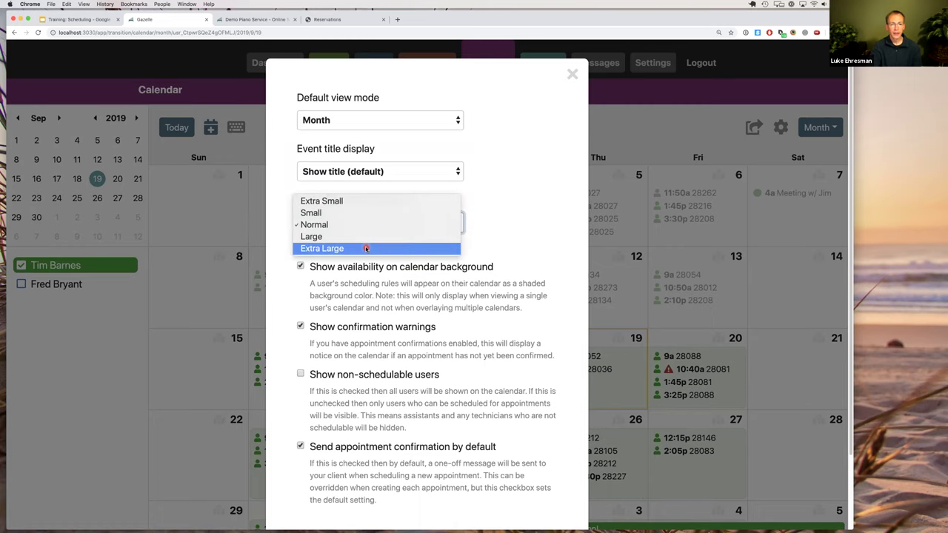
left_click(366, 249)
scroll(474, 349, "down", 3)
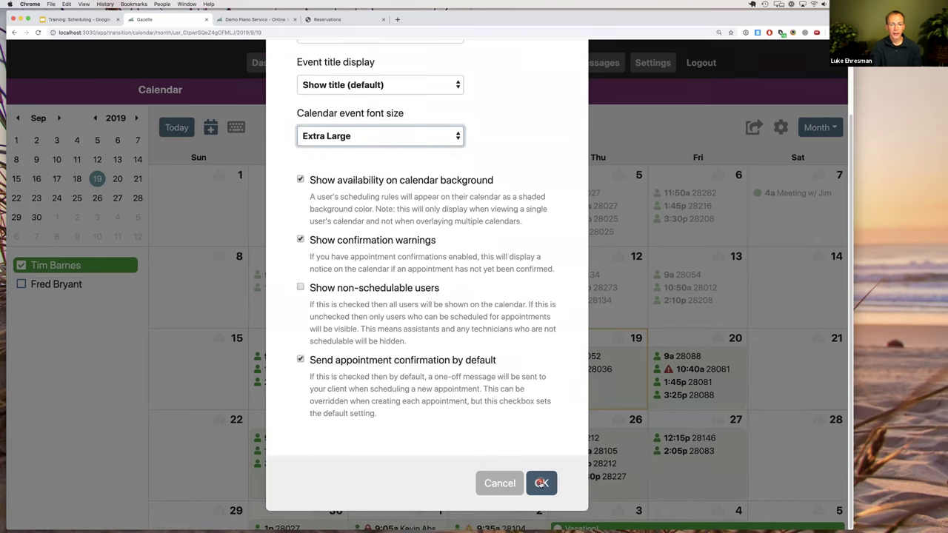
left_click(542, 483)
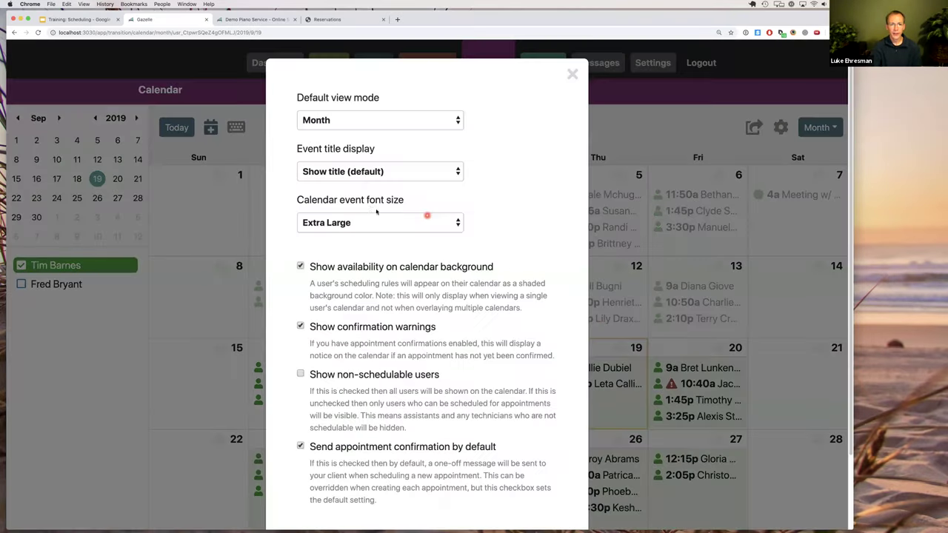
Reset font size to Normal, cancel the settings, and open the Thursday, September 19 day view.
left_click(380, 218)
left_click(371, 197)
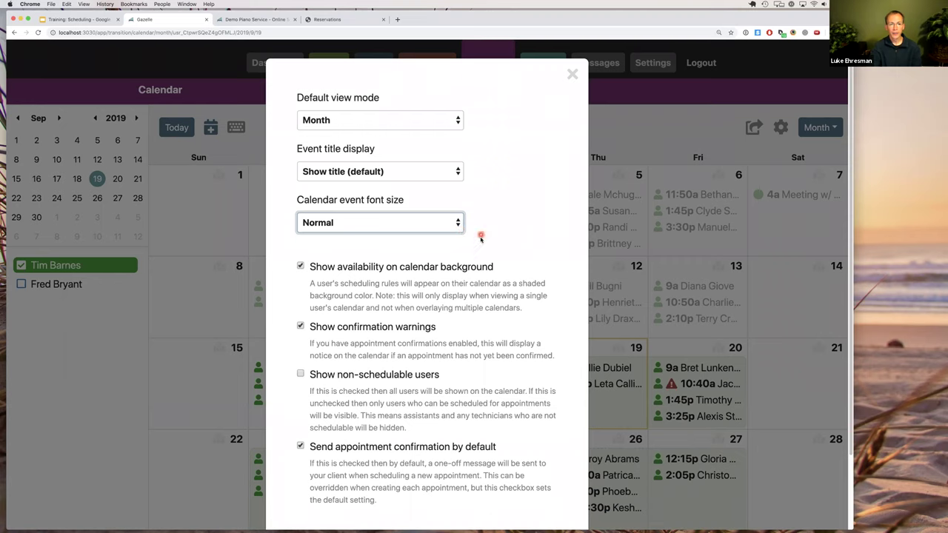
scroll(480, 248, "down", 1)
scroll(480, 248, "down", 3)
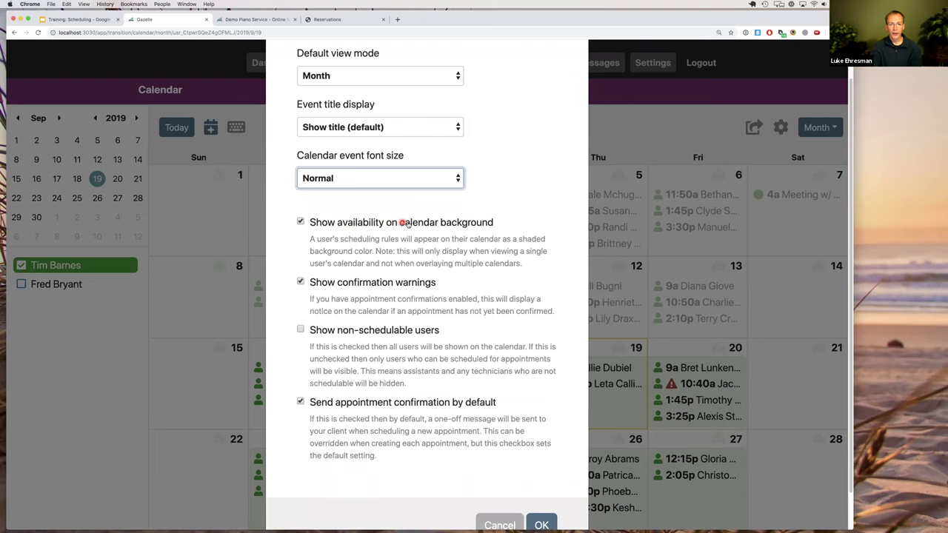
left_click(500, 524)
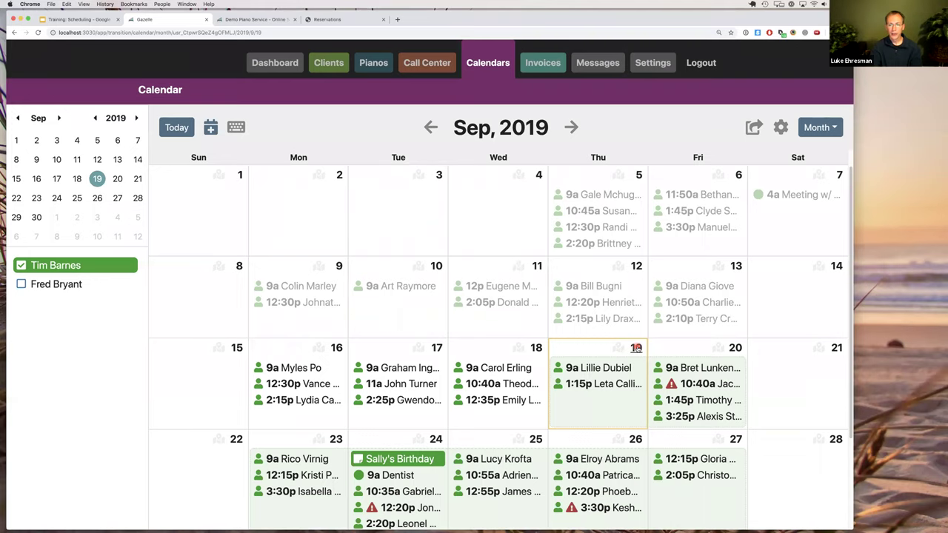
left_click(636, 347)
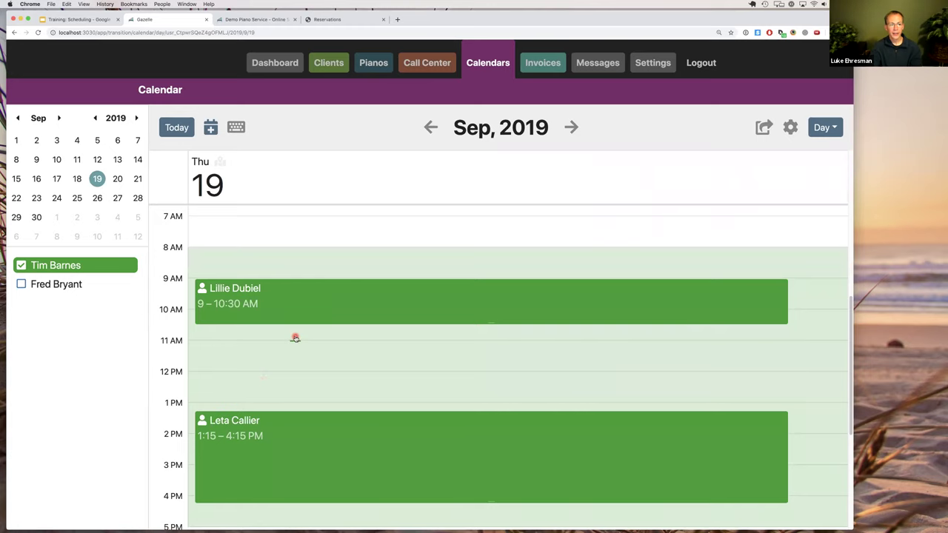
Open and close the display settings, then return to the September 2019 month view.
scroll(295, 337, "down", 3)
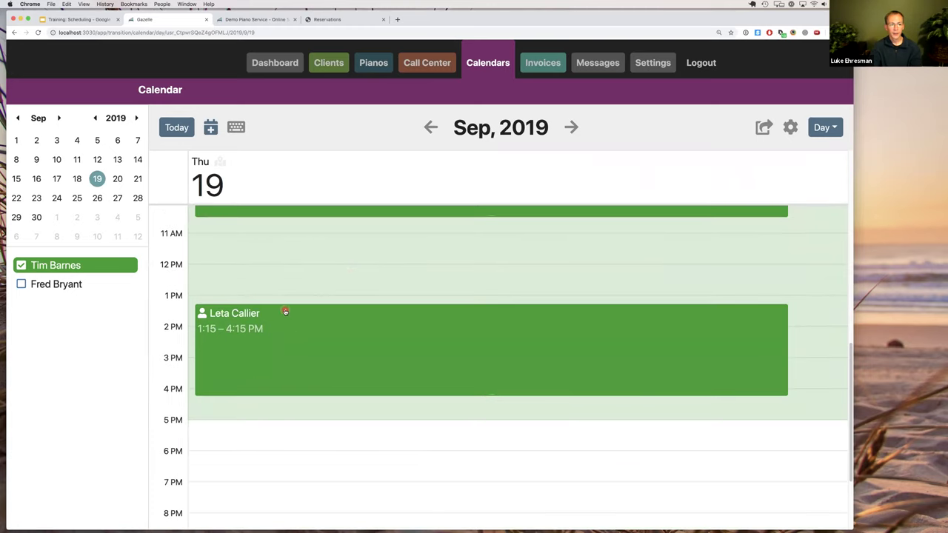
scroll(272, 292, "up", 3)
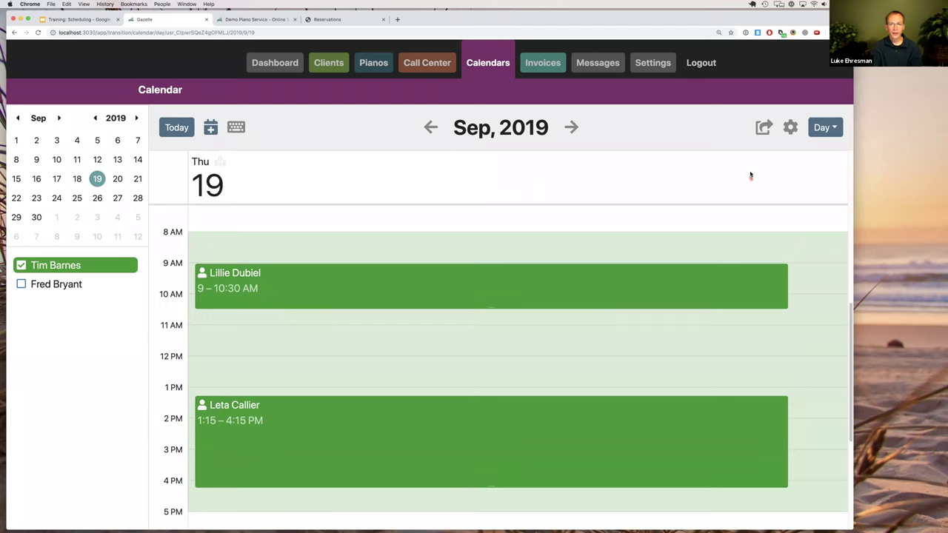
left_click(788, 130)
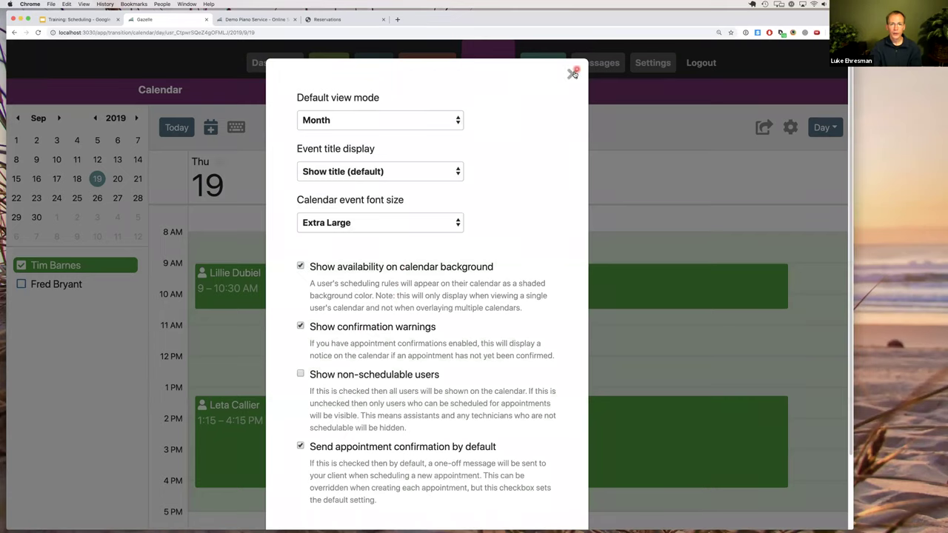
left_click(274, 143)
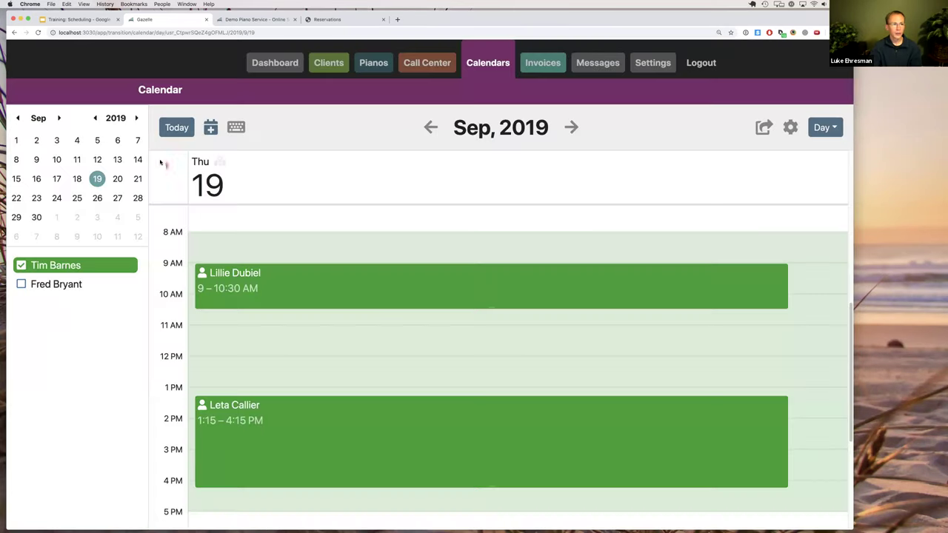
left_click(310, 127)
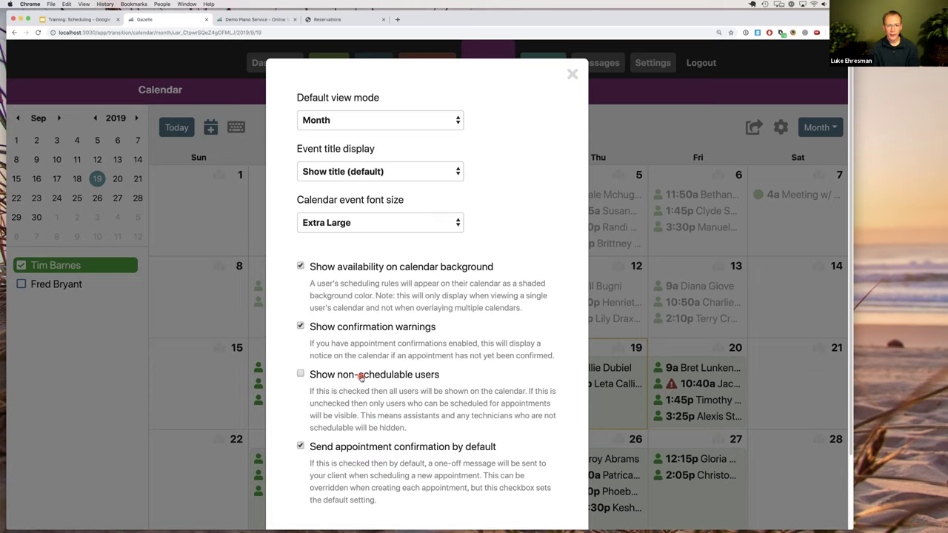
left_click(69, 267)
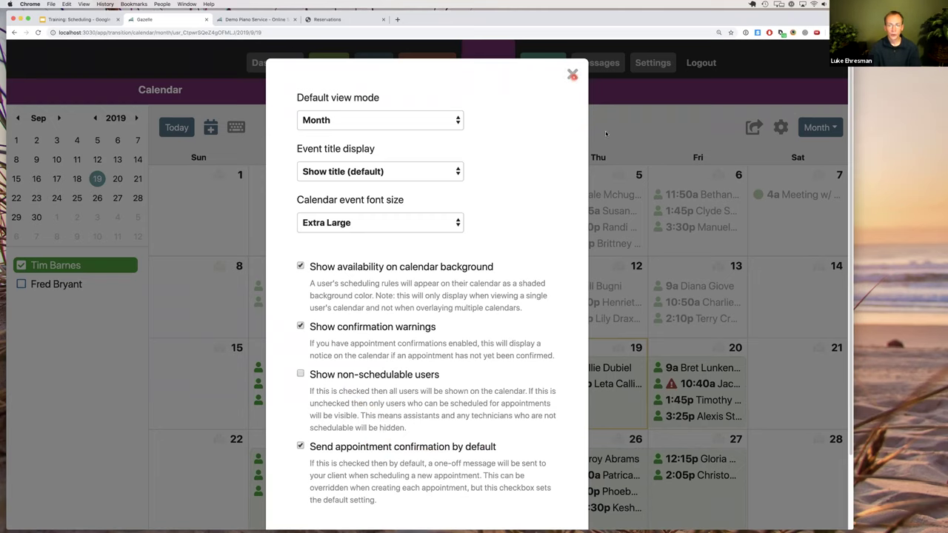
left_click(572, 76)
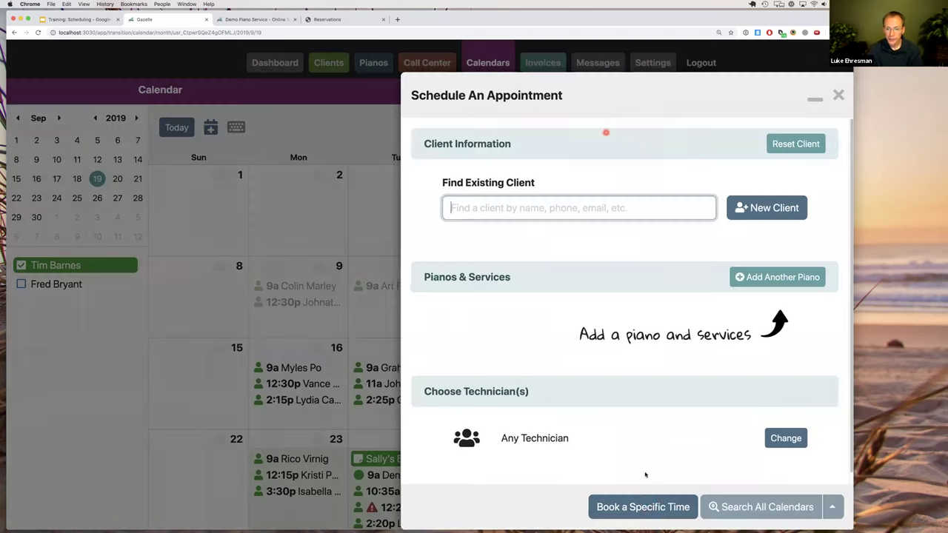
left_click(642, 508)
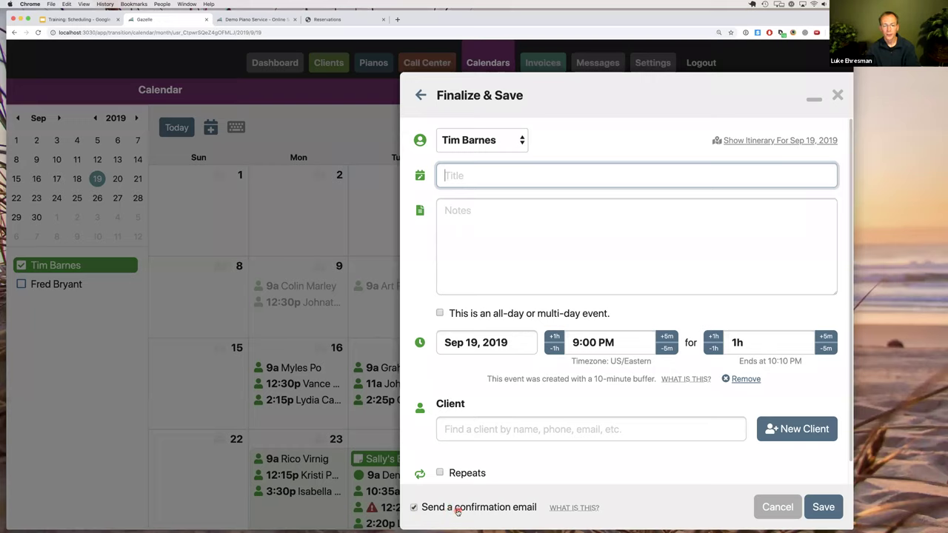
left_click(361, 241)
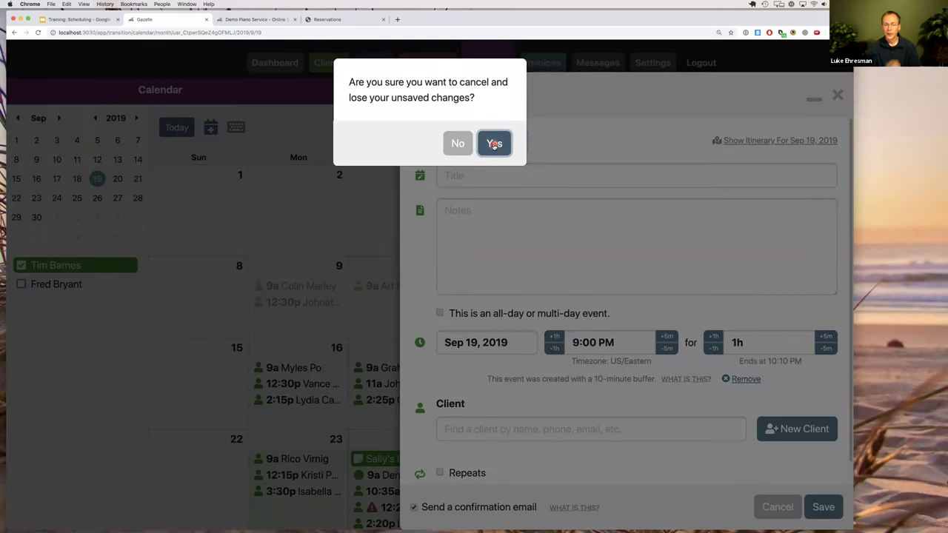
key("Return")
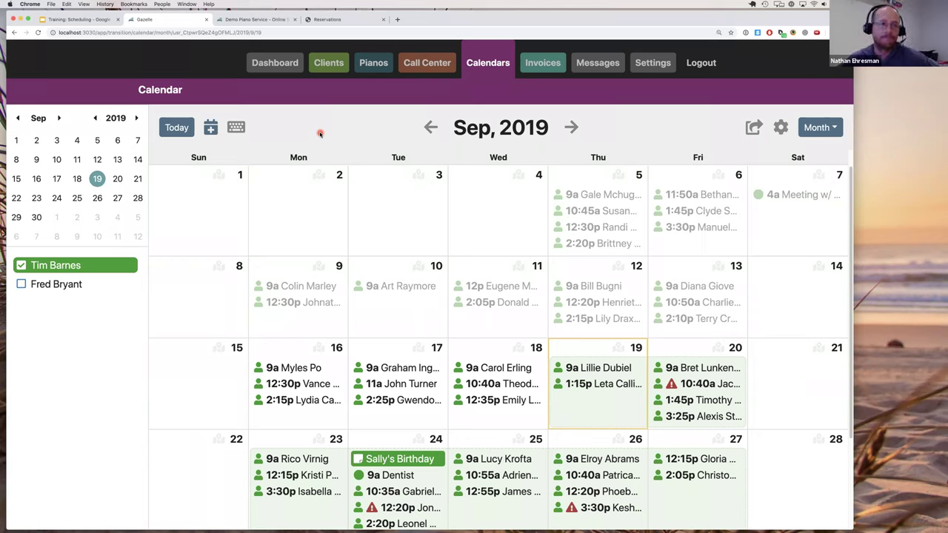
left_click(43, 287)
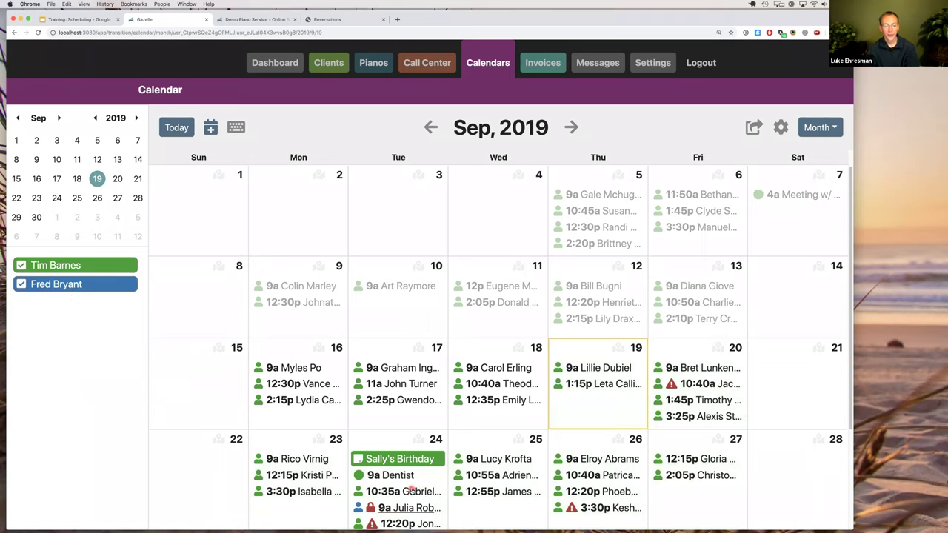
scroll(403, 481, "down", 2)
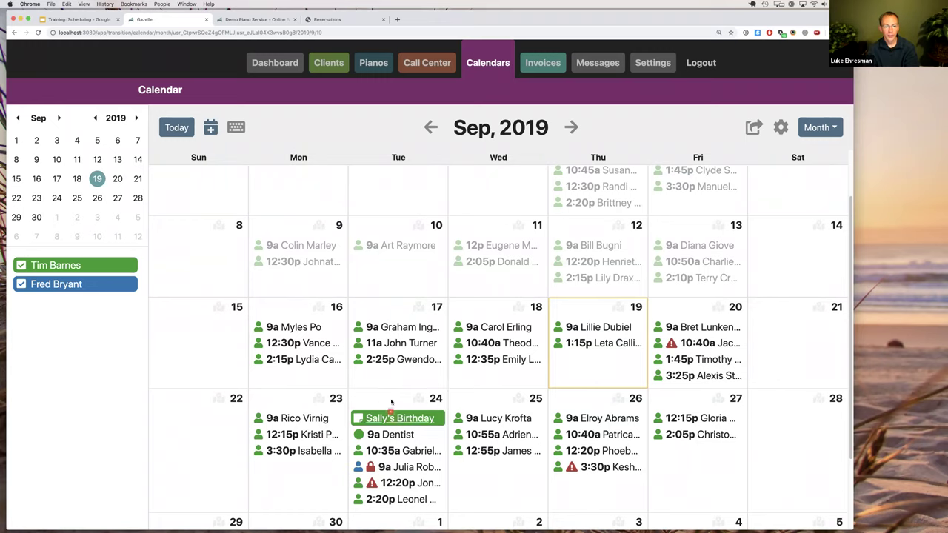
left_click(437, 399)
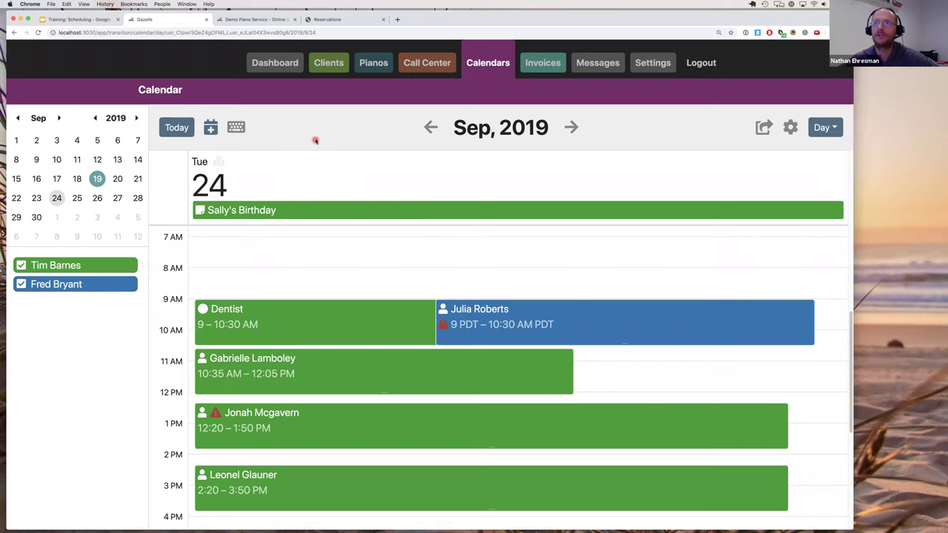
Switch to Week view for Sep 22–28, 2019 and scroll through both technicians' appointments.
key("w")
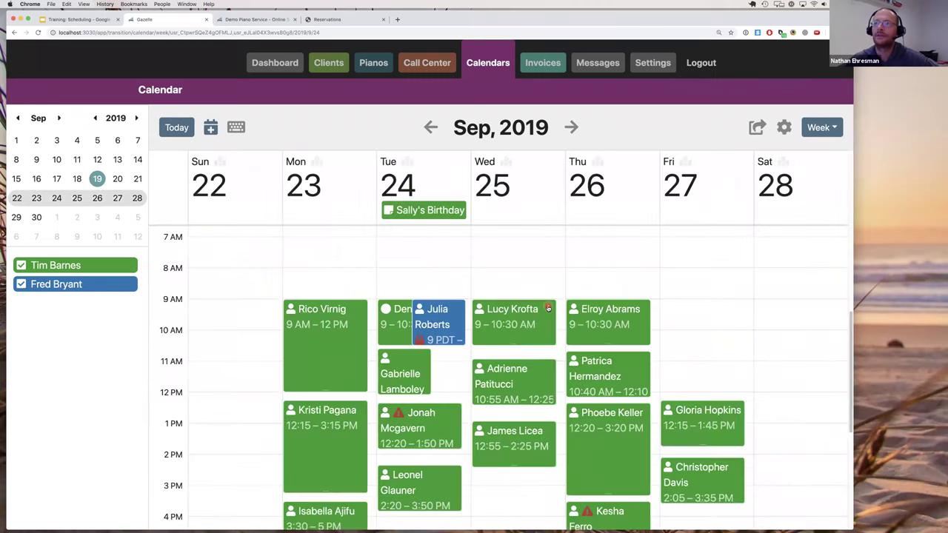
scroll(637, 334, "down", 1)
scroll(636, 334, "down", 3)
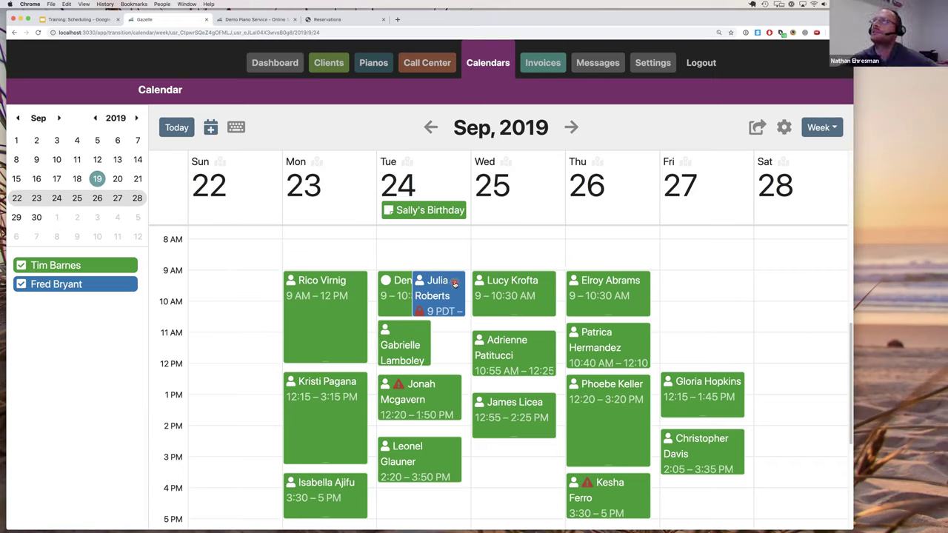
scroll(472, 314, "down", 1)
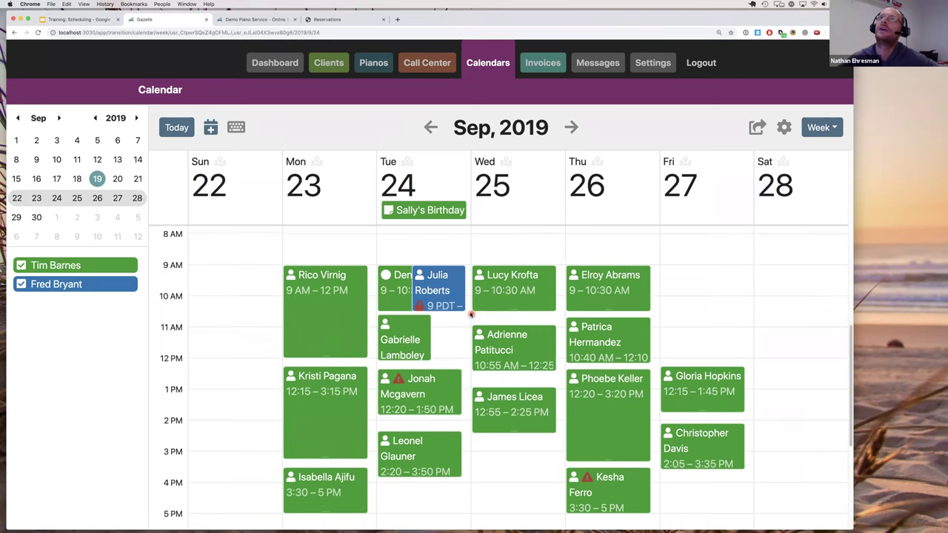
scroll(470, 313, "down", 1)
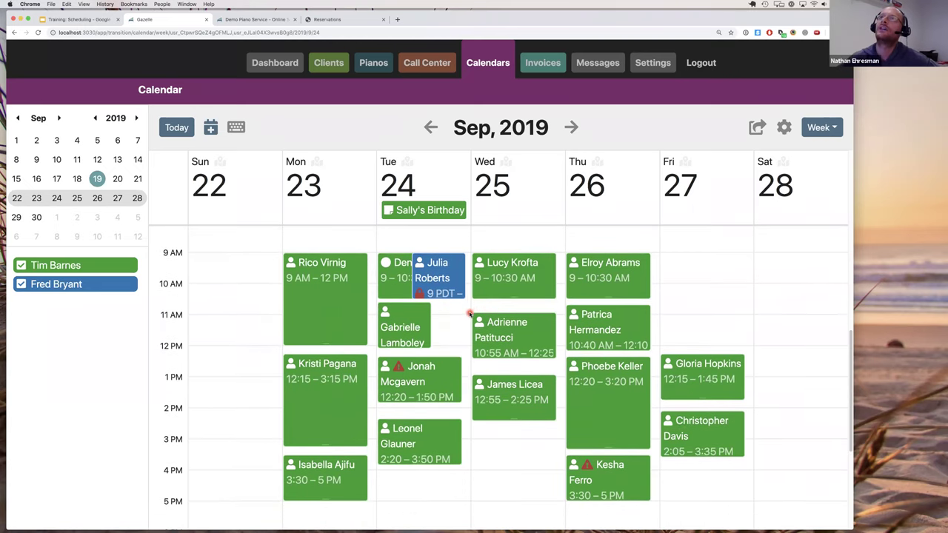
scroll(470, 314, "down", 1)
scroll(469, 313, "down", 1)
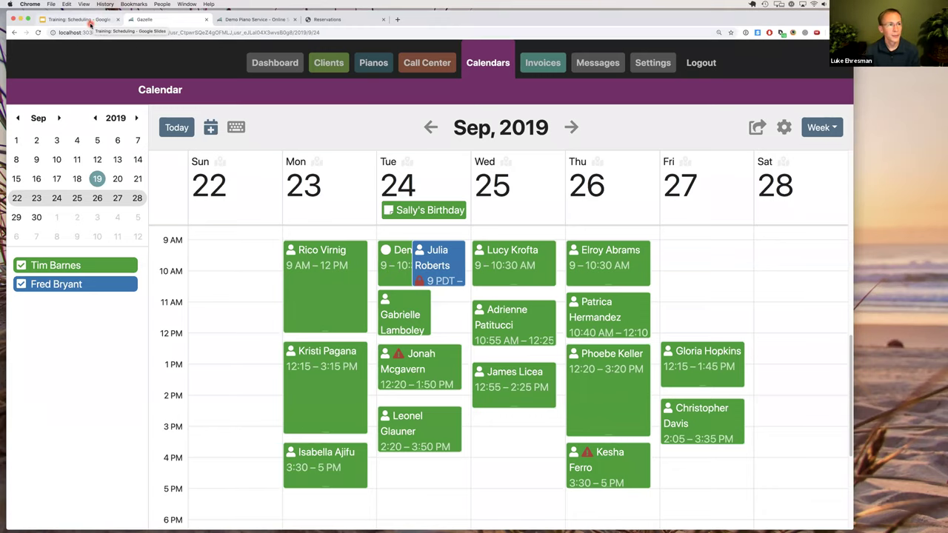
Present the Training: Scheduling deck from slide 7, '2. Configure your availability'.
left_click(88, 20)
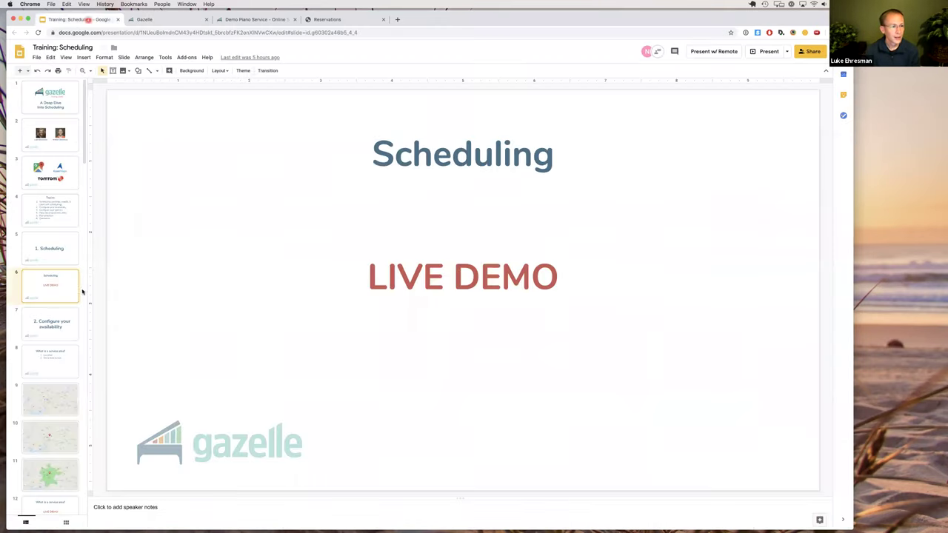
left_click(63, 326)
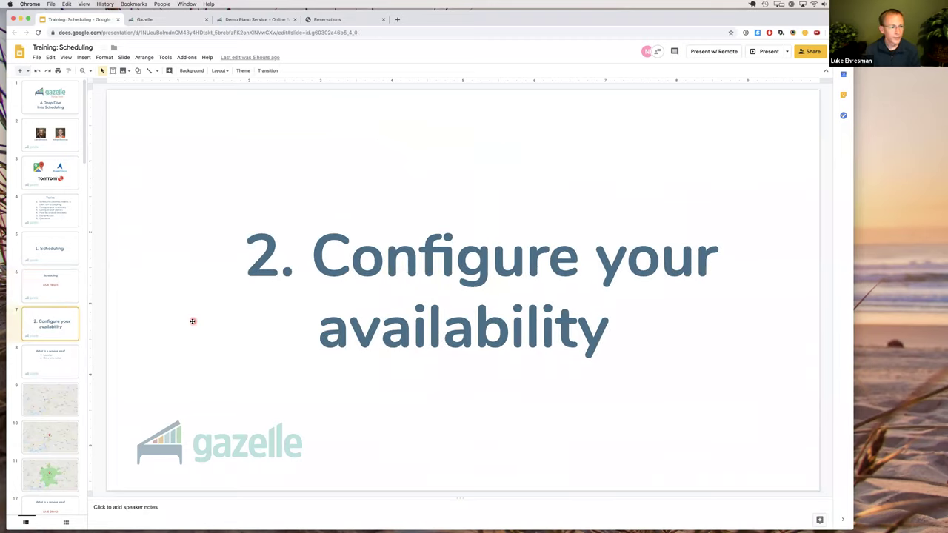
left_click(769, 51)
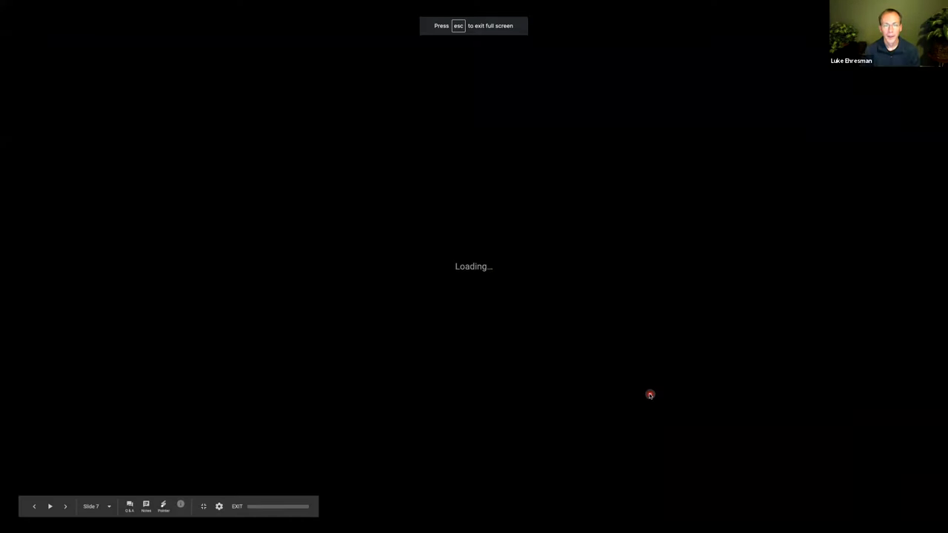
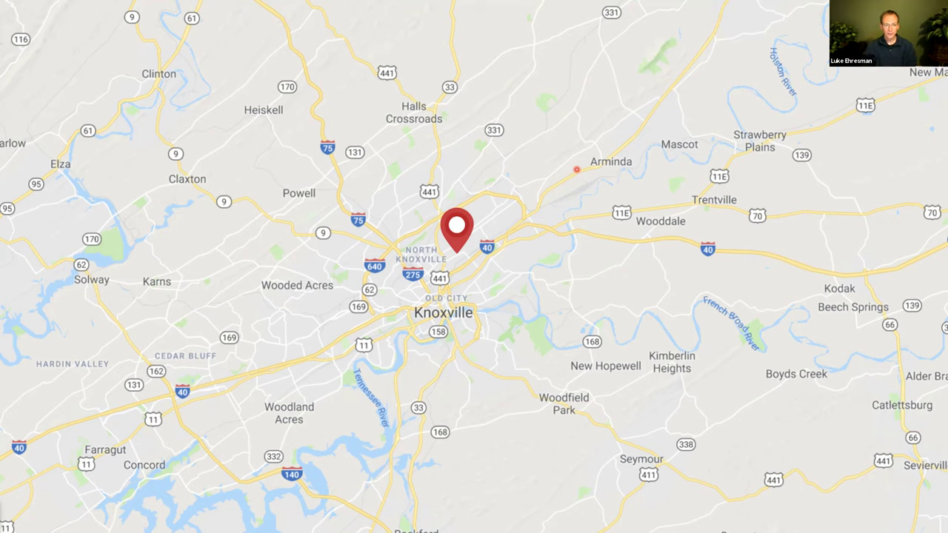
Advance the slideshow to reveal the green drive-time area around Knoxville.
key("Right")
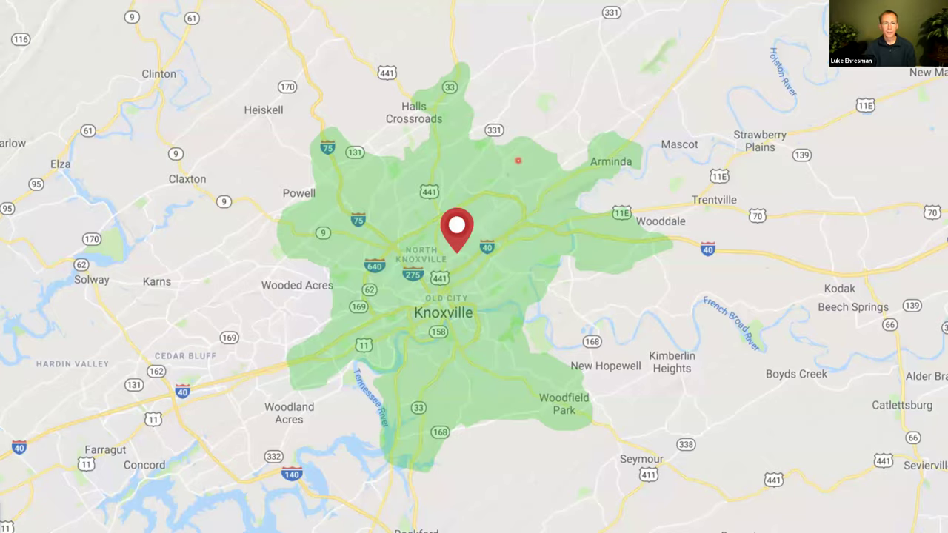
Advance to the 'What is a service area? LIVE DEMO' slide and exit the slideshow.
key("Right")
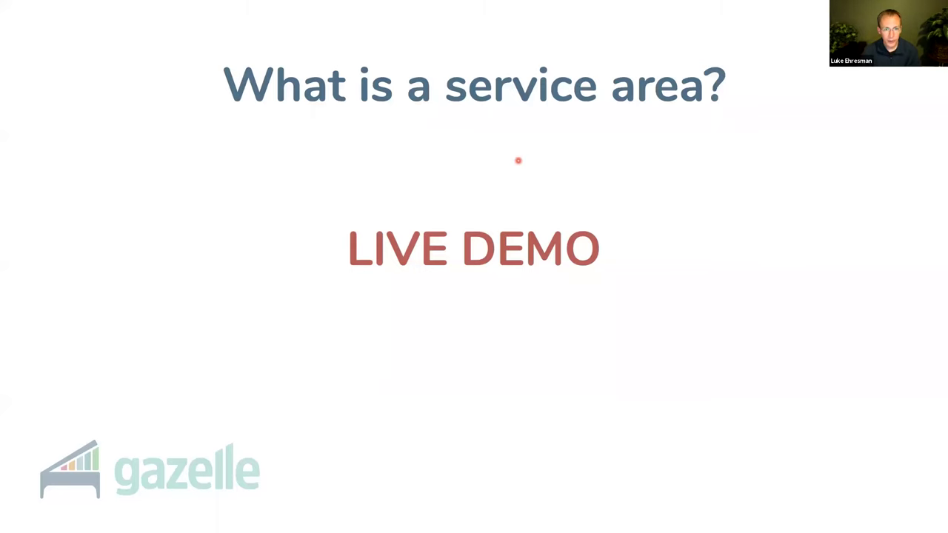
key("Escape")
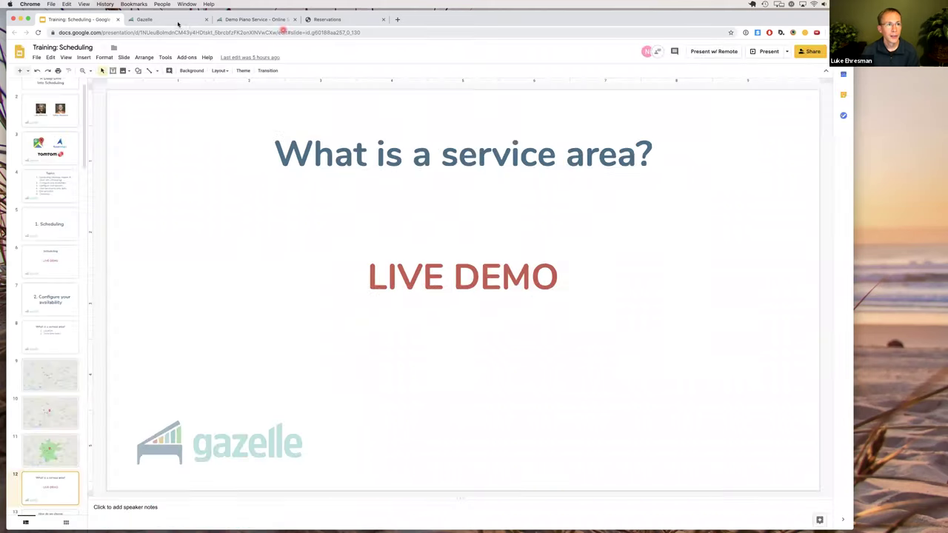
Switch to Gazelle and show the Availability tab of the Scheduling Policies settings.
key("ctrl+Tab")
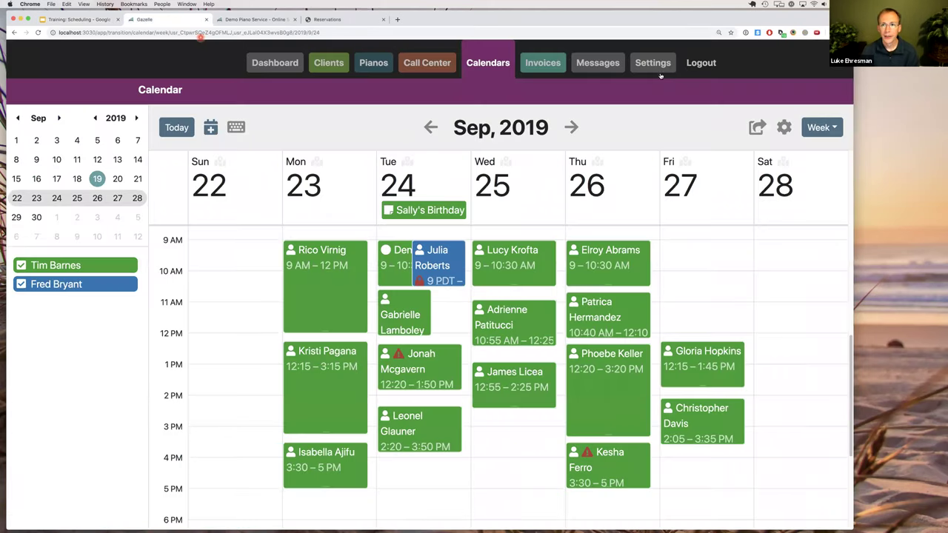
left_click(654, 63)
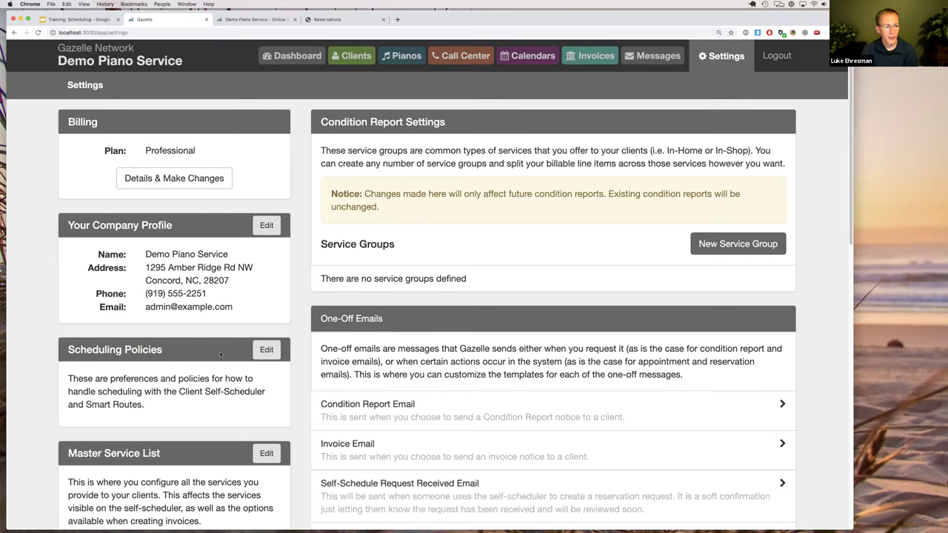
left_click(267, 352)
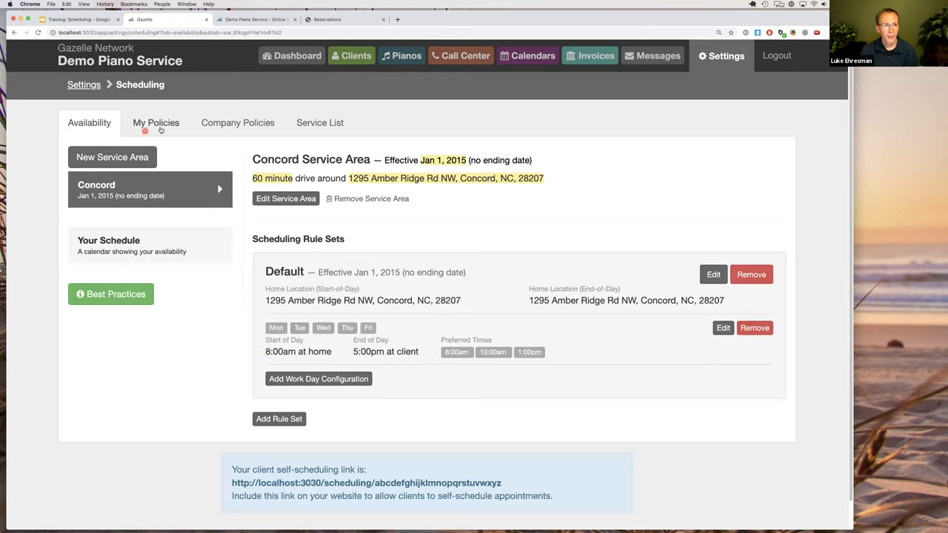
left_click(150, 123)
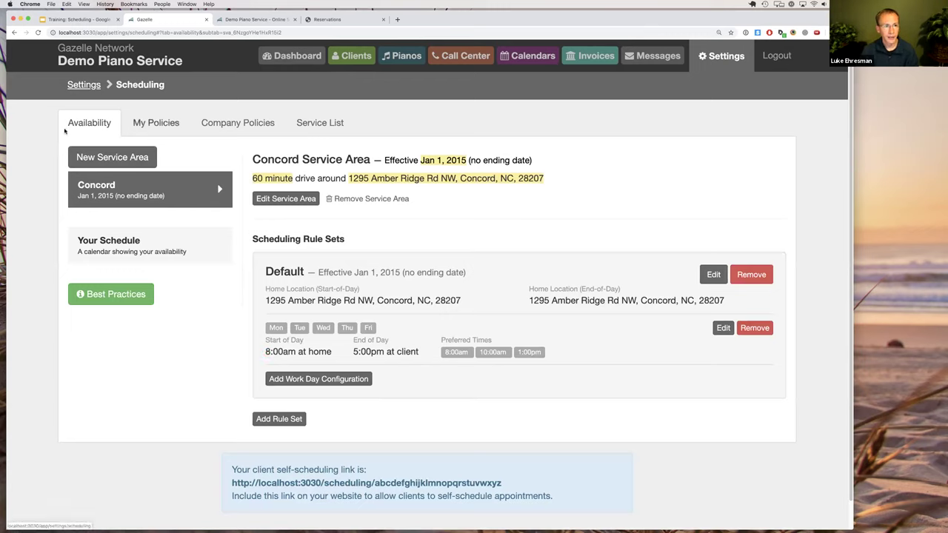
left_click(87, 123)
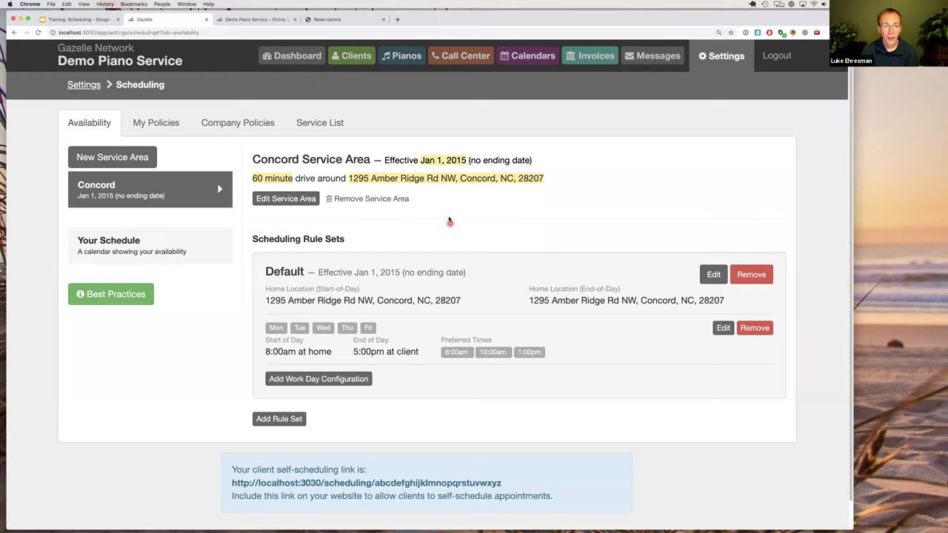
left_click_drag(252, 158, 373, 156)
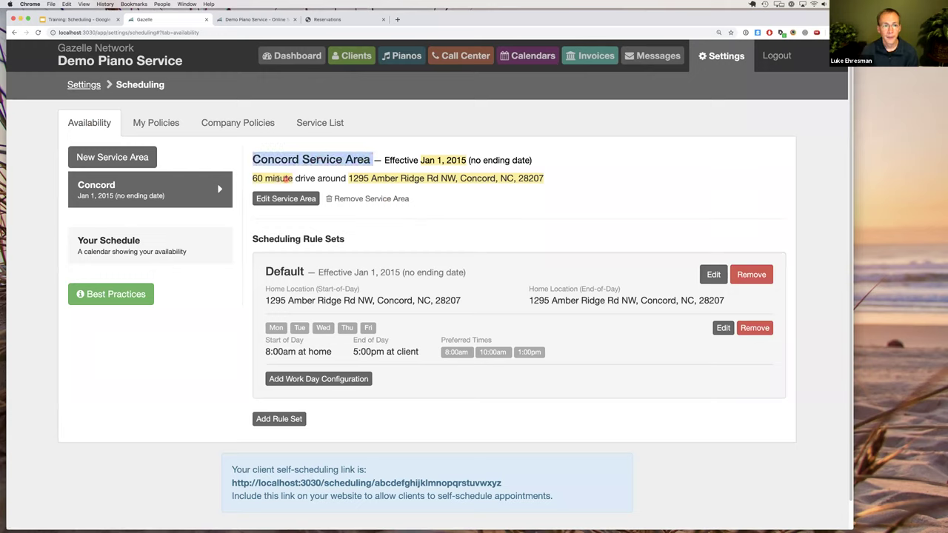
left_click_drag(257, 177, 297, 178)
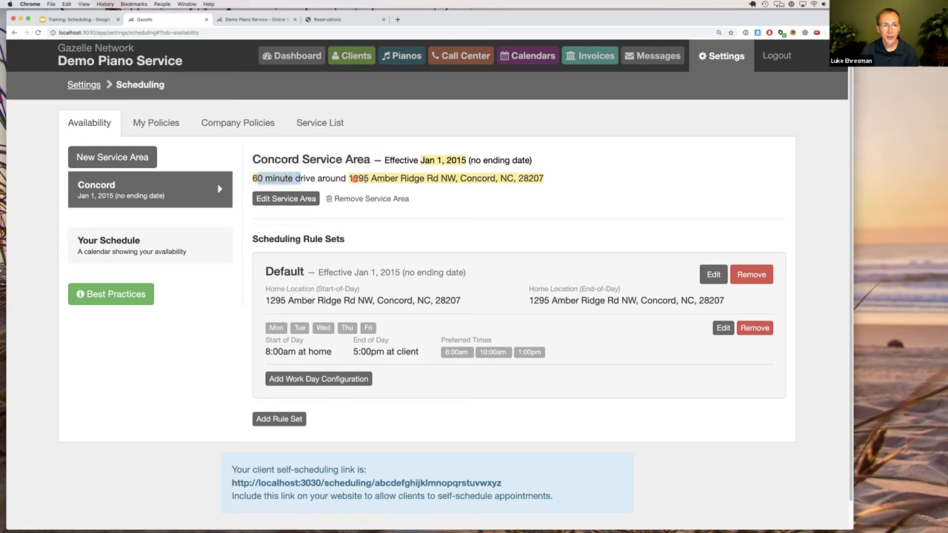
left_click_drag(372, 178, 481, 179)
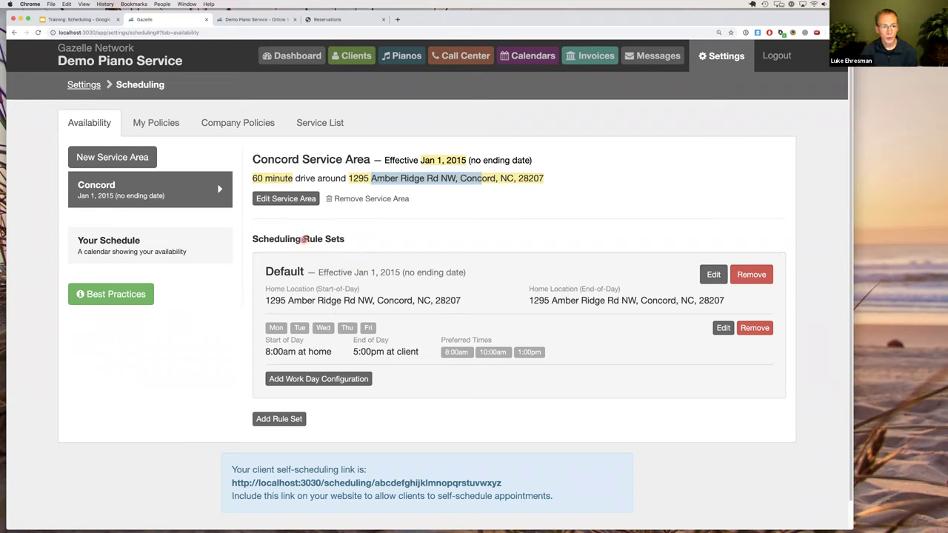
left_click(304, 238)
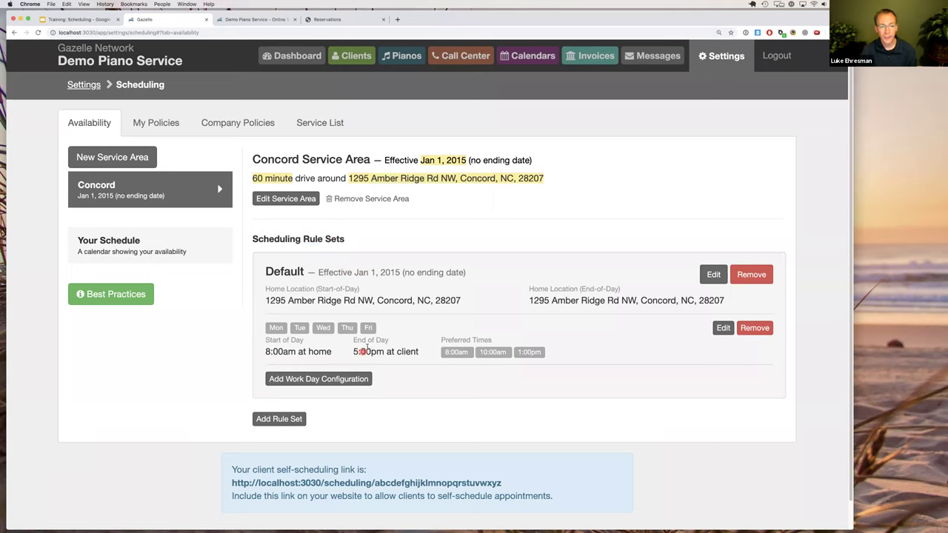
left_click_drag(276, 301, 426, 302)
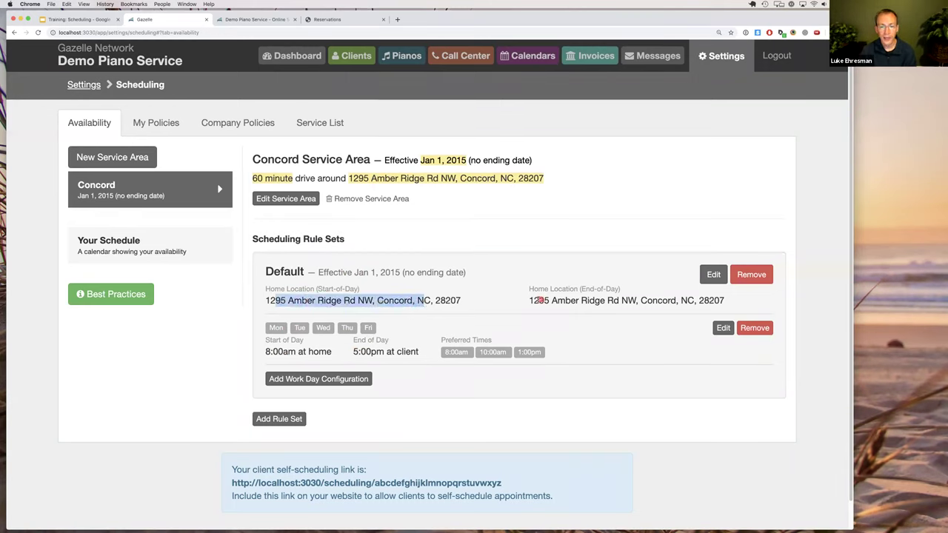
left_click_drag(537, 301, 710, 302)
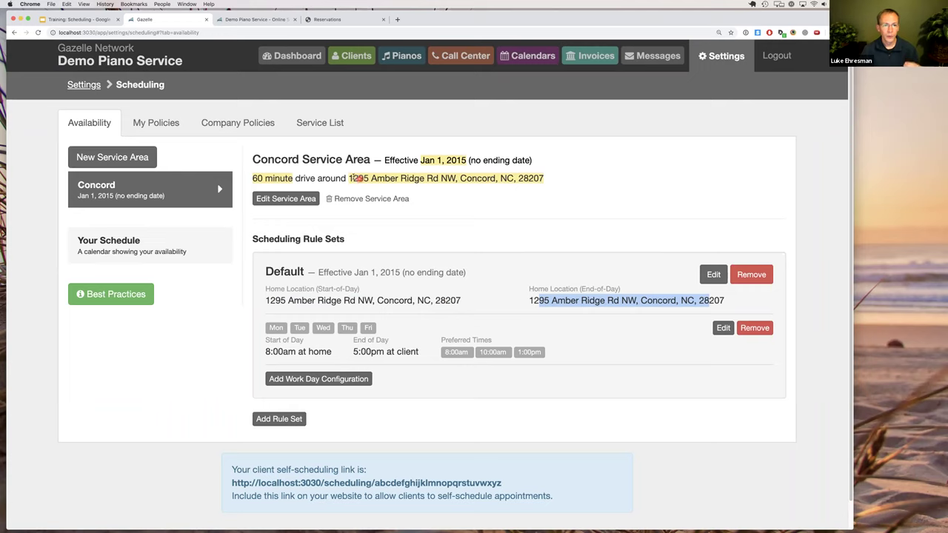
left_click_drag(349, 178, 543, 178)
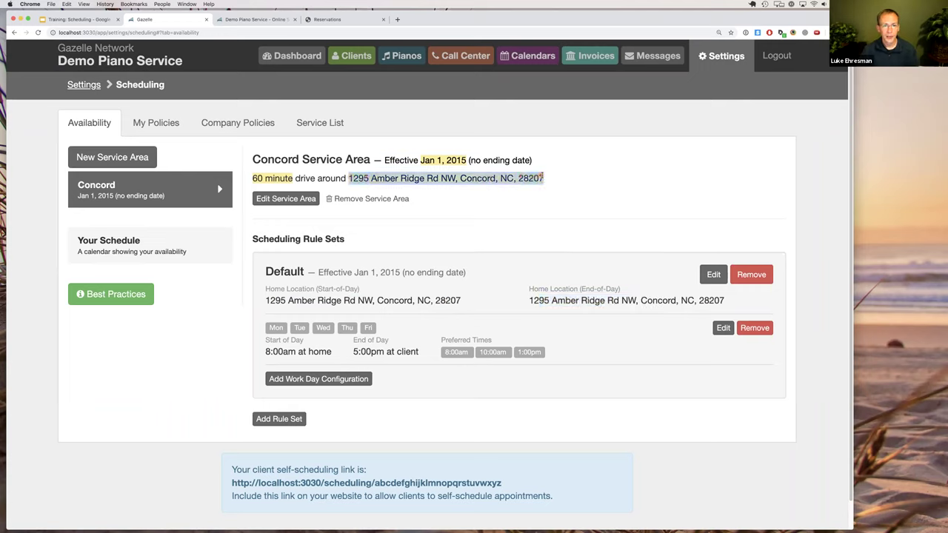
left_click_drag(280, 300, 440, 300)
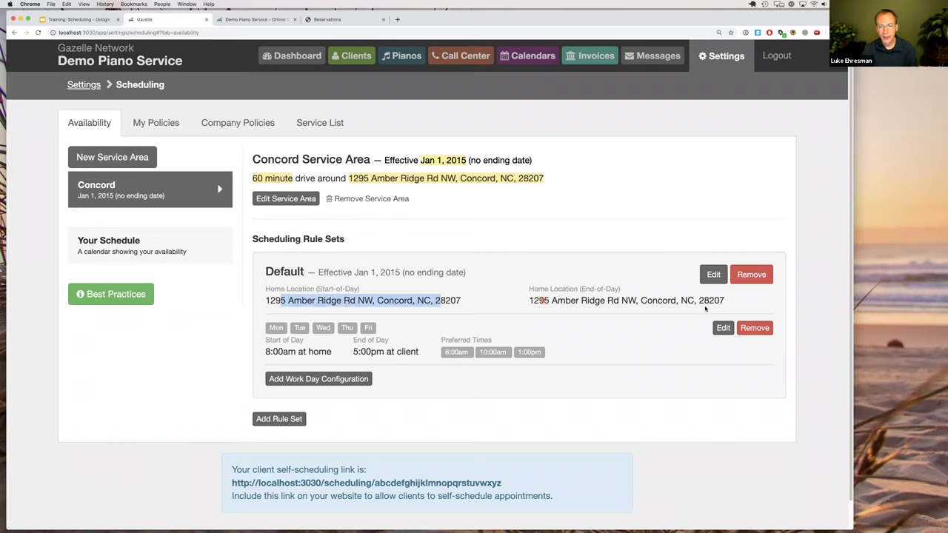
left_click_drag(545, 300, 711, 300)
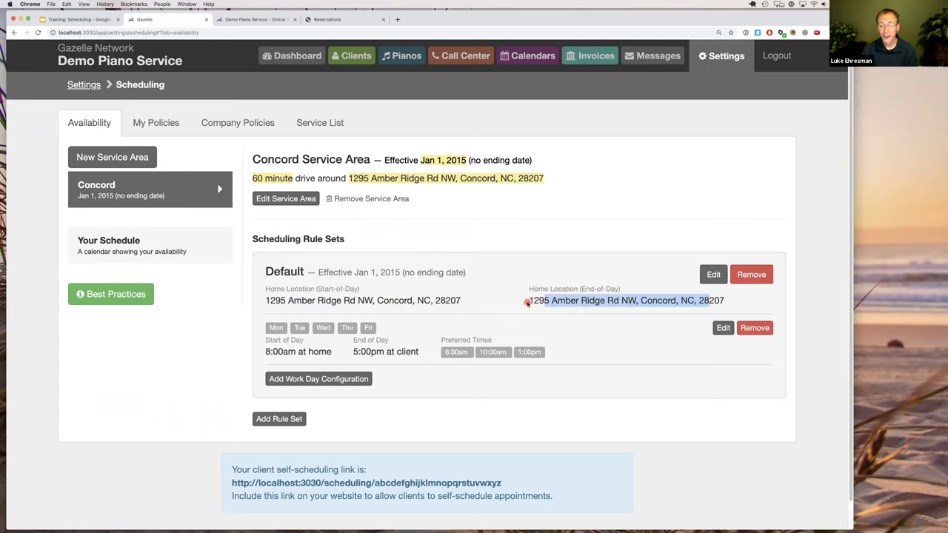
left_click(387, 301)
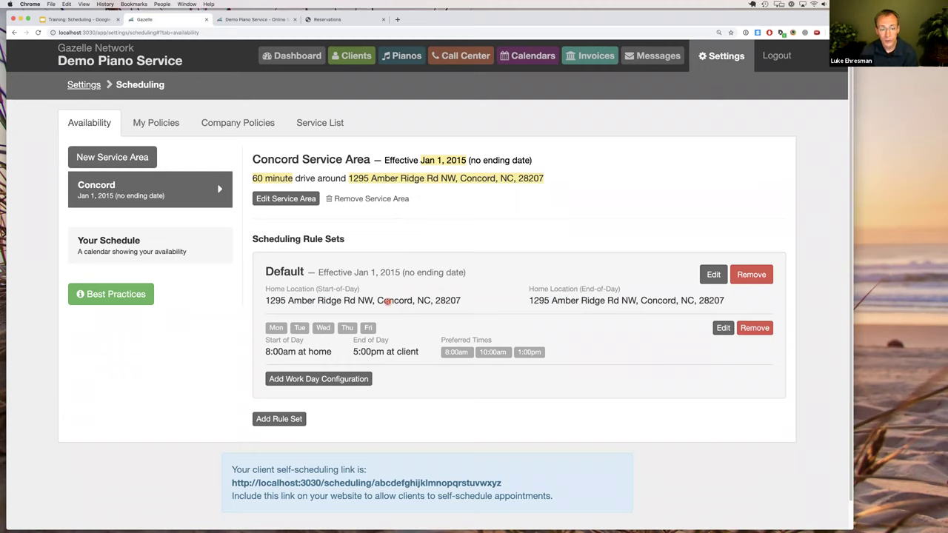
left_click(281, 300)
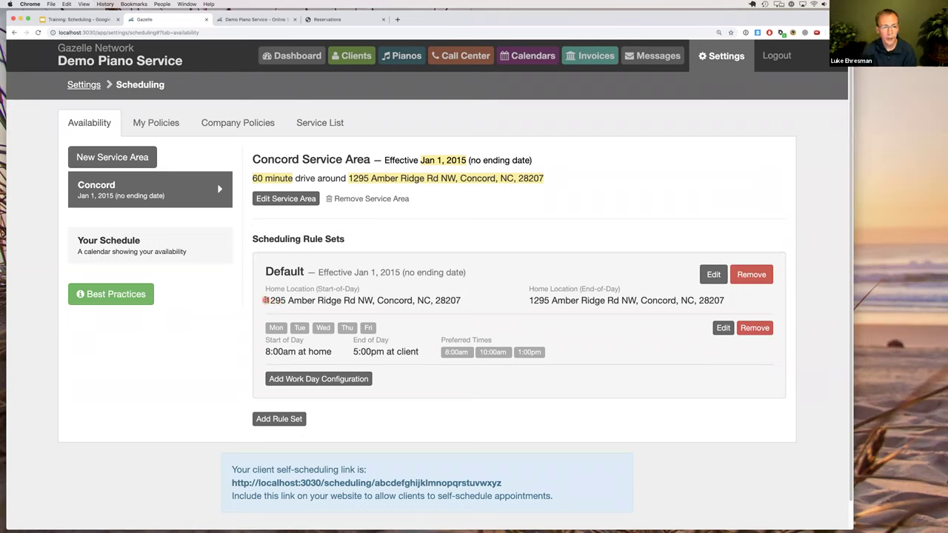
left_click_drag(265, 300, 461, 302)
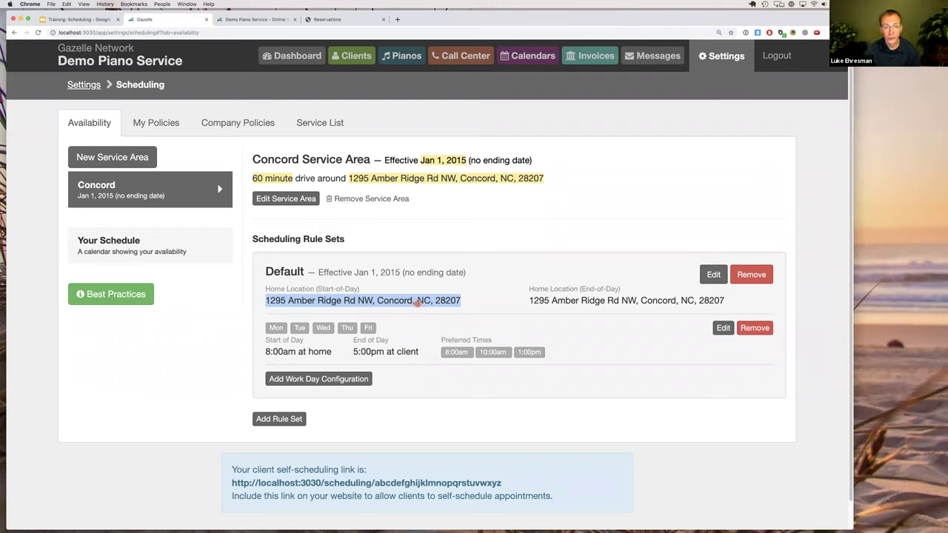
left_click(415, 303)
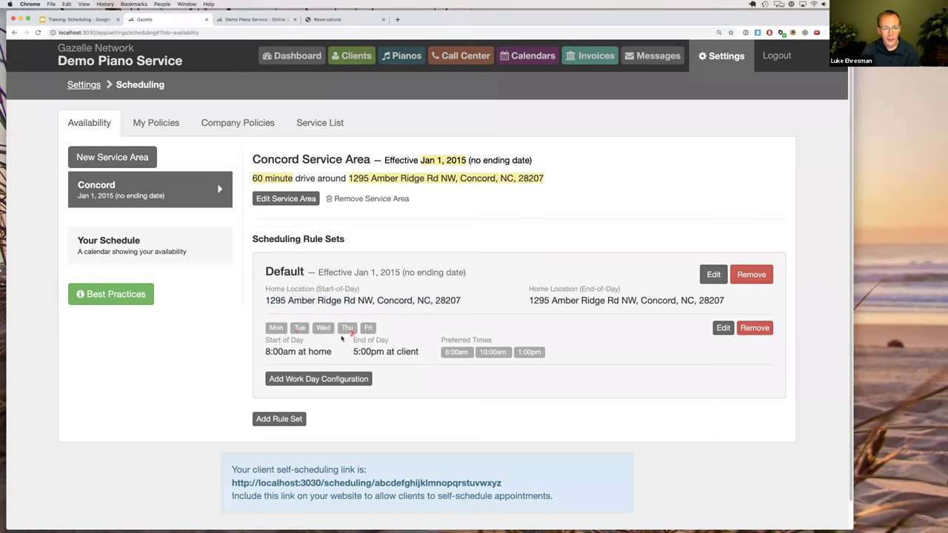
left_click_drag(275, 328, 368, 351)
left_click(369, 351)
left_click(718, 330)
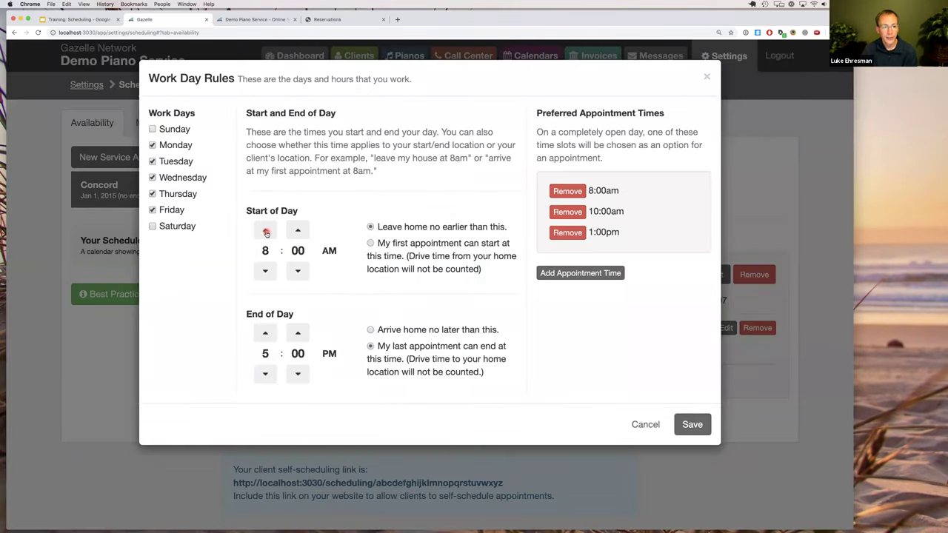
left_click(265, 231)
left_click(265, 332)
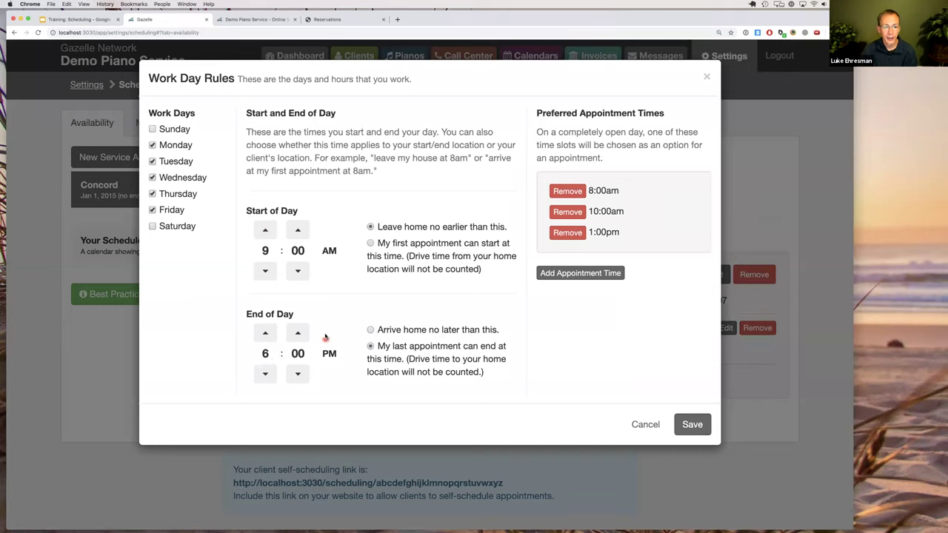
left_click(395, 229)
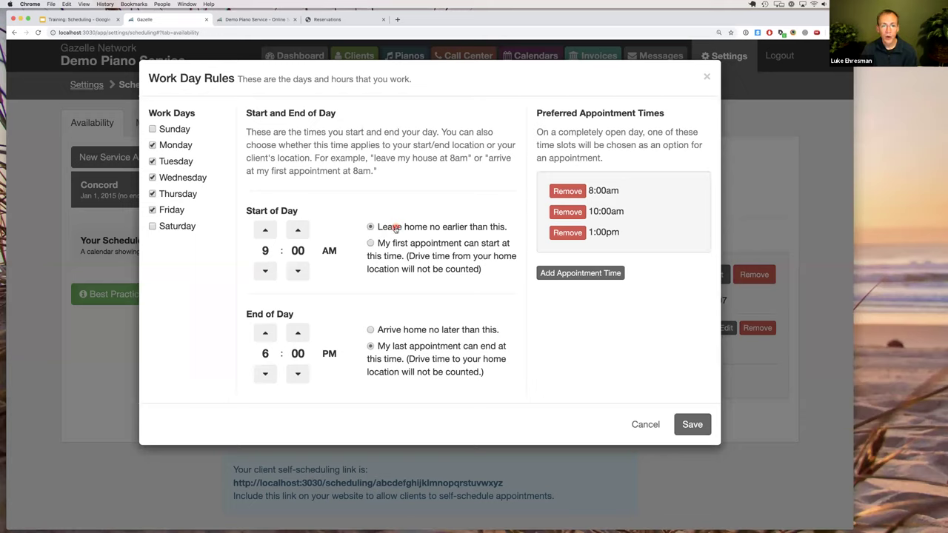
left_click(399, 252)
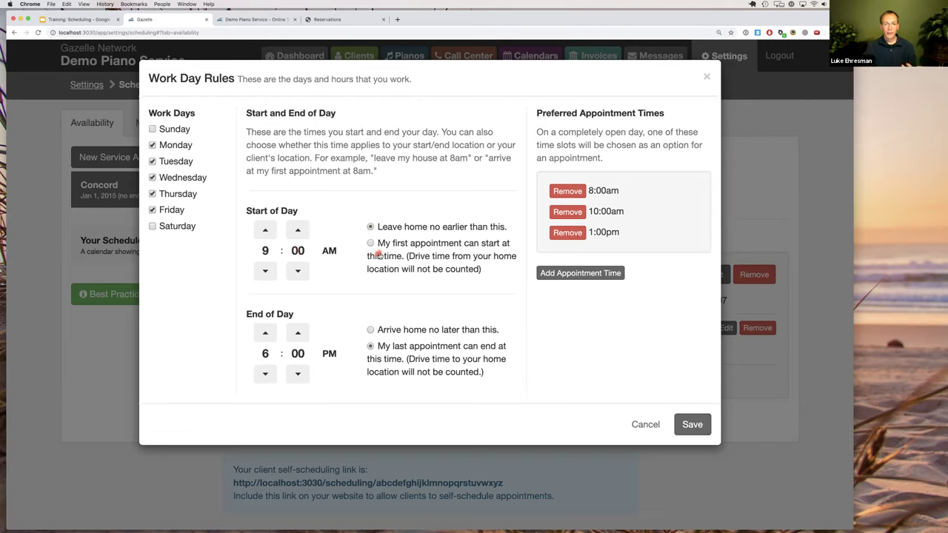
left_click(415, 245)
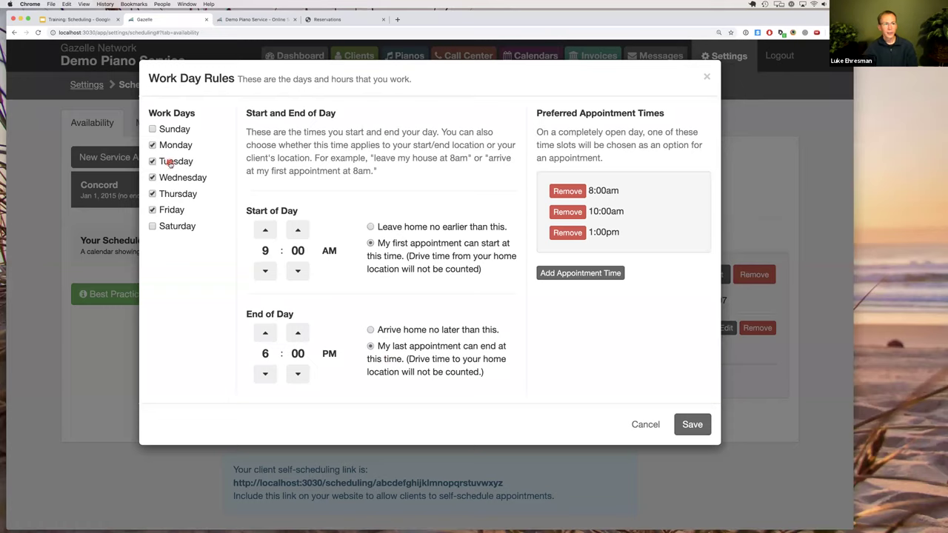
left_click(169, 162)
left_click(177, 194)
left_click_drag(536, 113, 632, 239)
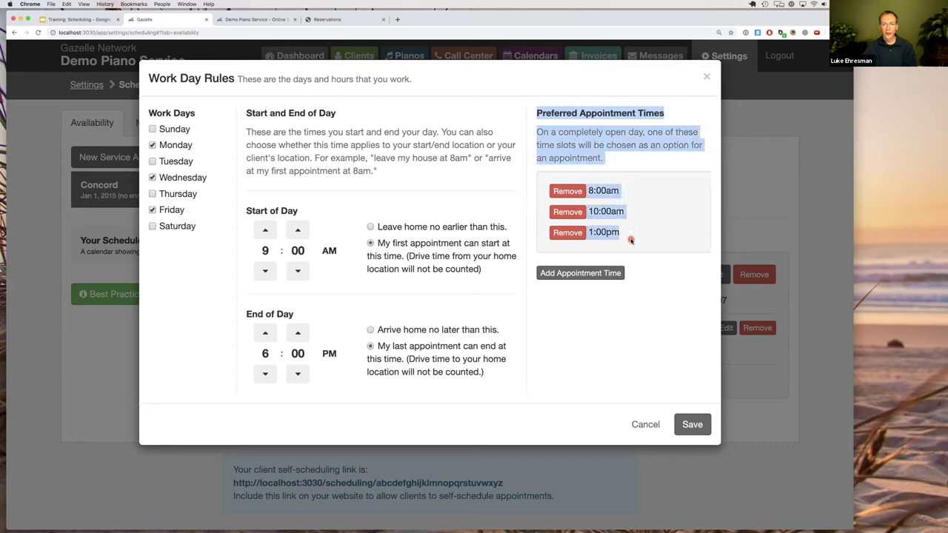
left_click(631, 239)
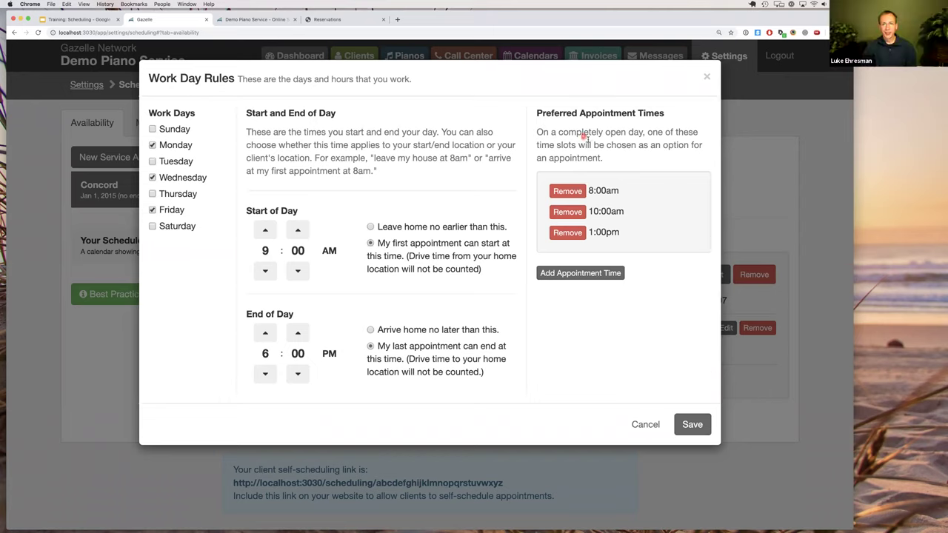
left_click_drag(561, 133, 631, 243)
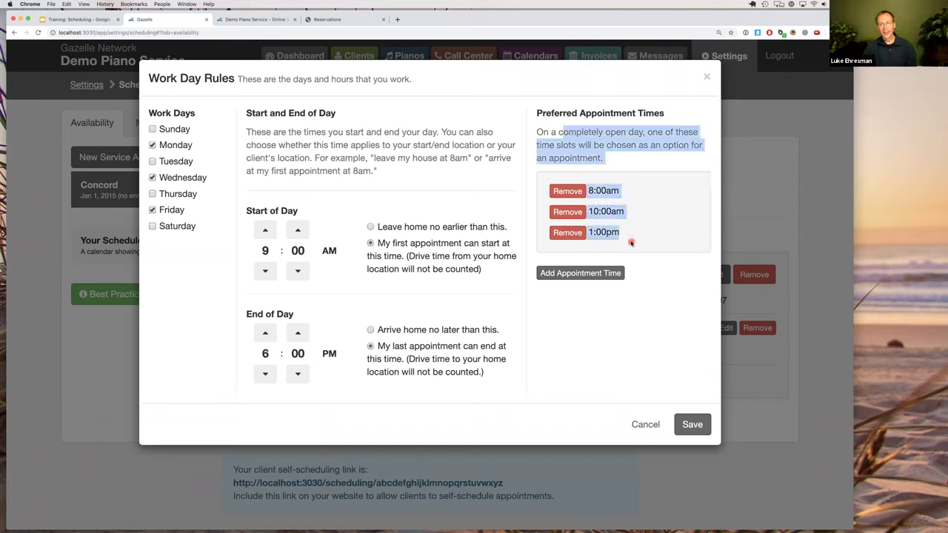
left_click(626, 232)
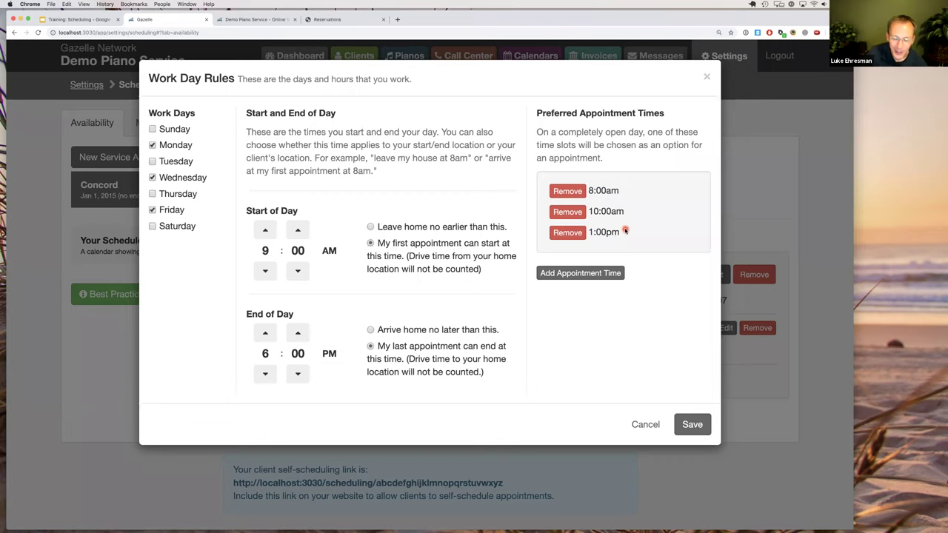
left_click_drag(539, 112, 605, 159)
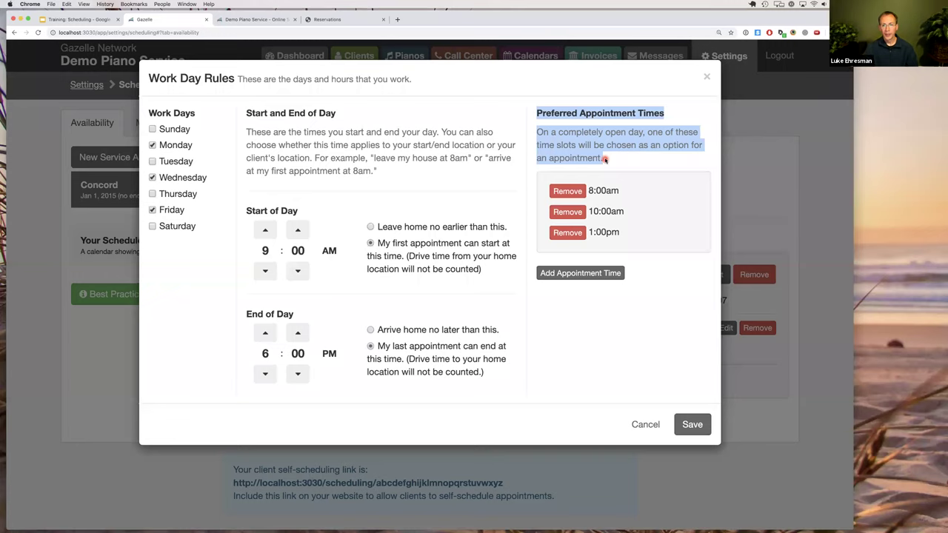
left_click(606, 206)
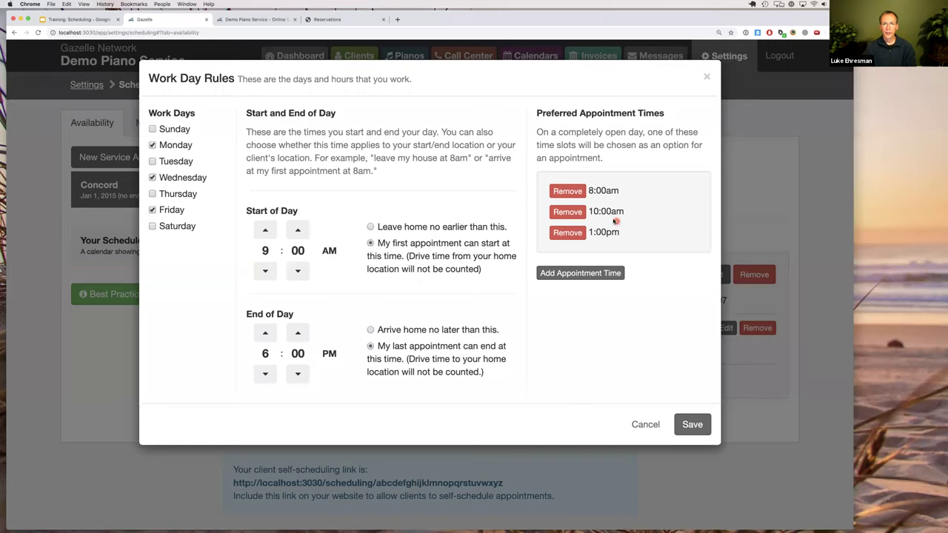
left_click_drag(561, 113, 604, 157)
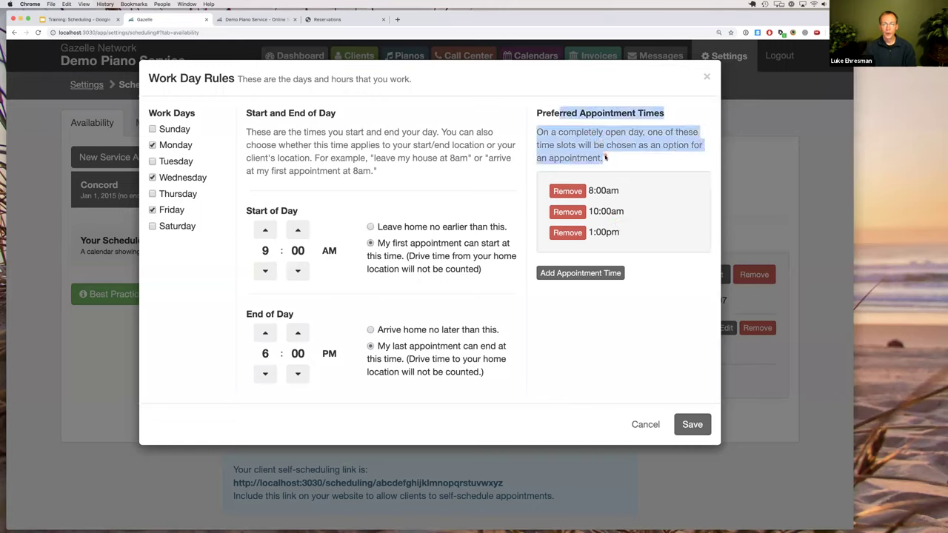
left_click(604, 156)
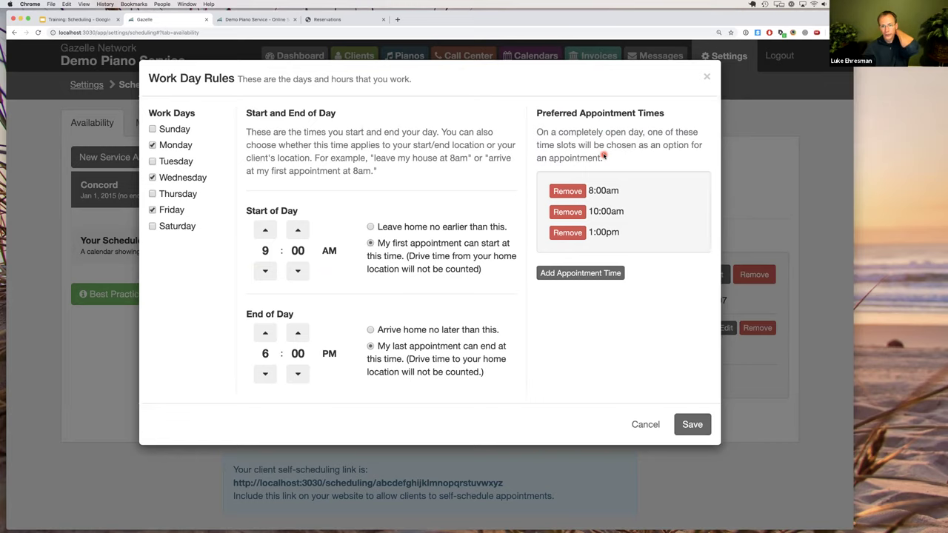
Change the Mon/Wed/Fri work-day hours to 8 AM through 5 PM and save.
left_click(694, 425)
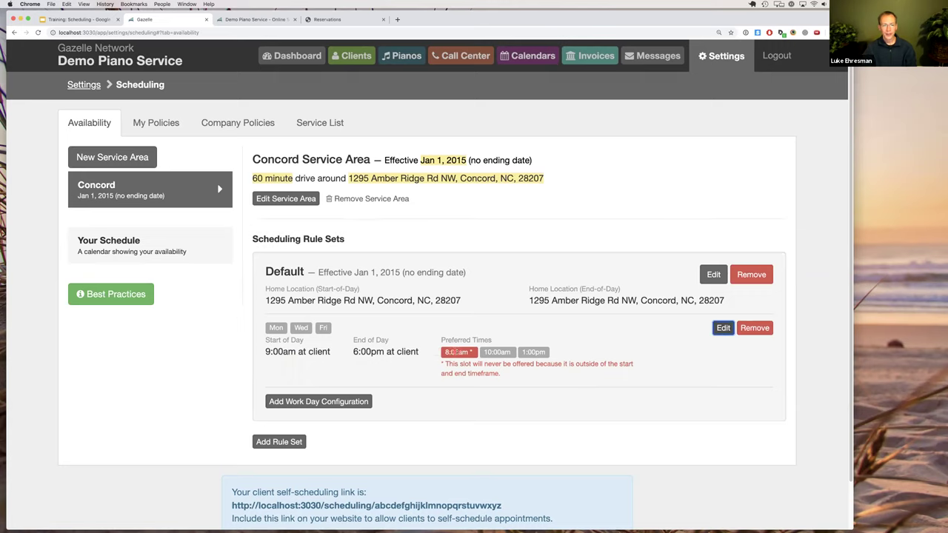
left_click(448, 353)
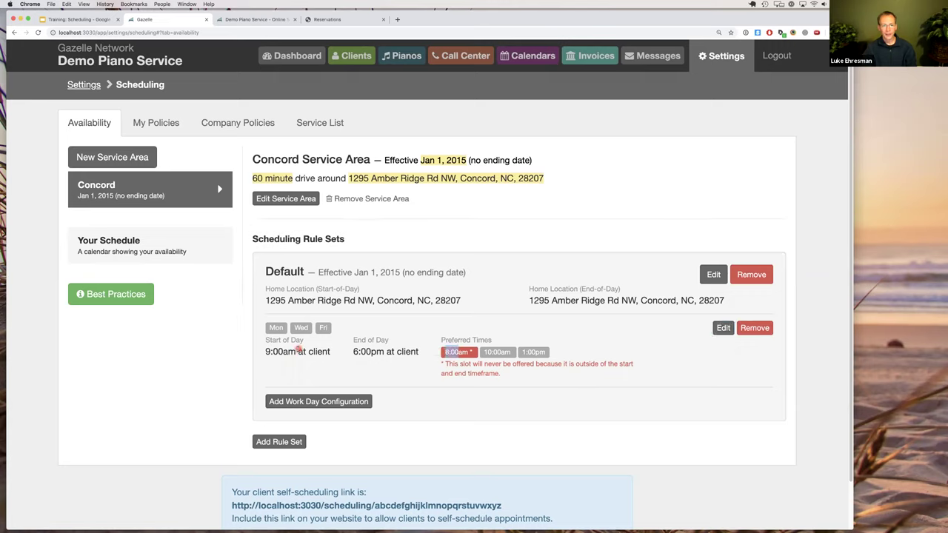
left_click_drag(285, 352, 271, 352)
left_click(722, 328)
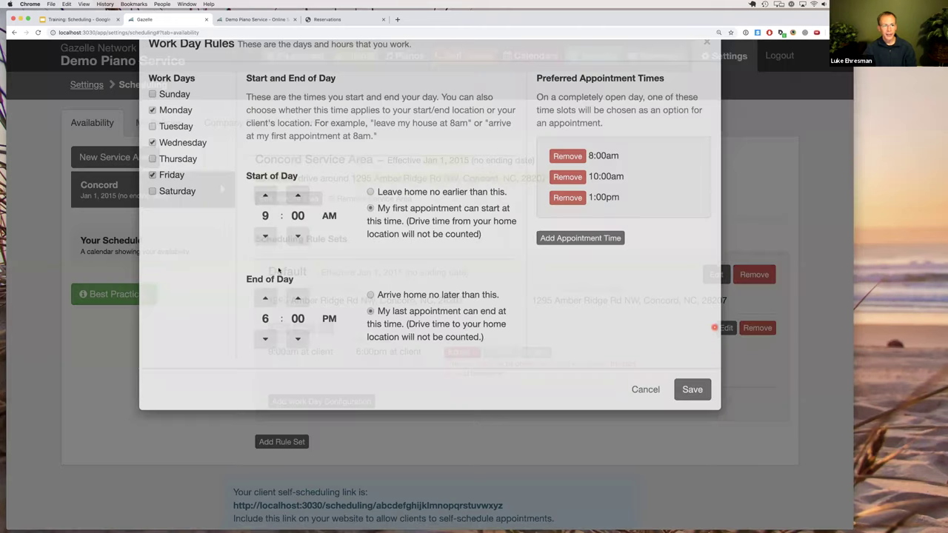
left_click(266, 271)
left_click(265, 373)
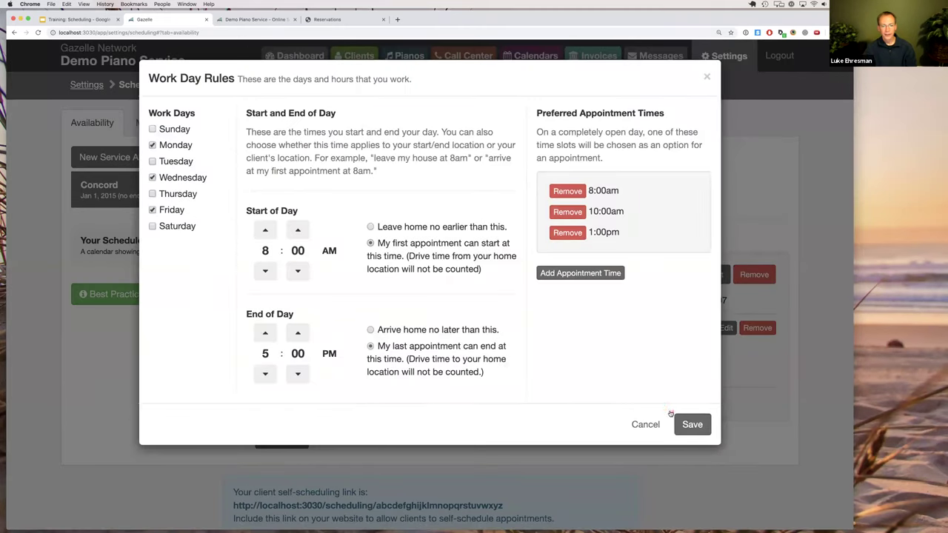
left_click(692, 424)
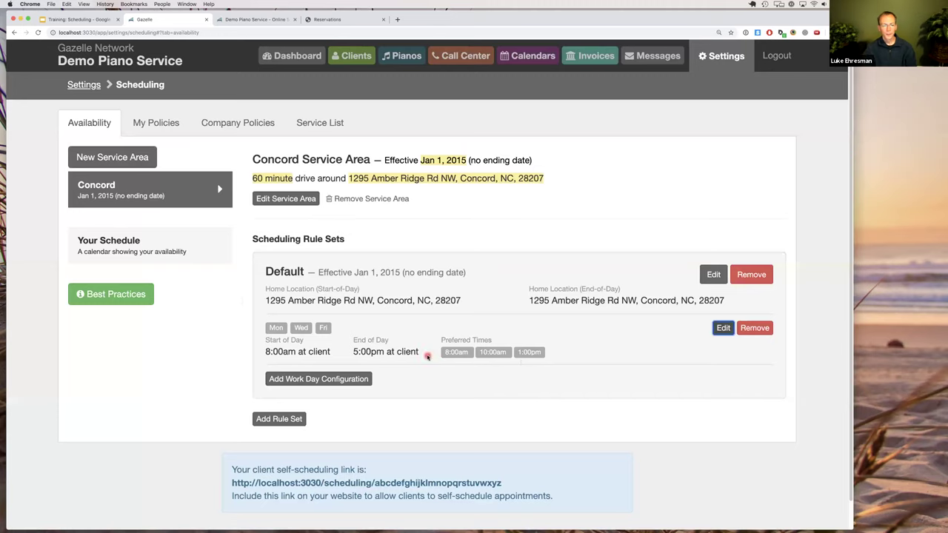
left_click_drag(272, 328, 324, 327)
Add a Tuesday and Thursday work-day configuration ending at 12 PM.
left_click(324, 327)
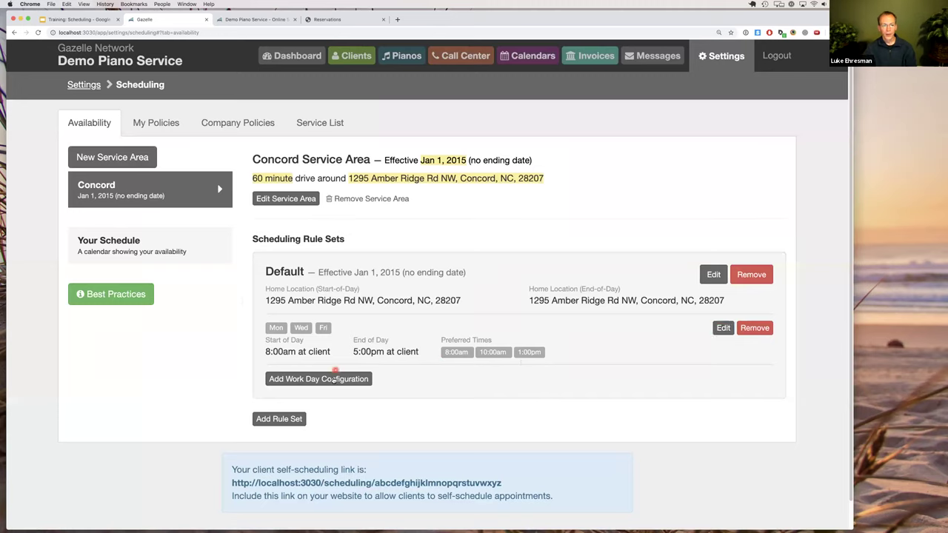
left_click(339, 380)
left_click(183, 162)
left_click(182, 194)
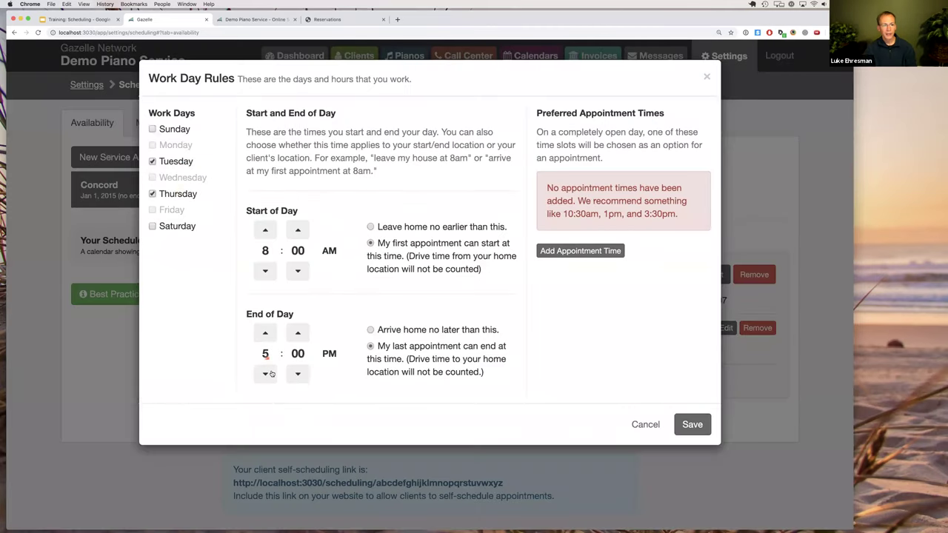
left_click(266, 374)
left_click(266, 374)
left_click(266, 374)
left_click(267, 375)
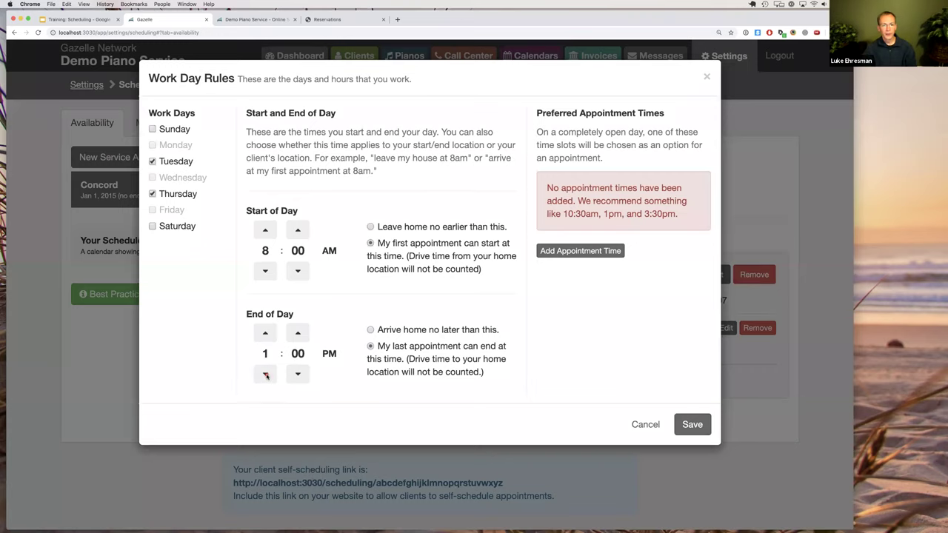
left_click(267, 375)
Give the Tue/Thu configuration preferred times 8:00am and 10:00am and save it.
left_click(576, 252)
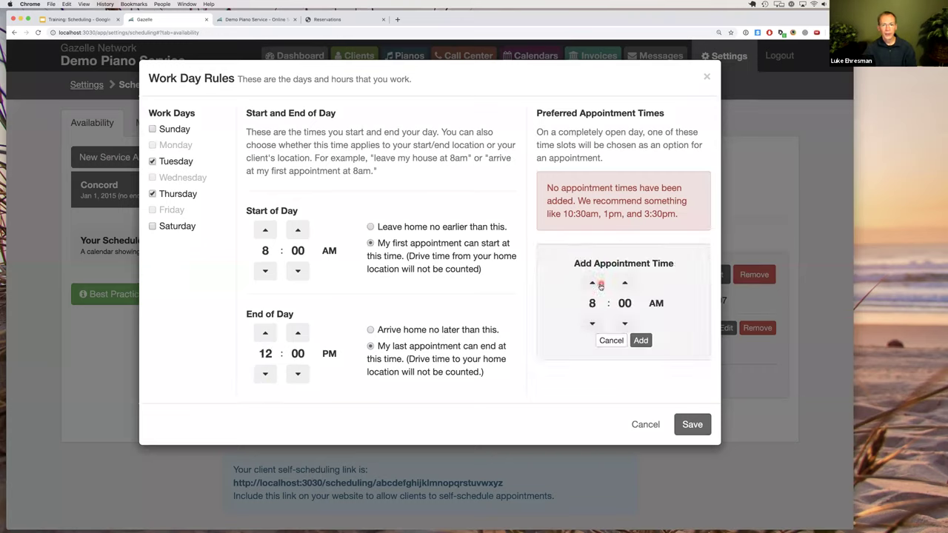
left_click(640, 339)
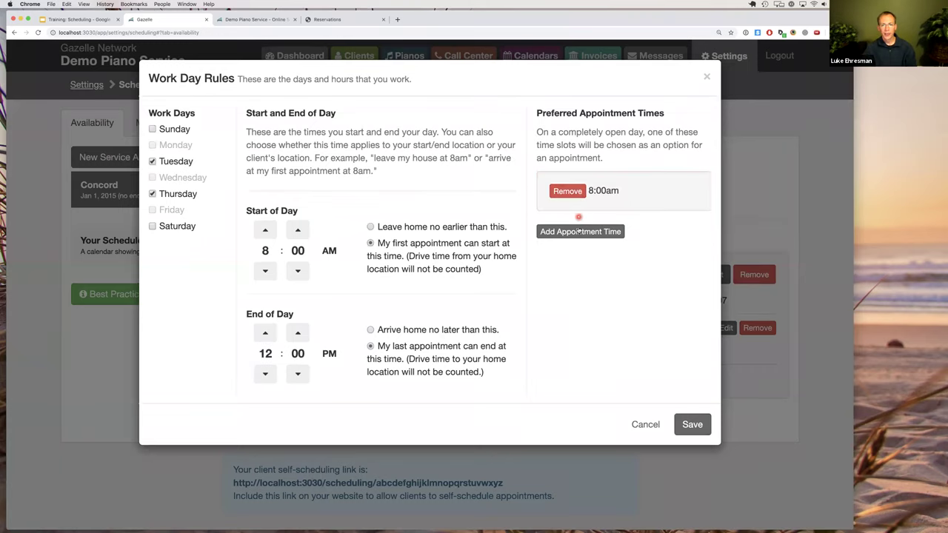
left_click(579, 231)
left_click(598, 265)
left_click(597, 265)
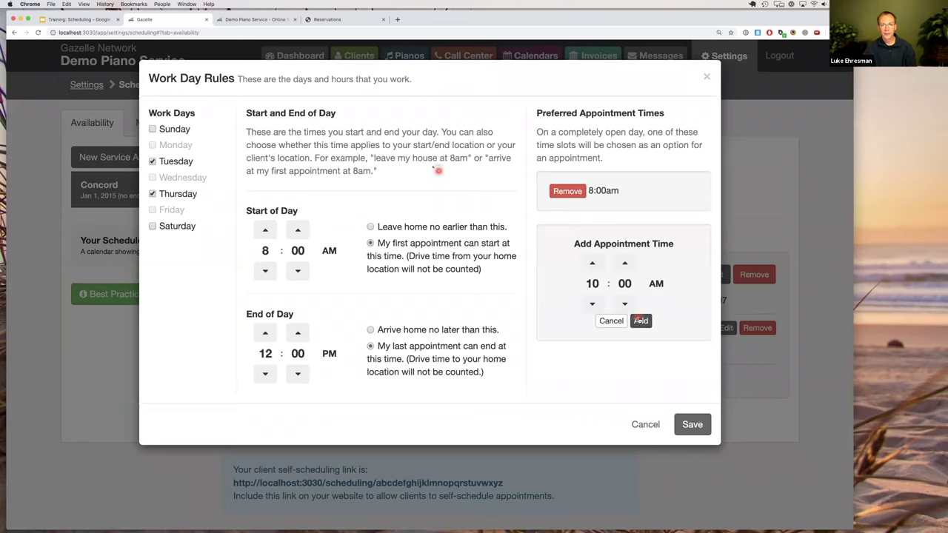
left_click(641, 321)
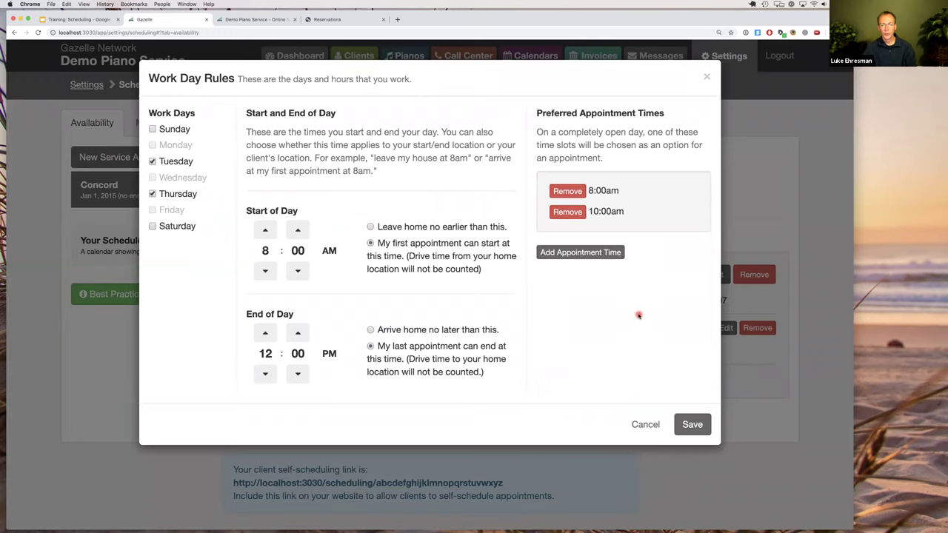
left_click(698, 429)
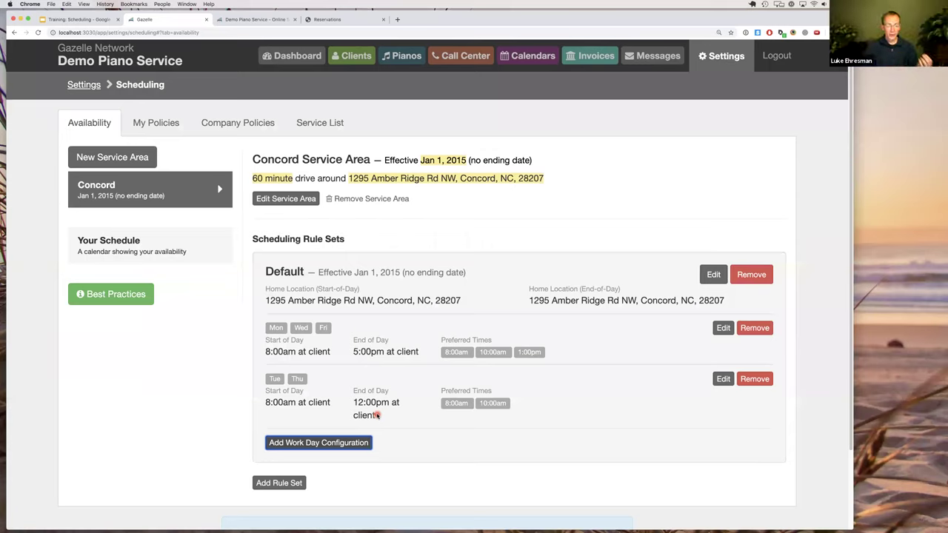
Review the new Tue/Thu 8:00am–12:00pm row in the Concord Default rule set.
left_click(382, 328)
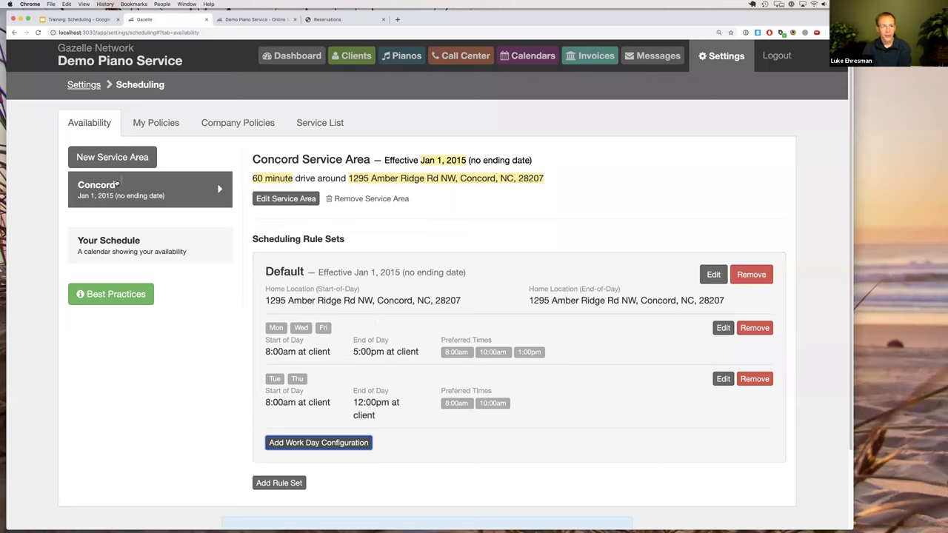
Create a new service area named 'Bahamas' with start date Nov 1, 2019.
left_click(107, 159)
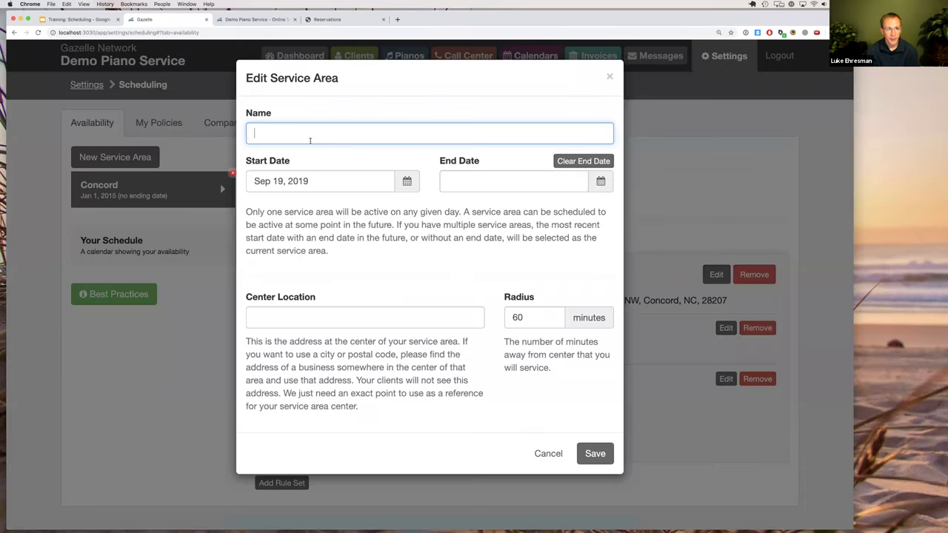
left_click(309, 140)
type("Bahamas")
left_click(371, 183)
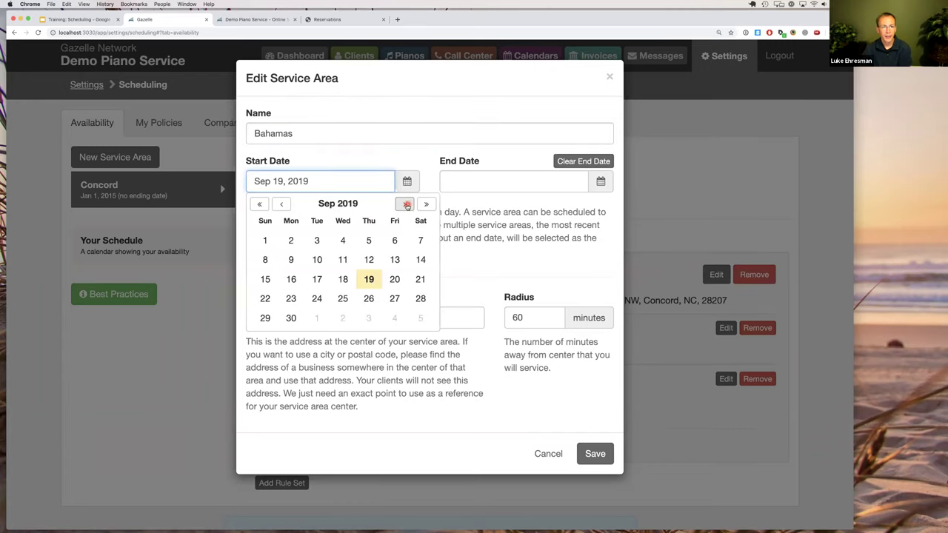
left_click(406, 205)
left_click(406, 204)
left_click(406, 205)
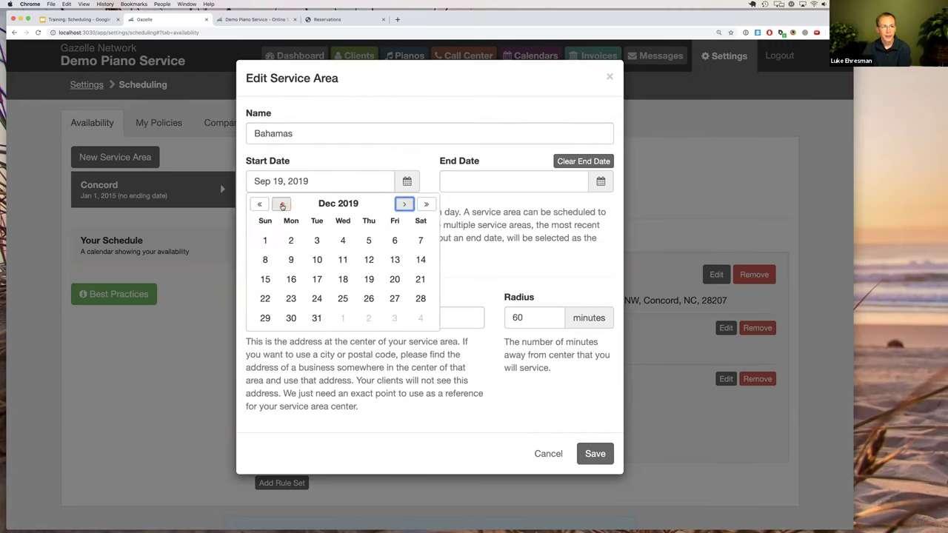
left_click(282, 204)
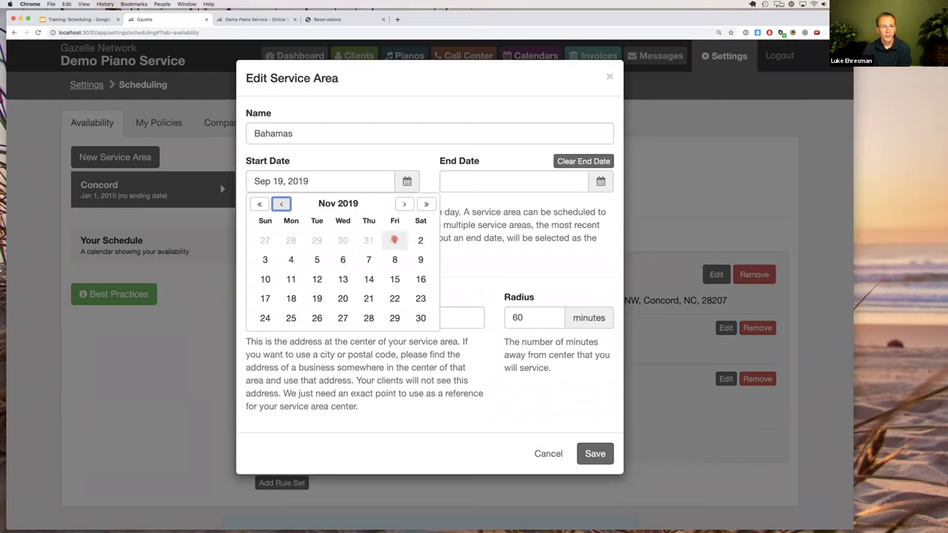
left_click(394, 240)
Set end date Dec 31, 2019 and a Fuquay-Varina center address, then save.
left_click(459, 182)
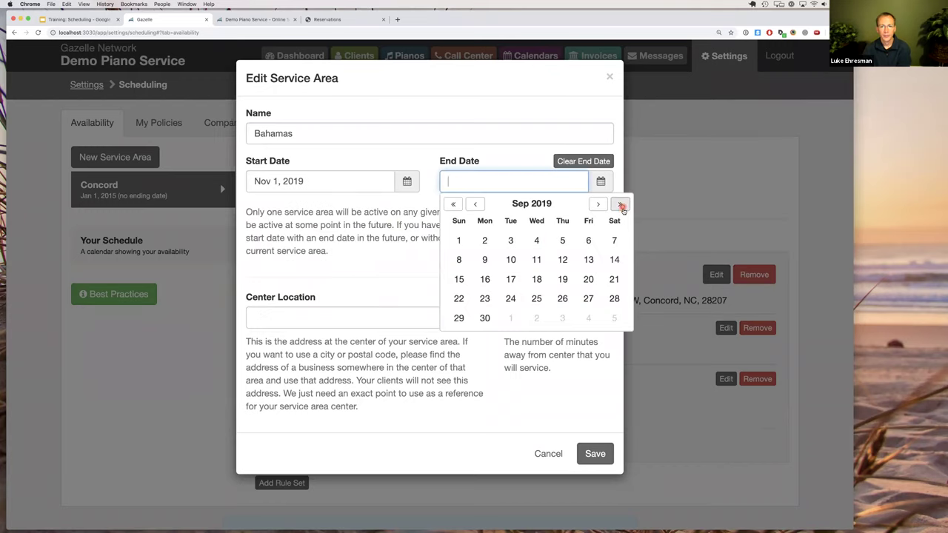
left_click(599, 205)
left_click(600, 205)
left_click(599, 204)
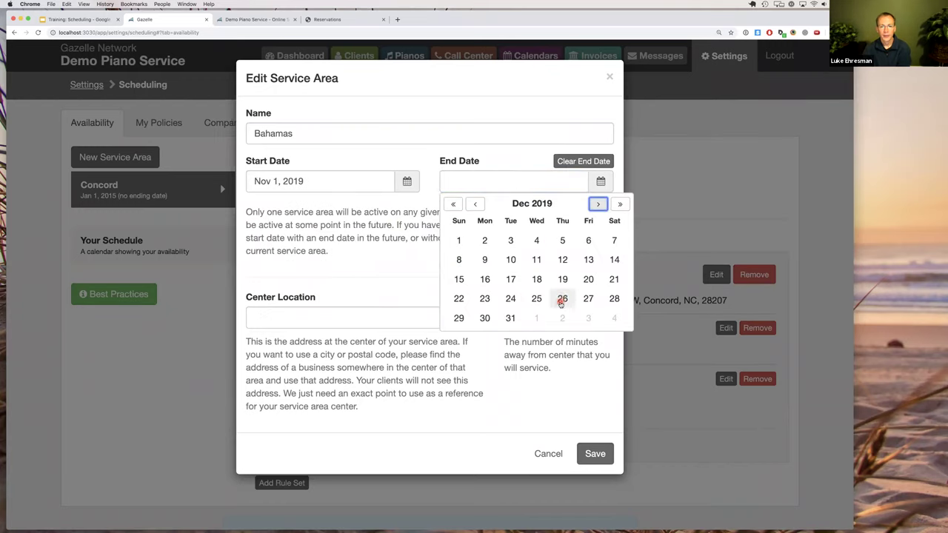
left_click(512, 319)
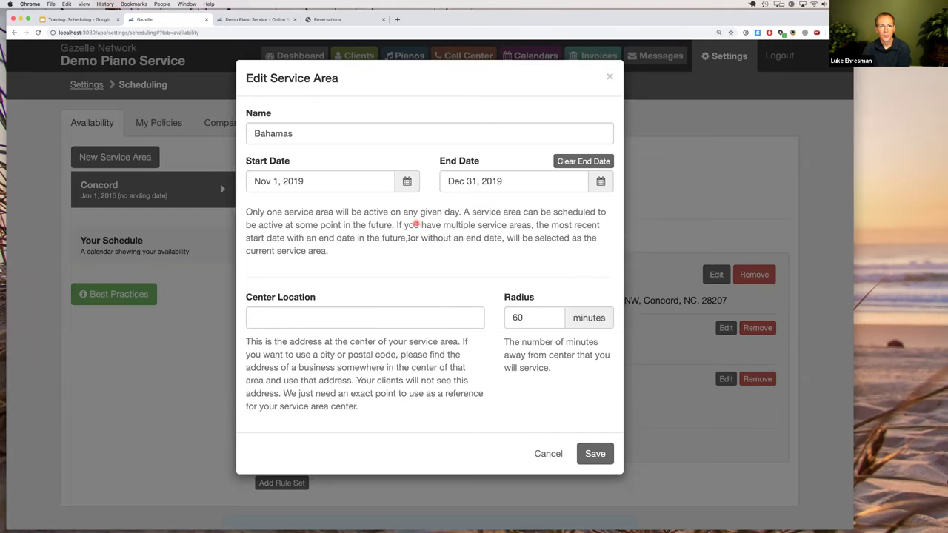
left_click(385, 320)
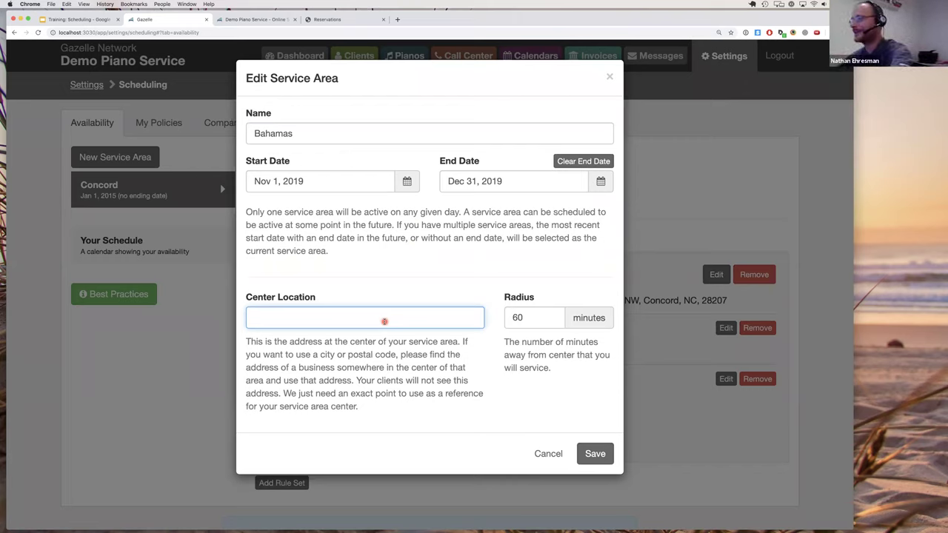
type("129")
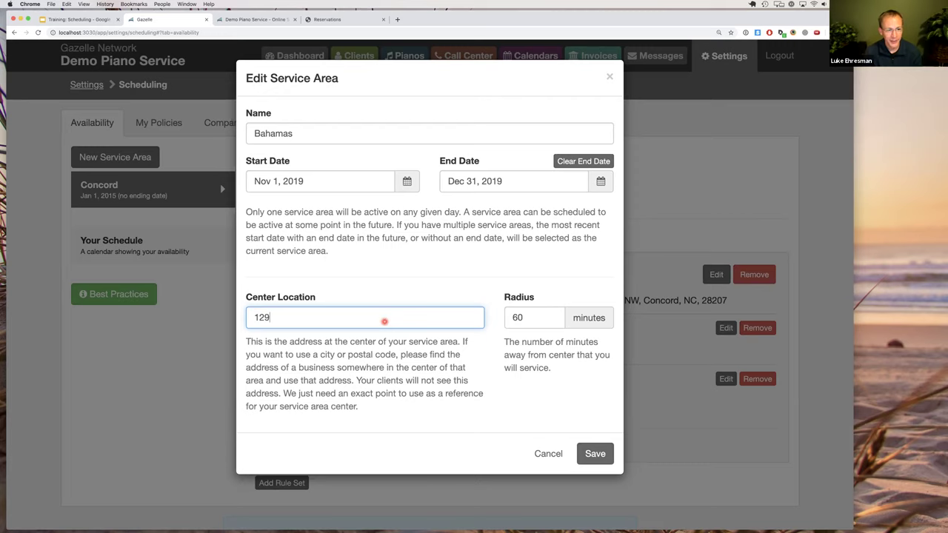
key("Return")
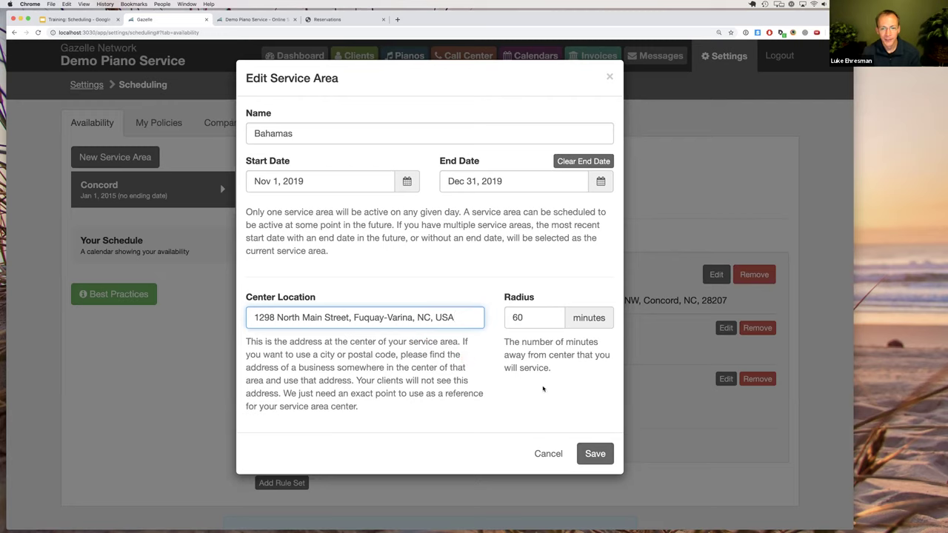
left_click(595, 454)
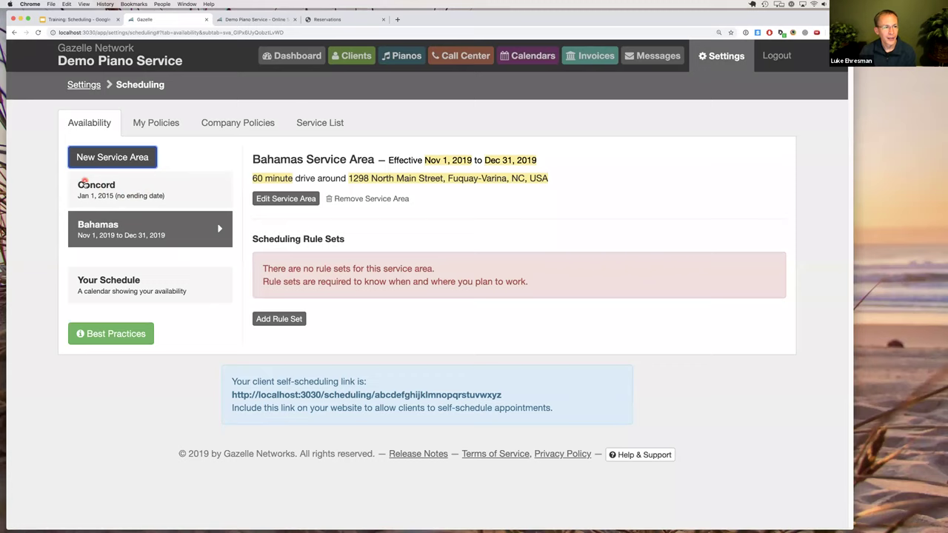
Reselect the Bahamas area and add a rule set named 'Default'.
left_click(102, 190)
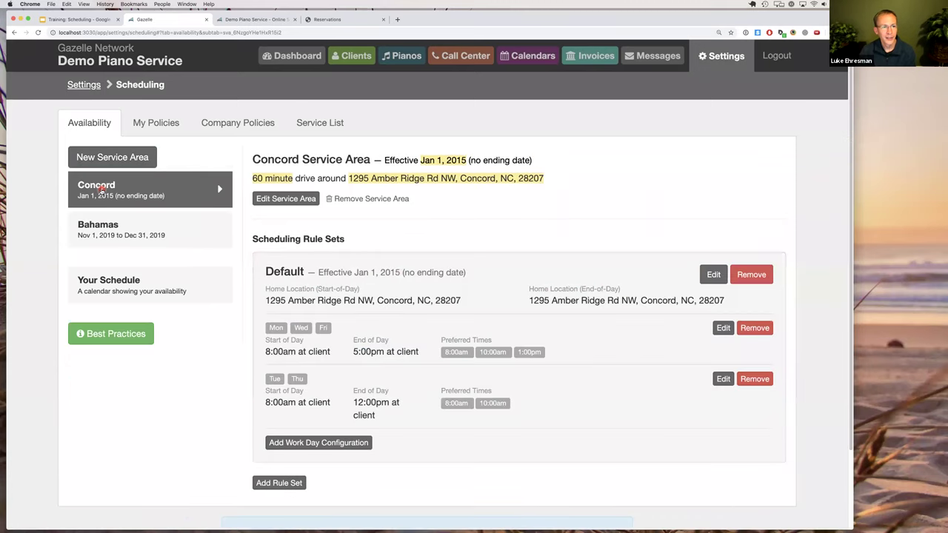
left_click(102, 230)
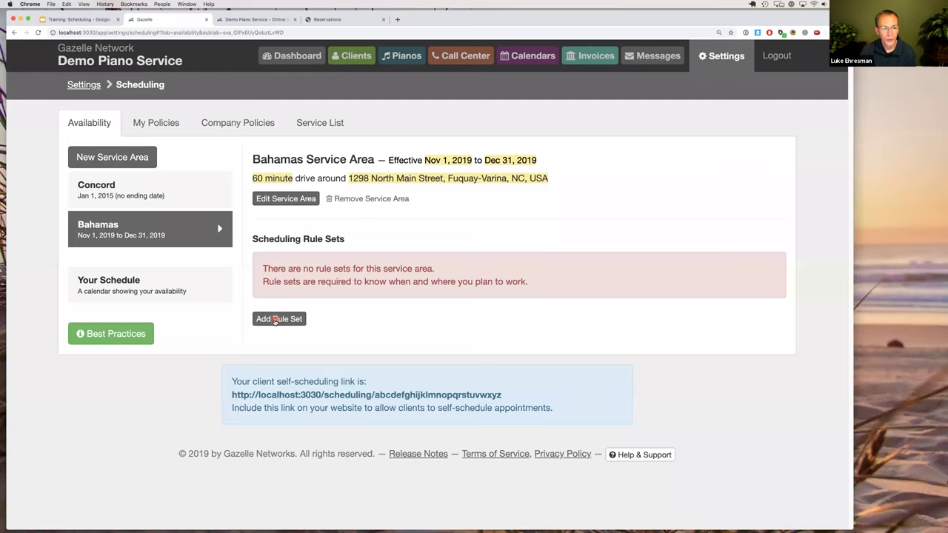
left_click_drag(424, 160, 538, 161)
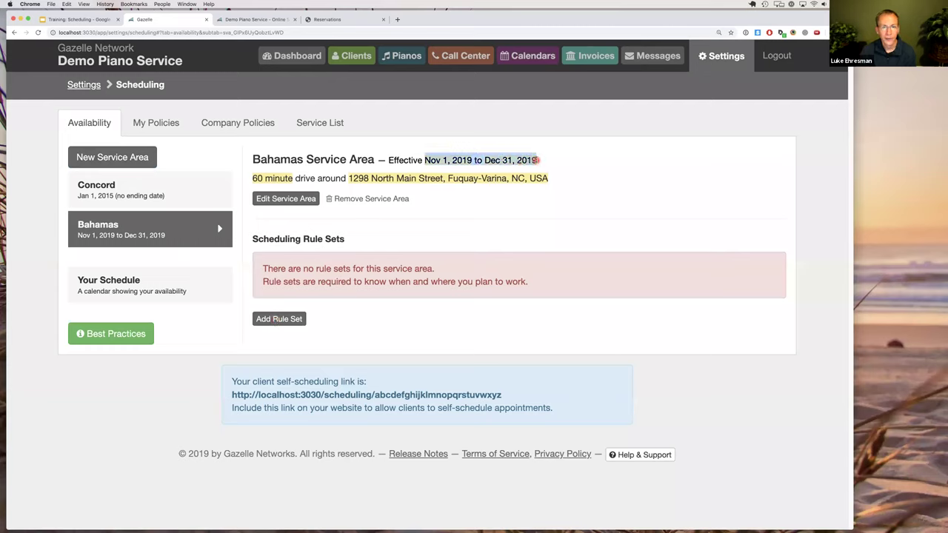
left_click(279, 319)
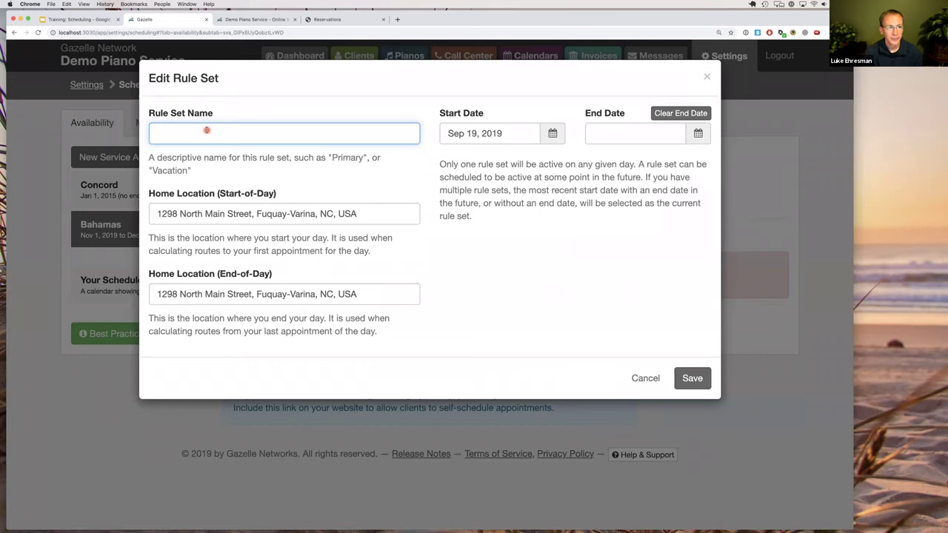
type("Default")
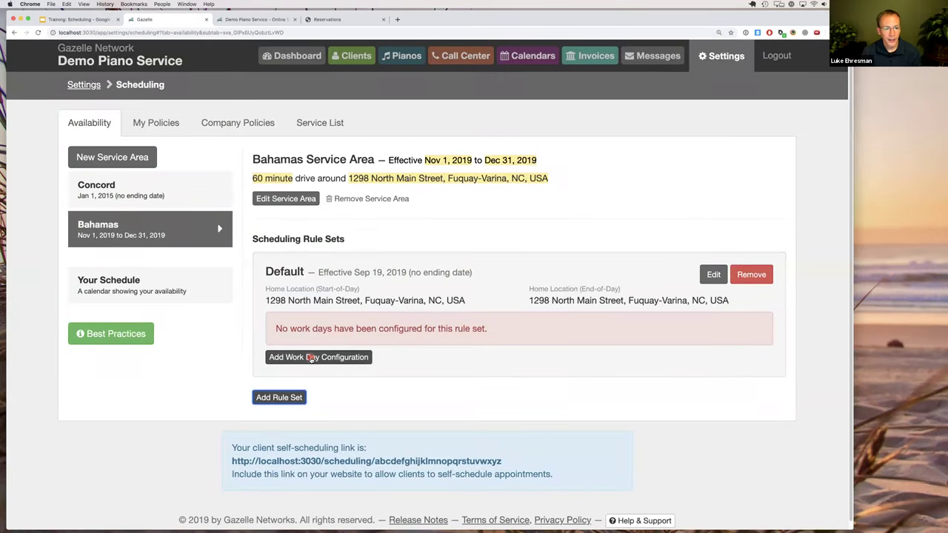
Add a Monday–Friday work-day configuration running 12 PM to 4 PM.
left_click(311, 357)
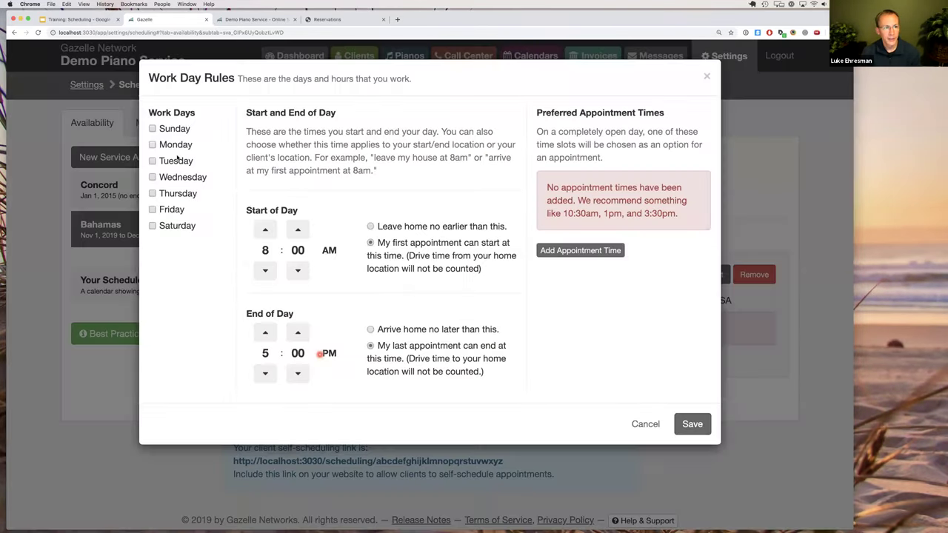
left_click(172, 147)
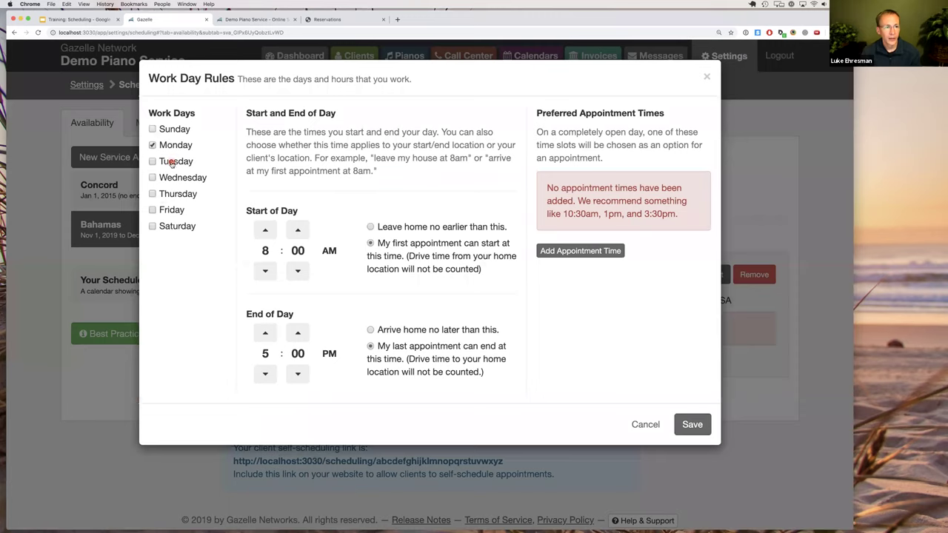
left_click(170, 161)
left_click(172, 178)
left_click(171, 194)
left_click(169, 211)
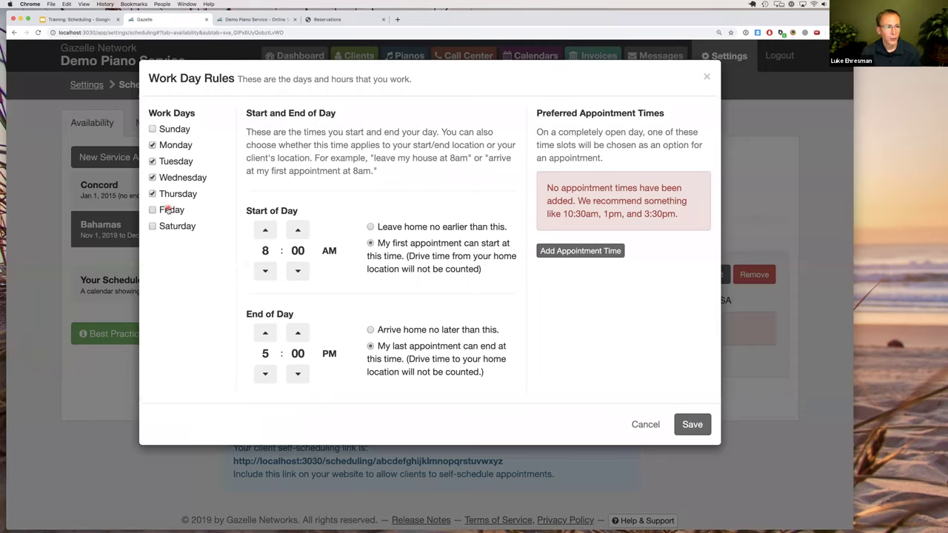
left_click(266, 272)
left_click(265, 230)
left_click(264, 230)
left_click(265, 231)
left_click(264, 230)
left_click(264, 230)
left_click(267, 374)
left_click(267, 374)
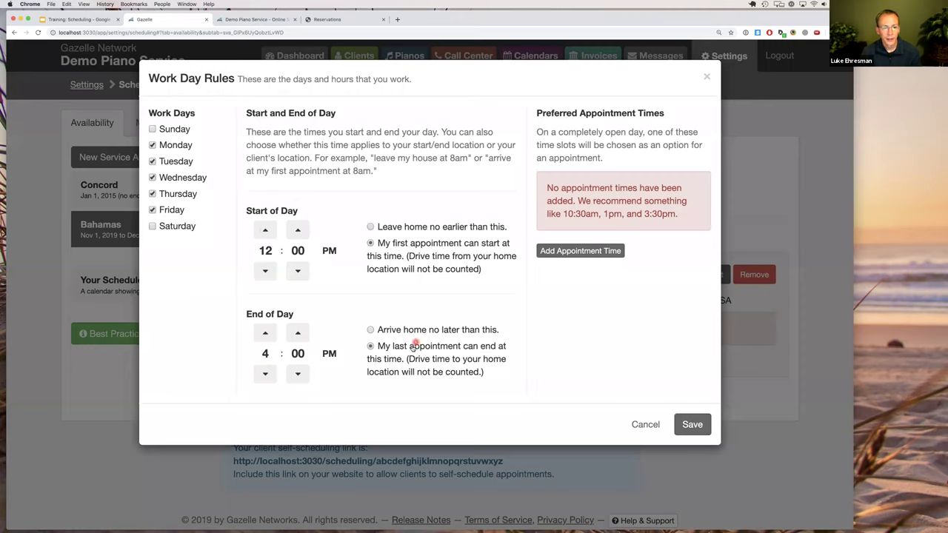
Add preferred times 12:00pm and 2:00pm and save the Mon–Fri configuration.
left_click(561, 253)
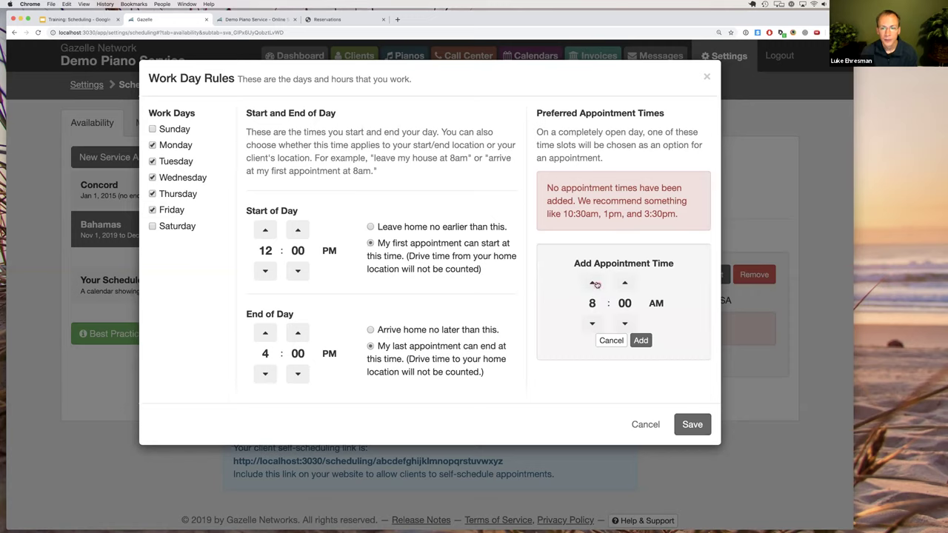
left_click(593, 284)
left_click(593, 284)
left_click(593, 284)
left_click(593, 283)
left_click(593, 284)
left_click(592, 324)
left_click(641, 341)
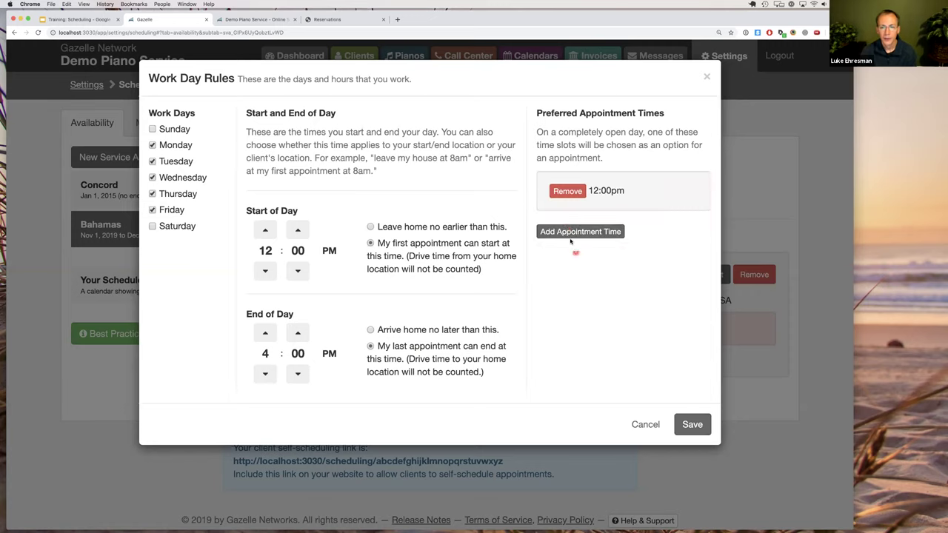
left_click(572, 232)
left_click(592, 264)
left_click(592, 264)
left_click(592, 264)
left_click(592, 263)
left_click(592, 263)
left_click(592, 263)
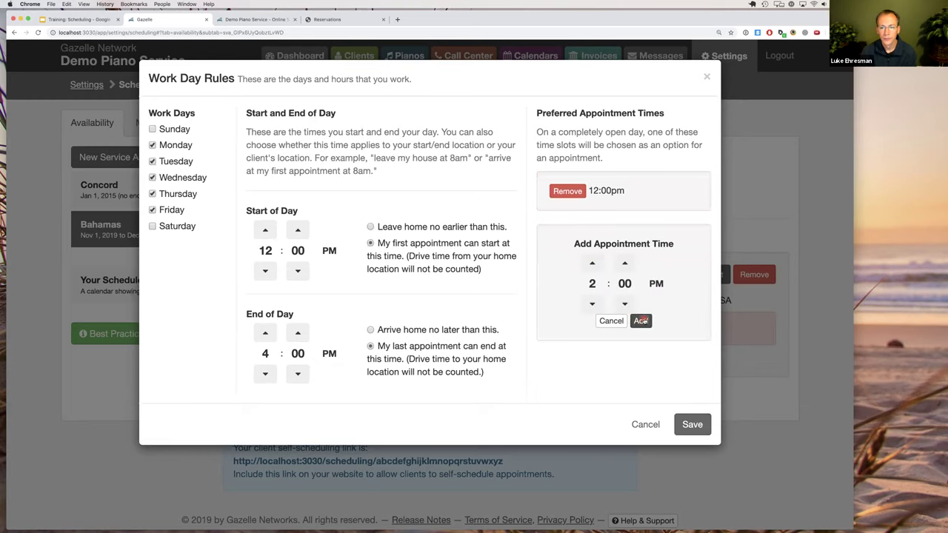
left_click(641, 321)
left_click(693, 424)
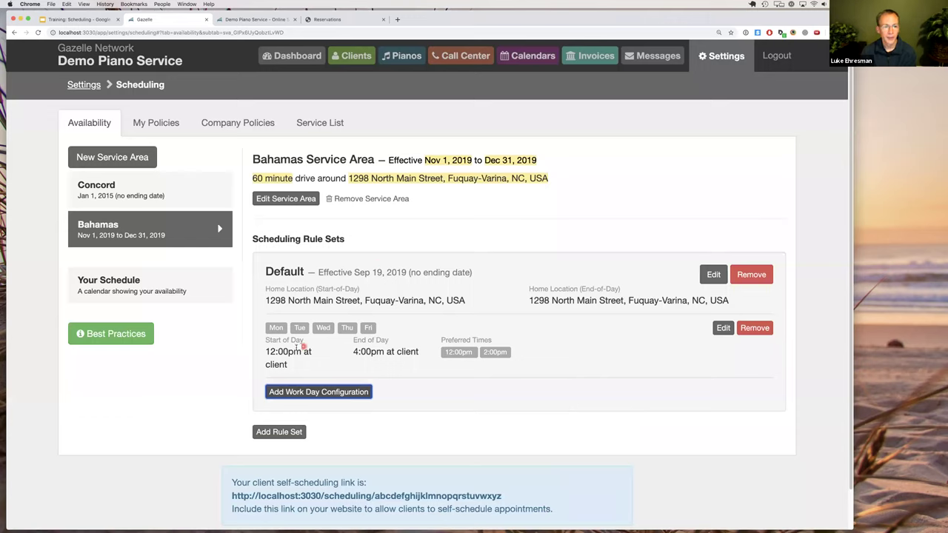
left_click(346, 357)
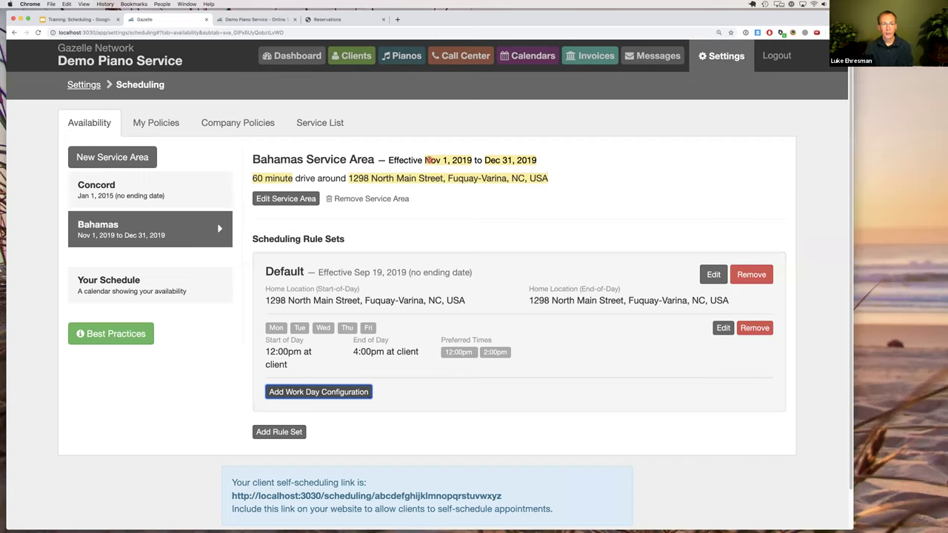
left_click_drag(426, 161, 537, 160)
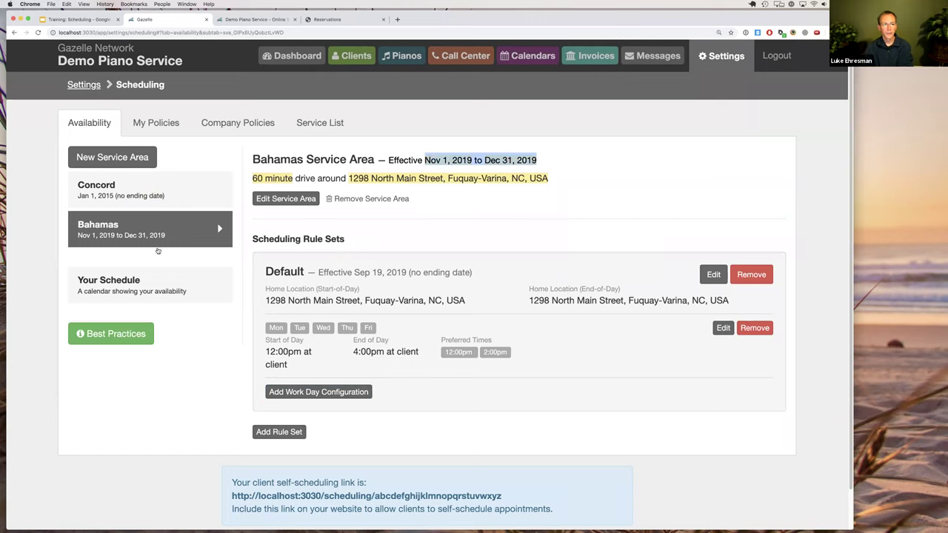
left_click(332, 301)
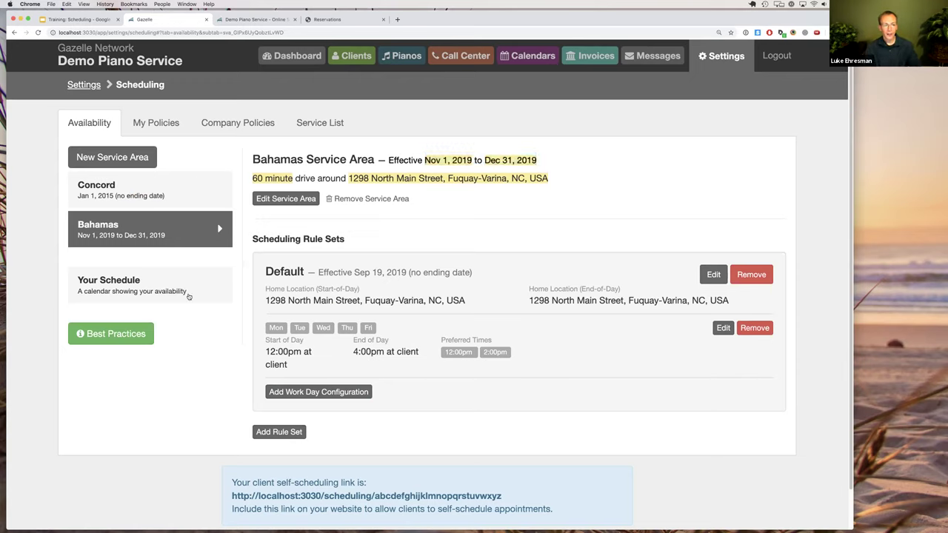
Check the availability calendar month by month through December 2019.
left_click(116, 287)
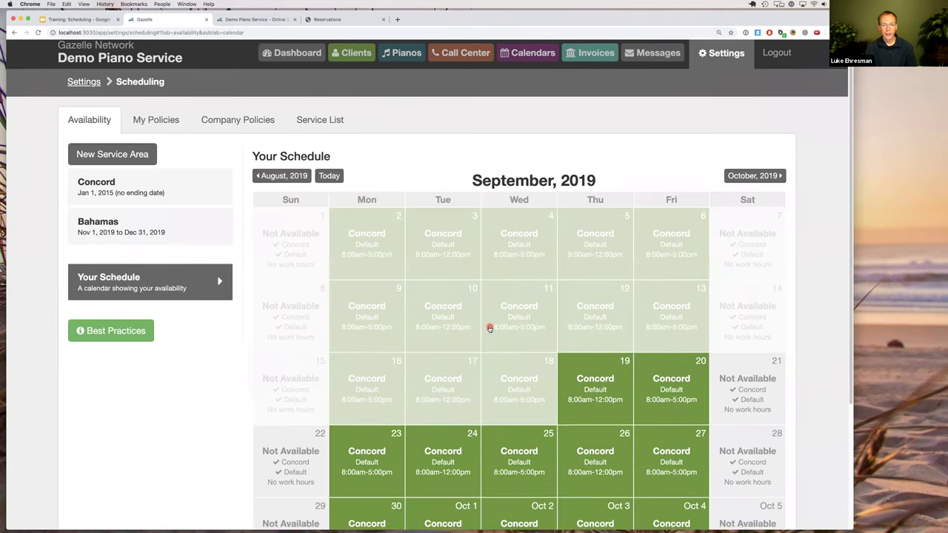
scroll(492, 328, "down", 2)
scroll(489, 328, "down", 2)
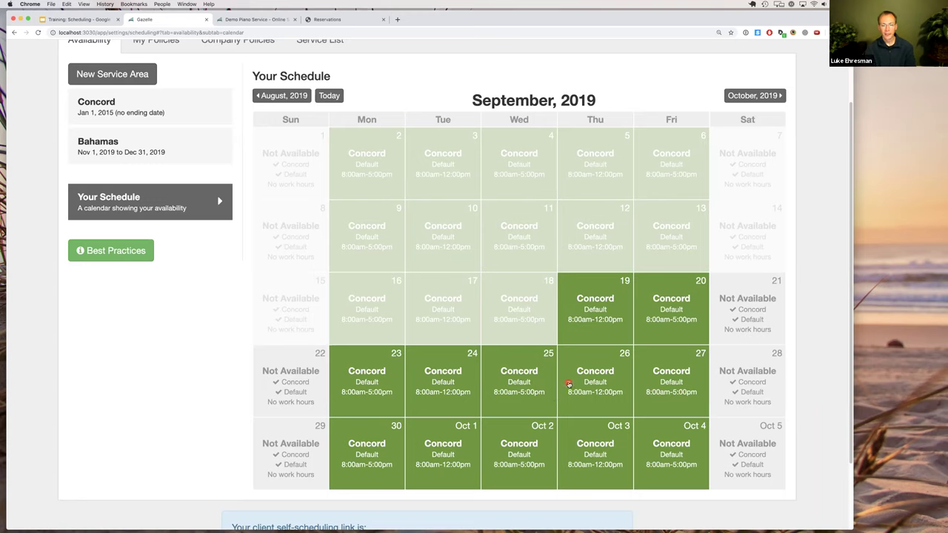
left_click(741, 97)
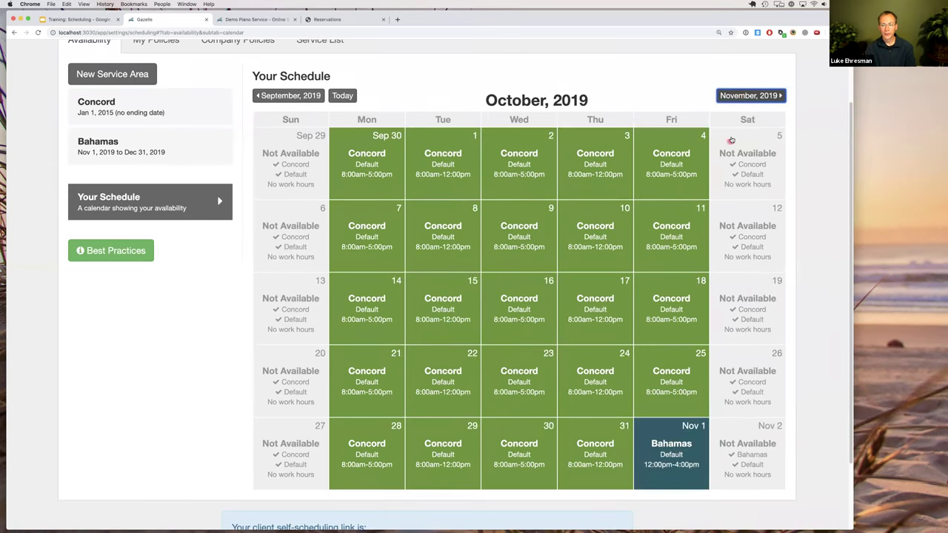
left_click(731, 97)
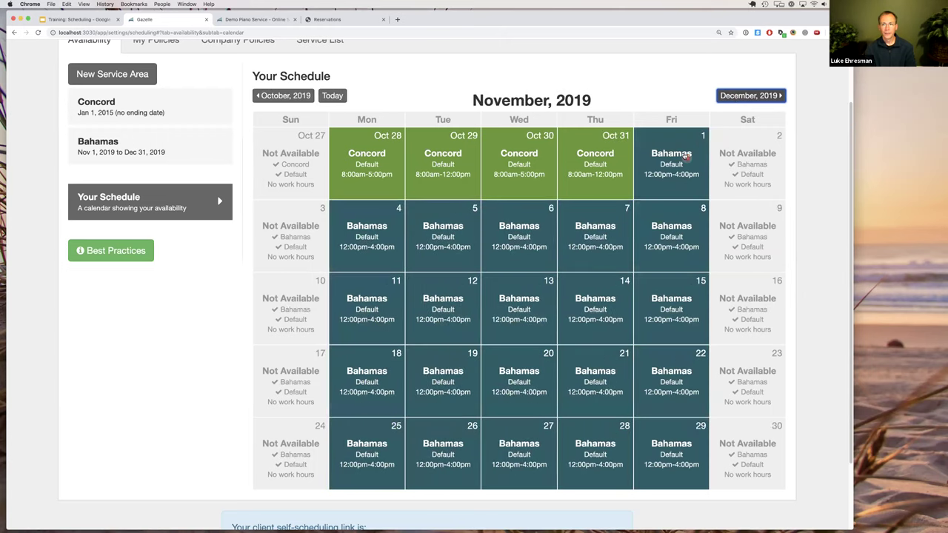
left_click(745, 96)
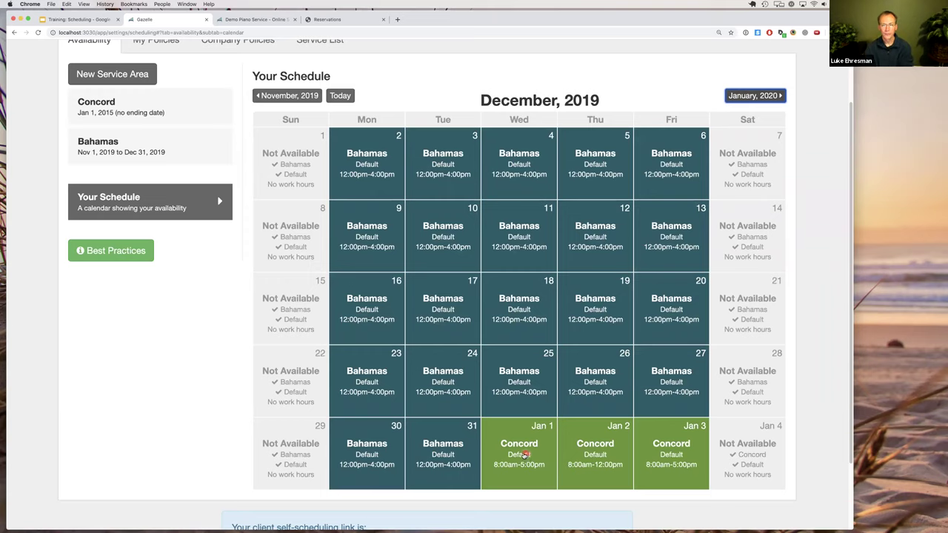
Return to the Training: Scheduling slides on the LIVE DEMO slide.
scroll(529, 386, "up", 1)
scroll(529, 385, "up", 3)
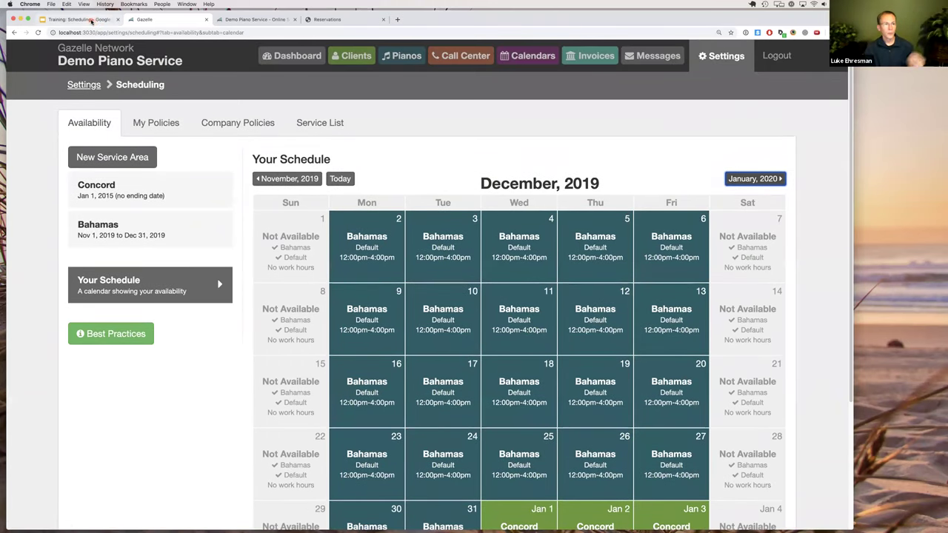
left_click(94, 20)
scroll(79, 380, "down", 2)
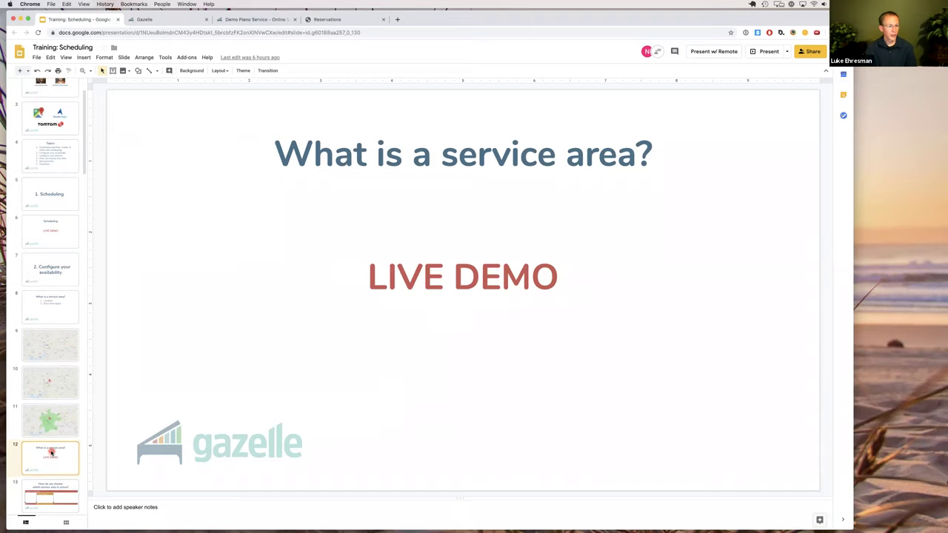
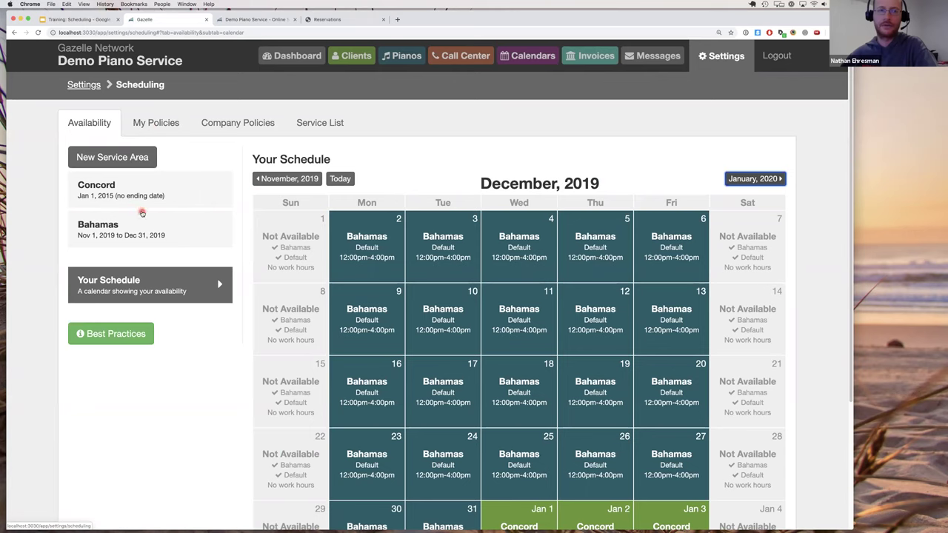
Select the Concord service area and review its Default rule set's home locations and work-day hours.
left_click(141, 197)
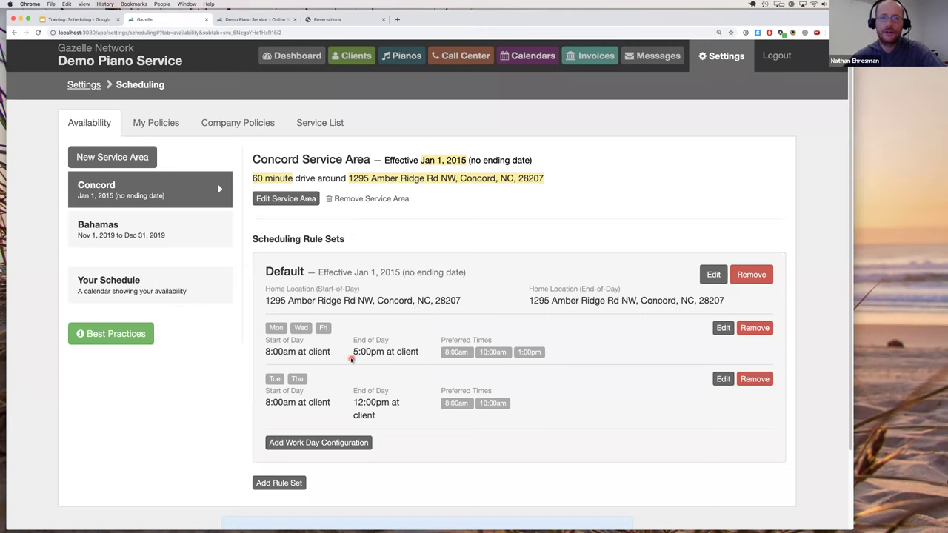
left_click_drag(278, 272, 330, 311)
left_click_drag(299, 351, 293, 352)
left_click(381, 354)
left_click(341, 347)
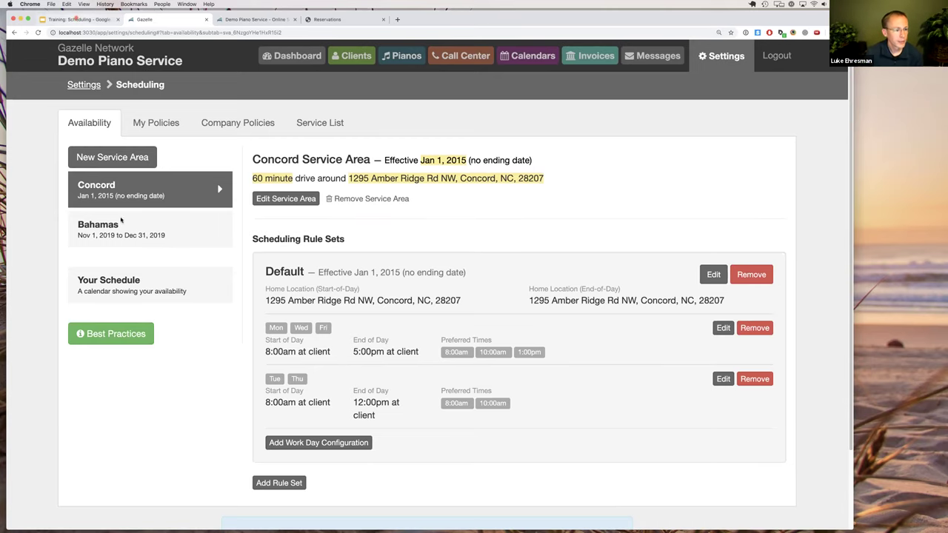
In the Training: Scheduling deck, go to slide 30, the 'New York City - bridges, tunnels' map.
left_click(76, 20)
scroll(40, 285, "down", 12)
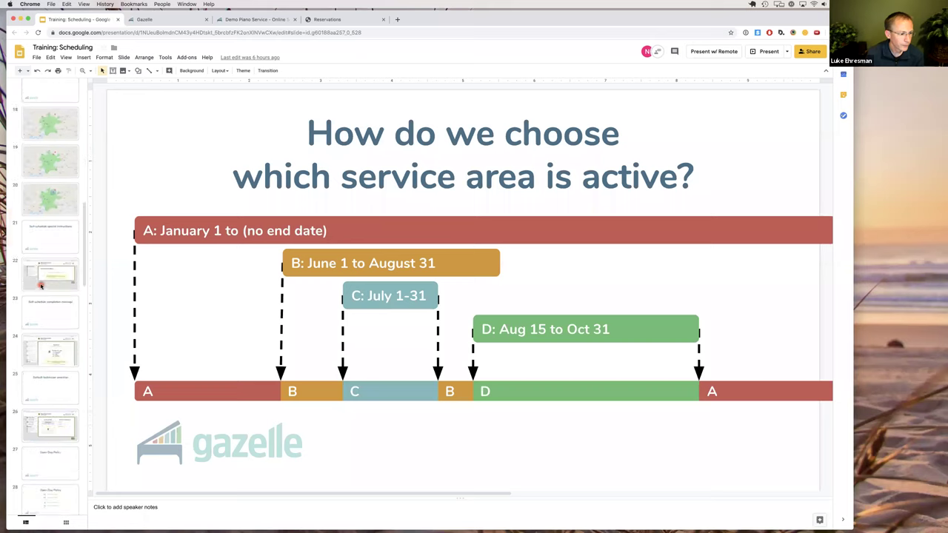
left_click(51, 340)
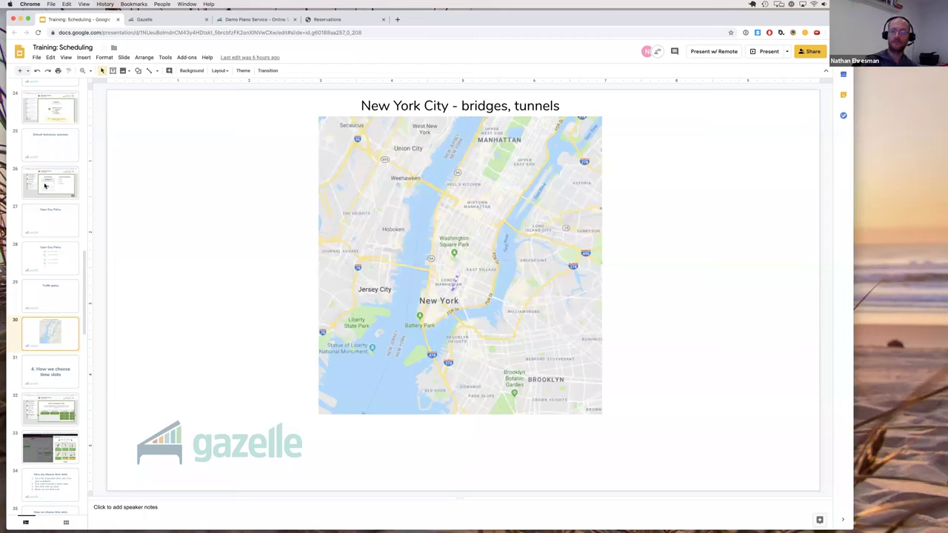
Scroll the filmstrip back up and show slide 16, '3. Configure your policies'.
scroll(49, 183, "up", 10)
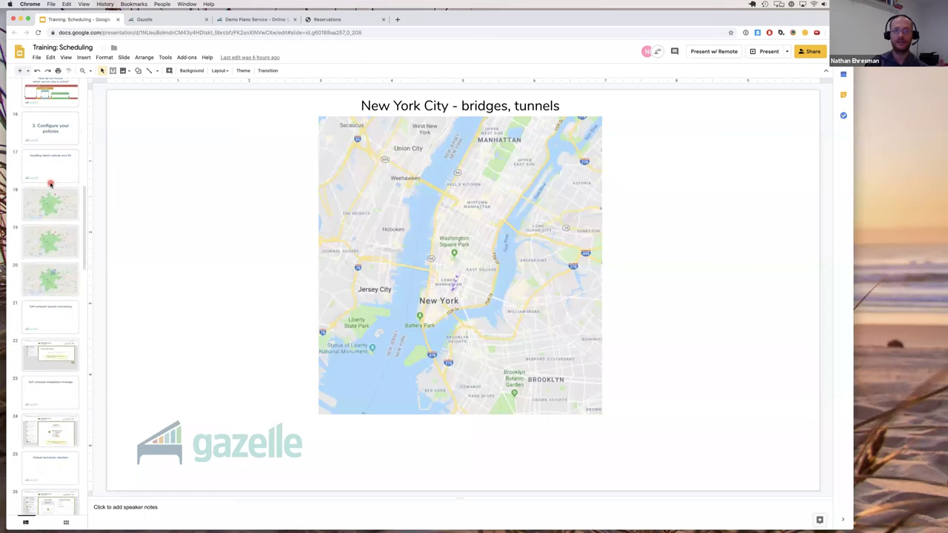
scroll(50, 184, "up", 2)
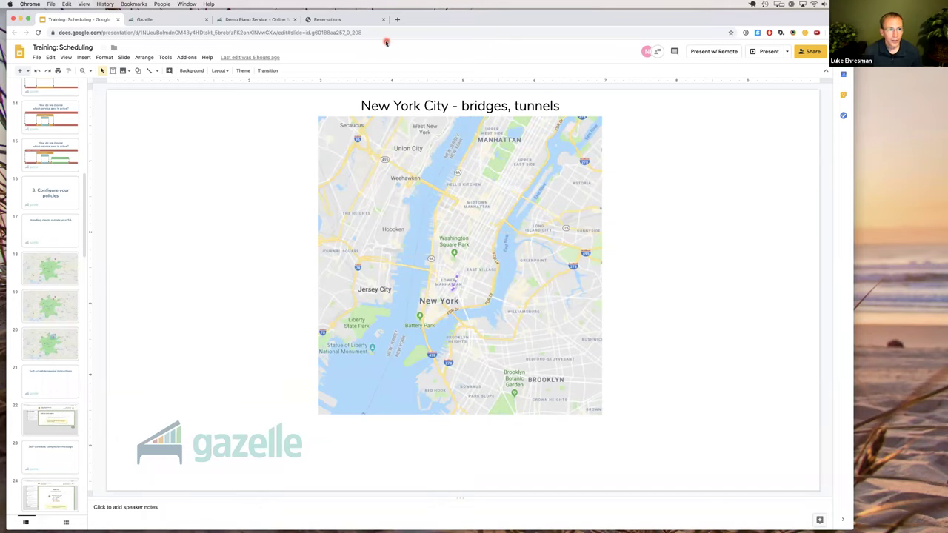
left_click(54, 196)
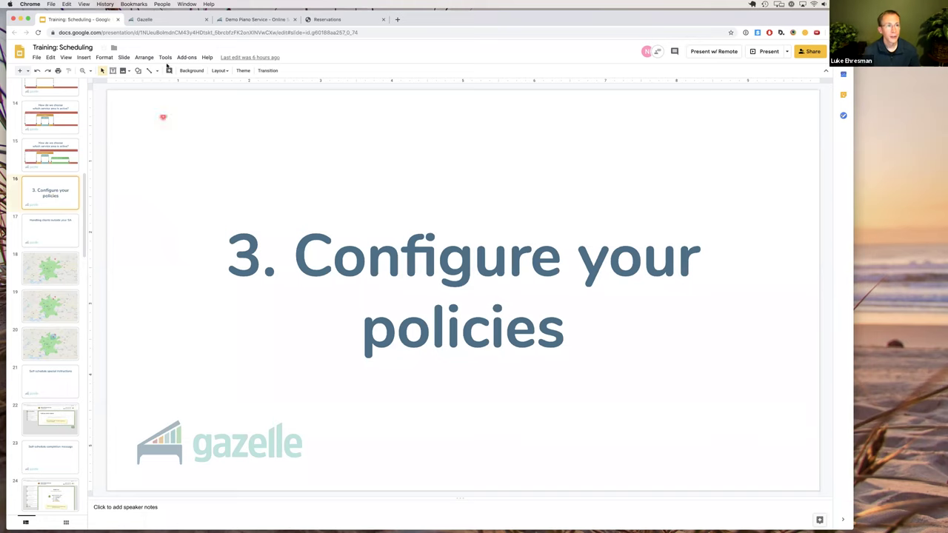
Return to Gazelle's Scheduling settings showing the Concord Default rule set.
left_click(157, 21)
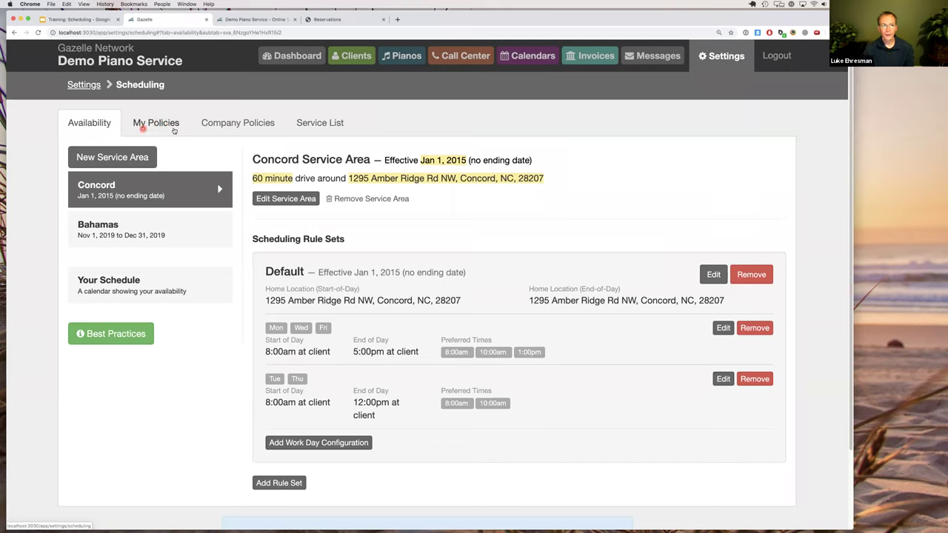
Under Company Policies, edit the 'Handling clients outside your service area' policy.
left_click(240, 124)
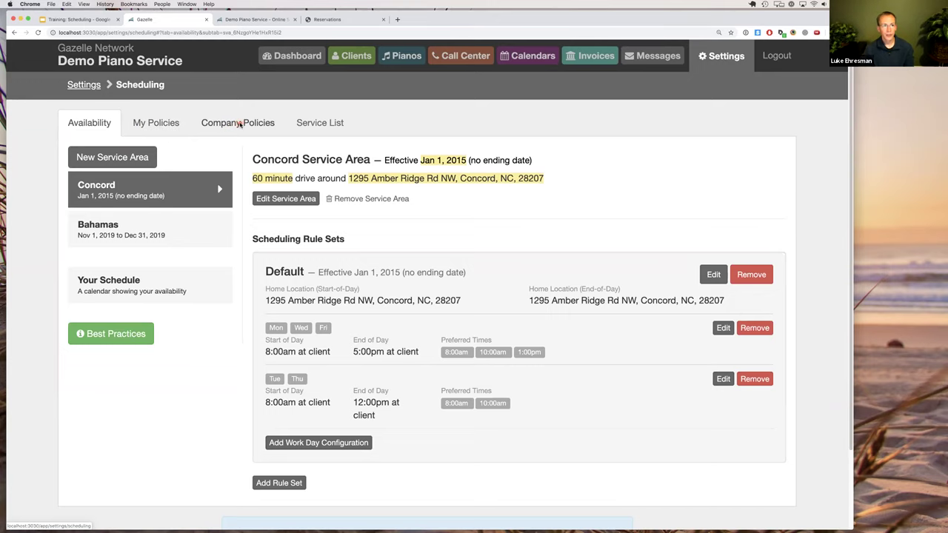
left_click(239, 124)
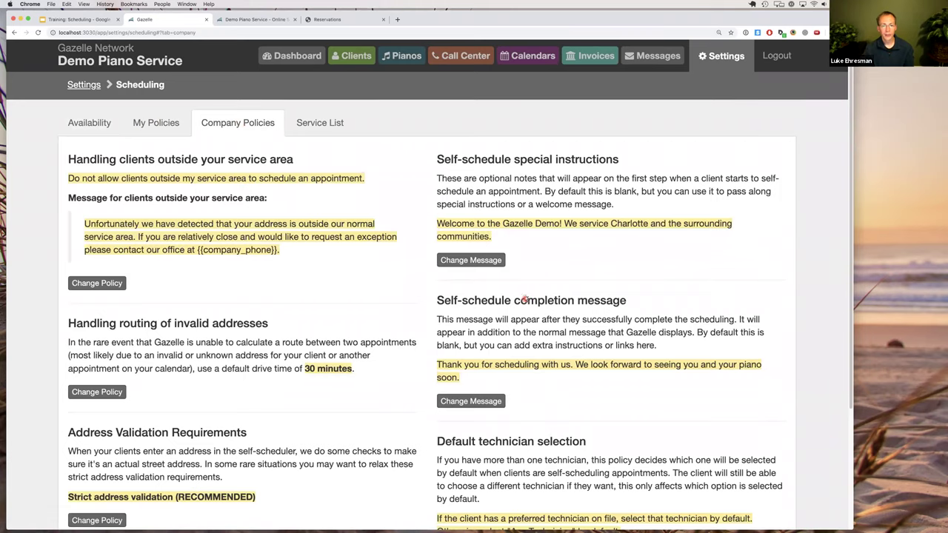
scroll(527, 299, "down", 1)
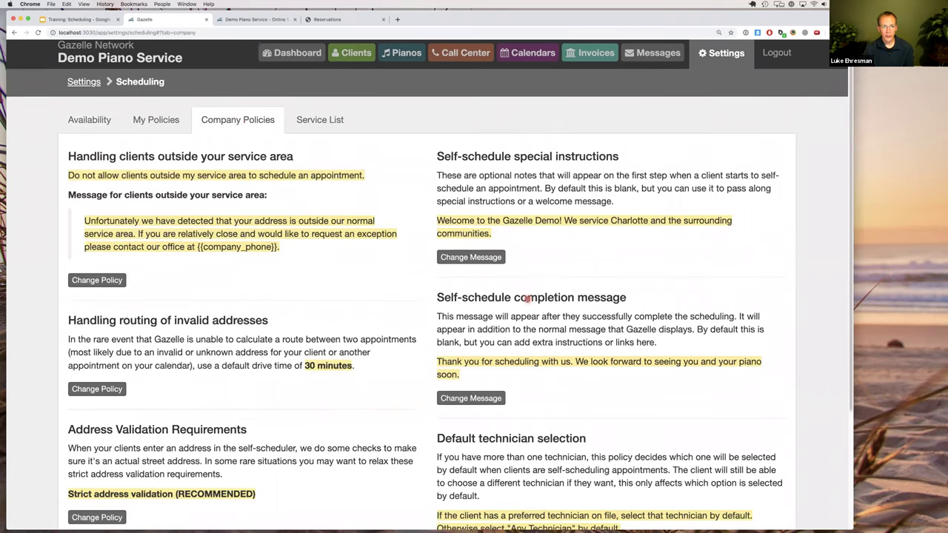
scroll(527, 299, "down", 4)
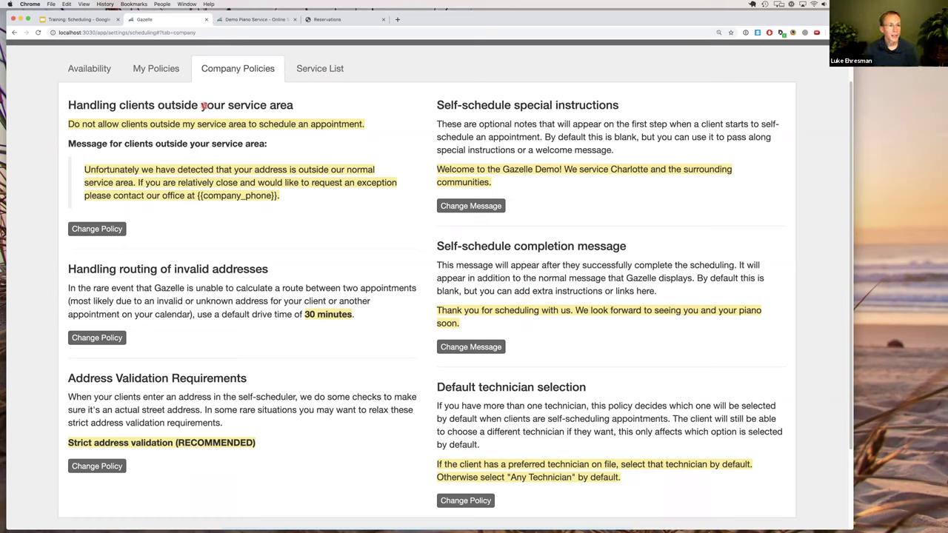
left_click_drag(215, 105, 102, 105)
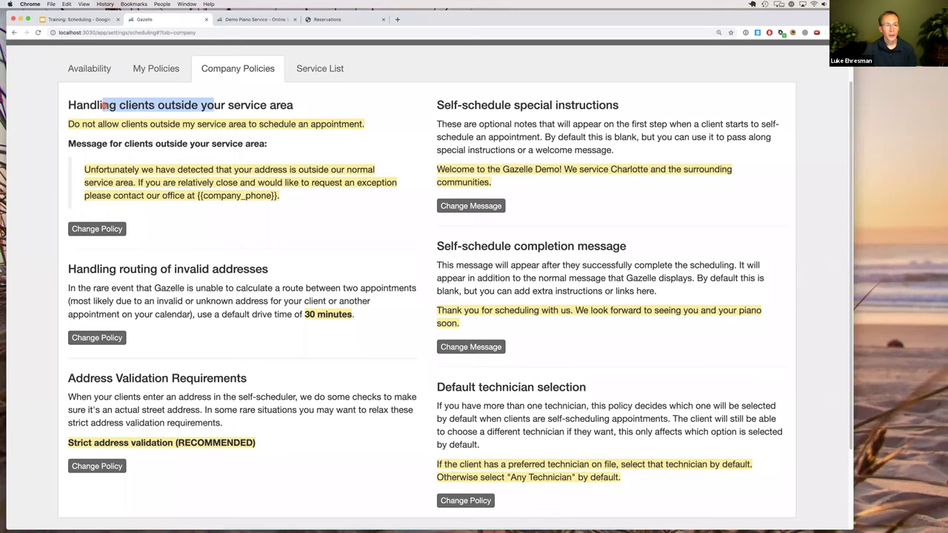
left_click(104, 106)
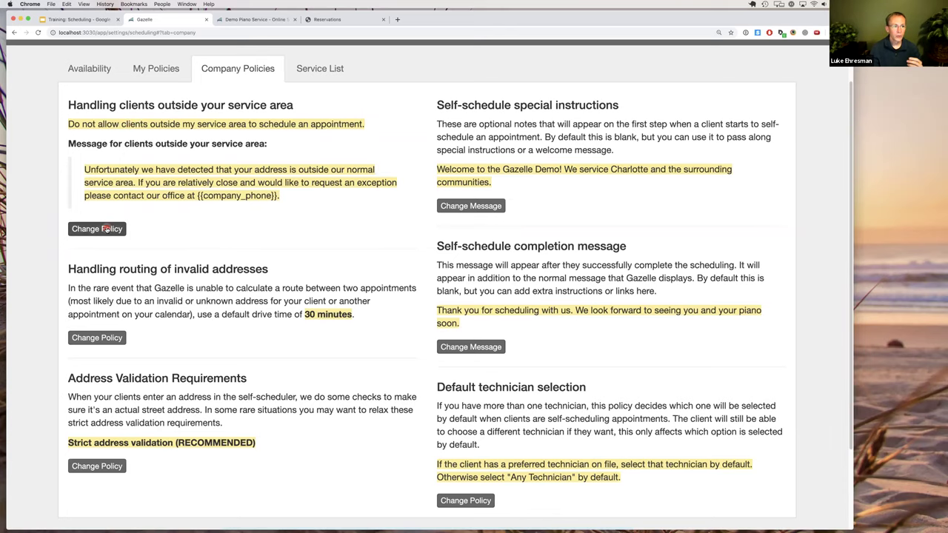
left_click(107, 230)
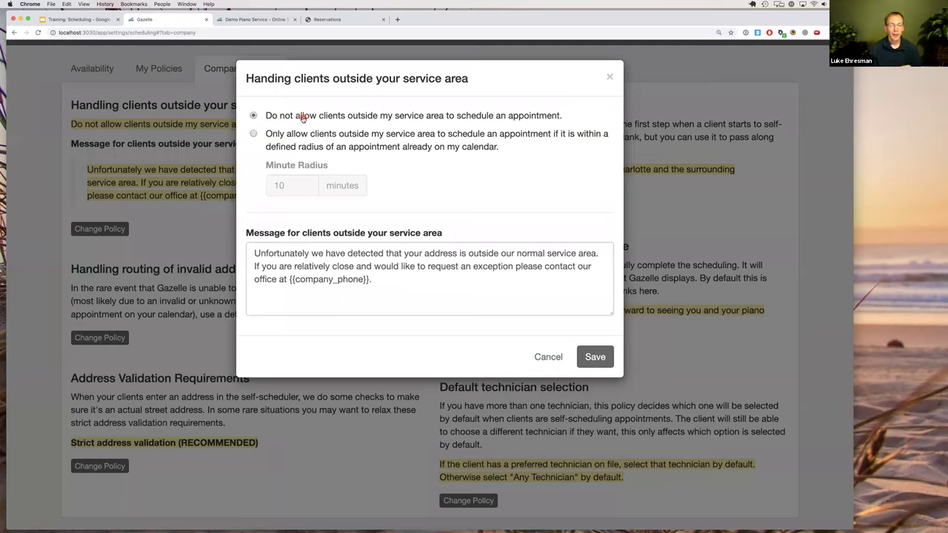
Review the {{company_phone}} message, choose the 10-minute-radius option for out-of-area clients, then return to the slides.
left_click_drag(373, 282, 255, 252)
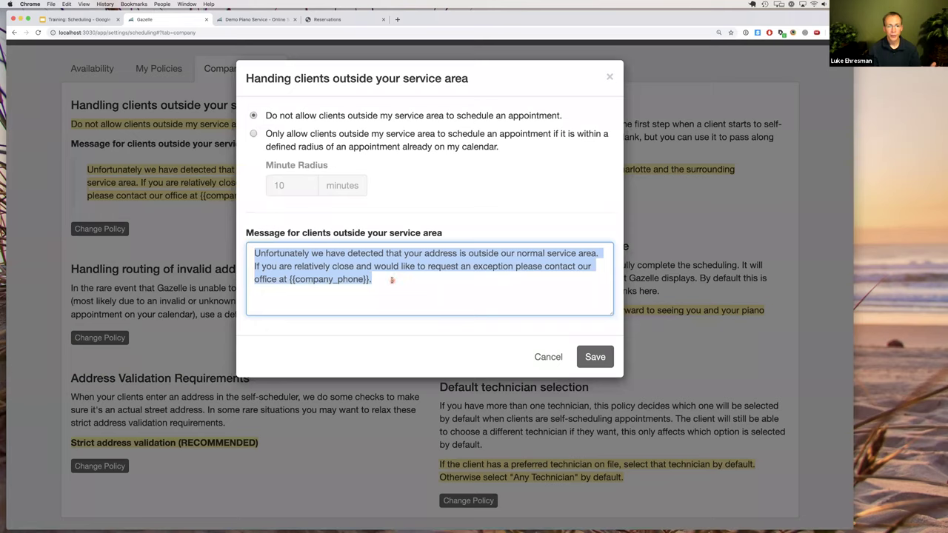
left_click(392, 280)
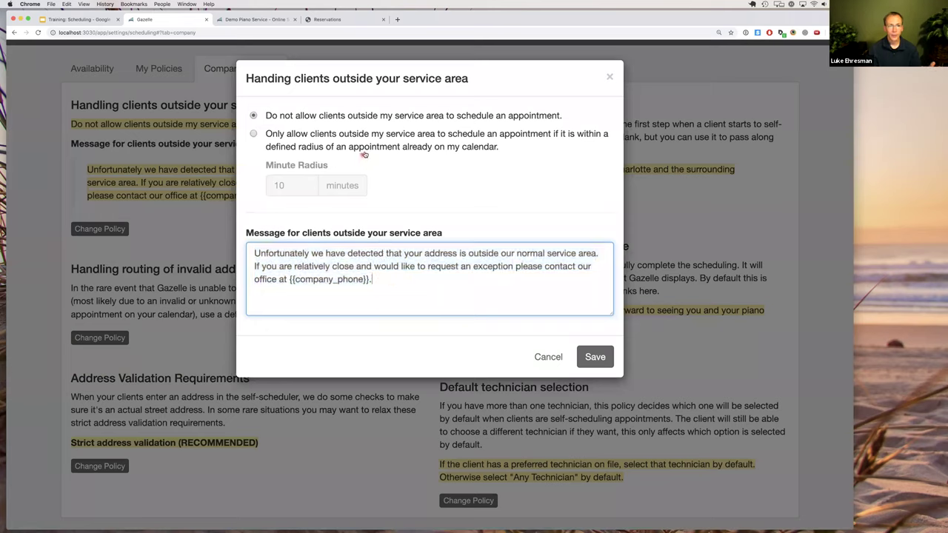
left_click_drag(370, 280, 290, 280)
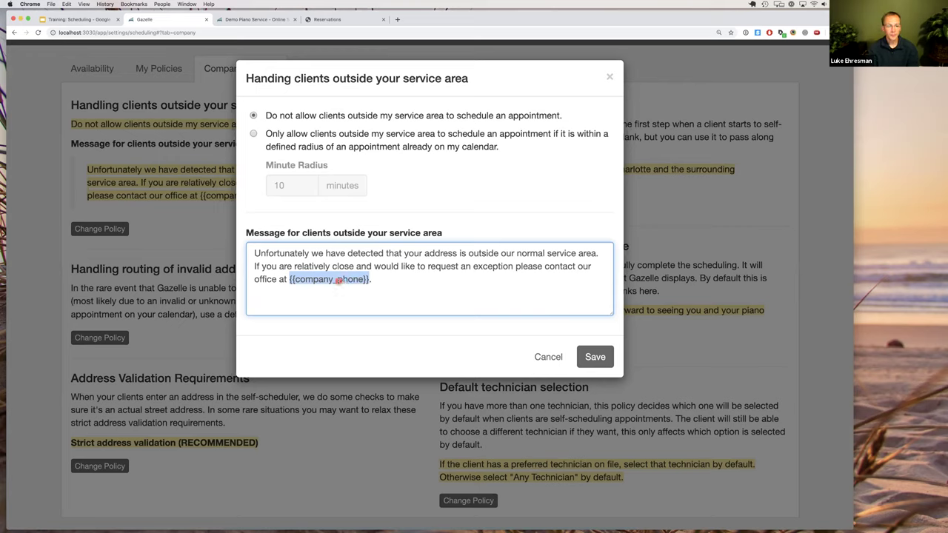
left_click(281, 139)
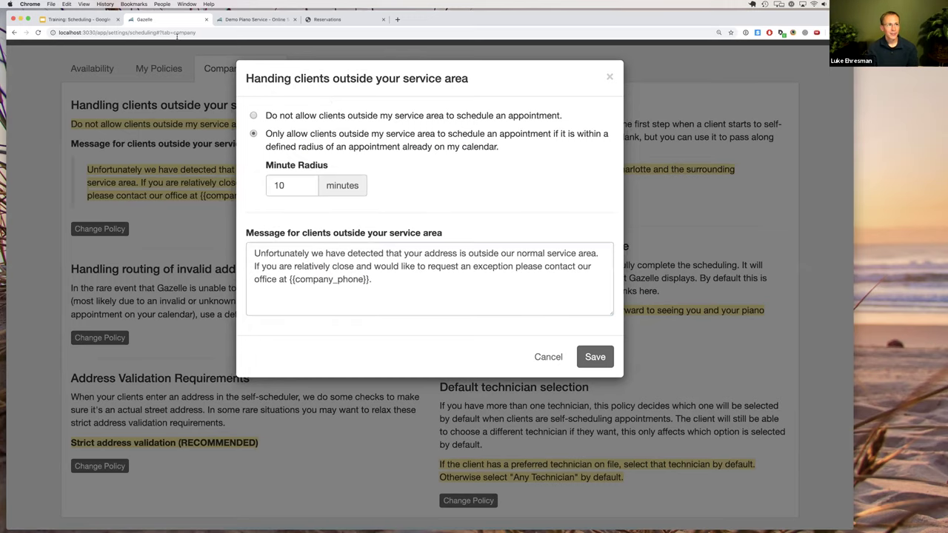
left_click(94, 21)
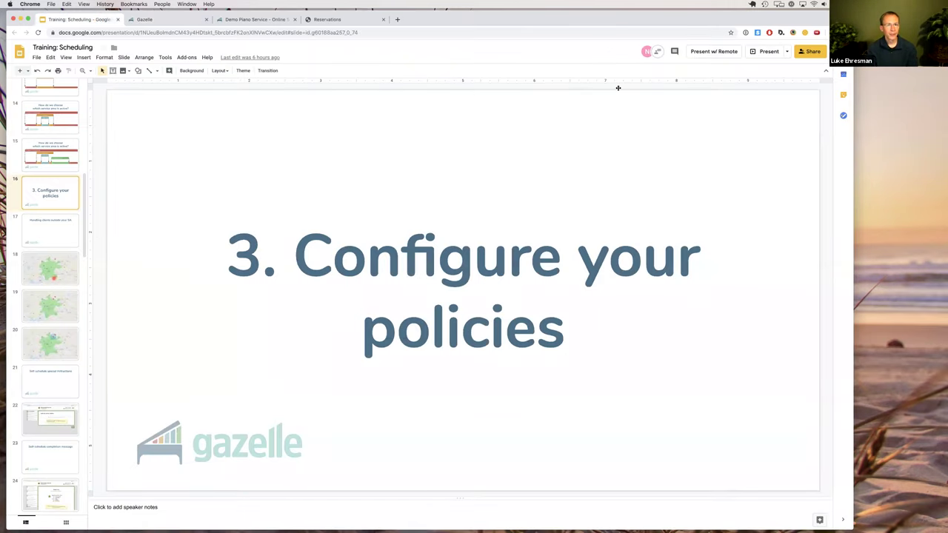
Step through Knoxville map slides 18–20 showing pins and radius areas, then go back to Gazelle.
left_click(63, 271)
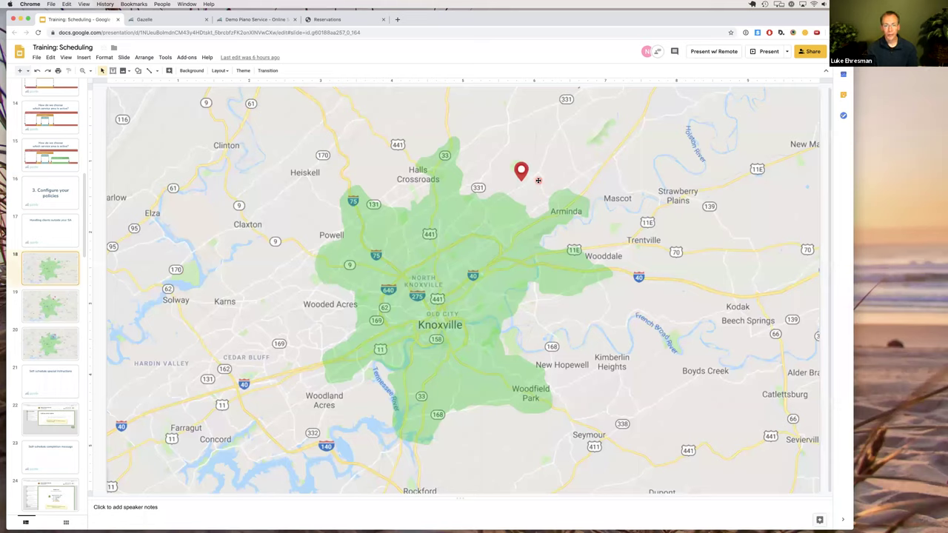
left_click(59, 309)
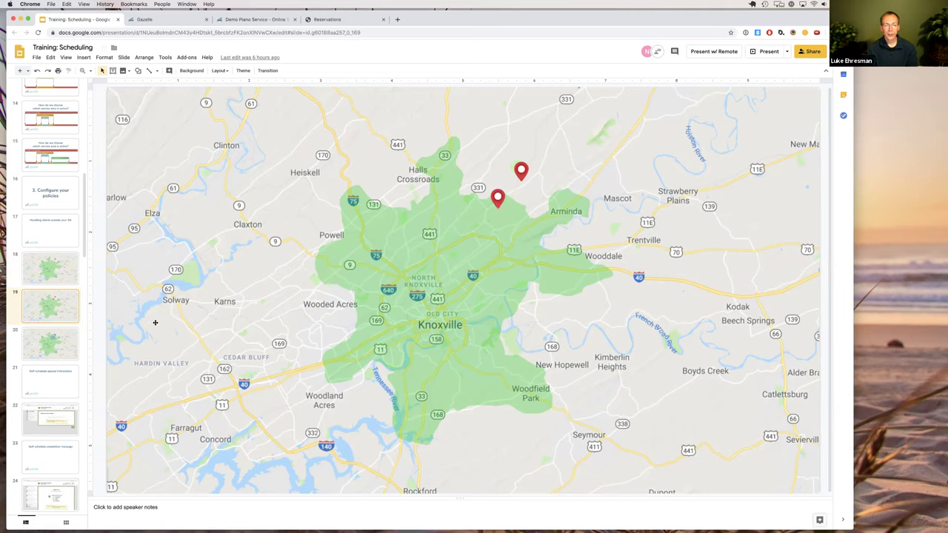
left_click(51, 349)
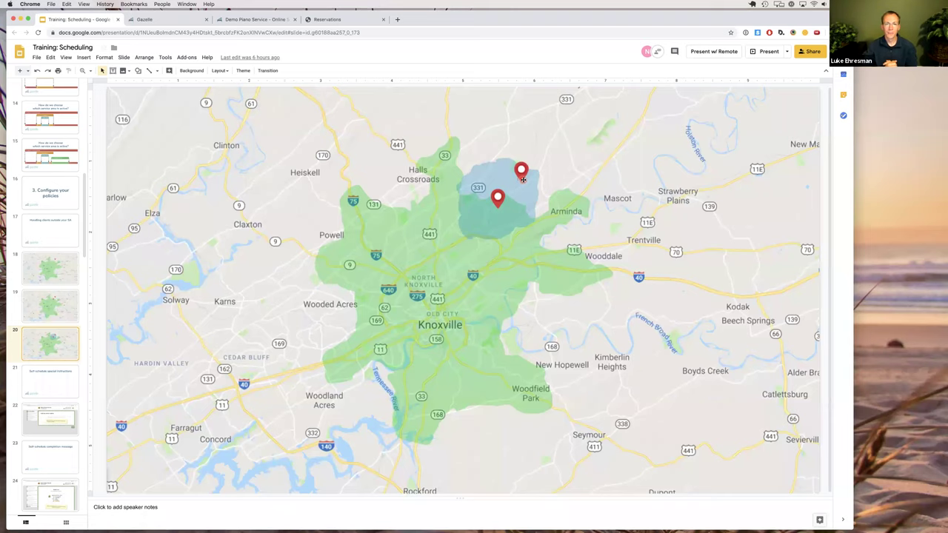
left_click(170, 20)
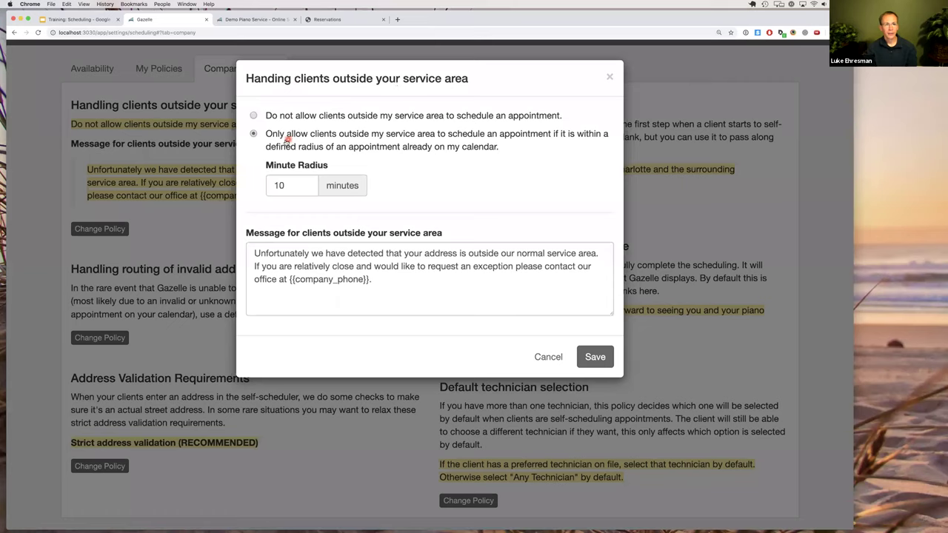
Select the 10-minute radius value, then cancel the dialog without saving.
double_click(277, 185)
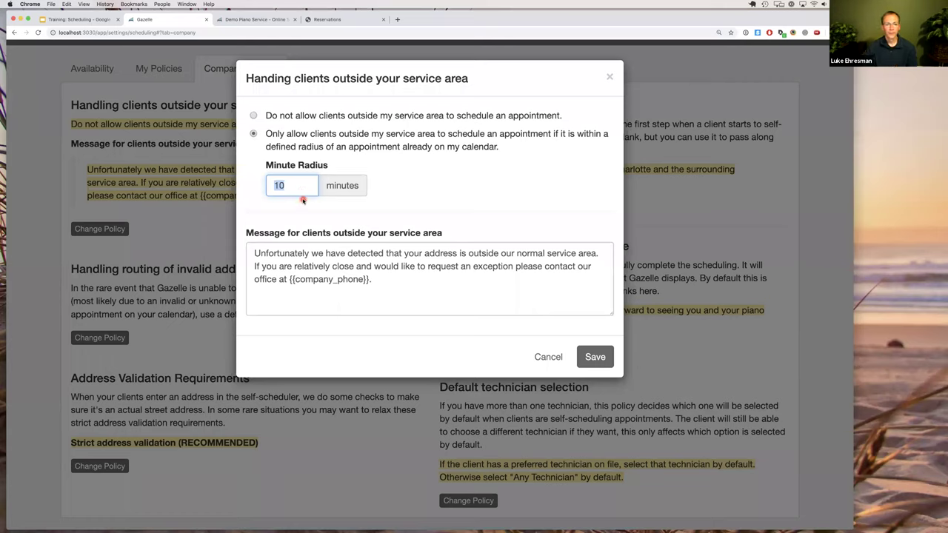
left_click(547, 357)
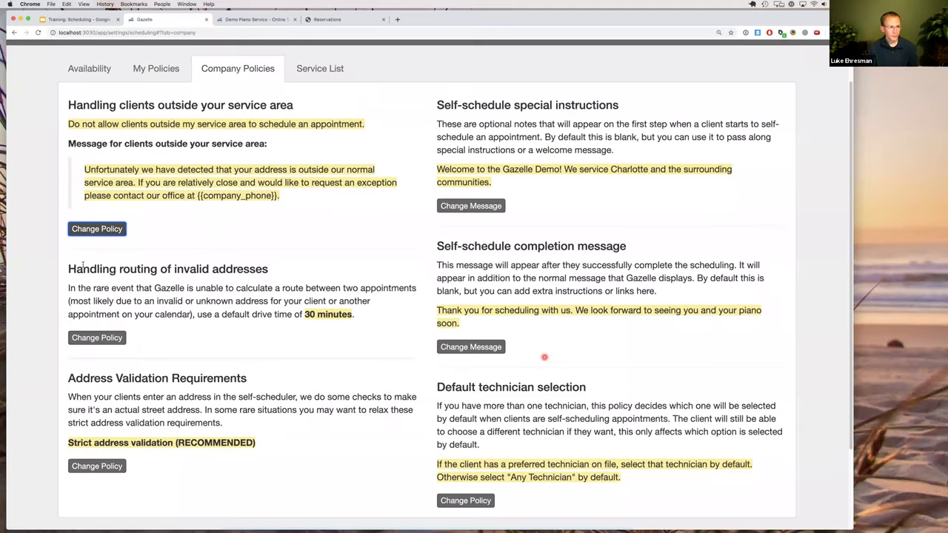
Highlight 'Handling routing of invalid addresses' and open its 30-minute default drive time policy.
left_click(255, 269)
triple_click(300, 272)
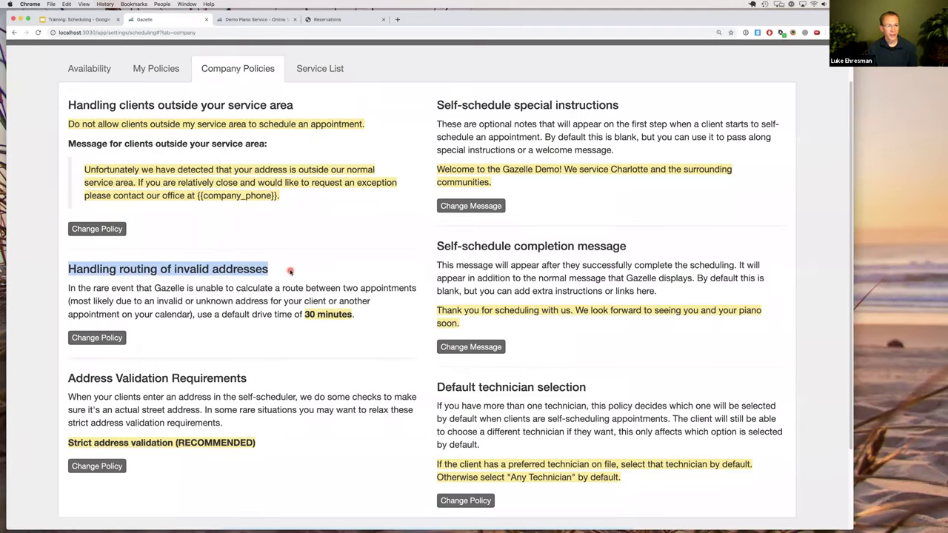
left_click(291, 271)
triple_click(258, 270)
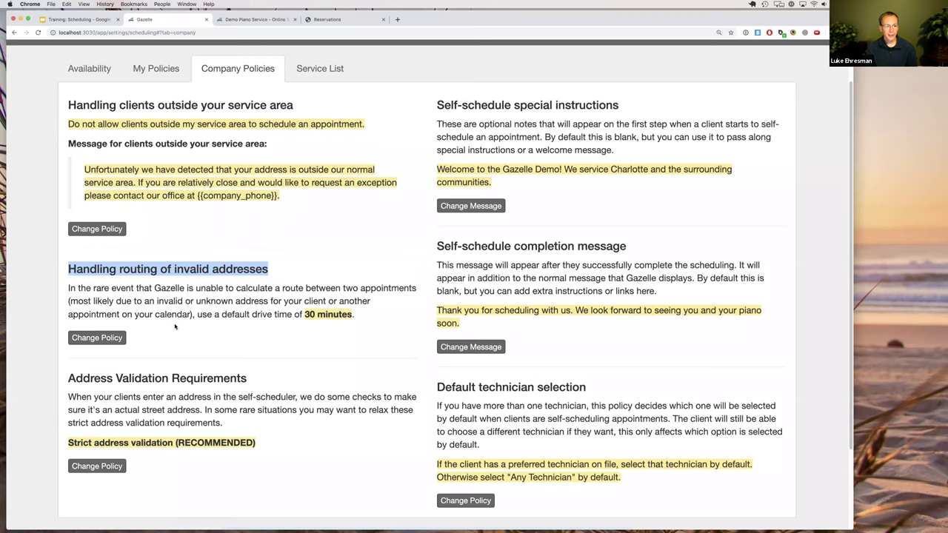
left_click(86, 340)
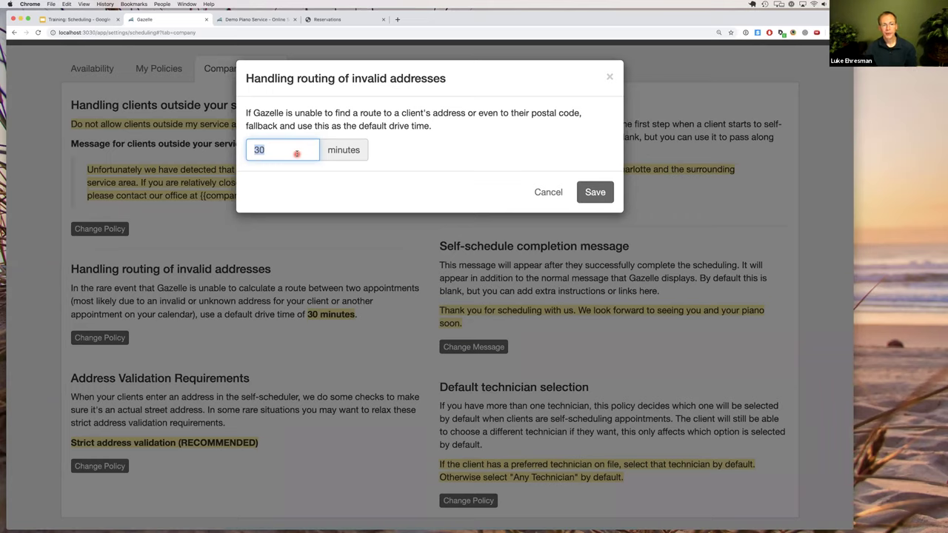
Try a 60-minute drive time, then cancel to keep the 30-minute default.
type("60")
left_click(540, 193)
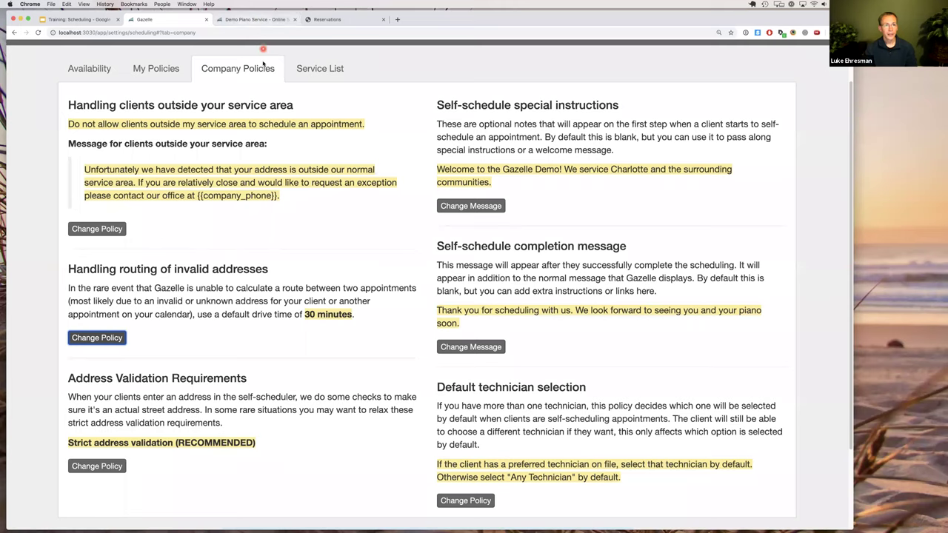
Open the Calendars view on September 19, 2019 and dismiss its scheduling options panel.
scroll(266, 81, "up", 3)
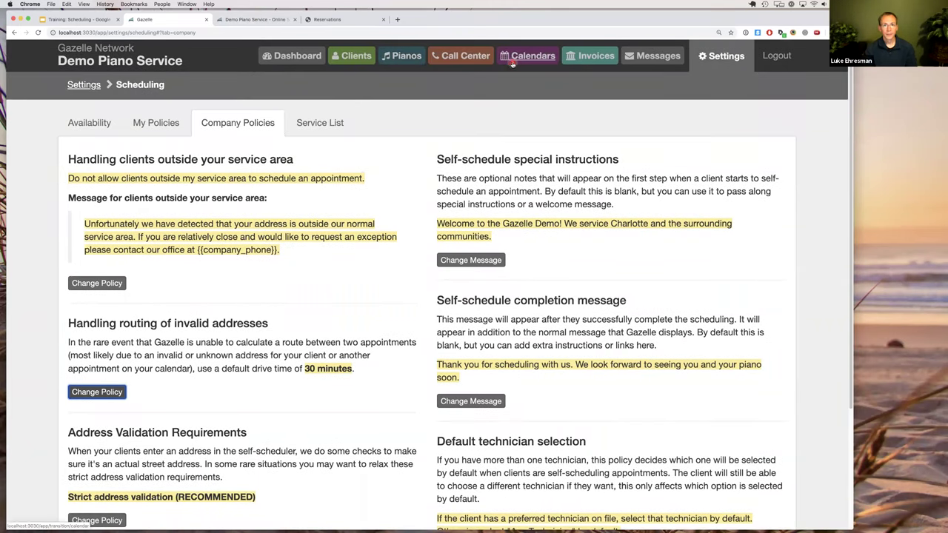
left_click(510, 65)
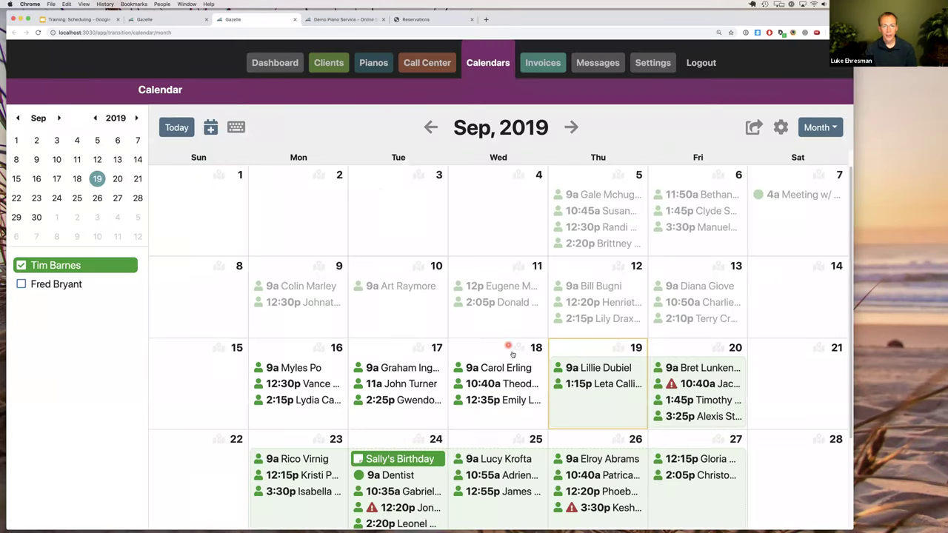
left_click(574, 407)
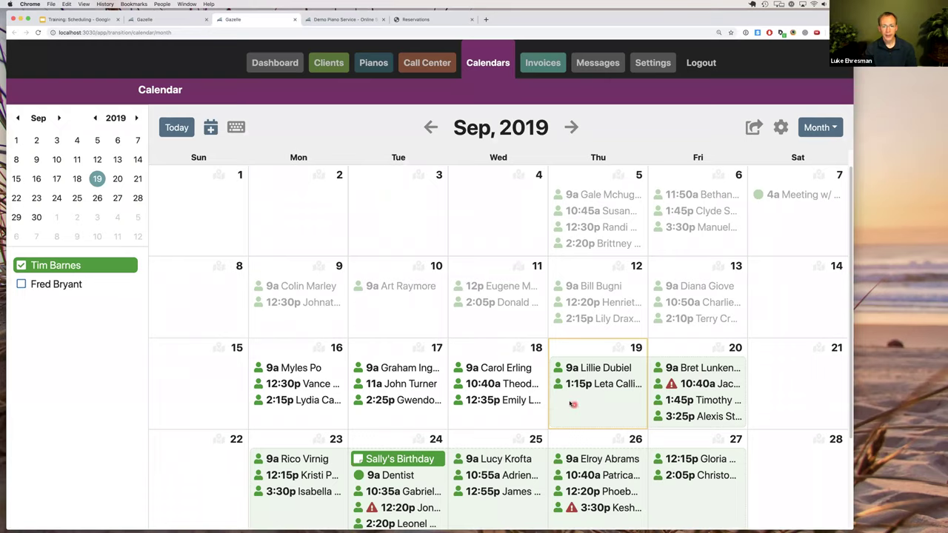
key("Escape")
Create a personal event on September 19 from 5:00 to 6:00 PM in day view.
left_click(637, 350)
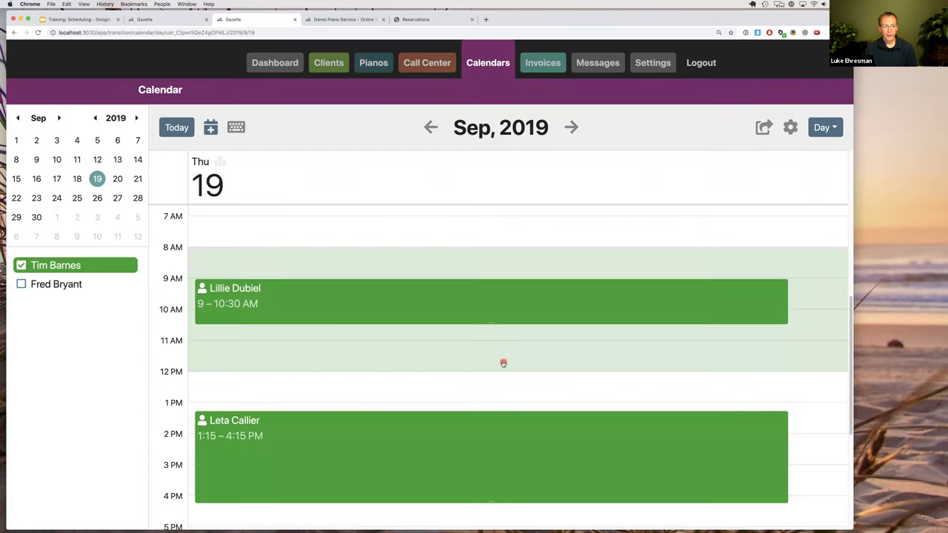
scroll(504, 363, "down", 3)
scroll(486, 368, "down", 2)
left_click_drag(468, 341, 472, 370)
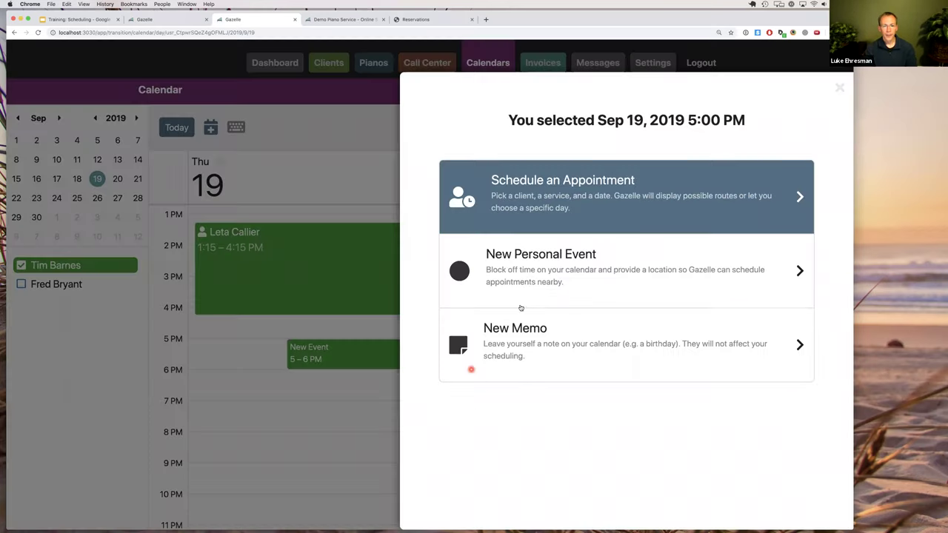
left_click(524, 283)
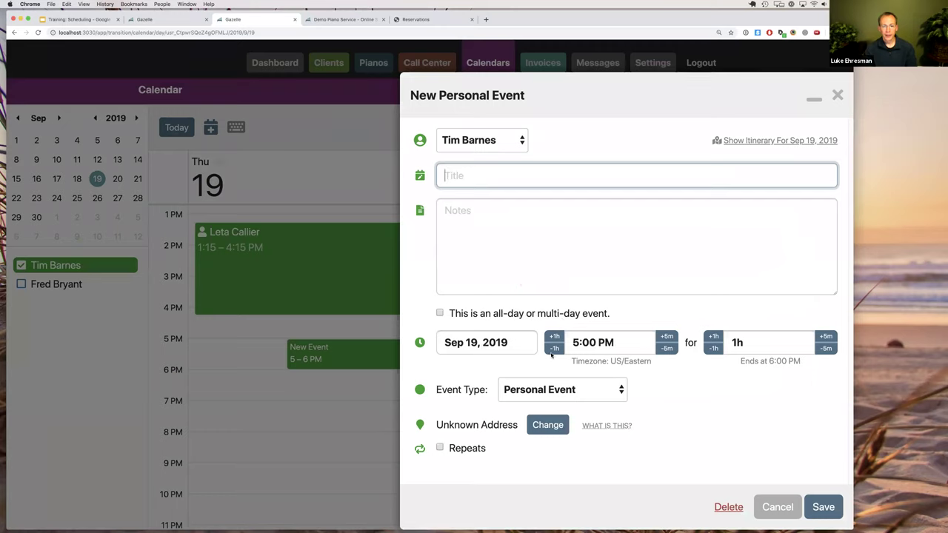
left_click_drag(454, 425, 508, 426)
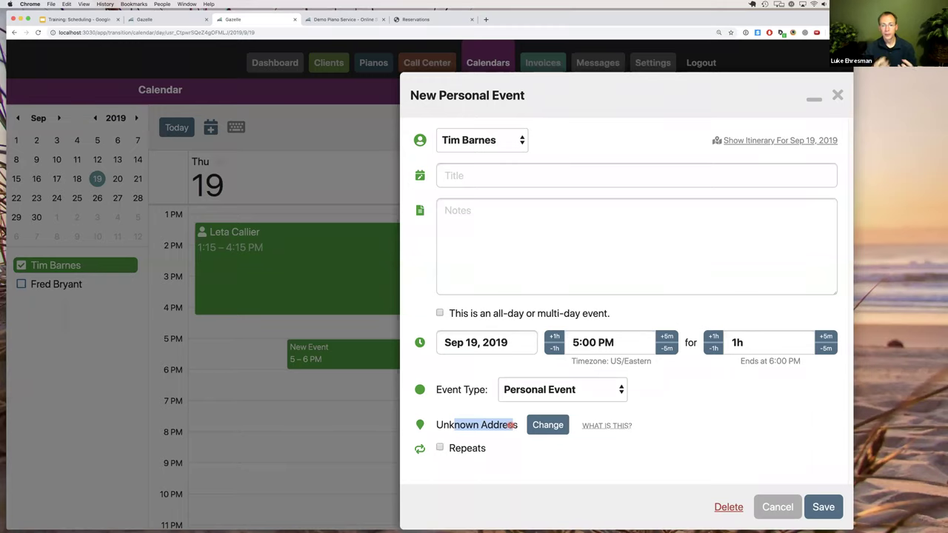
Check the event's saved-location options, then return to the invalid-address routing policy in scheduling settings.
left_click(550, 425)
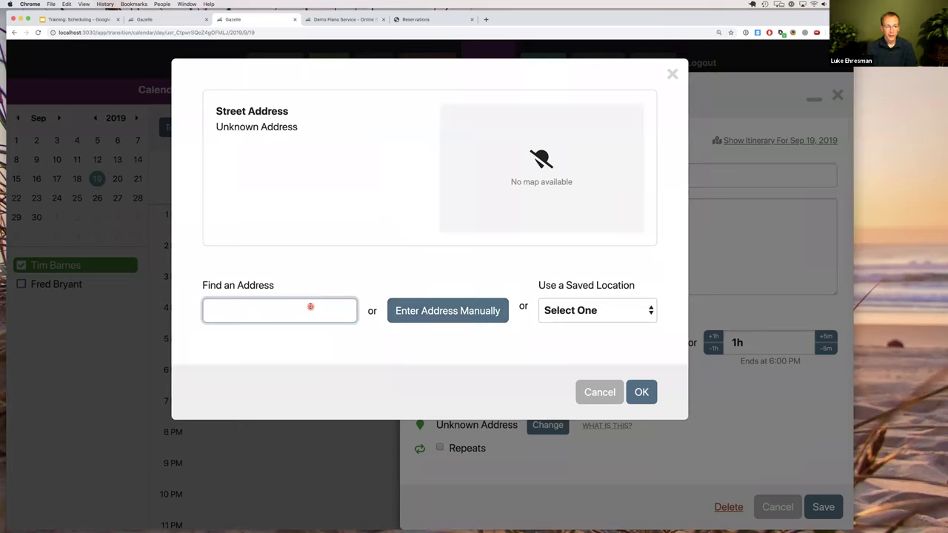
left_click(584, 310)
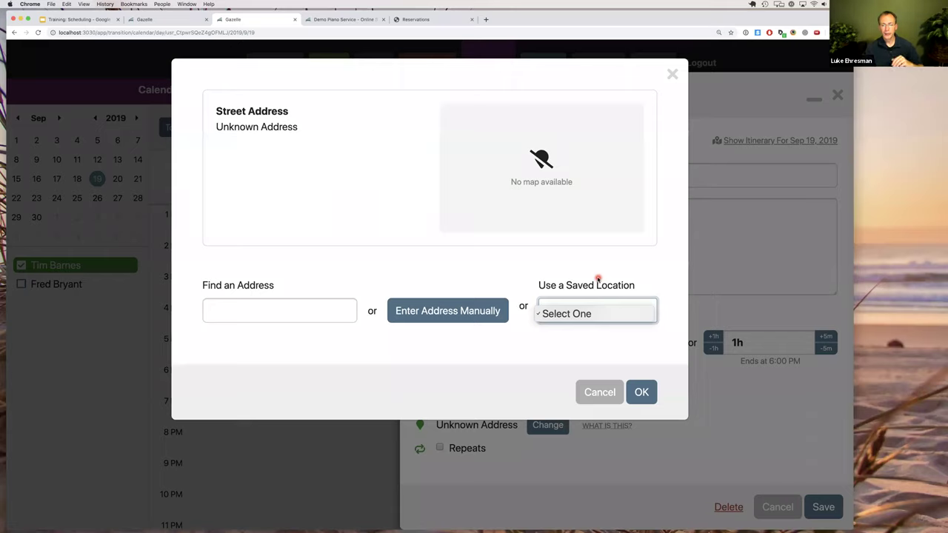
left_click(571, 314)
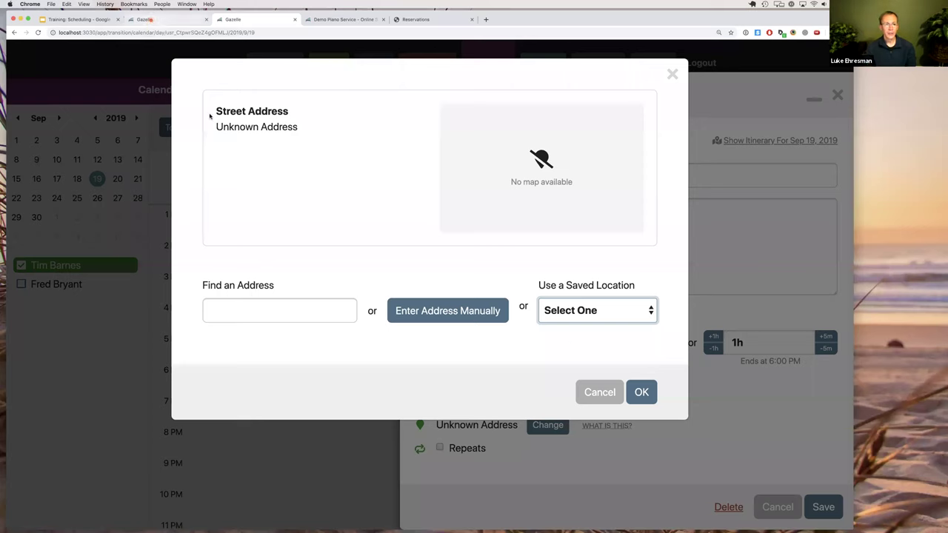
key("ctrl+shift+Tab")
left_click_drag(90, 323, 258, 323)
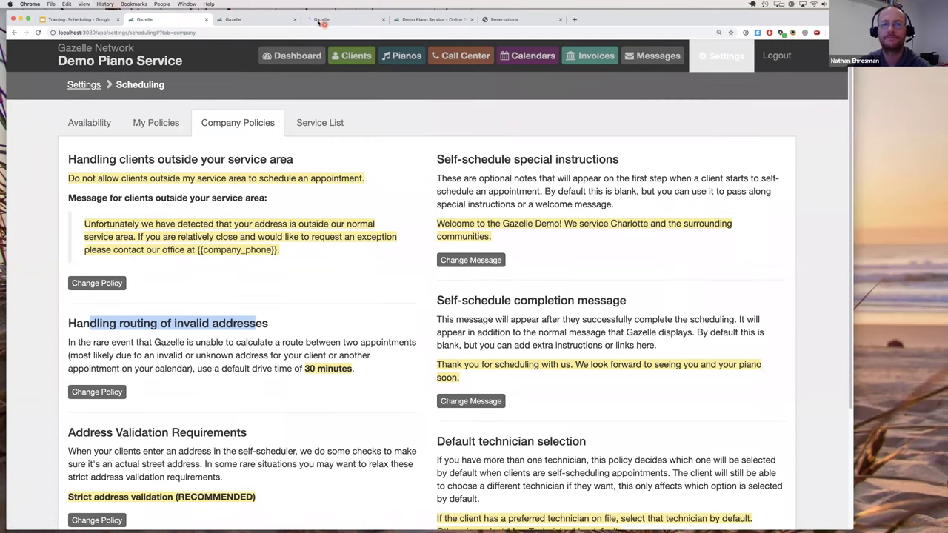
left_click(723, 55, "shift+super")
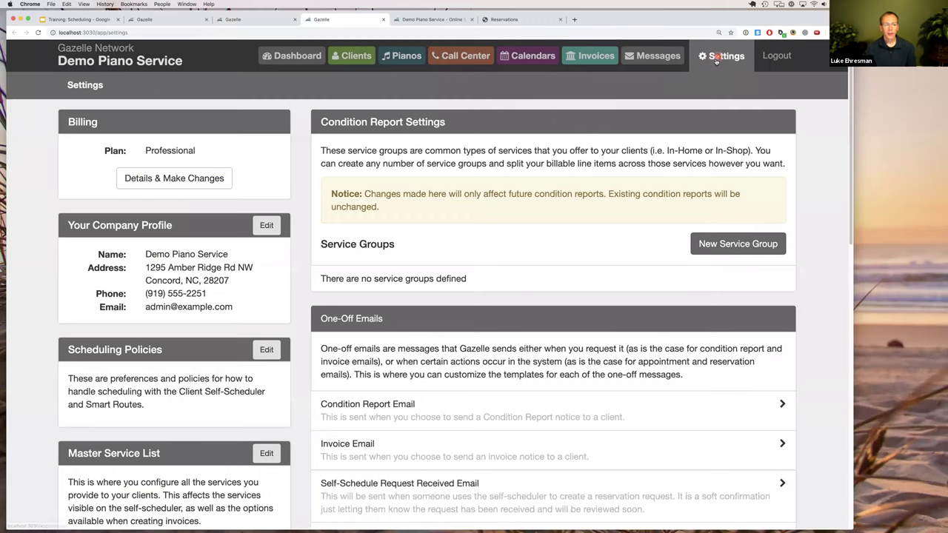
scroll(269, 291, "down", 5)
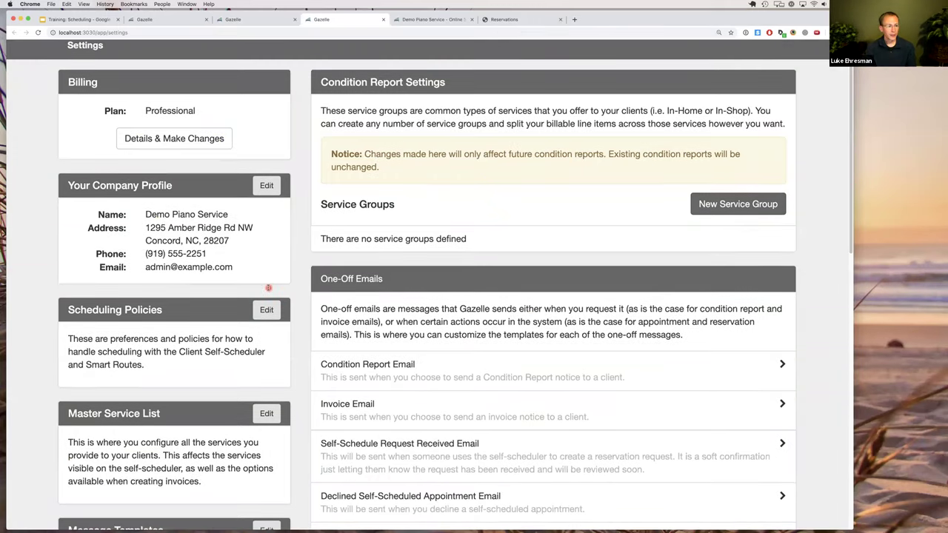
scroll(268, 291, "down", 5)
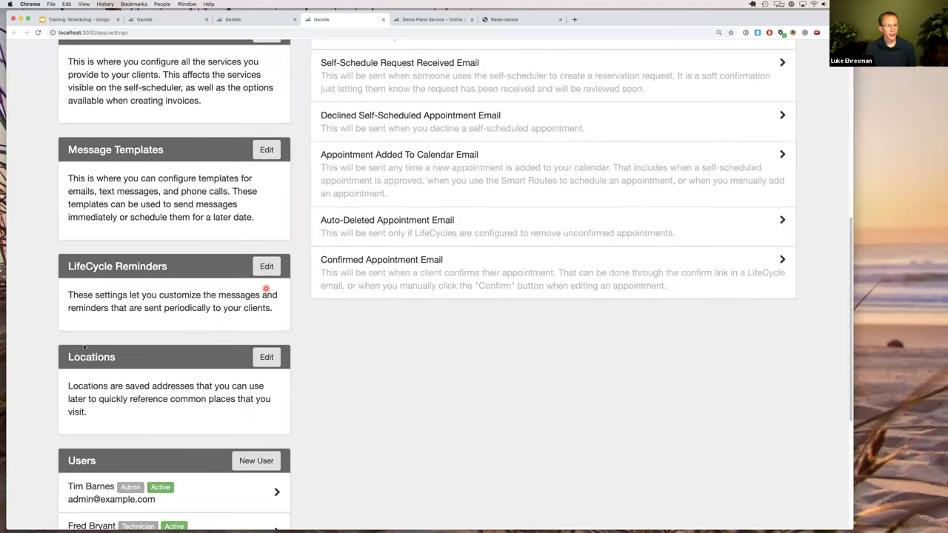
left_click(268, 358)
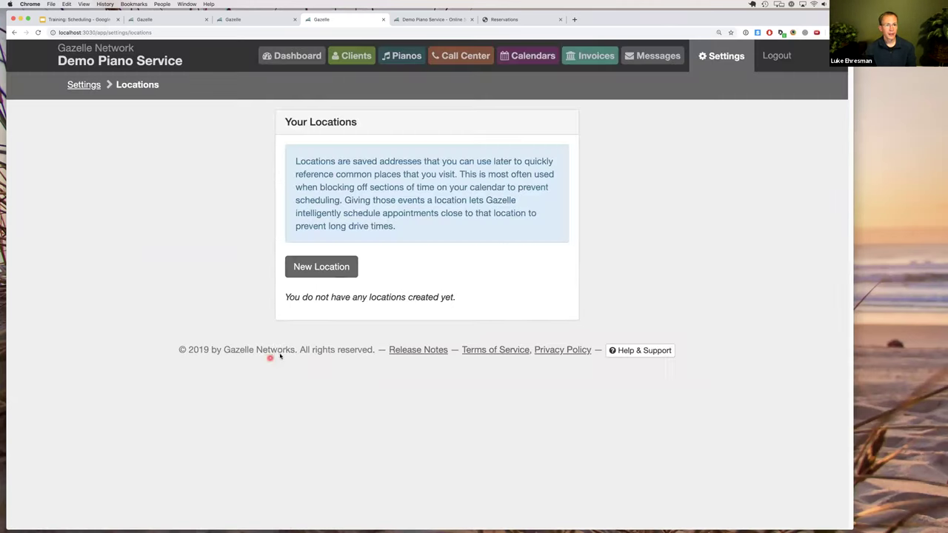
left_click(323, 267)
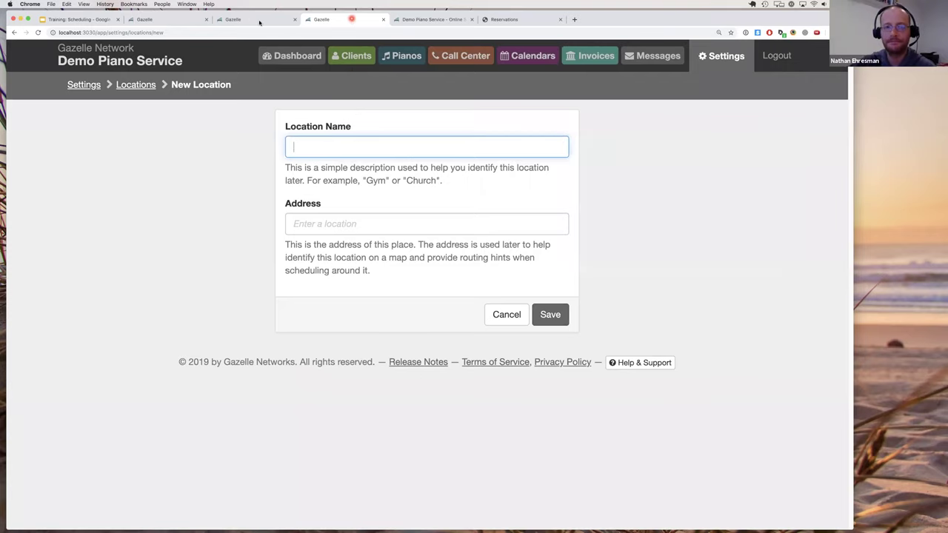
left_click(383, 19)
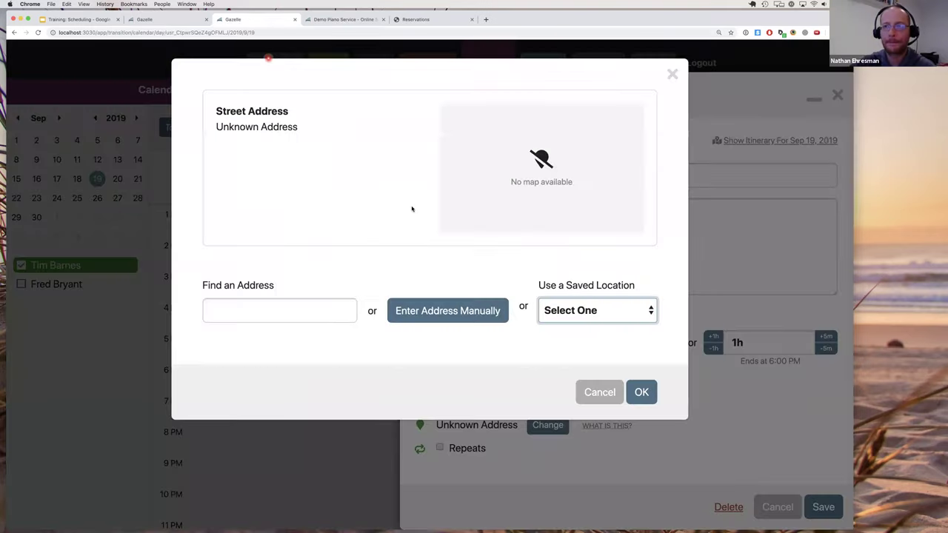
left_click(576, 311)
left_click(571, 289)
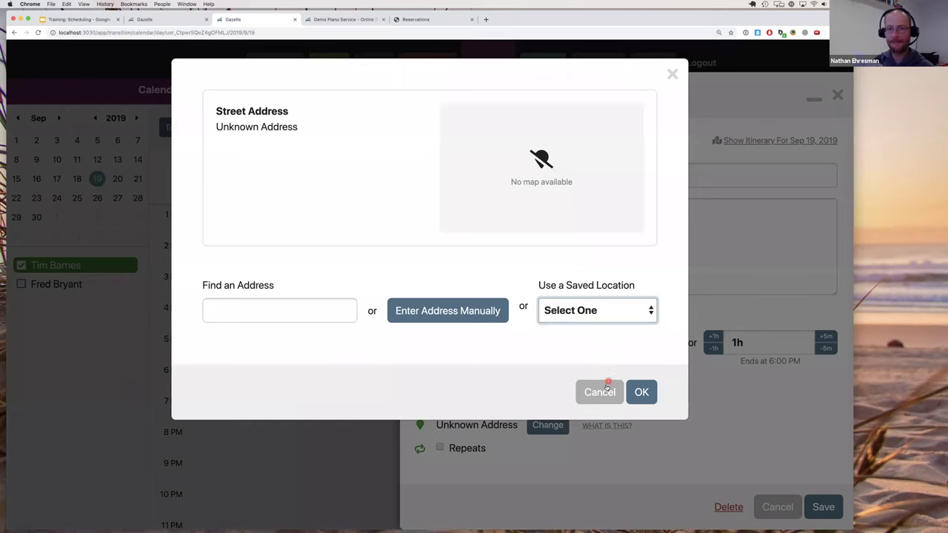
left_click(606, 391)
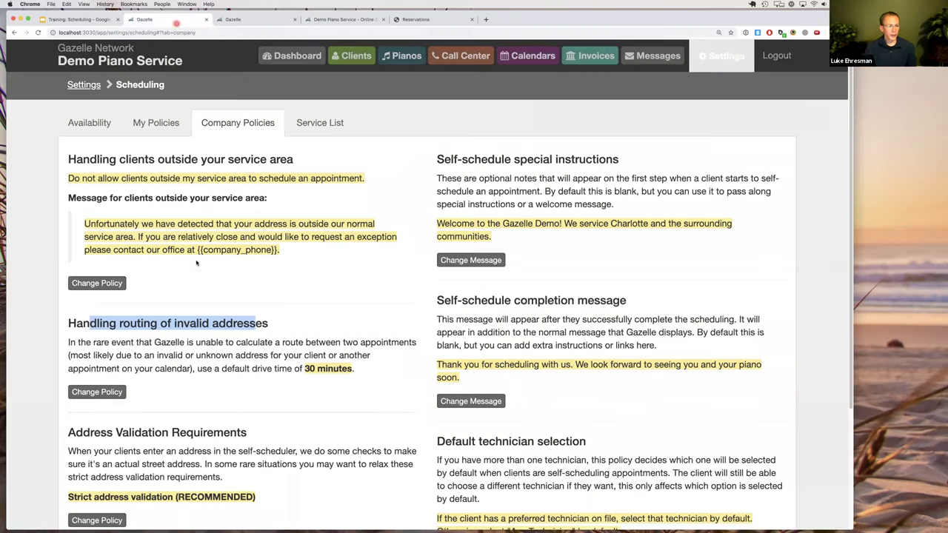
left_click(214, 338)
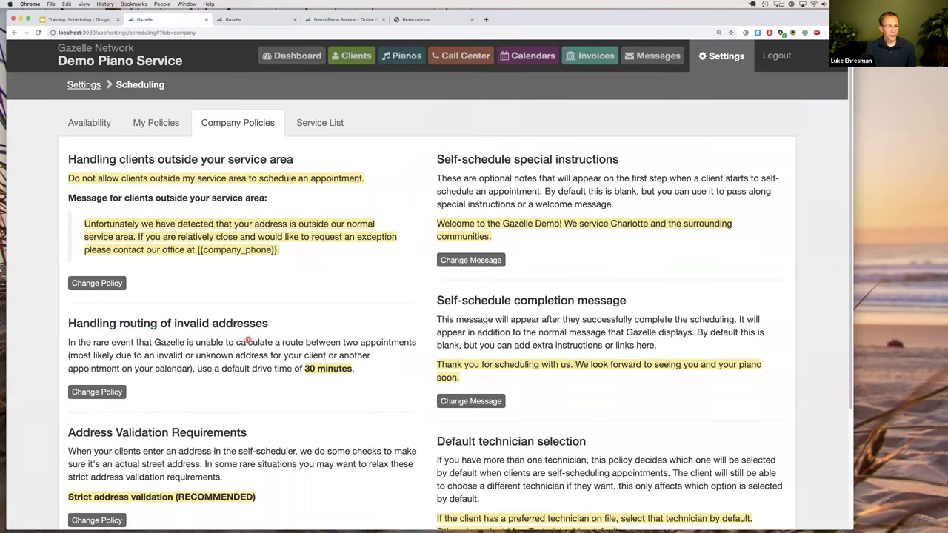
scroll(247, 340, "down", 1)
scroll(246, 341, "down", 1)
scroll(247, 342, "down", 1)
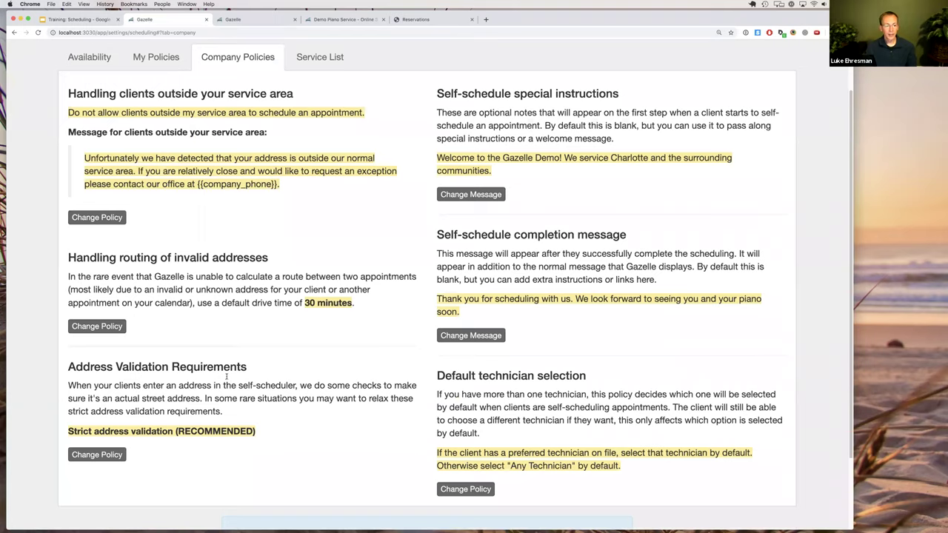
left_click(210, 411)
left_click_drag(68, 431, 172, 431)
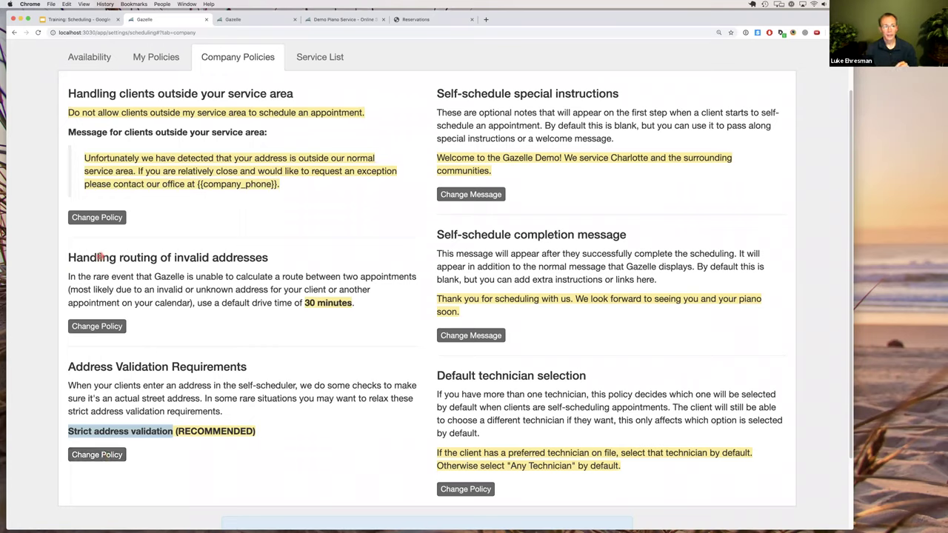
left_click_drag(100, 257, 271, 299)
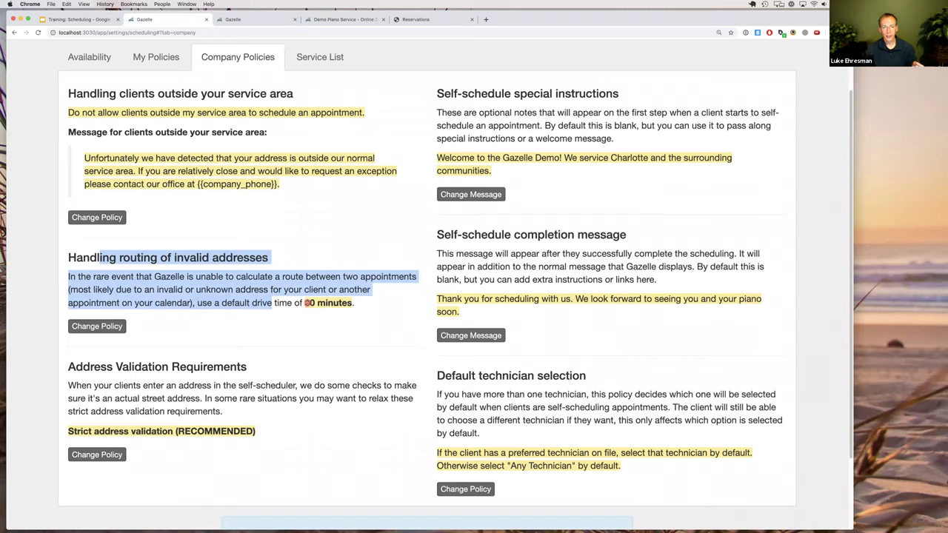
left_click(308, 303)
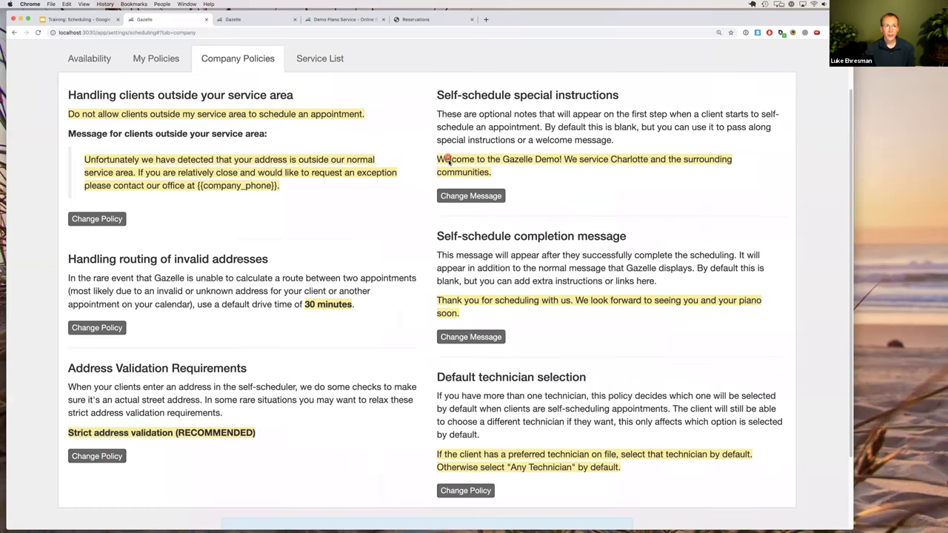
scroll(449, 157, "up", 2)
left_click_drag(437, 131, 575, 133)
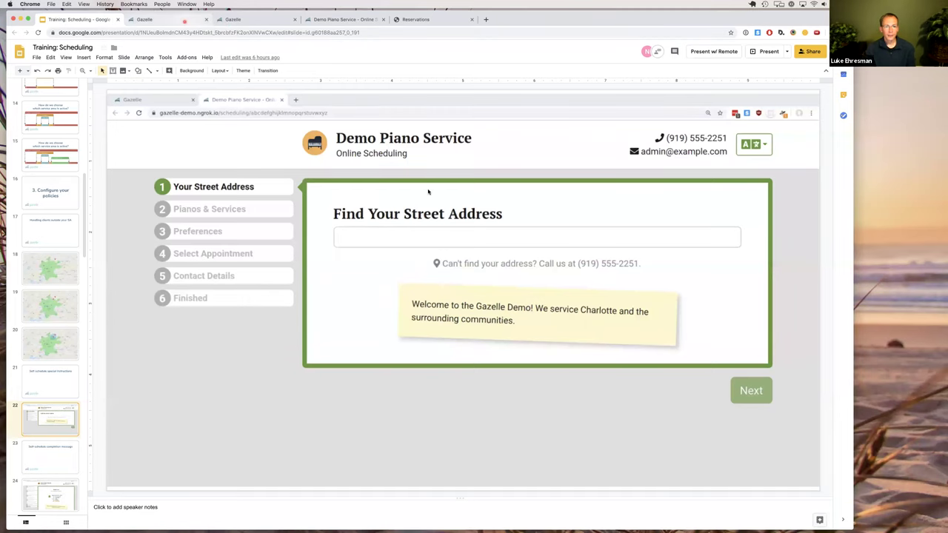
left_click(184, 21)
left_click_drag(437, 273, 604, 274)
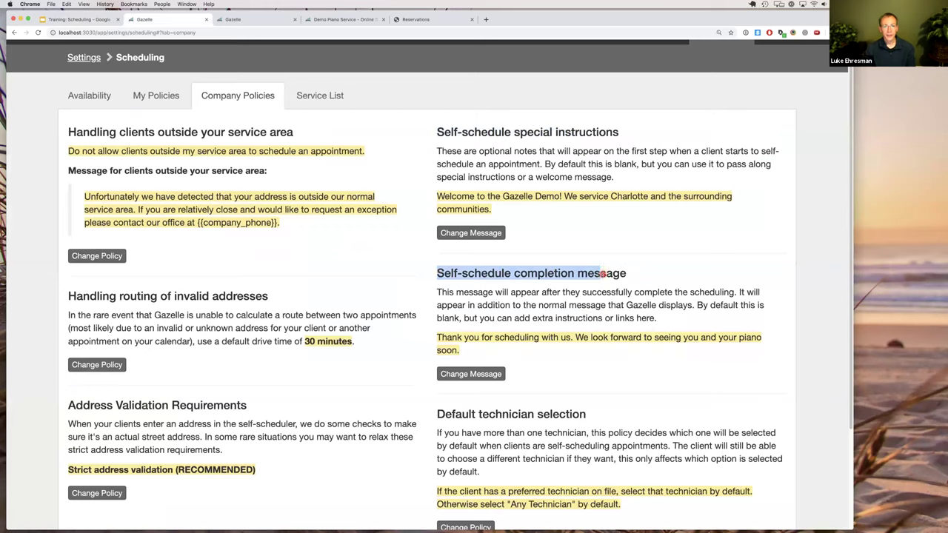
left_click(601, 274)
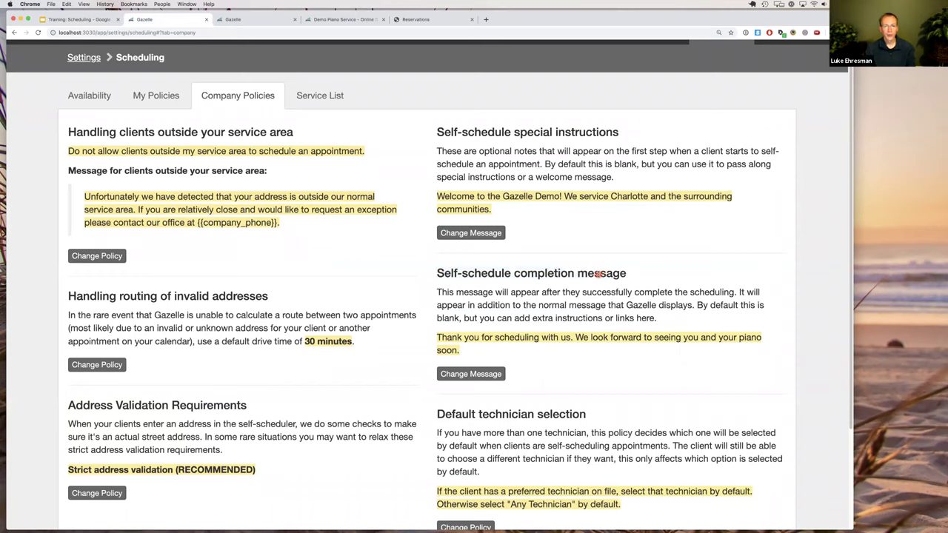
left_click(84, 21)
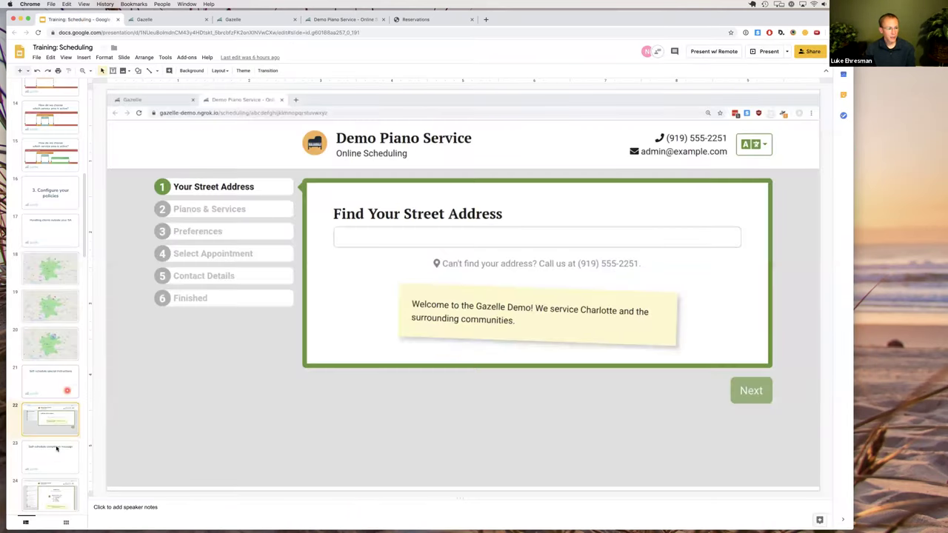
Preview the booking Thank-you completion message on slide 24, then return to Gazelle's Company Policies.
scroll(56, 448, "down", 2)
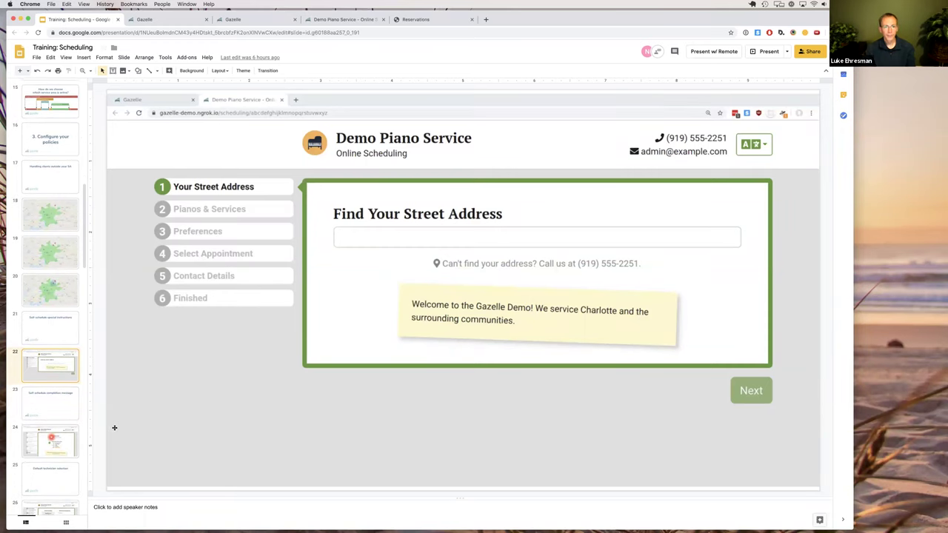
key("Down")
key("Down")
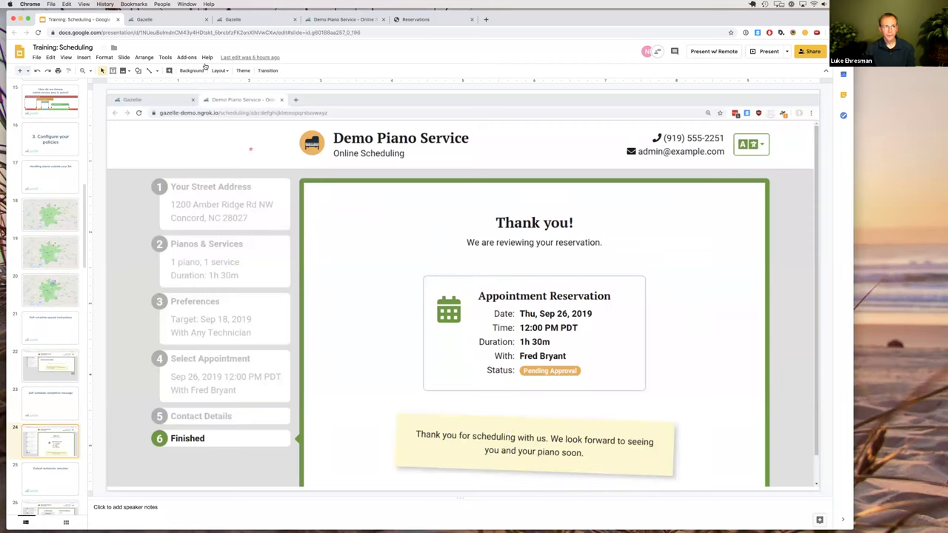
left_click(177, 20)
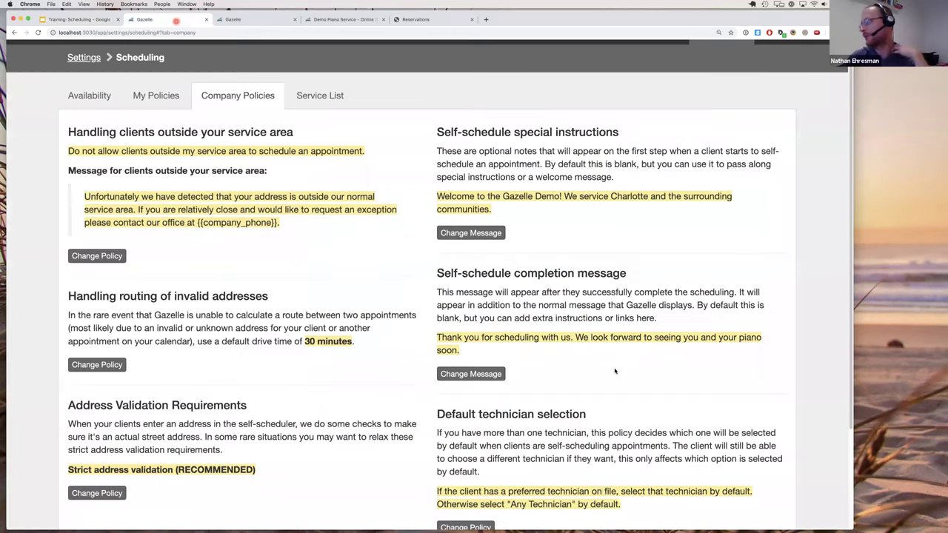
Scroll Company Policies down to the self-scheduling link and back, then go to Clients.
scroll(615, 368, "down", 1)
scroll(615, 368, "down", 3)
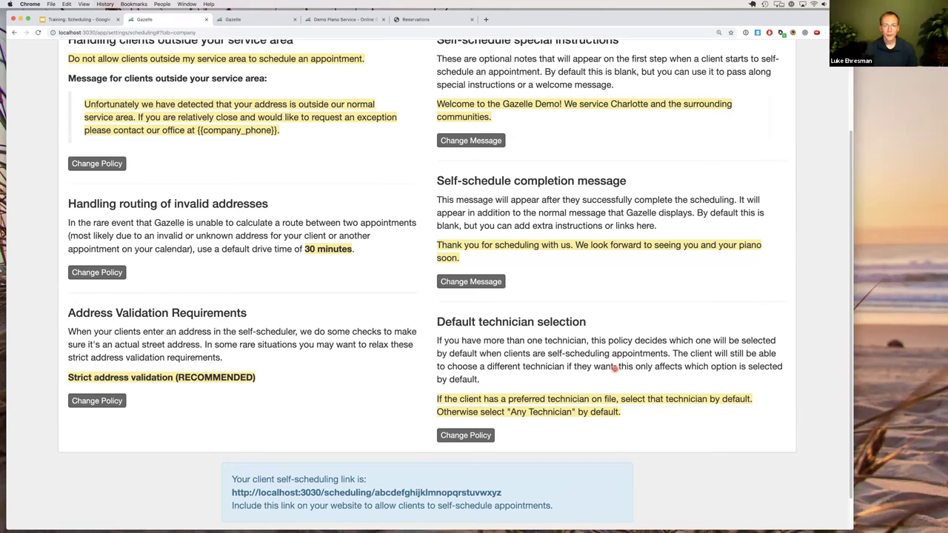
scroll(606, 360, "up", 1)
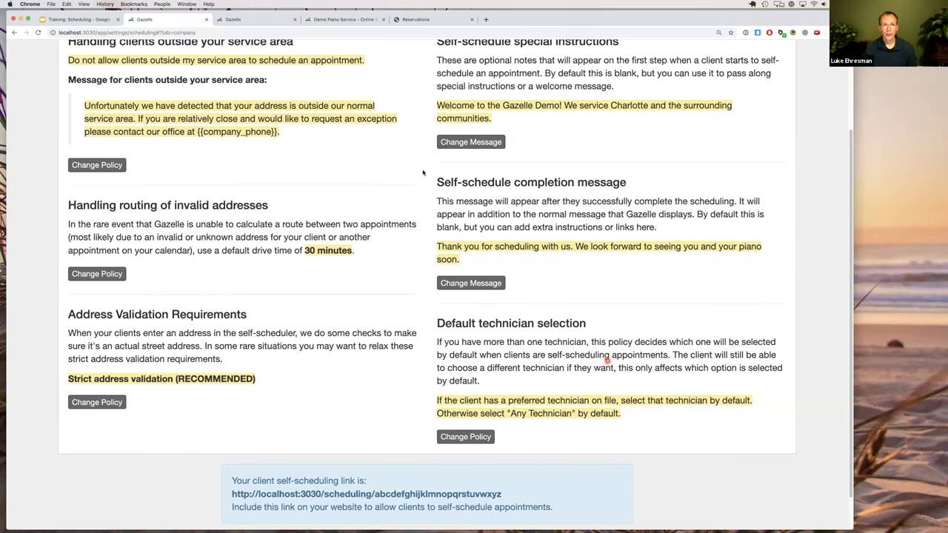
scroll(423, 173, "up", 3)
left_click(342, 59)
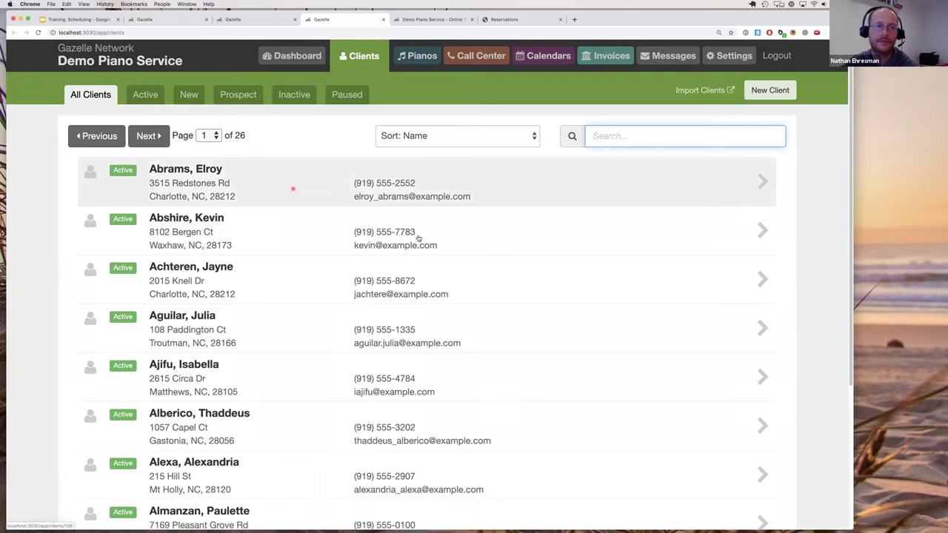
Open a client's record for editing and select its empty Region field.
left_click(419, 234)
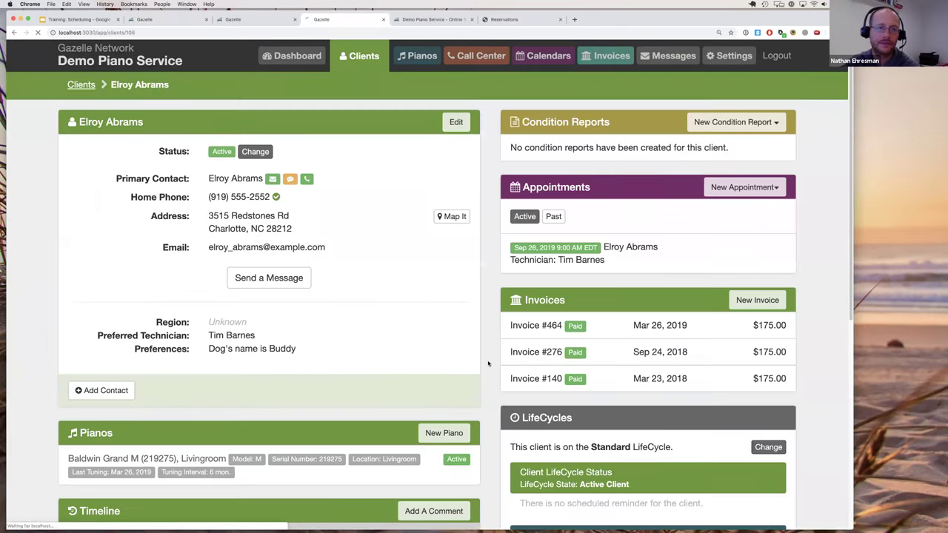
scroll(489, 360, "down", 2)
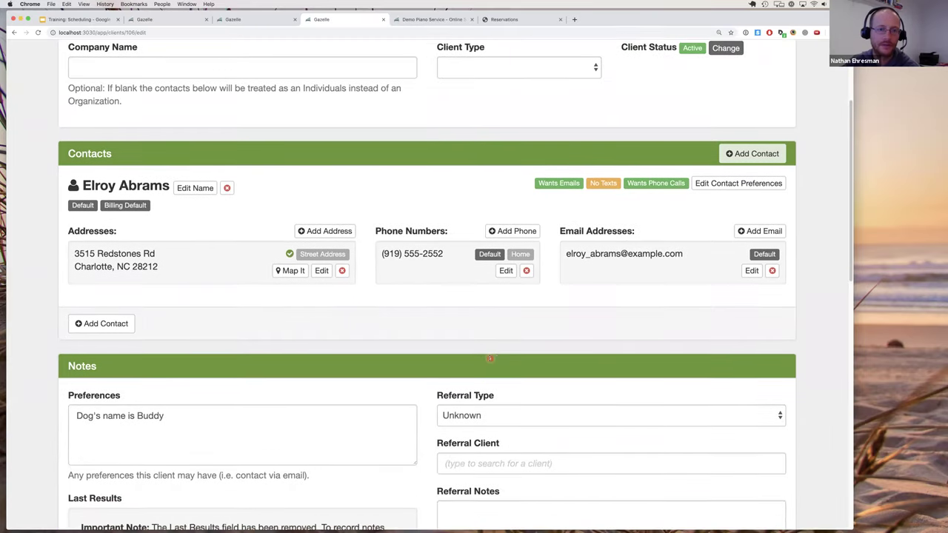
scroll(490, 360, "down", 3)
left_click(511, 398)
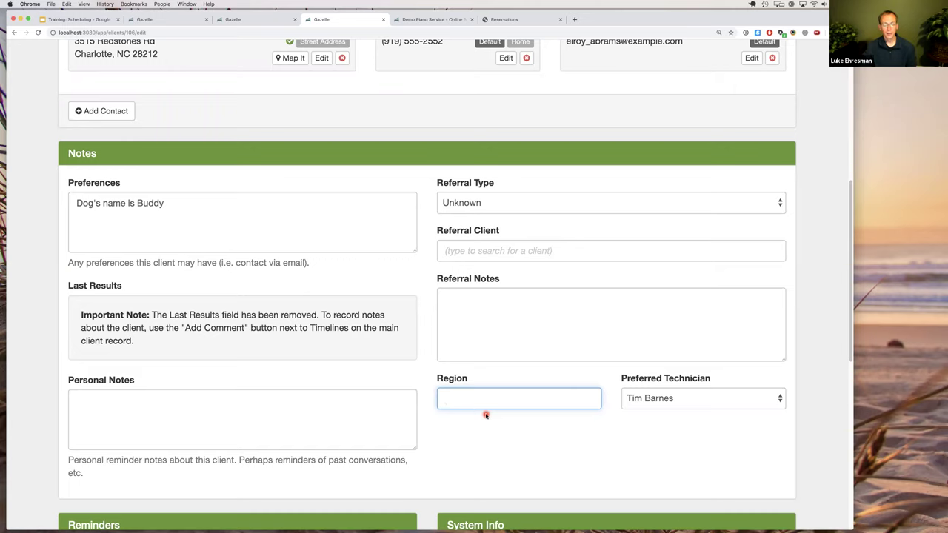
scroll(481, 409, "down", 1)
scroll(481, 409, "down", 3)
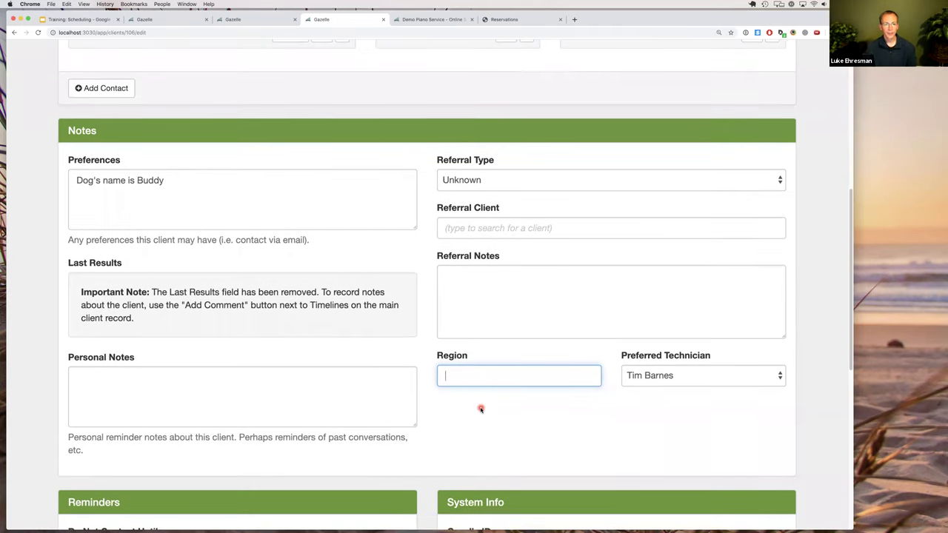
scroll(481, 409, "up", 10)
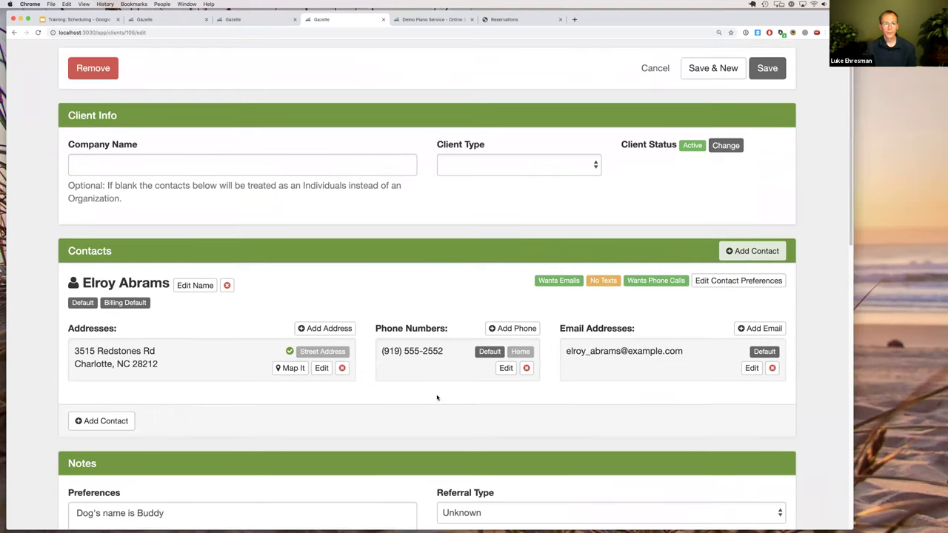
left_click(321, 368)
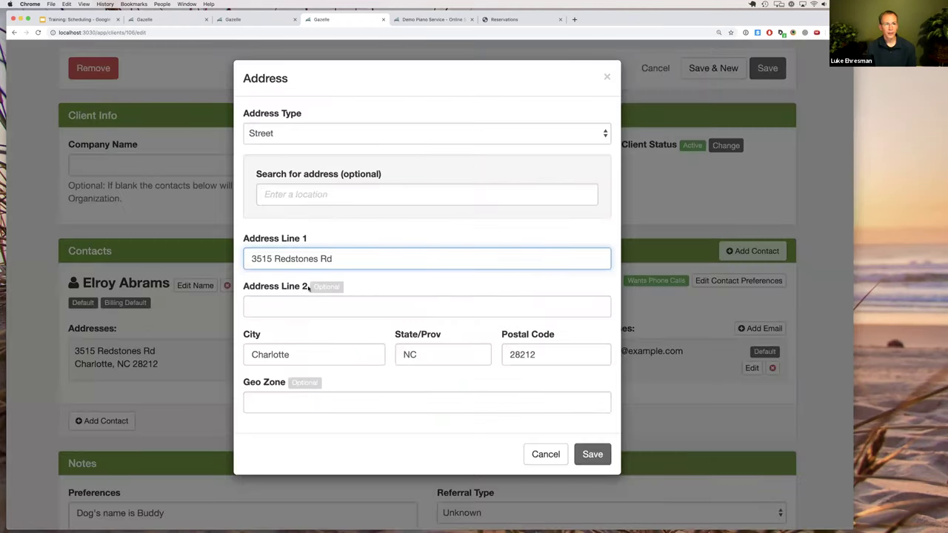
left_click(302, 404)
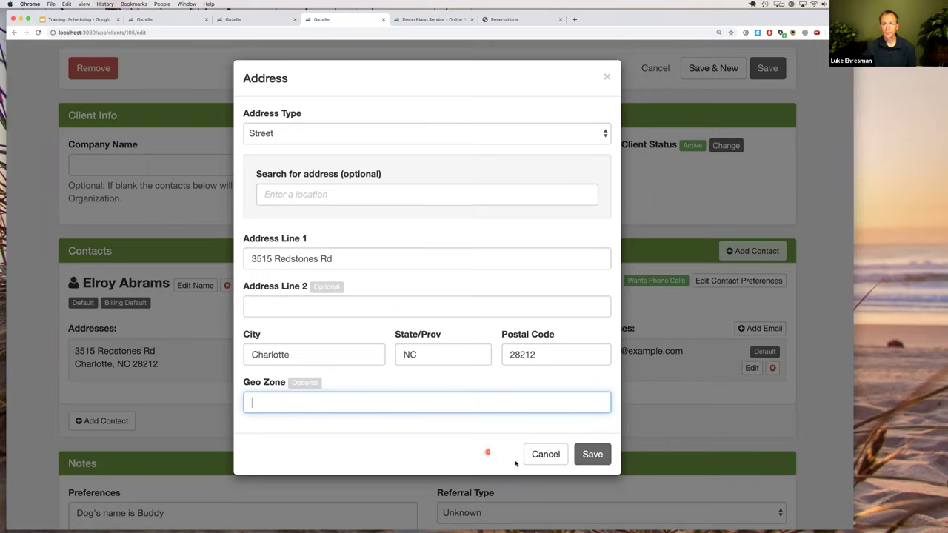
left_click(546, 454)
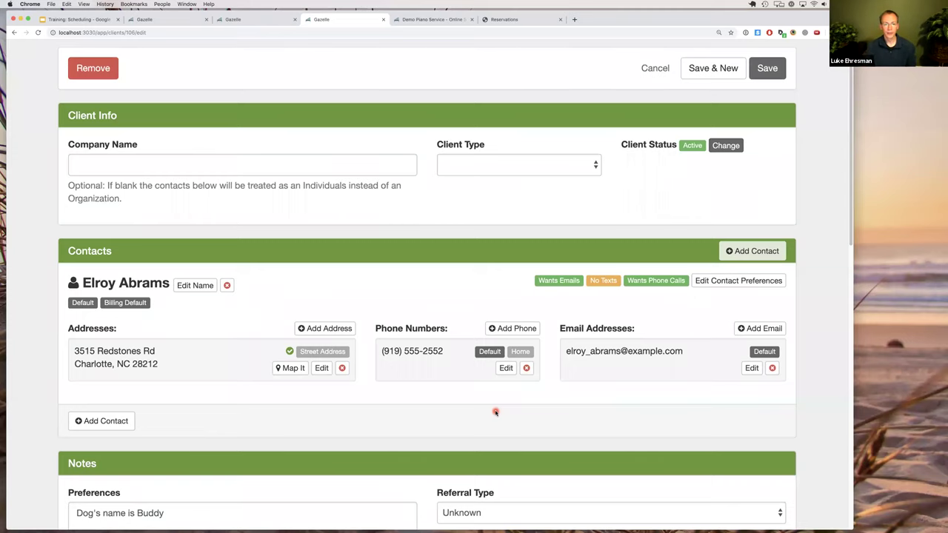
Return to Company Policies and highlight the Default technician selection heading.
scroll(463, 419, "up", 1)
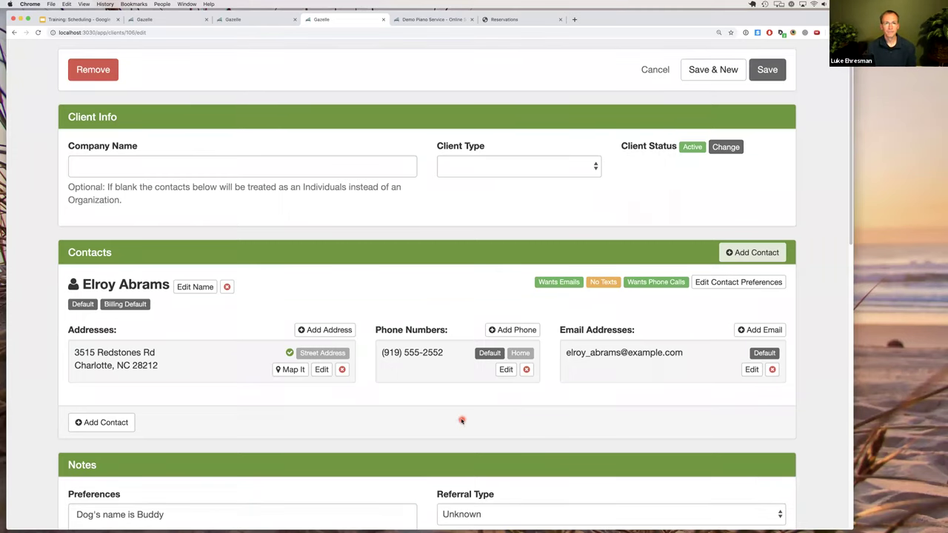
scroll(461, 421, "up", 4)
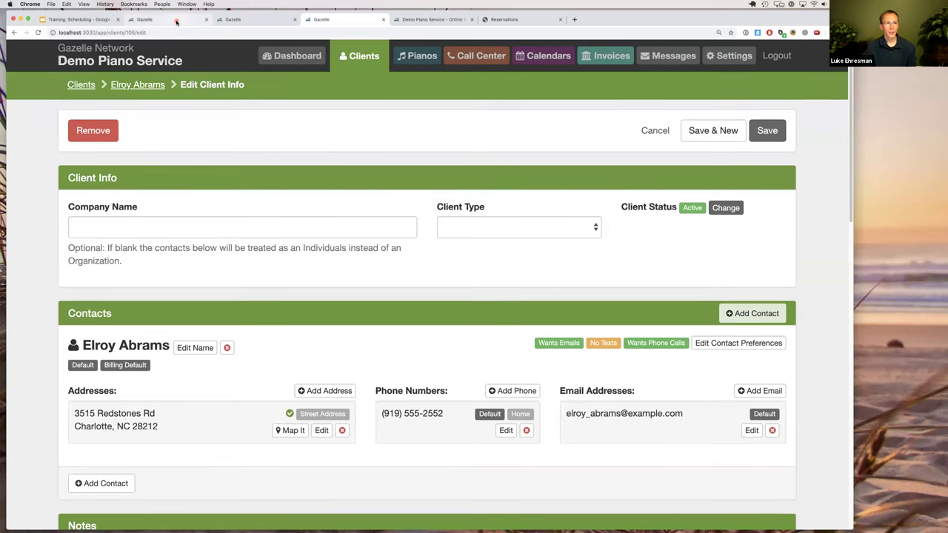
left_click(177, 20)
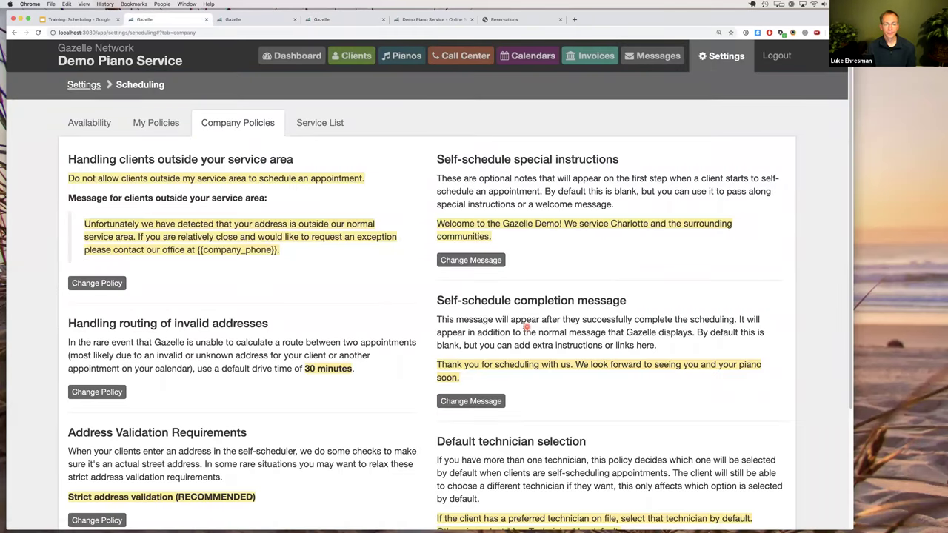
scroll(523, 327, "down", 5)
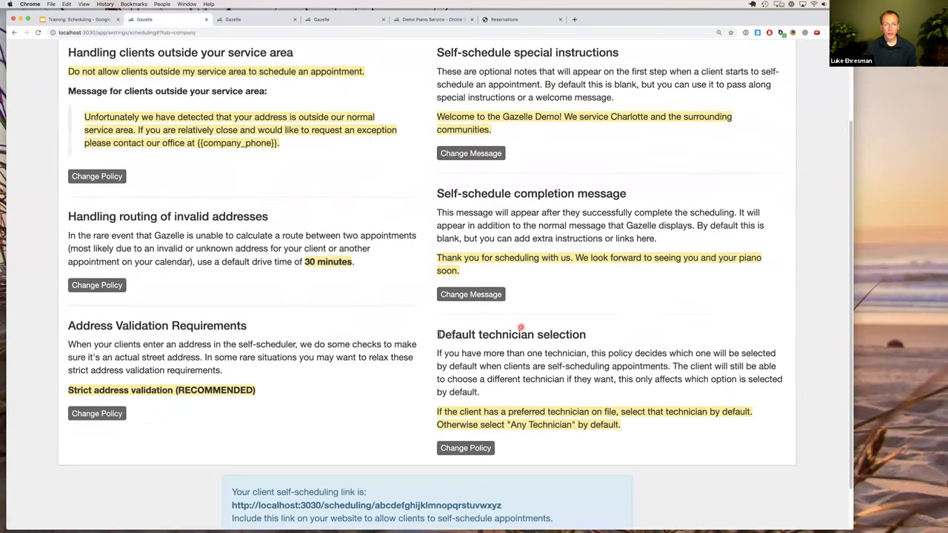
left_click_drag(437, 335, 587, 335)
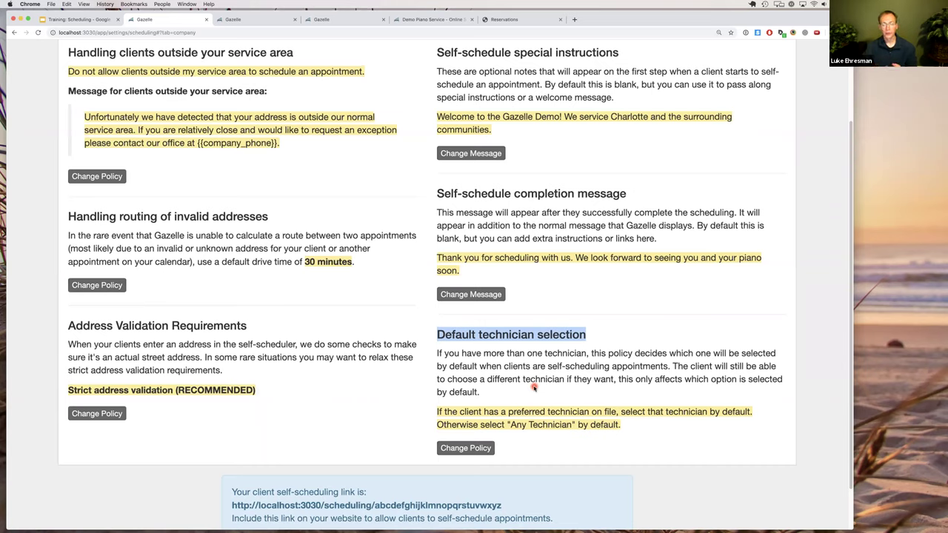
double_click(456, 335)
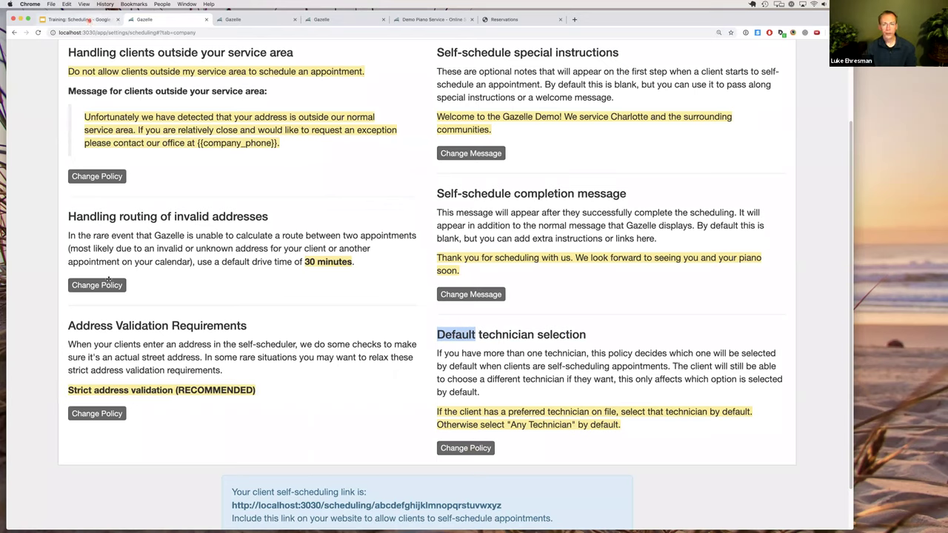
Show slide 26's Preferred Date and Preferred Technician screenshot, then return to Gazelle.
key("super+1")
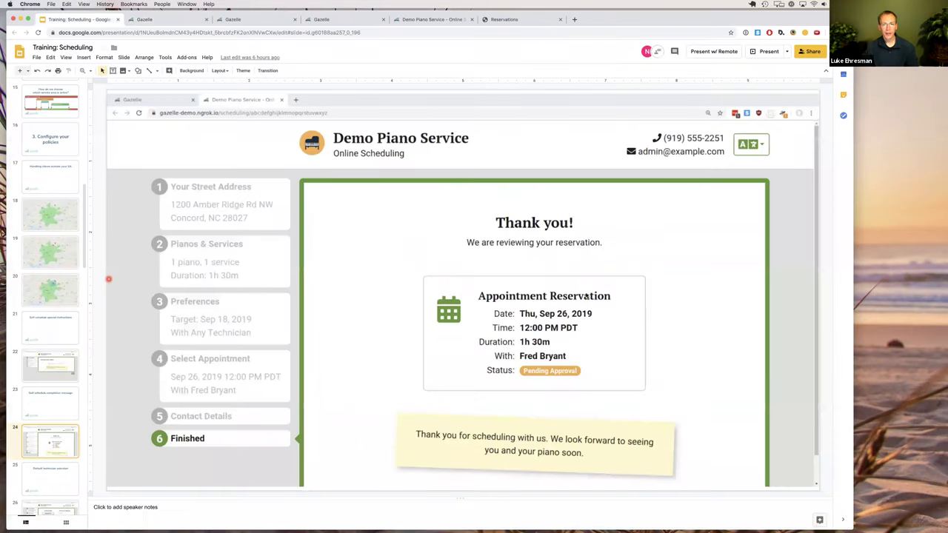
key("Down")
key("Down")
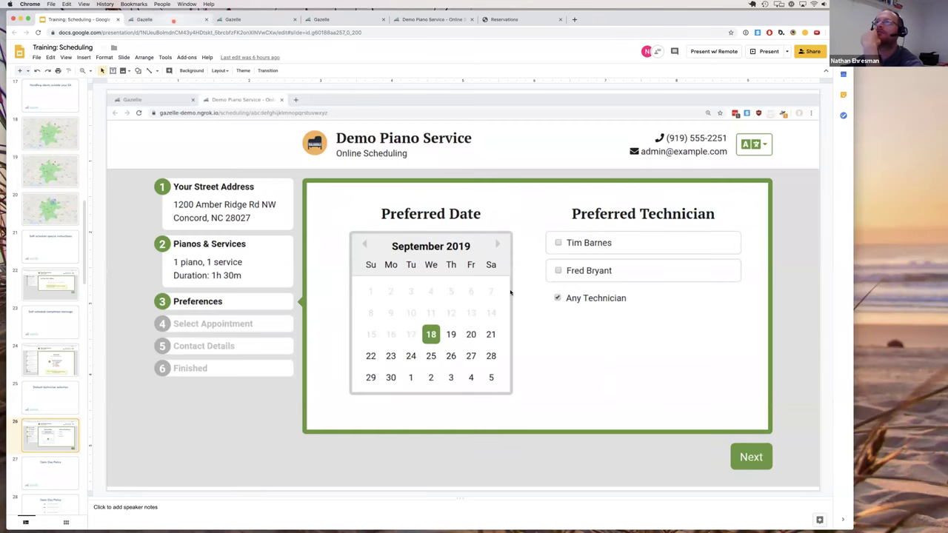
key("ctrl+Tab")
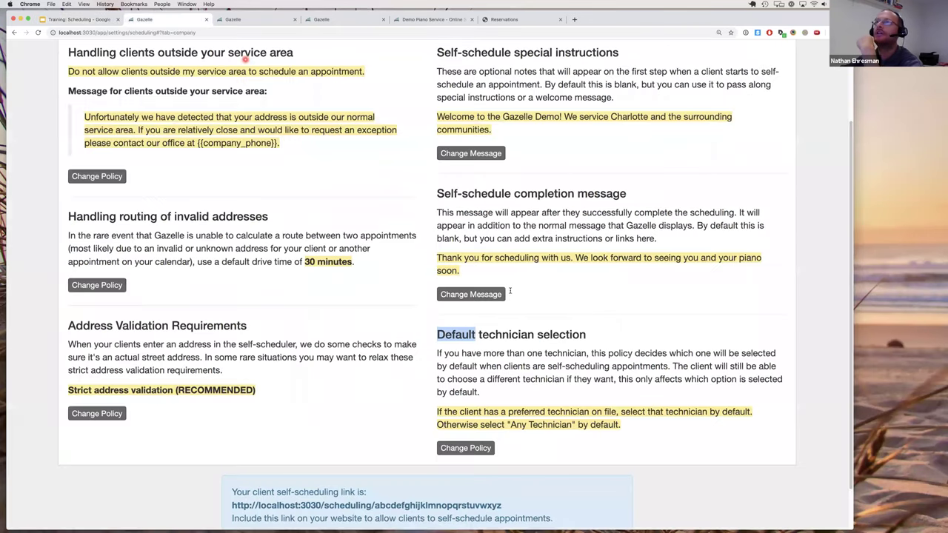
Scroll back to the top of the Company Policies page.
scroll(510, 291, "up", 1)
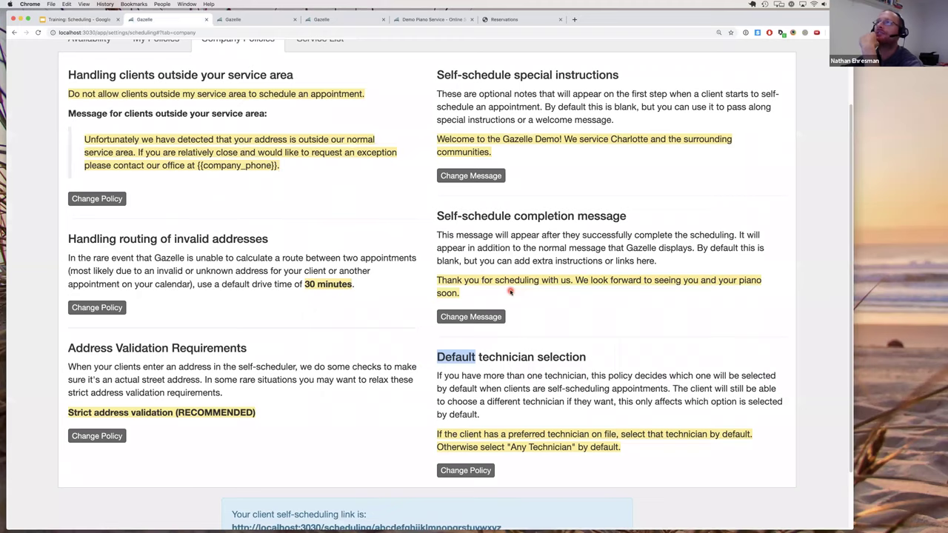
scroll(510, 291, "up", 4)
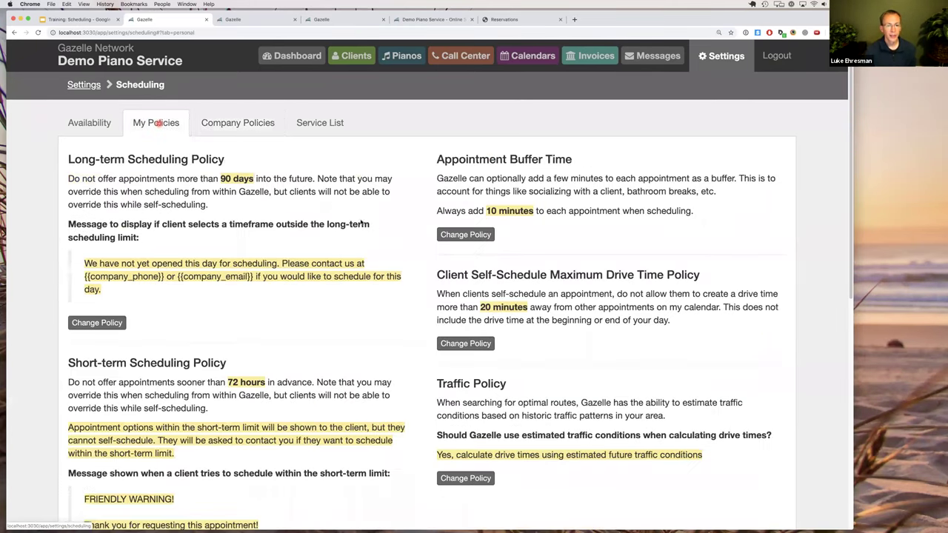
scroll(371, 230, "down", 2)
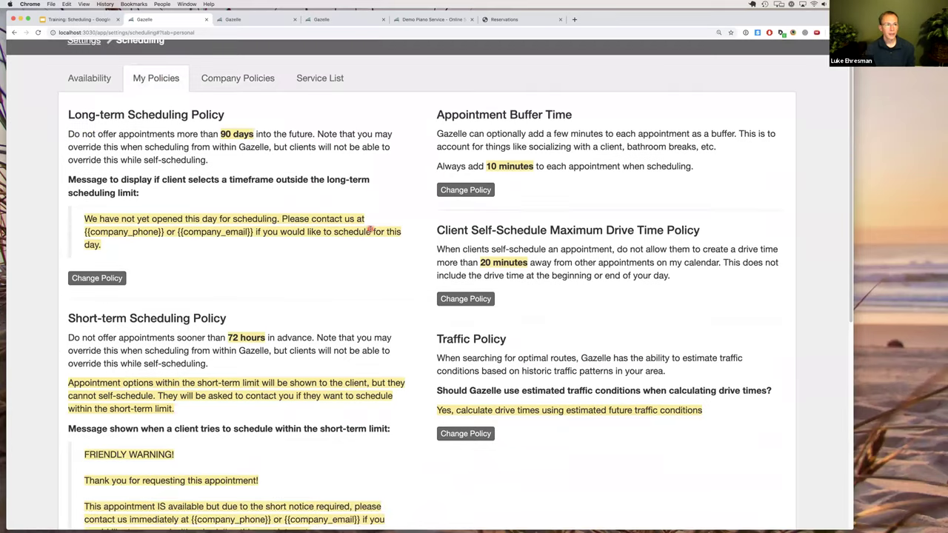
scroll(370, 230, "down", 2)
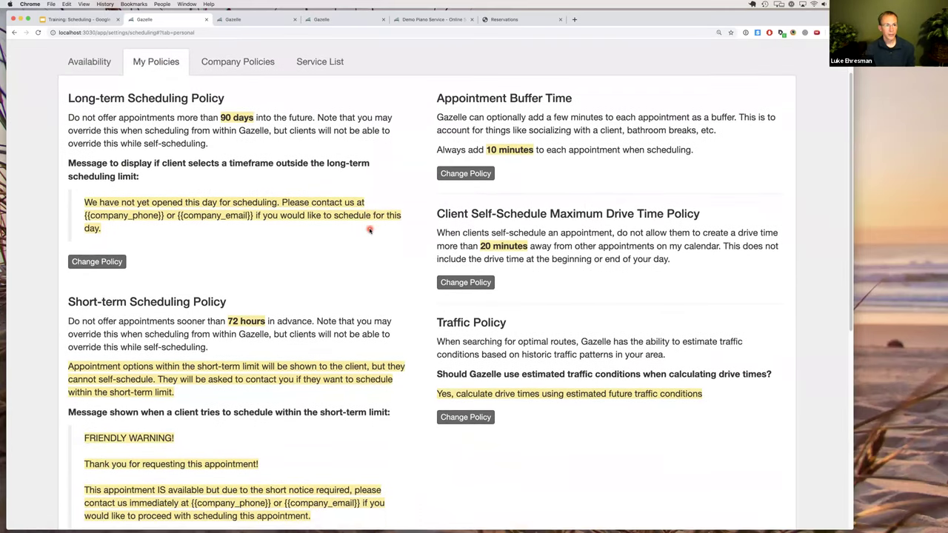
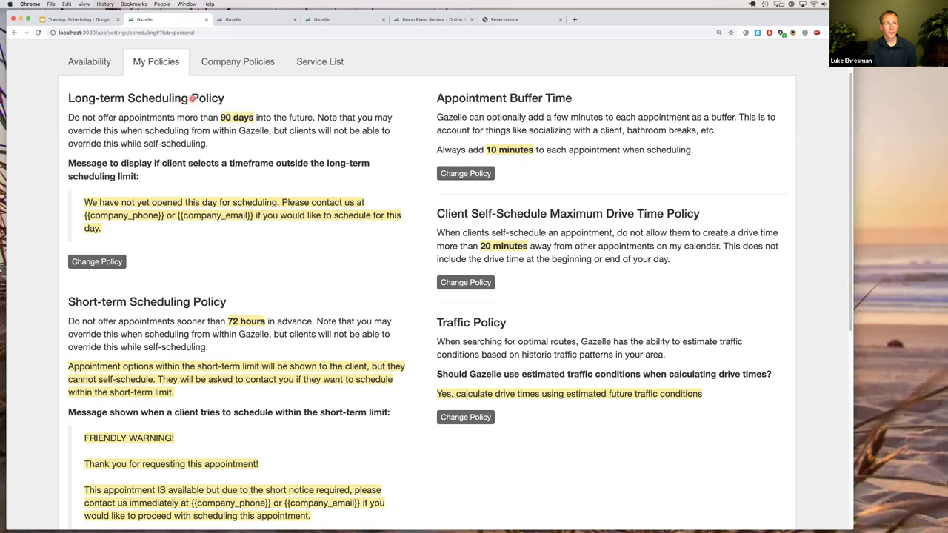
Point out both policy headings, then inspect the long-term policy editor and cancel it unchanged.
left_click_drag(80, 98, 200, 98)
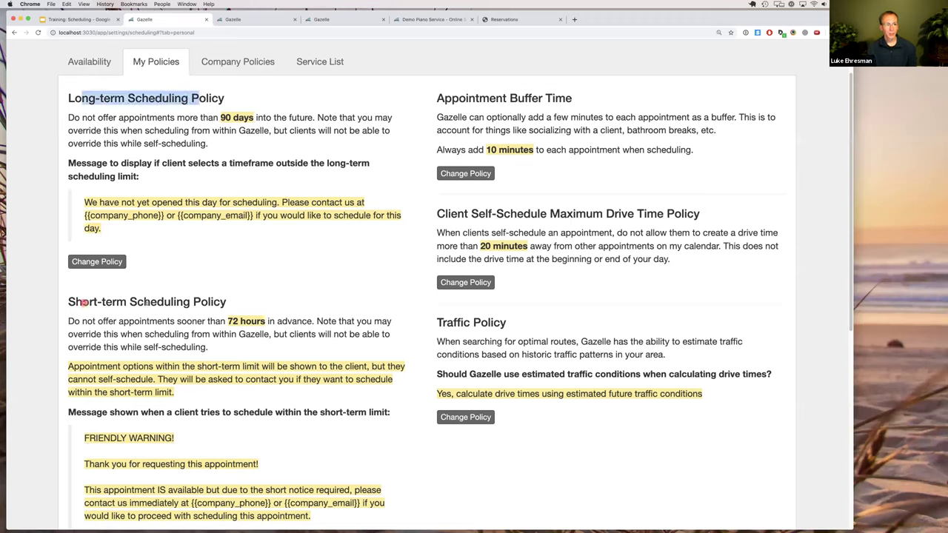
left_click_drag(82, 302, 190, 302)
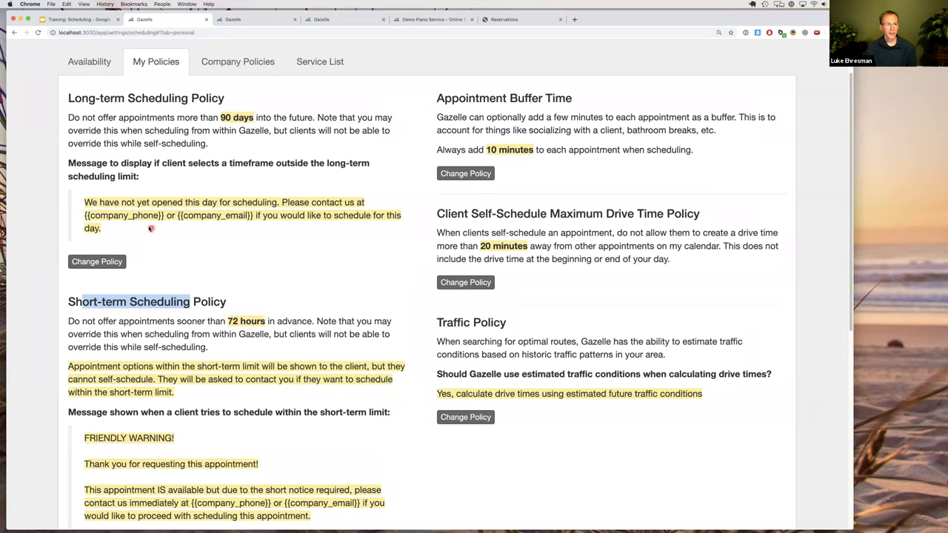
left_click(122, 262)
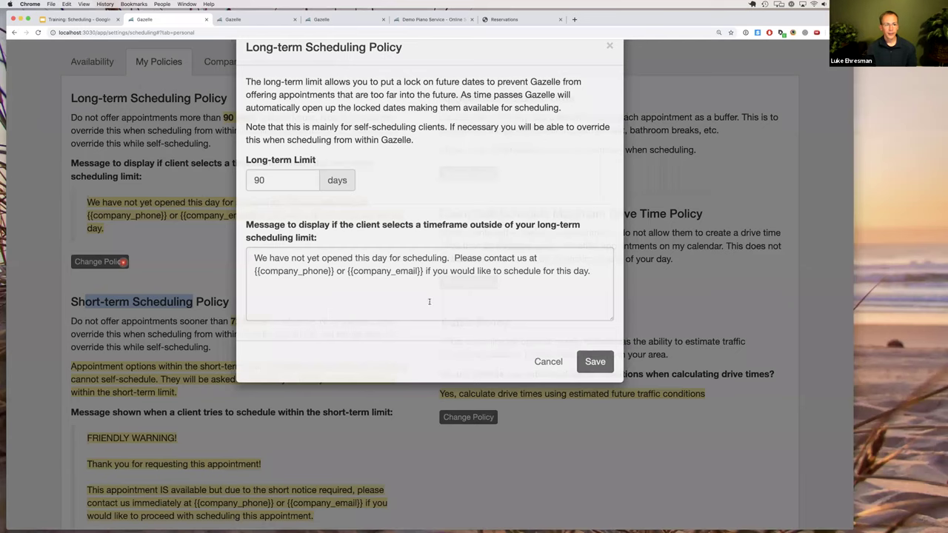
left_click_drag(455, 303, 284, 290)
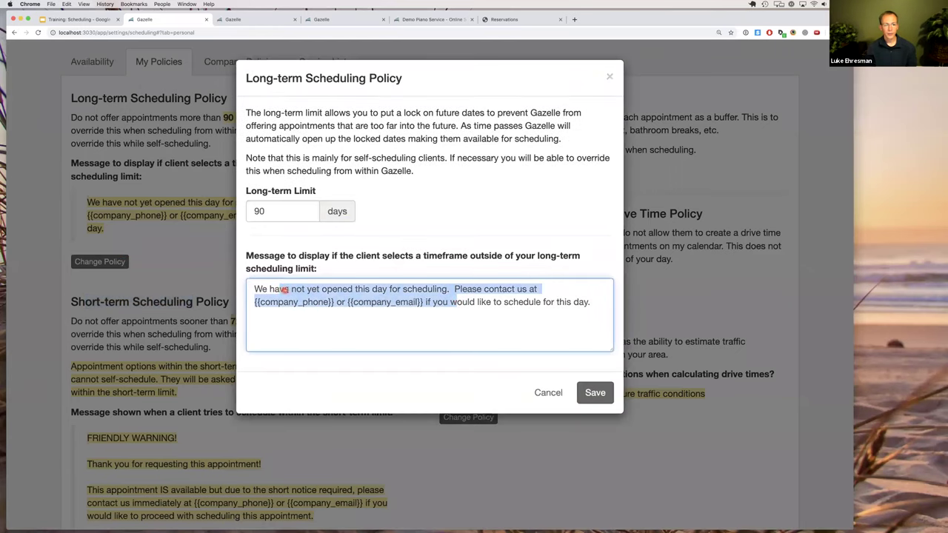
left_click(290, 290)
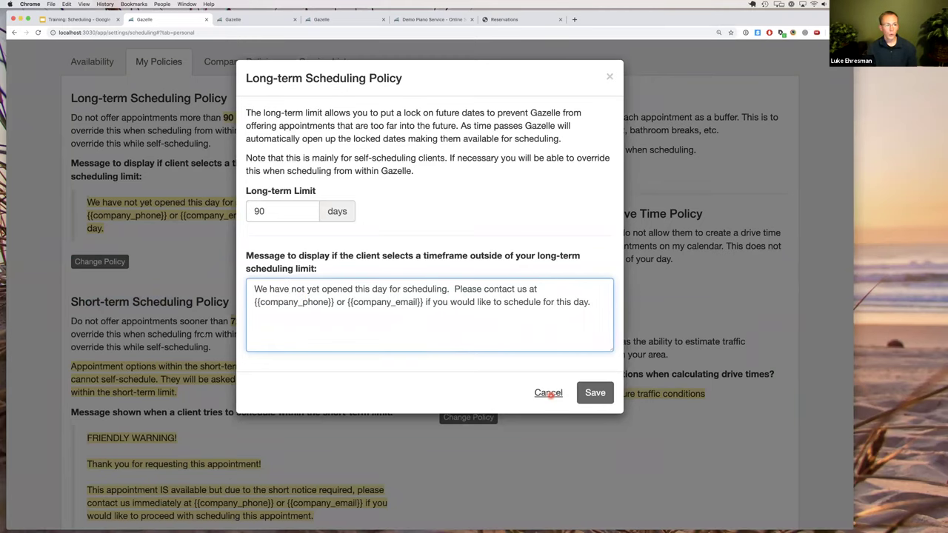
left_click(549, 394)
Scroll down and bring up the Short-term policy editor showing the 72-hour limit.
scroll(177, 333, "down", 1)
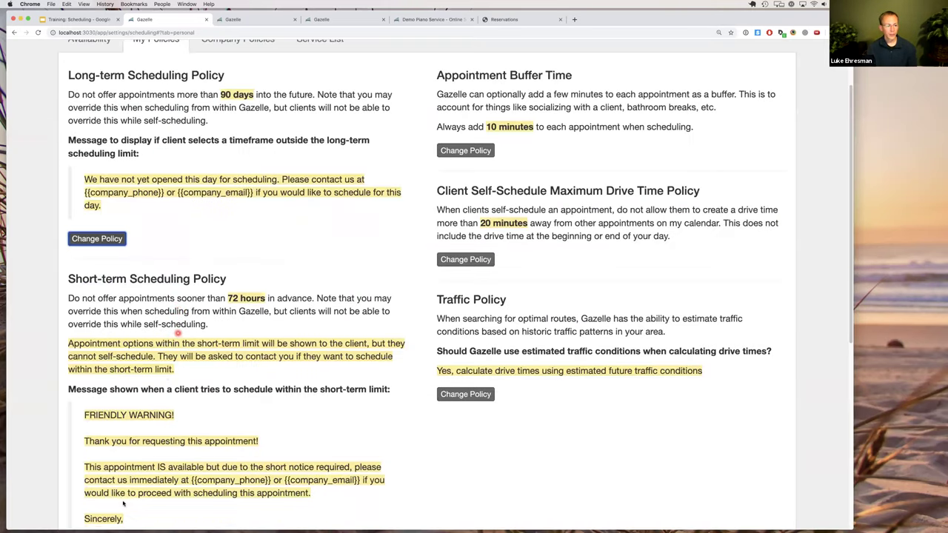
scroll(115, 511, "down", 1)
scroll(113, 513, "down", 1)
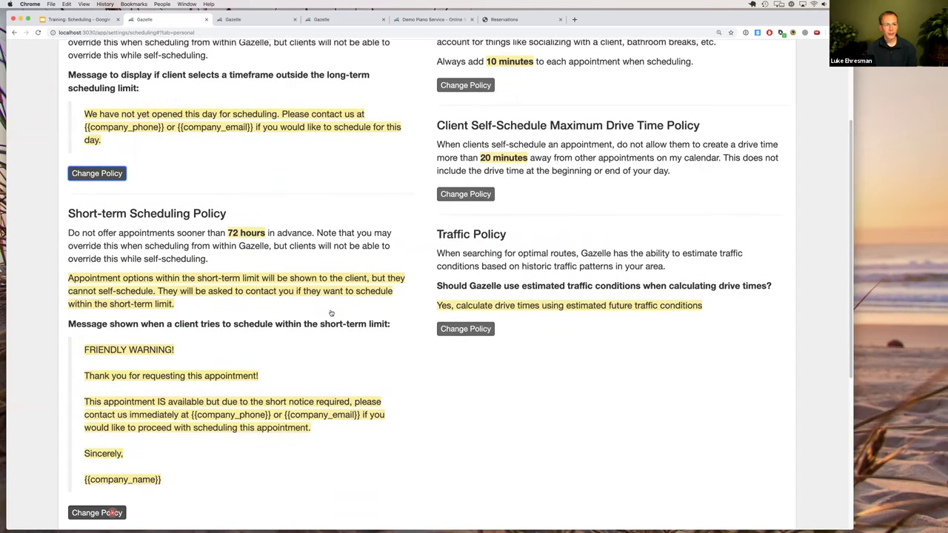
key("Tab")
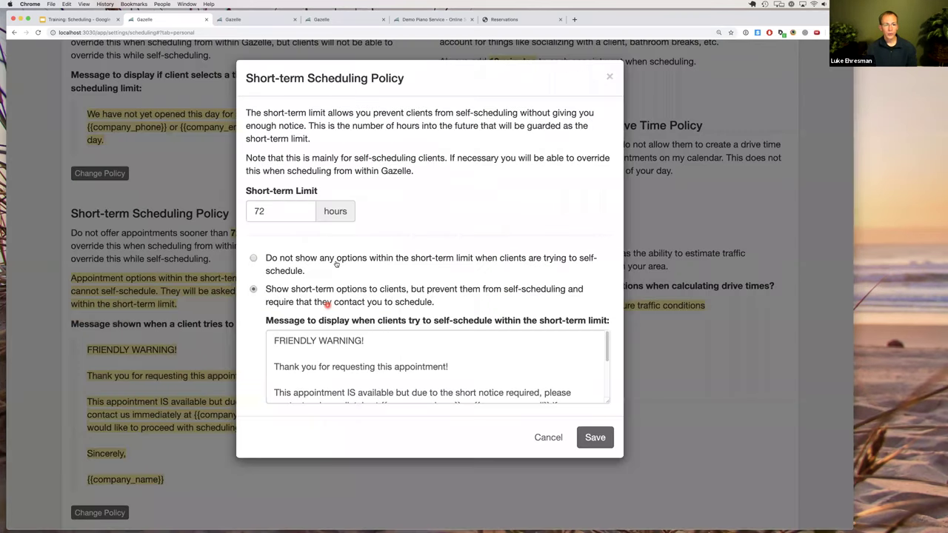
left_click(335, 261)
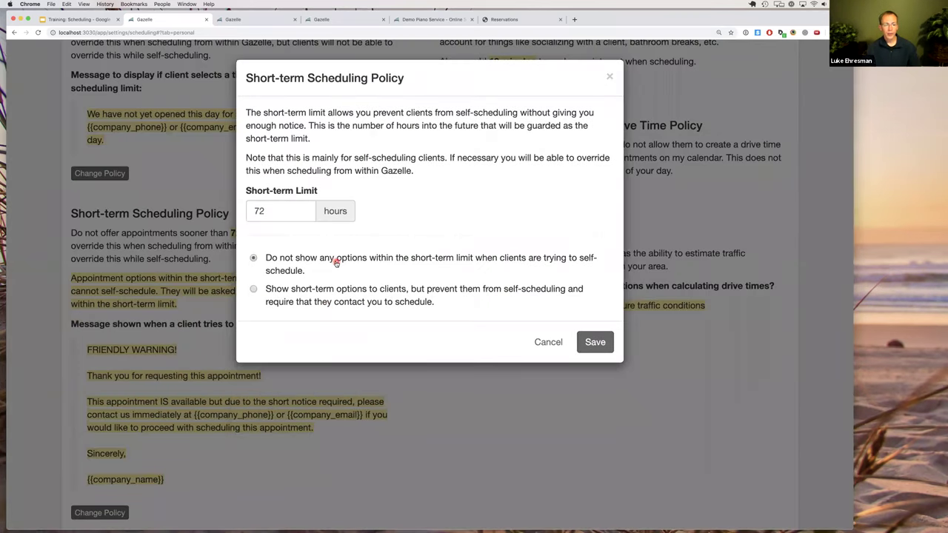
left_click(273, 213)
left_click(290, 294)
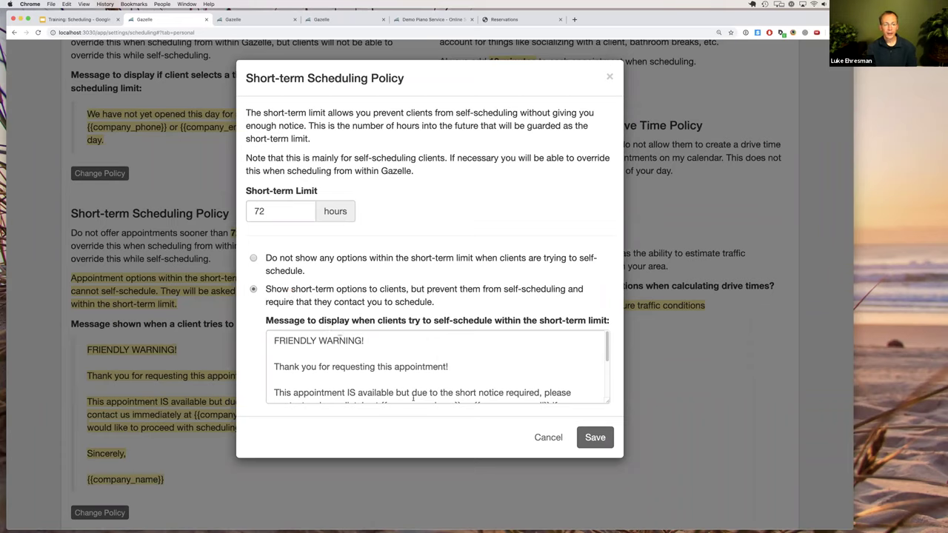
scroll(408, 379, "down", 1)
scroll(409, 379, "down", 1)
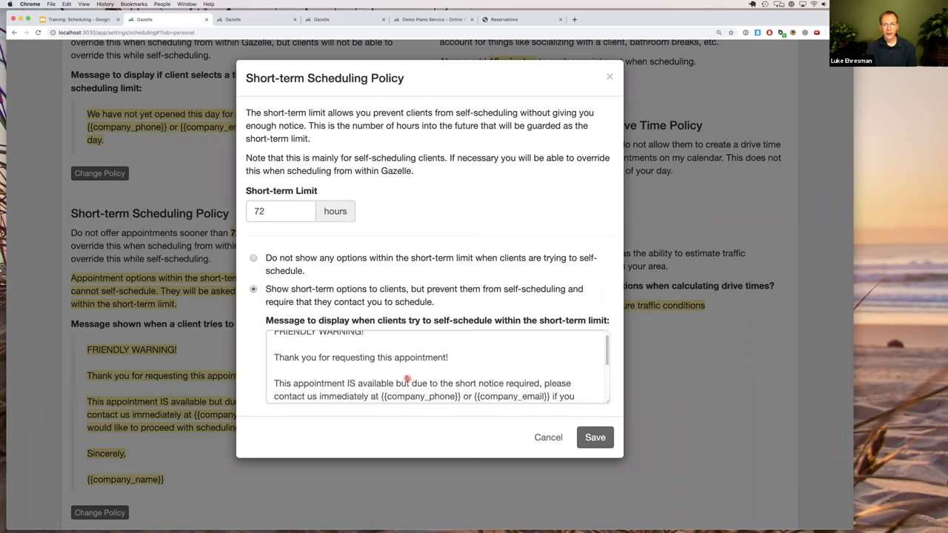
scroll(408, 379, "down", 3)
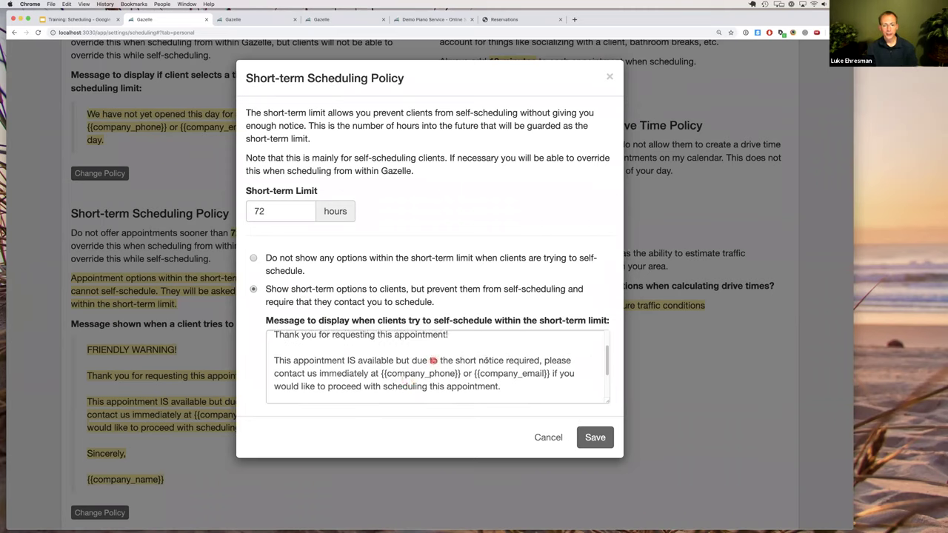
left_click_drag(432, 360, 487, 361)
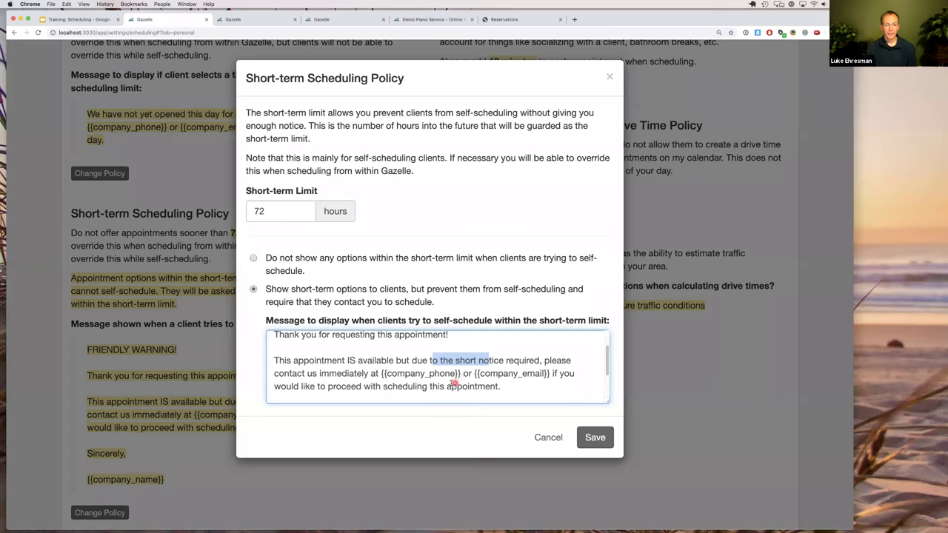
left_click(423, 388)
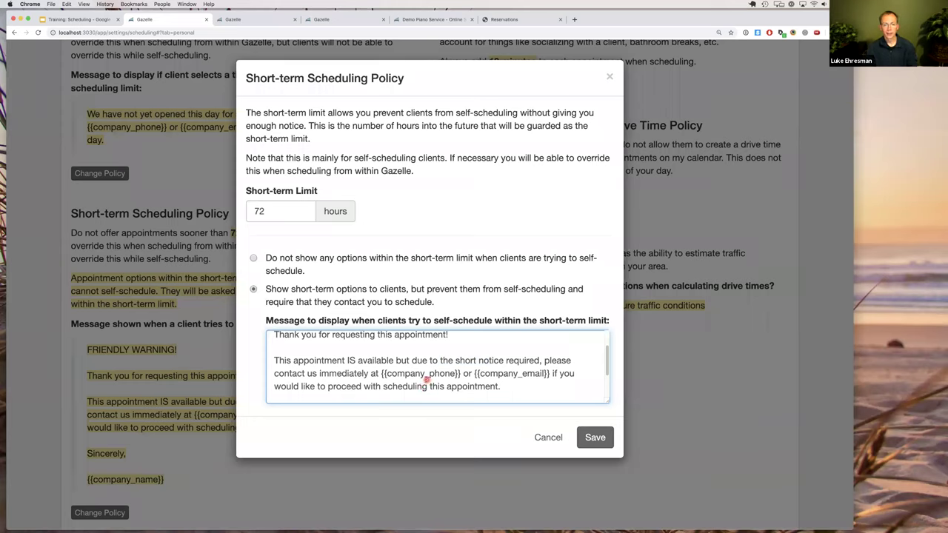
scroll(424, 382, "up", 2)
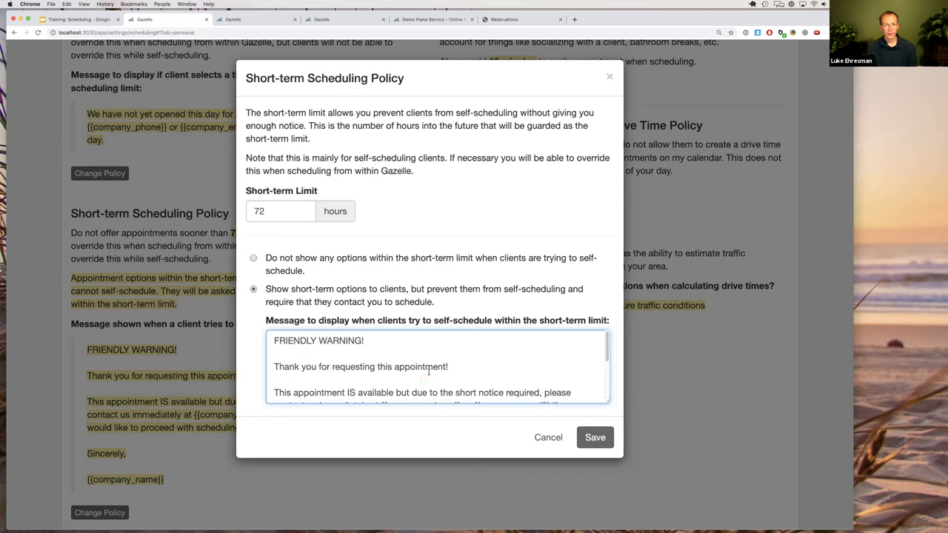
left_click(554, 441)
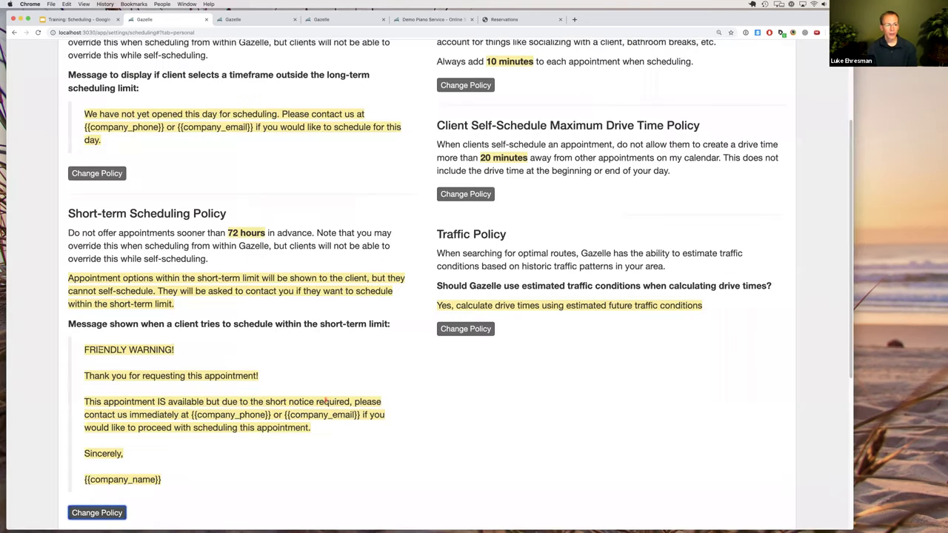
Highlight the short-term warning message, then scroll back to the top of My Policies.
left_click_drag(87, 350, 141, 476)
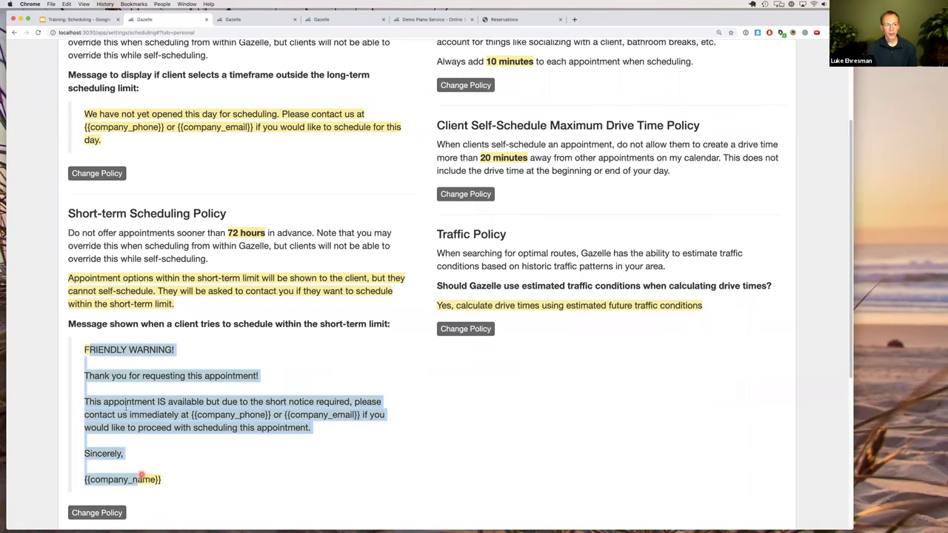
left_click(86, 347)
left_click(126, 395, "shift")
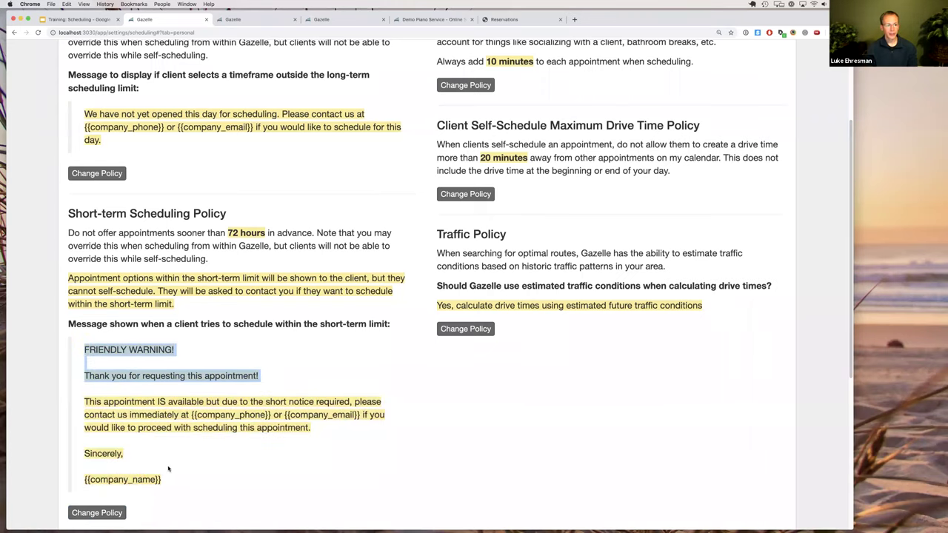
left_click(172, 480, "shift")
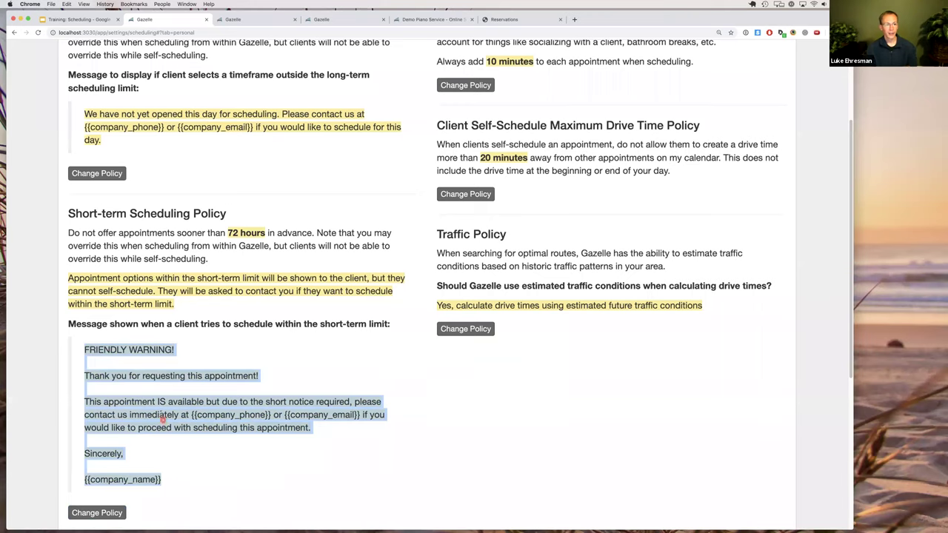
left_click(157, 406)
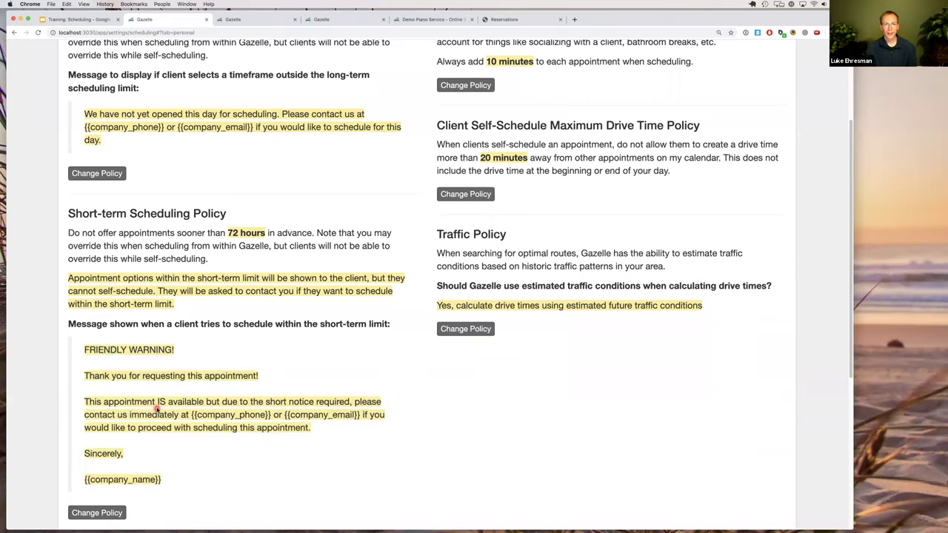
scroll(214, 422, "up", 2)
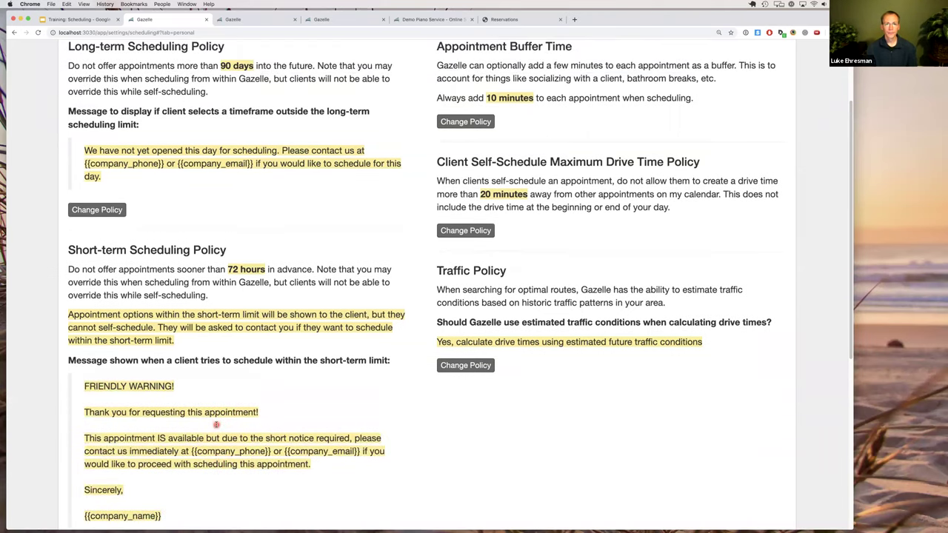
scroll(217, 425, "up", 2)
scroll(217, 425, "up", 4)
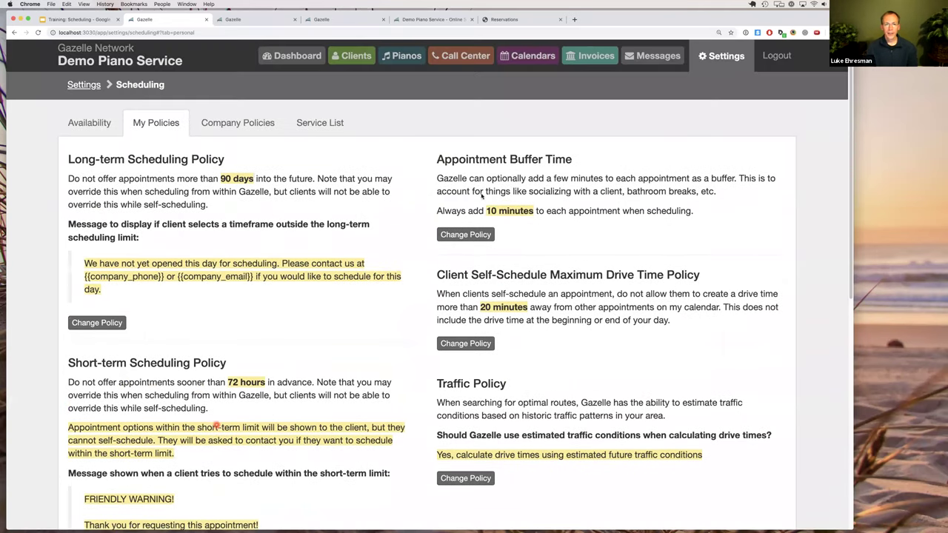
left_click_drag(445, 157, 554, 157)
triple_click(554, 158)
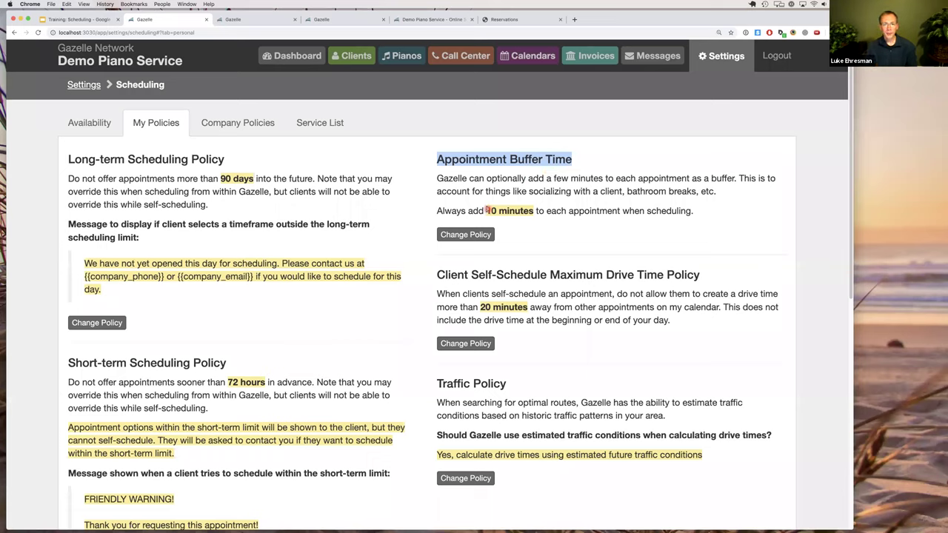
left_click_drag(486, 211, 534, 211)
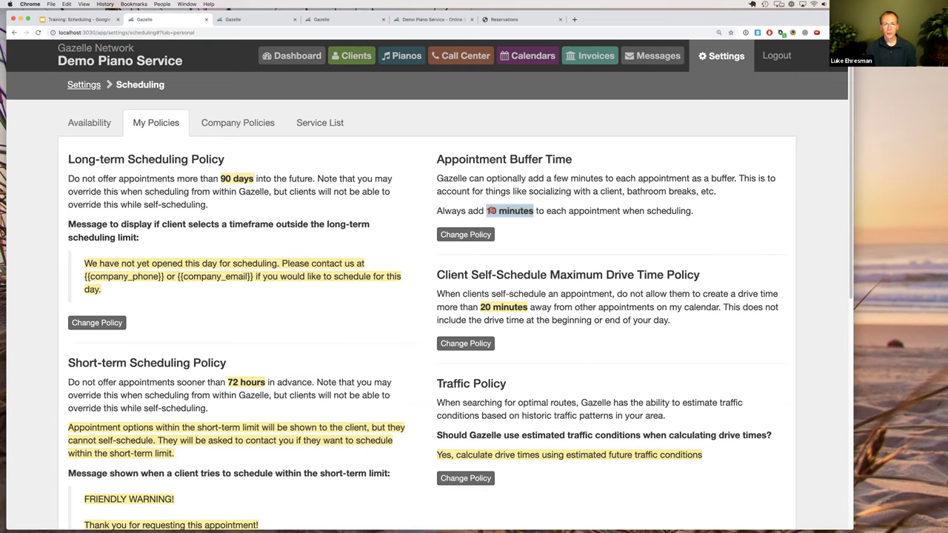
left_click(490, 210)
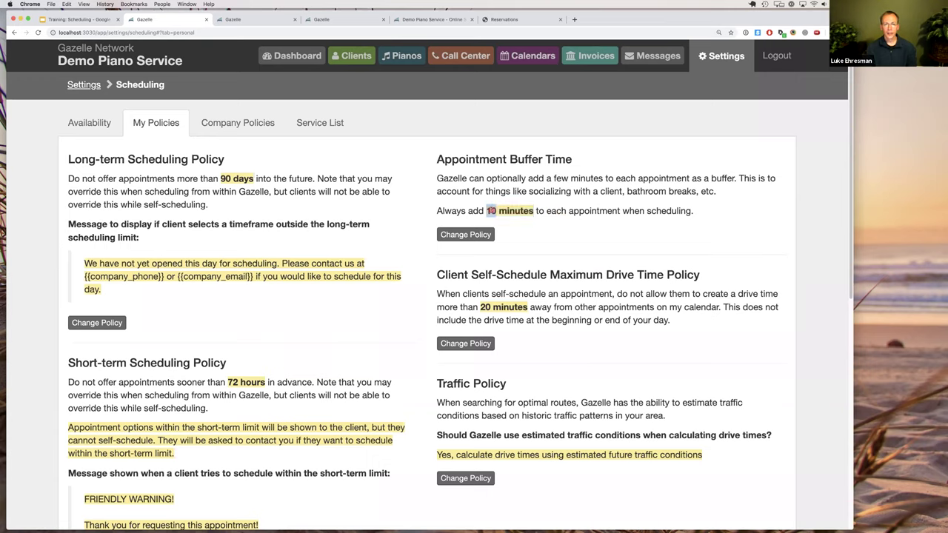
left_click_drag(491, 211, 512, 211)
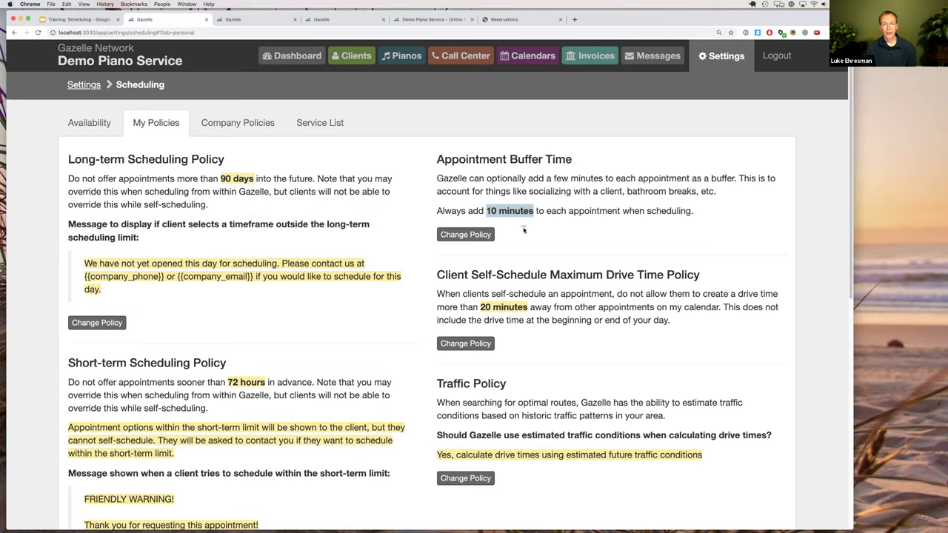
left_click(521, 278)
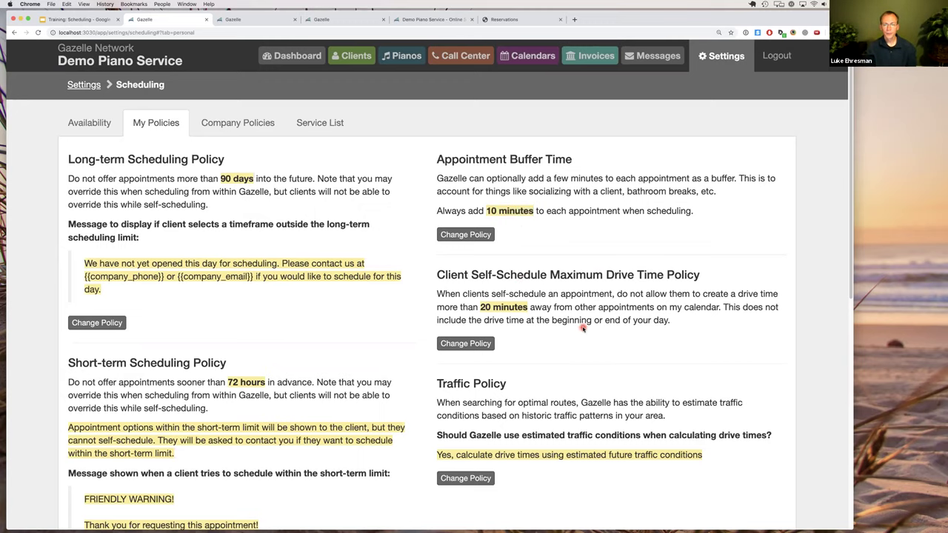
scroll(452, 252, "down", 1)
left_click_drag(436, 253, 691, 254)
left_click(690, 255)
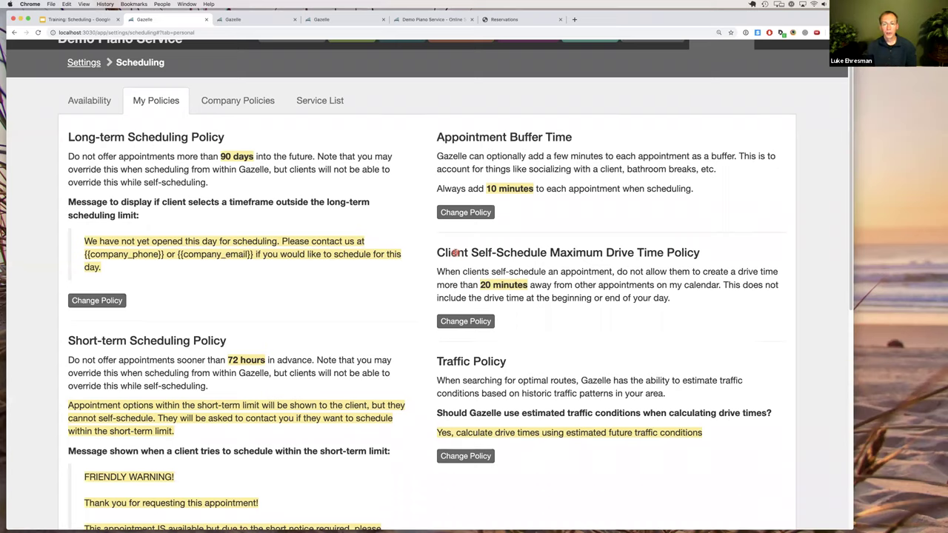
left_click_drag(436, 252, 601, 252)
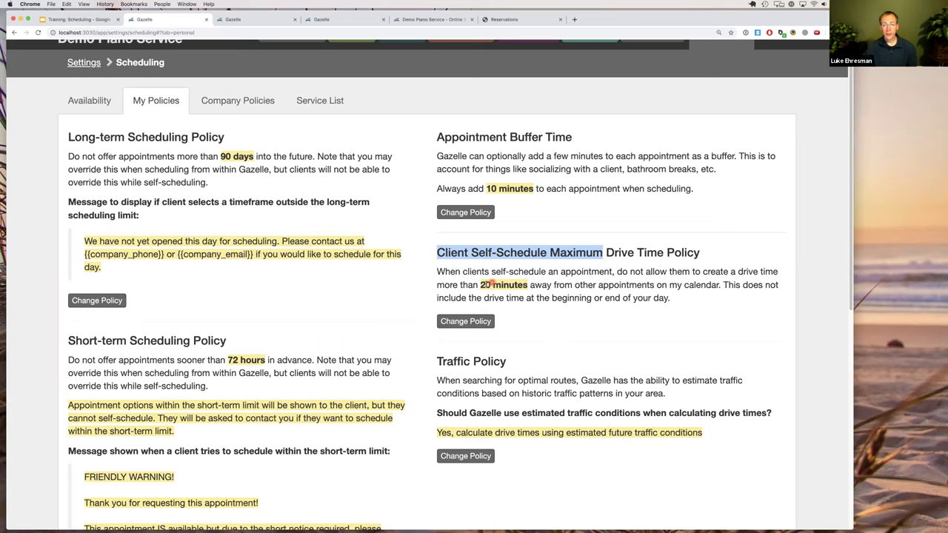
left_click_drag(482, 286, 506, 286)
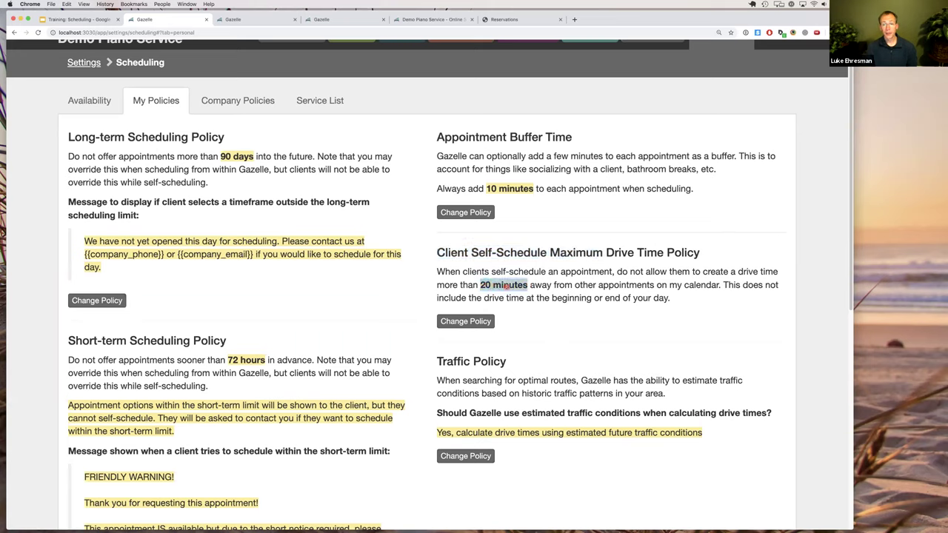
left_click(506, 286)
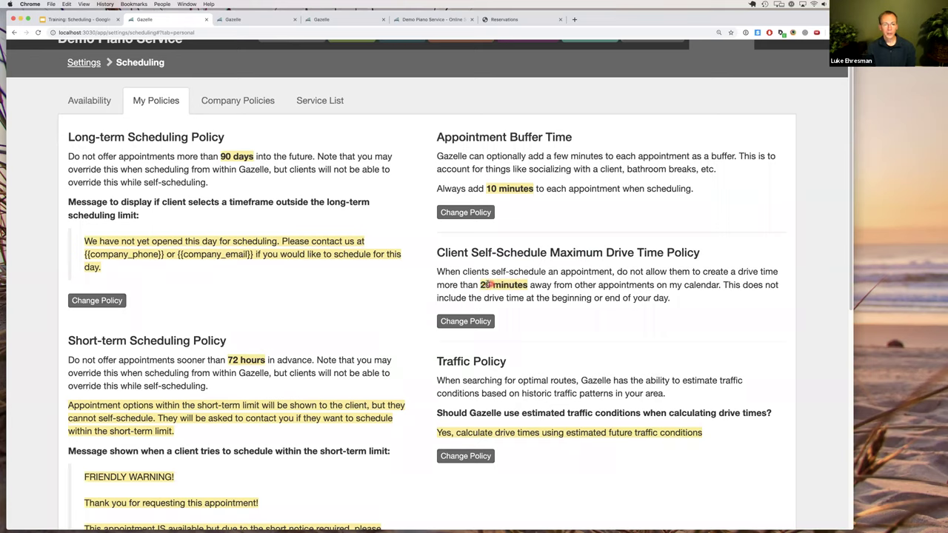
double_click(486, 285)
left_click_drag(486, 285, 502, 286)
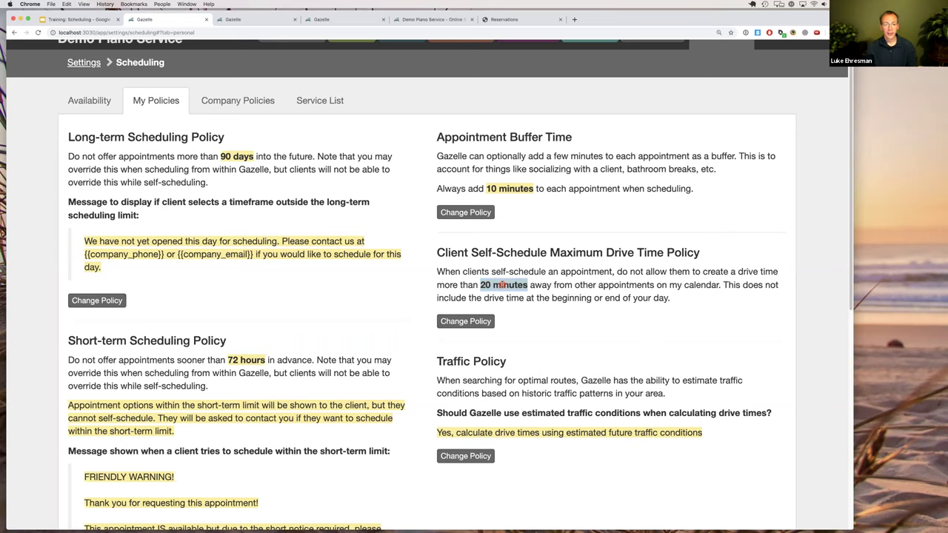
left_click(502, 285)
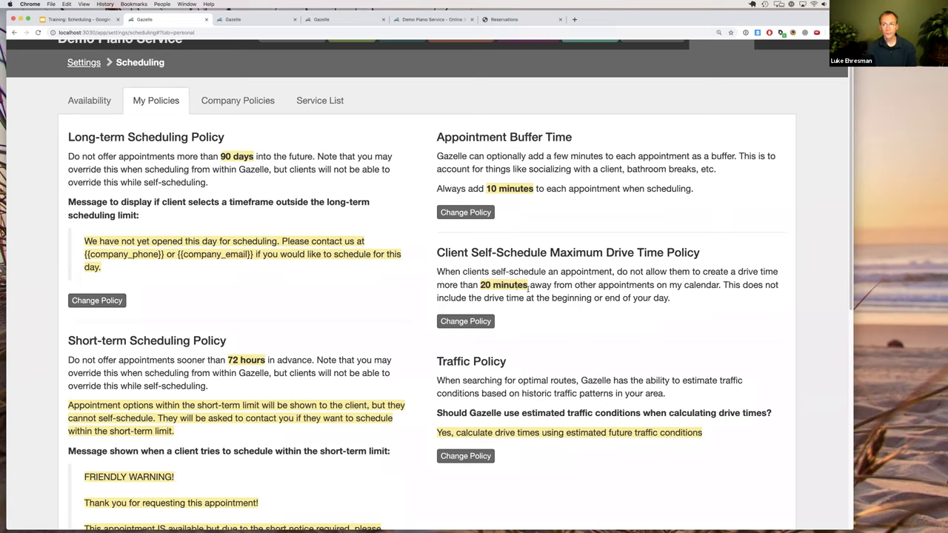
scroll(529, 290, "down", 1)
scroll(529, 290, "down", 3)
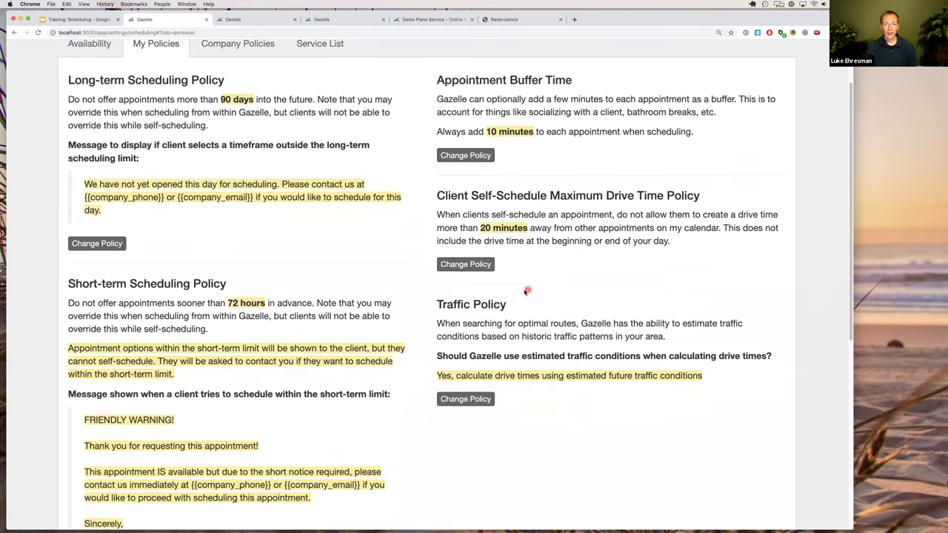
scroll(529, 292, "down", 1)
scroll(533, 292, "up", 2)
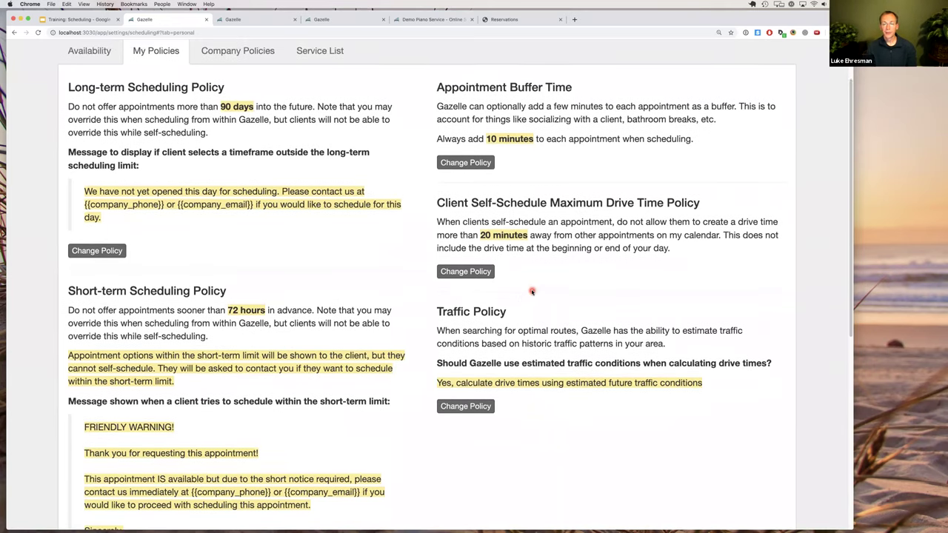
scroll(532, 292, "up", 1)
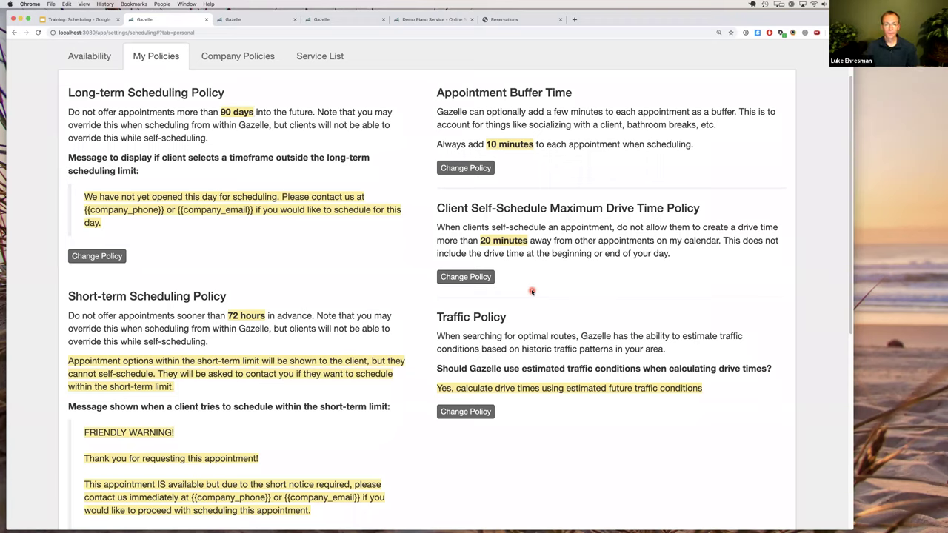
scroll(596, 305, "down", 1)
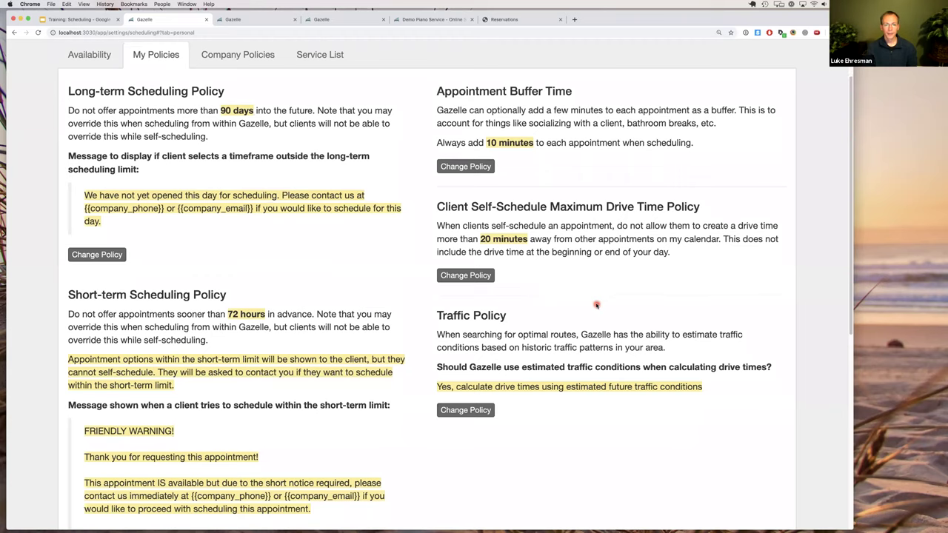
scroll(597, 304, "down", 3)
left_click_drag(437, 275, 506, 276)
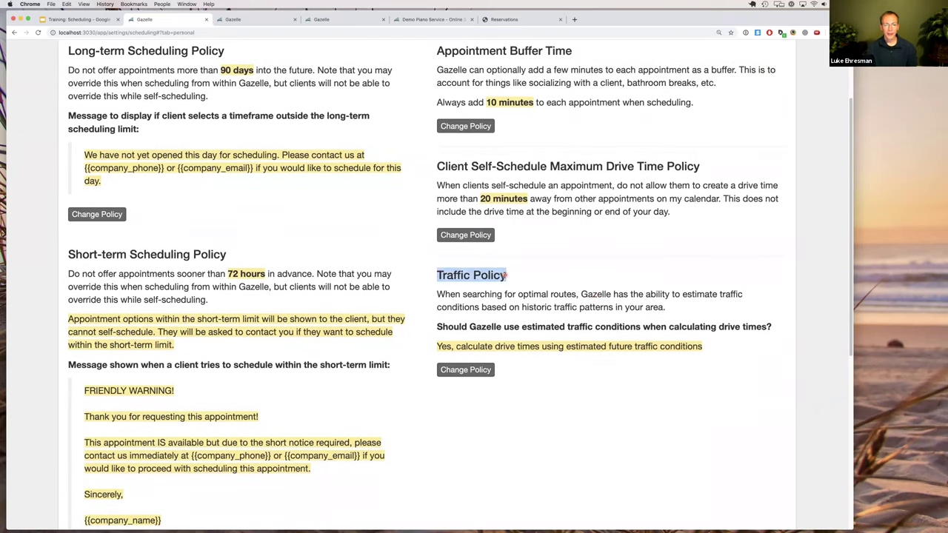
left_click(506, 275)
triple_click(458, 275)
left_click(481, 369)
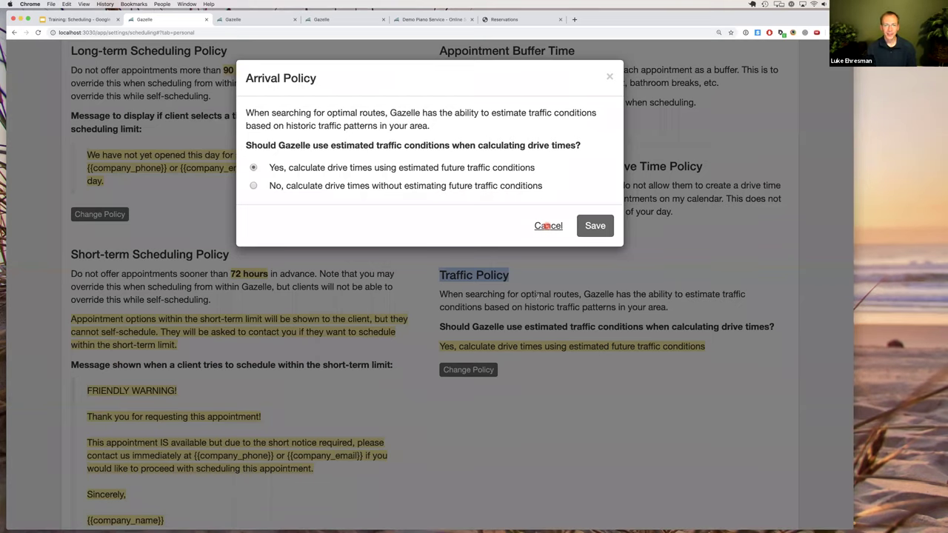
left_click(549, 226)
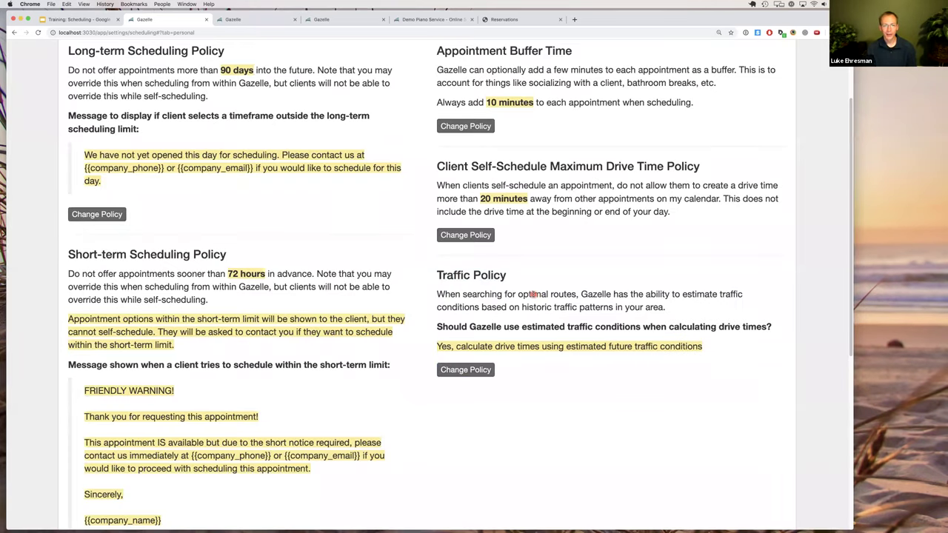
scroll(533, 294, "up", 1)
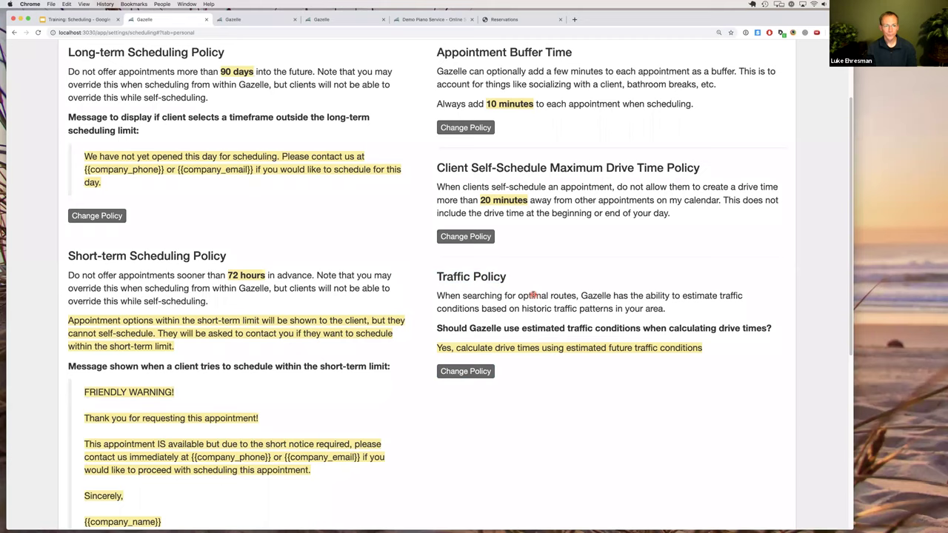
scroll(533, 295, "up", 3)
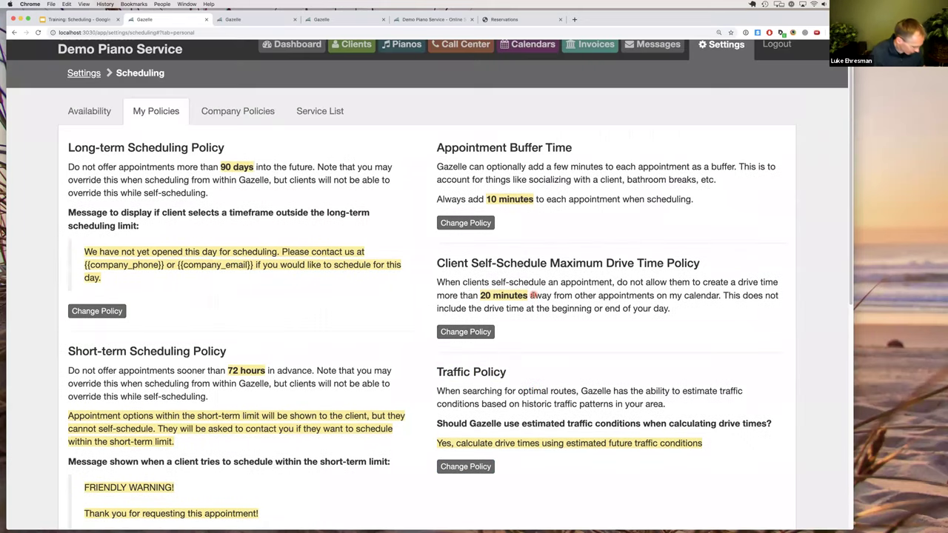
scroll(533, 295, "up", 1)
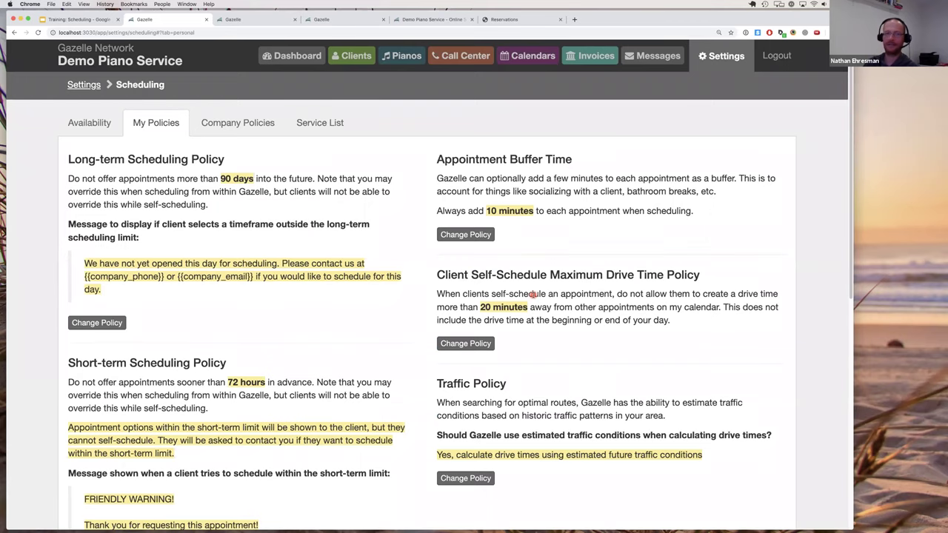
scroll(532, 275, "down", 5)
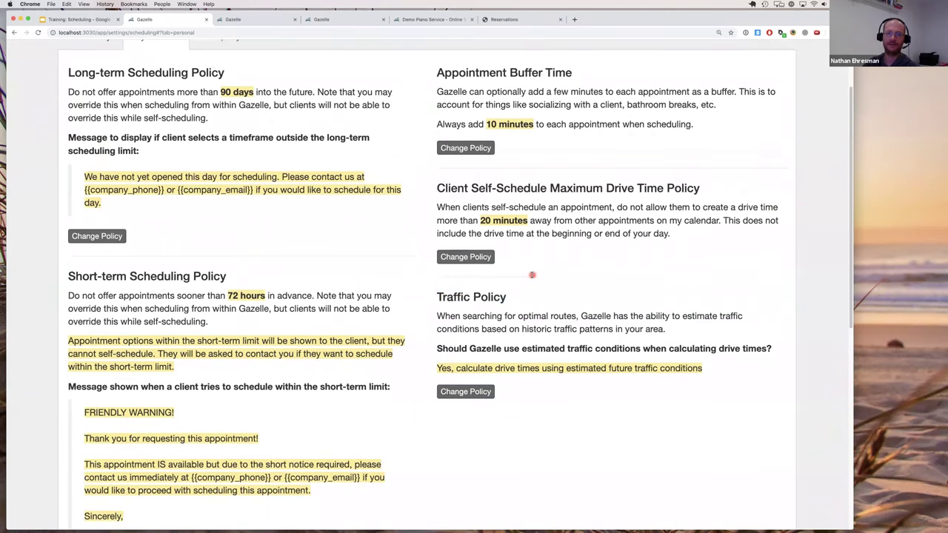
scroll(532, 275, "down", 5)
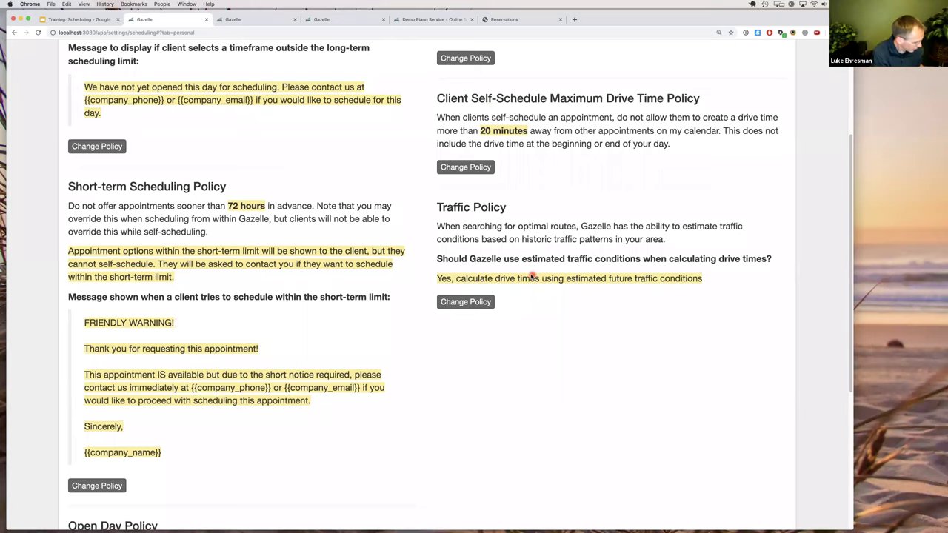
scroll(531, 276, "down", 12)
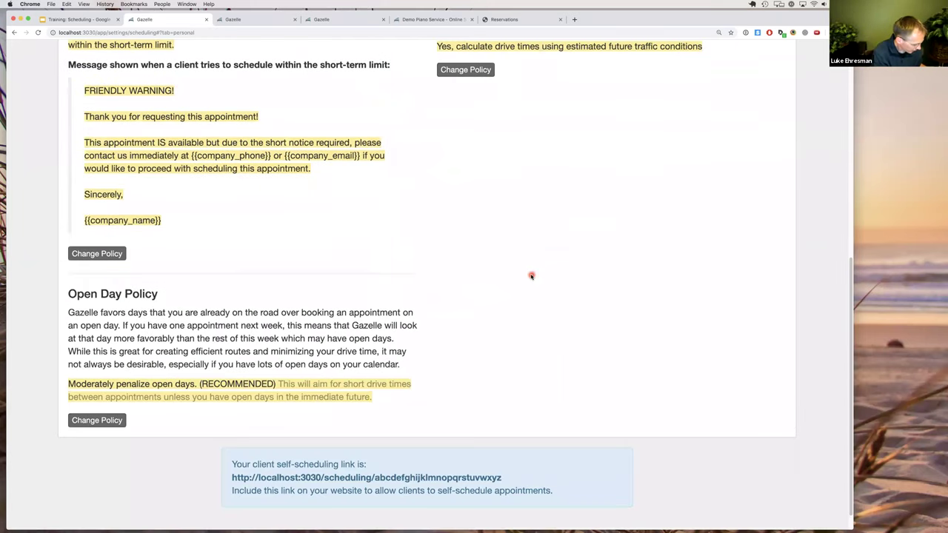
scroll(531, 275, "down", 1)
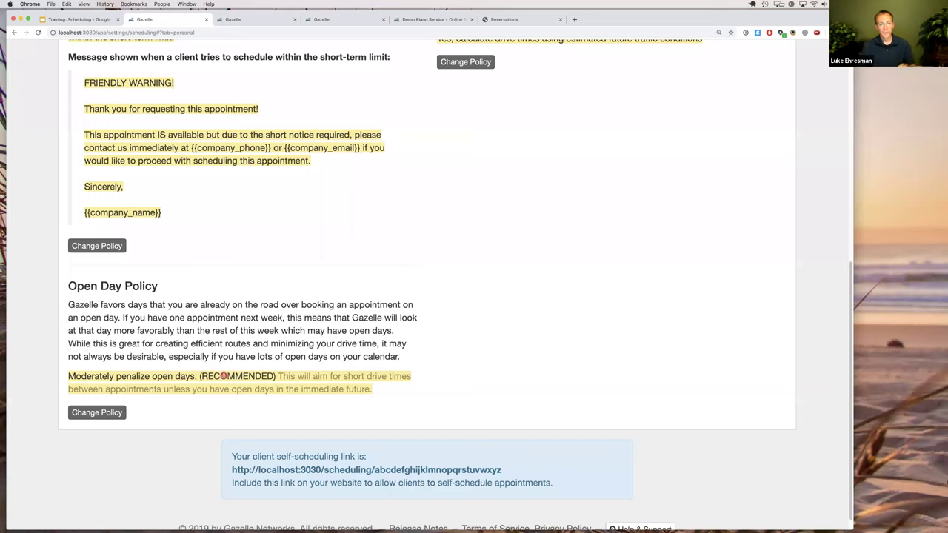
Try the Open Day Policy options, severe then moderate penalty, and close without saving.
left_click(95, 412)
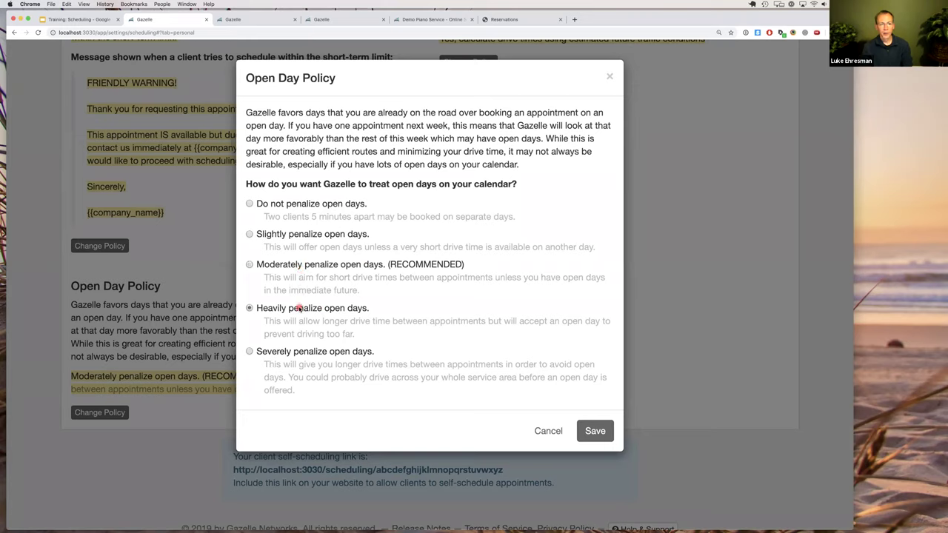
left_click(317, 353)
left_click(296, 265)
left_click(546, 431)
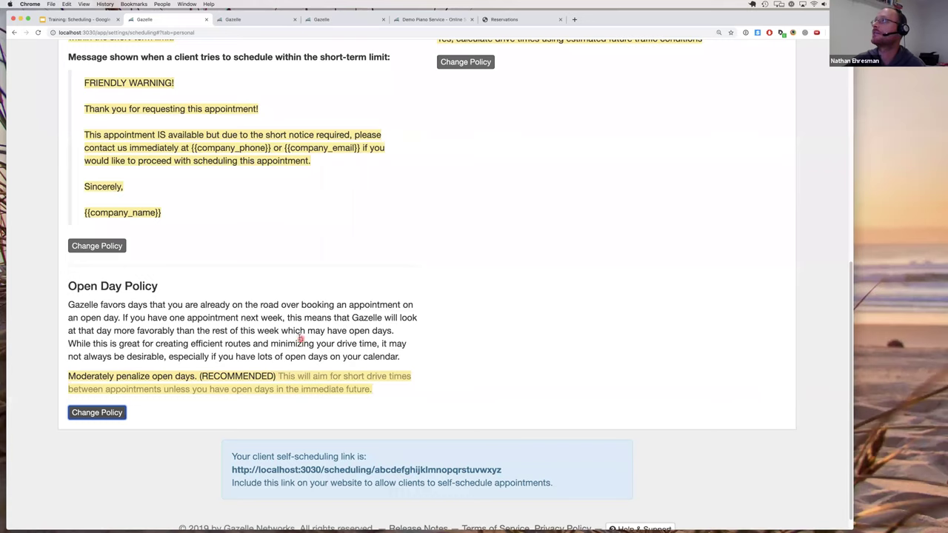
Scroll up and open the Sep 2019 month calendar.
scroll(326, 359, "up", 4)
scroll(326, 358, "up", 9)
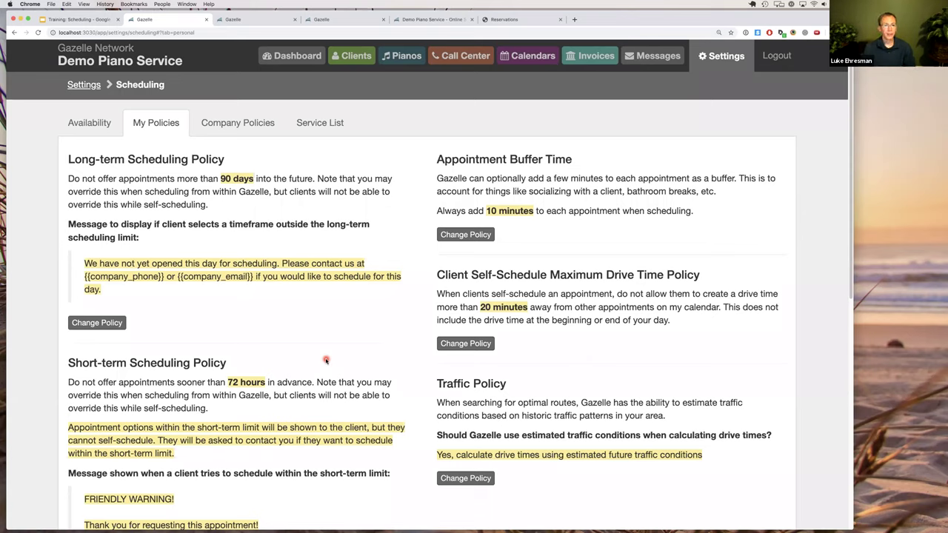
left_click(506, 65)
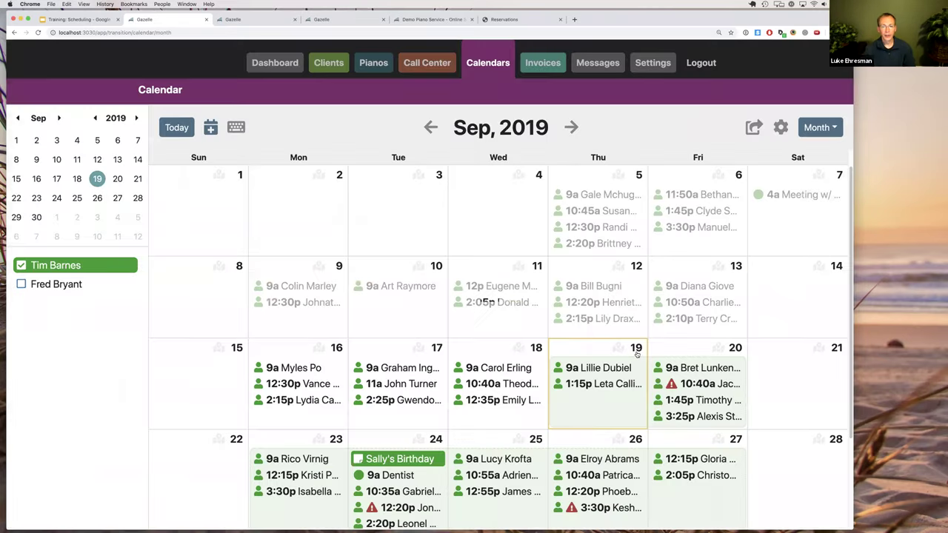
On Sep 19, save a 4:45–7 PM personal event titled 'Penciled in for Bob'.
left_click(637, 348)
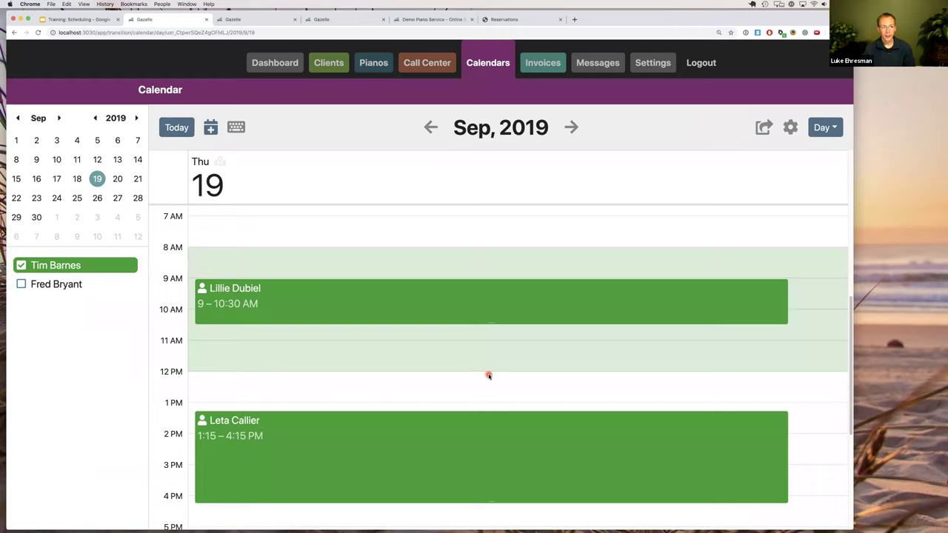
scroll(489, 374, "down", 5)
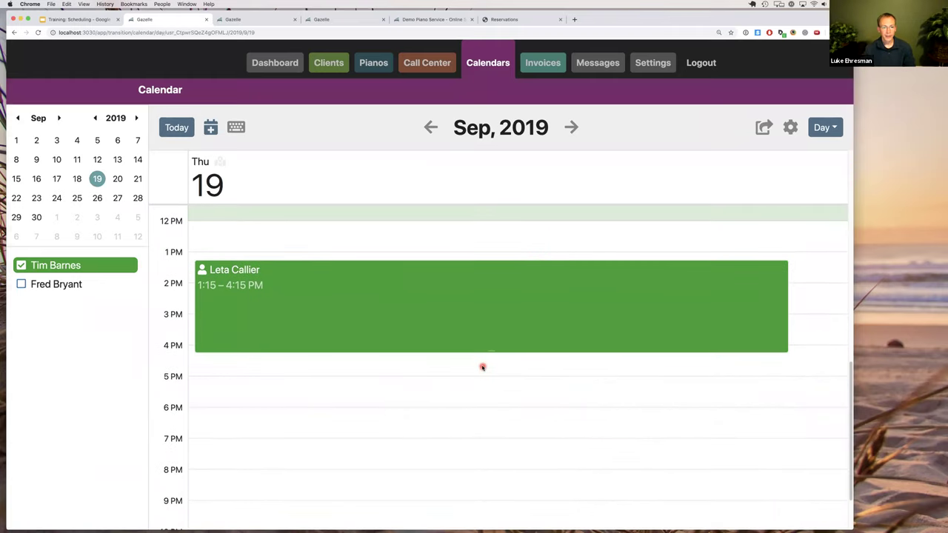
left_click_drag(482, 367, 485, 440)
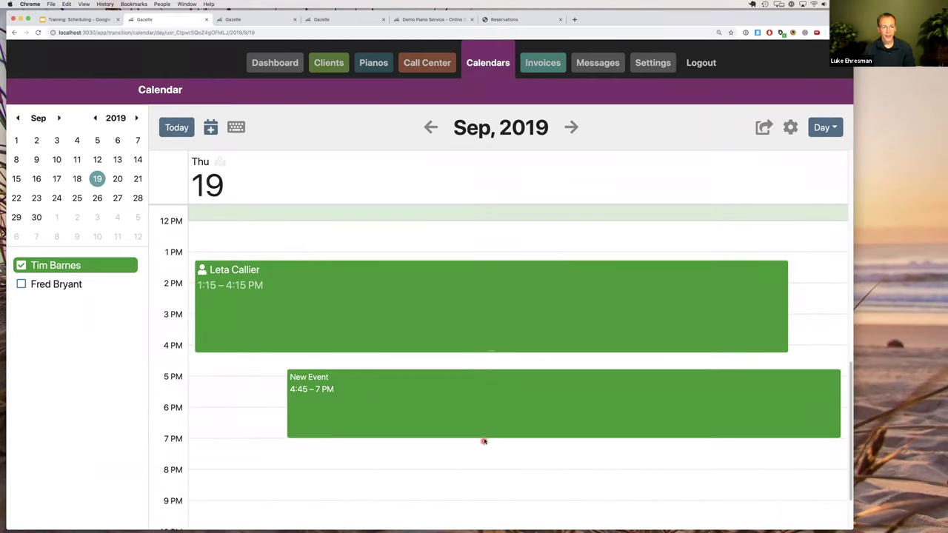
left_click(586, 275)
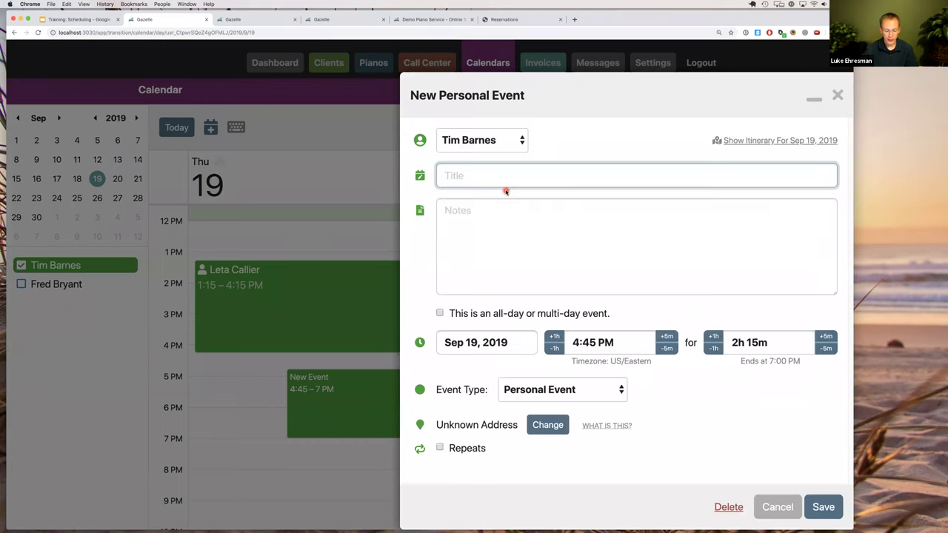
type("Pencil")
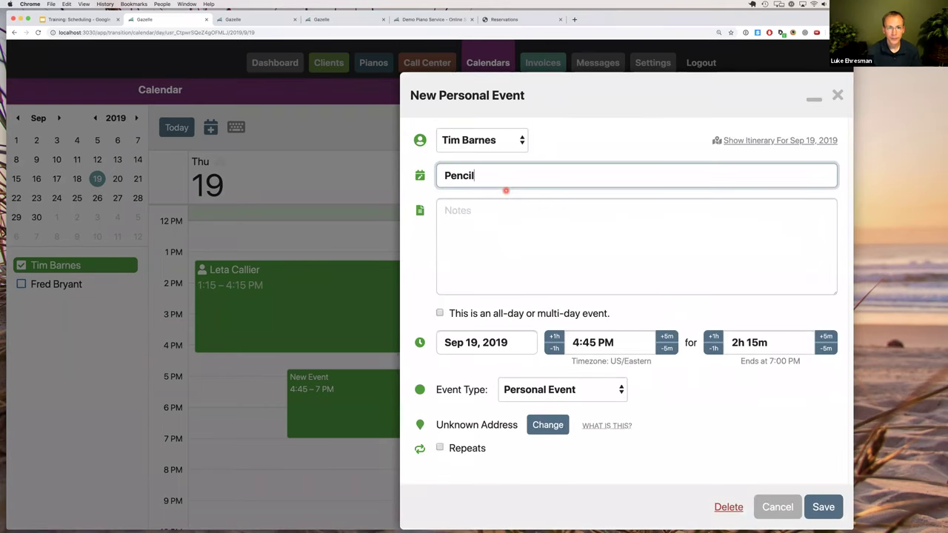
type("ed i")
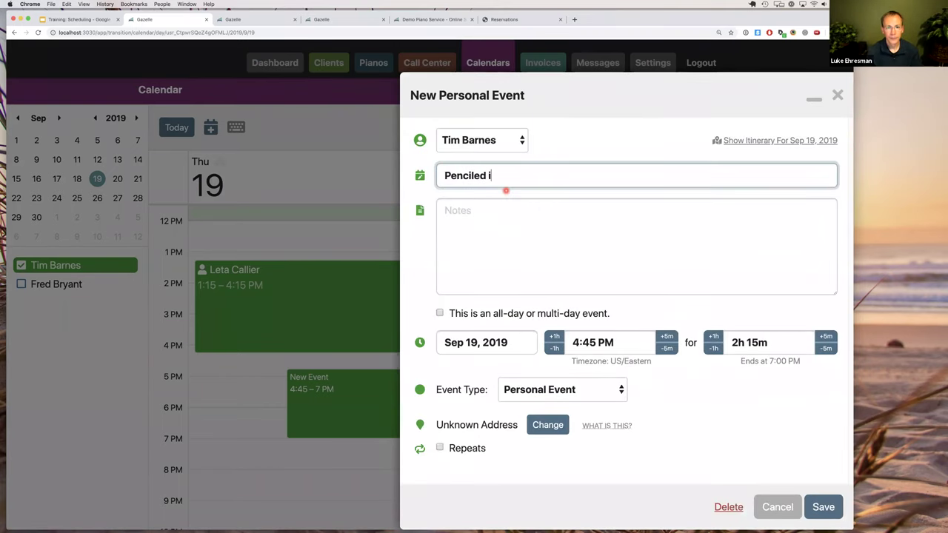
type("n for Bob")
left_click(819, 506)
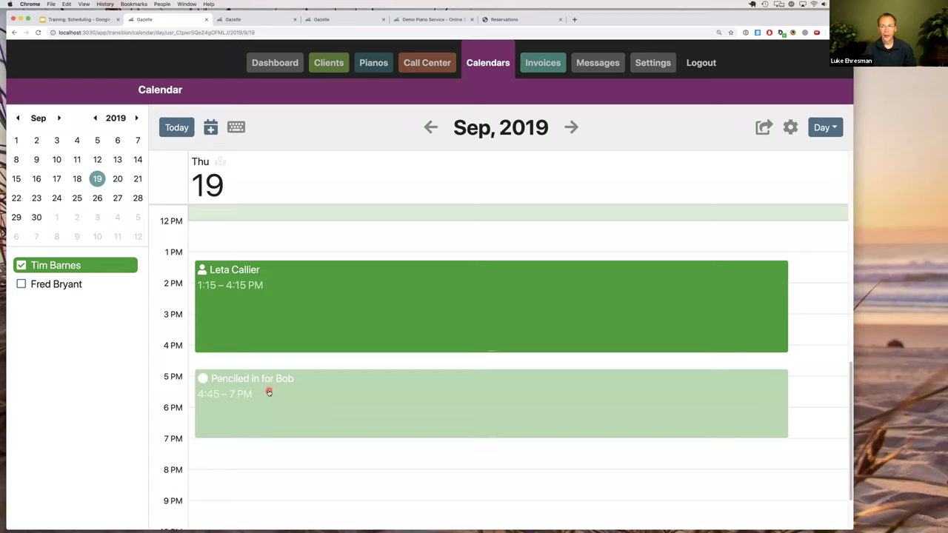
Open the 'Penciled in for Bob' event and delete it, confirming with Yes.
left_click(268, 392)
left_click(349, 430)
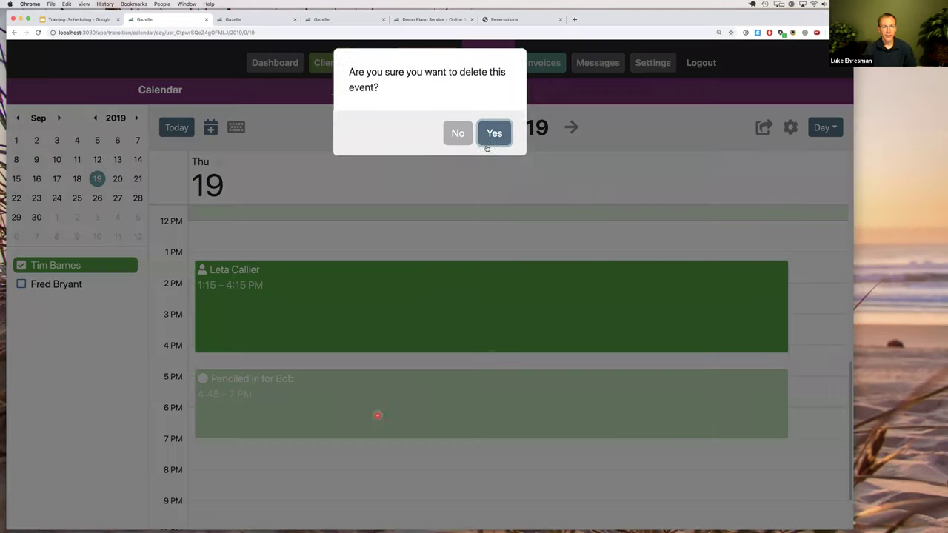
left_click(493, 134)
left_click(430, 391)
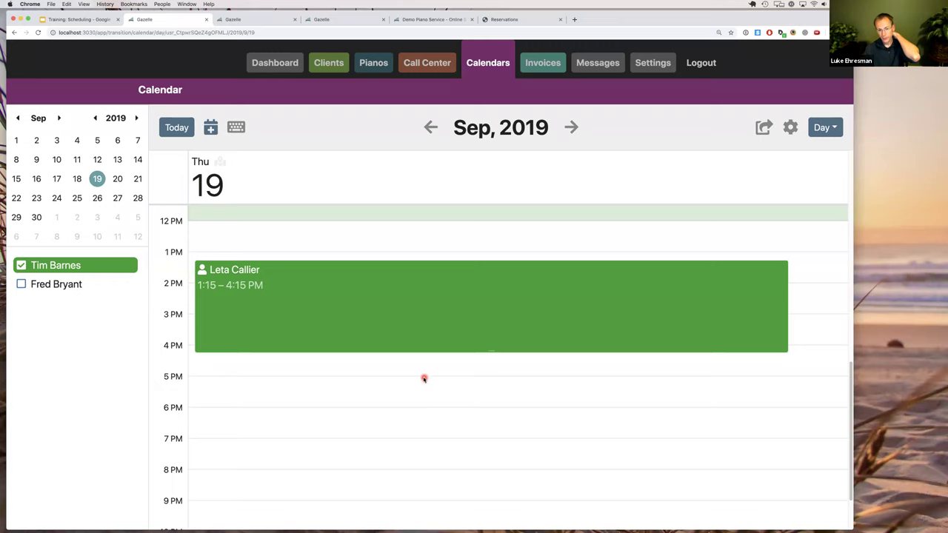
left_click_drag(423, 390, 423, 408)
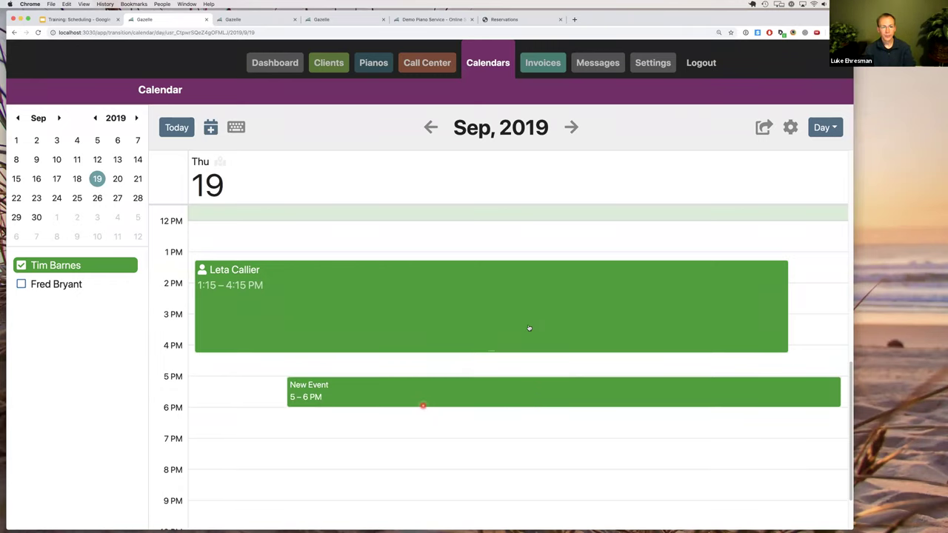
left_click(528, 330)
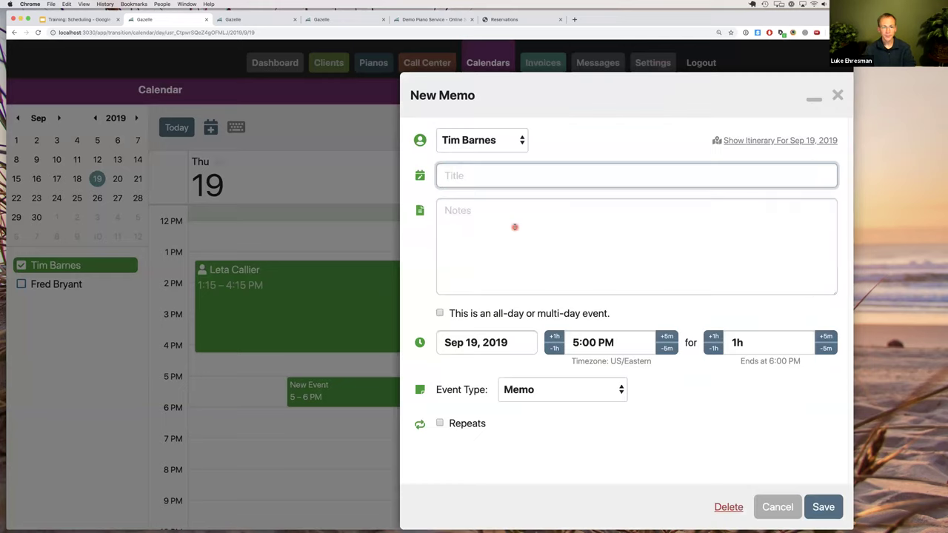
type("Penciled in ")
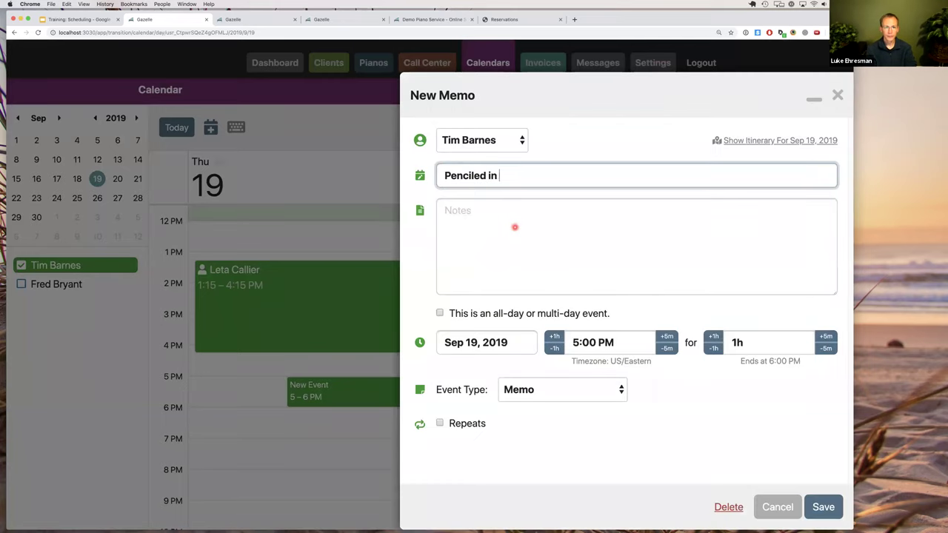
type("for Bob")
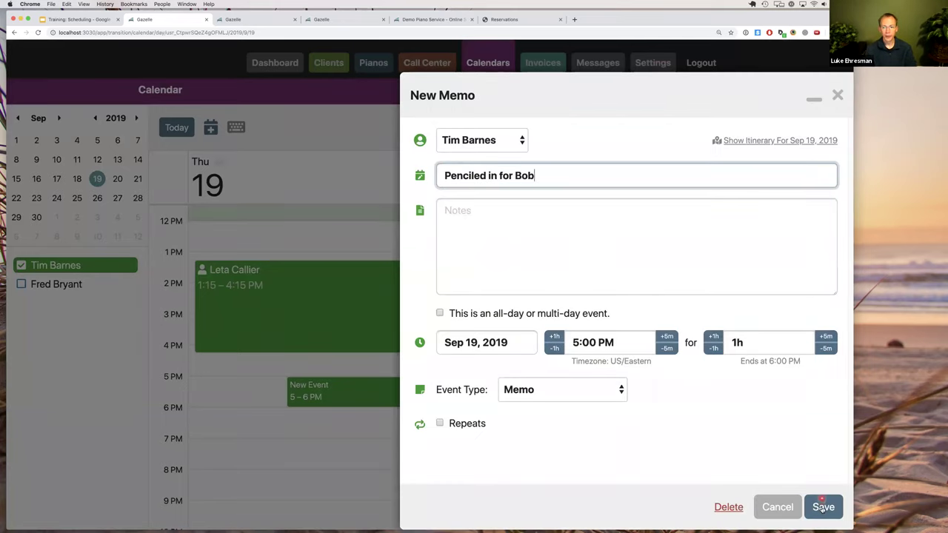
left_click(821, 506)
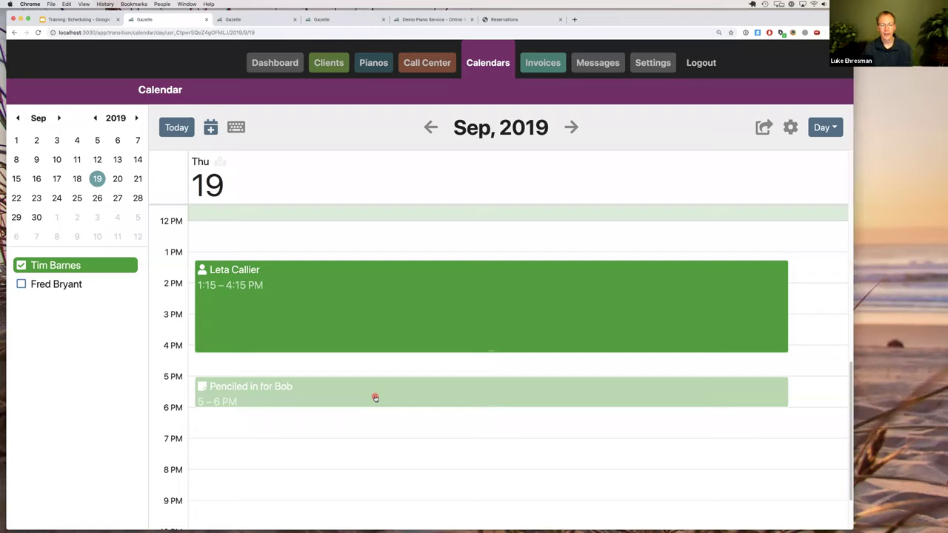
left_click(374, 396)
left_click(352, 415)
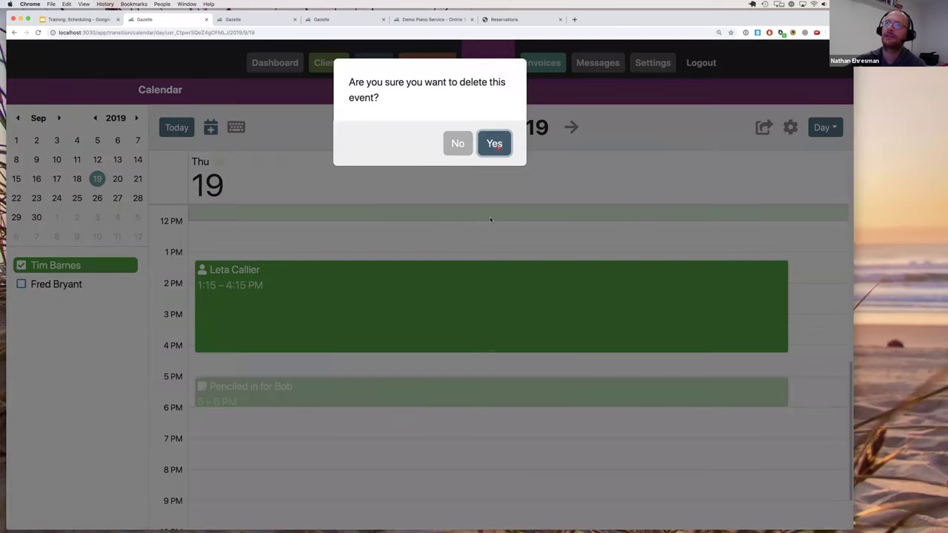
left_click(499, 152)
left_click(429, 348)
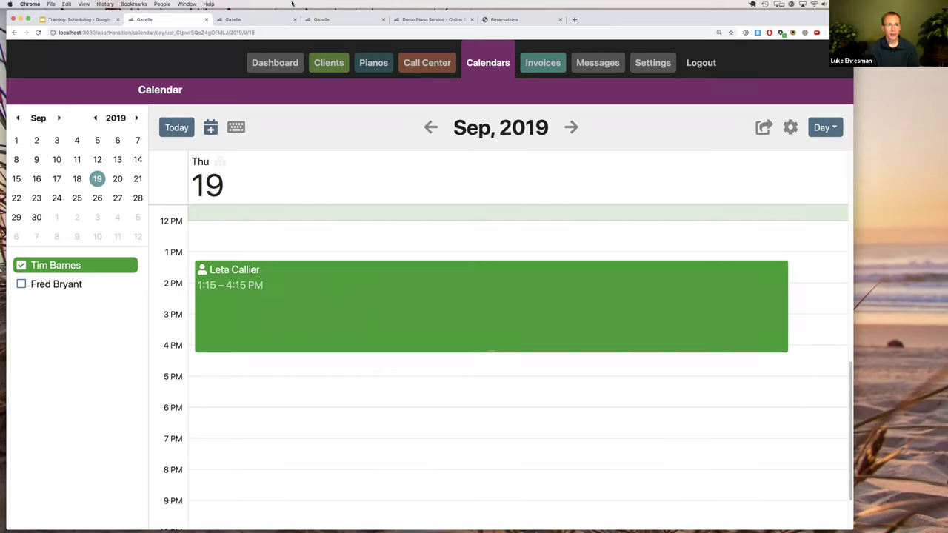
left_click(289, 63)
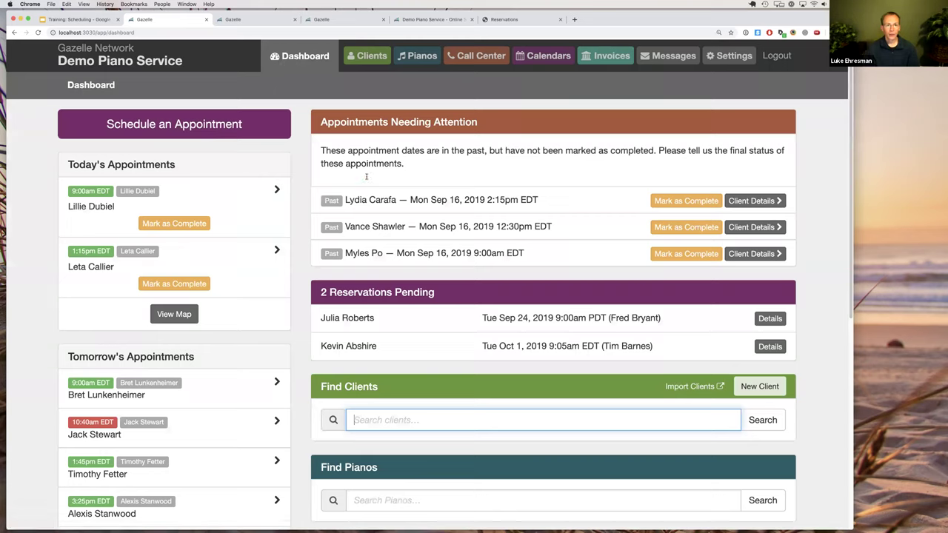
Return to the Dashboard, then flip through browser tabs to the Sep 24, 9:00 AM reservation details.
left_click(426, 169)
left_click(331, 20)
left_click(273, 19)
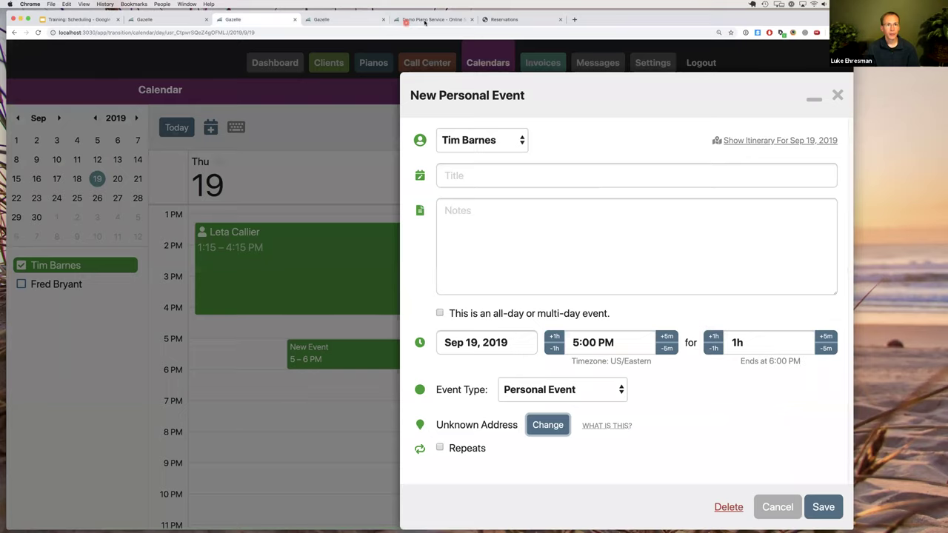
left_click(415, 20)
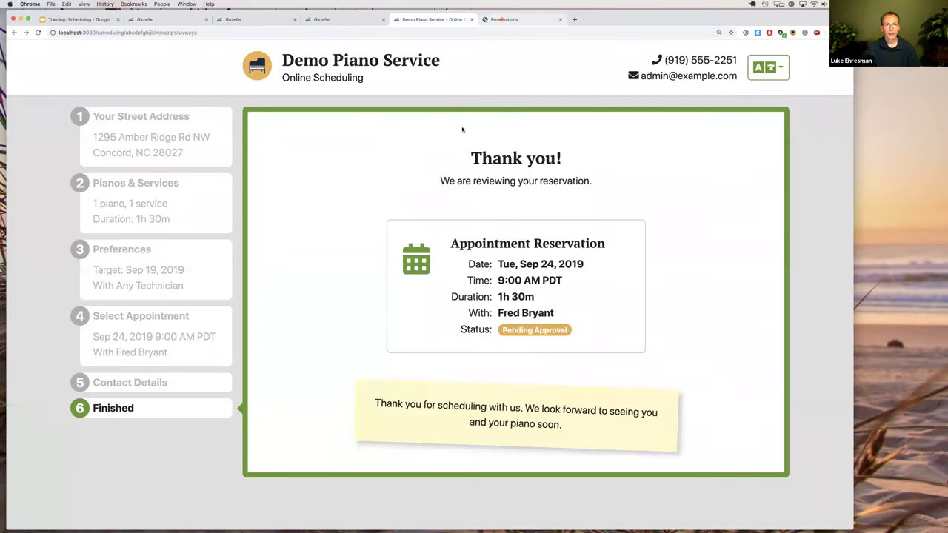
key("ctrl+Tab")
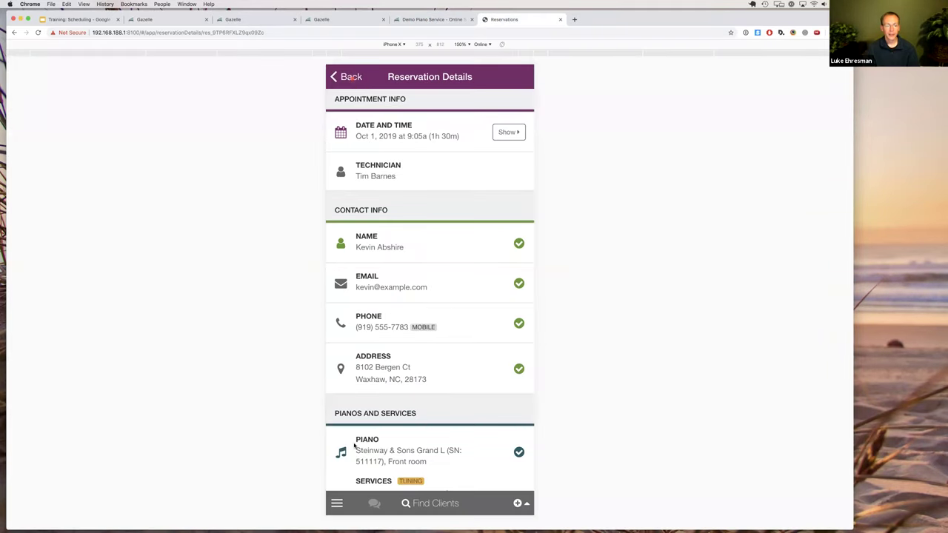
Go back, open the mobile menu's Today page and list the three uncompleted Sep 16 appointments.
left_click(351, 76)
left_click(337, 503)
left_click(370, 150)
left_click(376, 125)
left_click(413, 134)
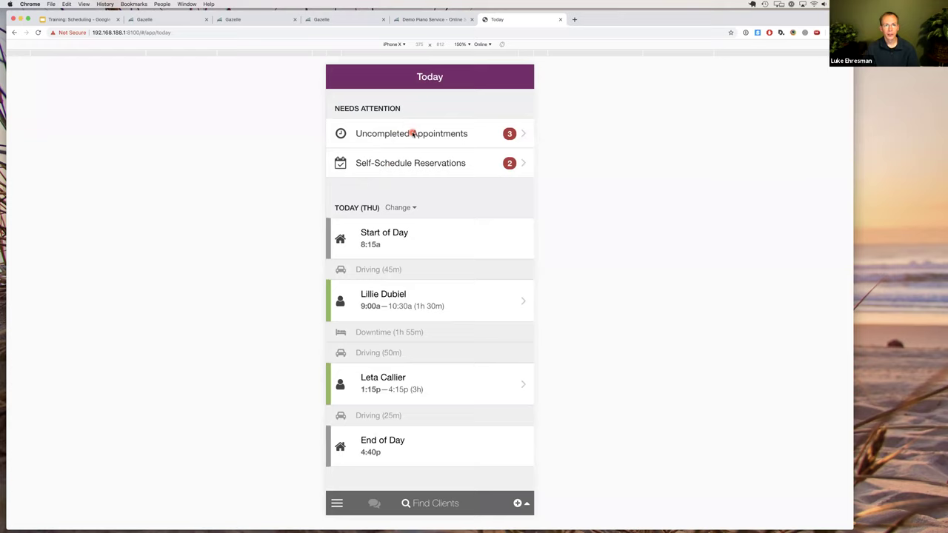
left_click(413, 134)
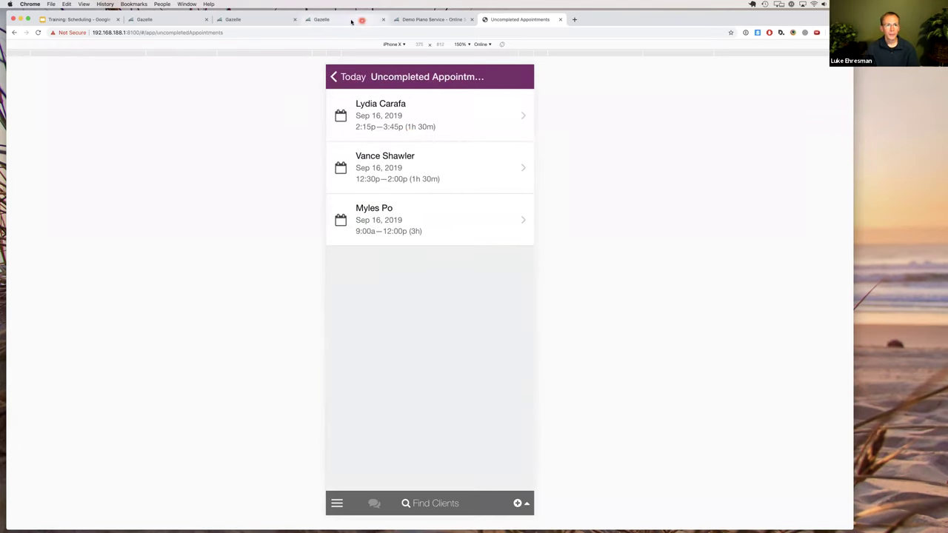
left_click(186, 20)
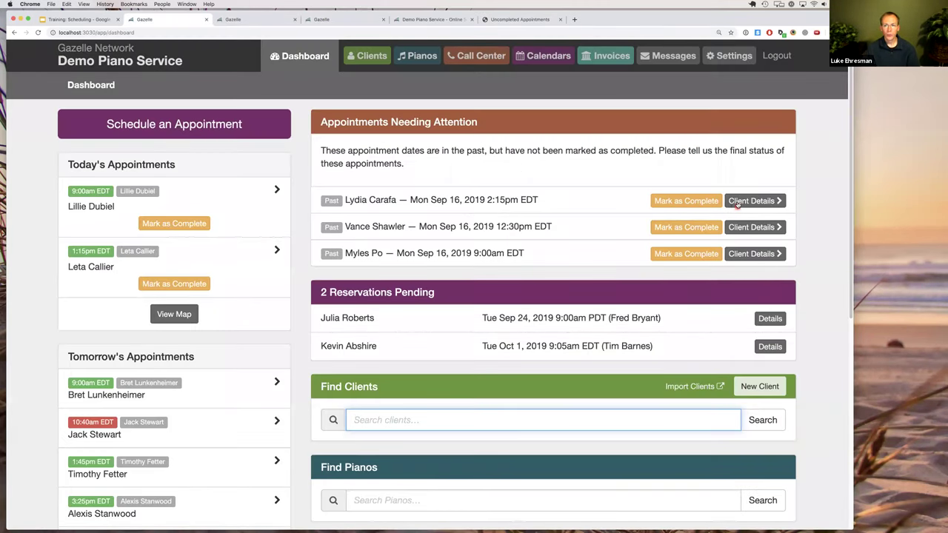
Start completing the first overdue appointment on desktop and close the message list unchosen.
left_click(688, 201)
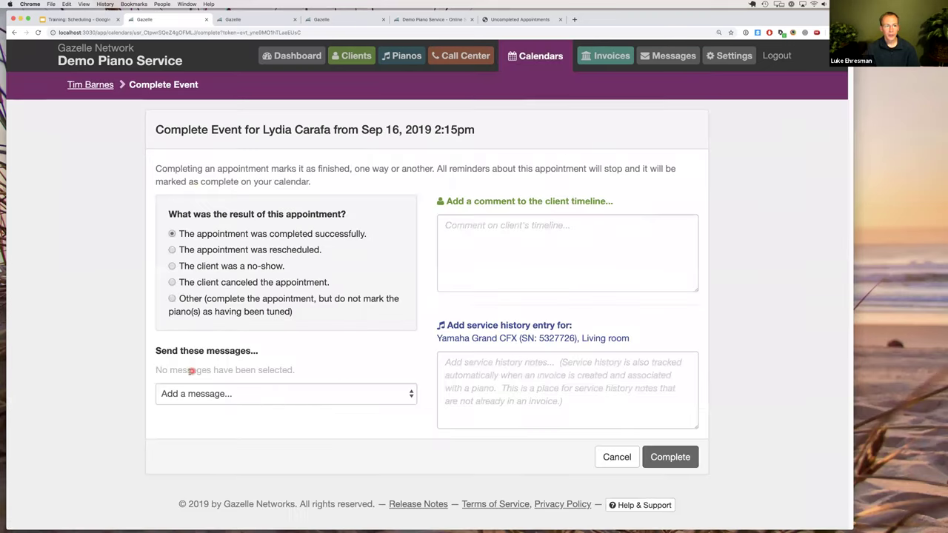
left_click(208, 395)
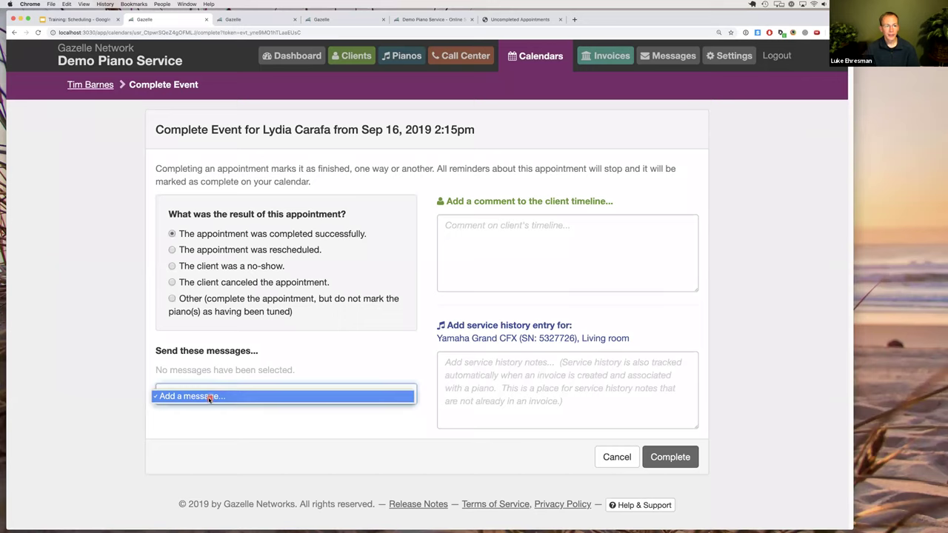
left_click(203, 399)
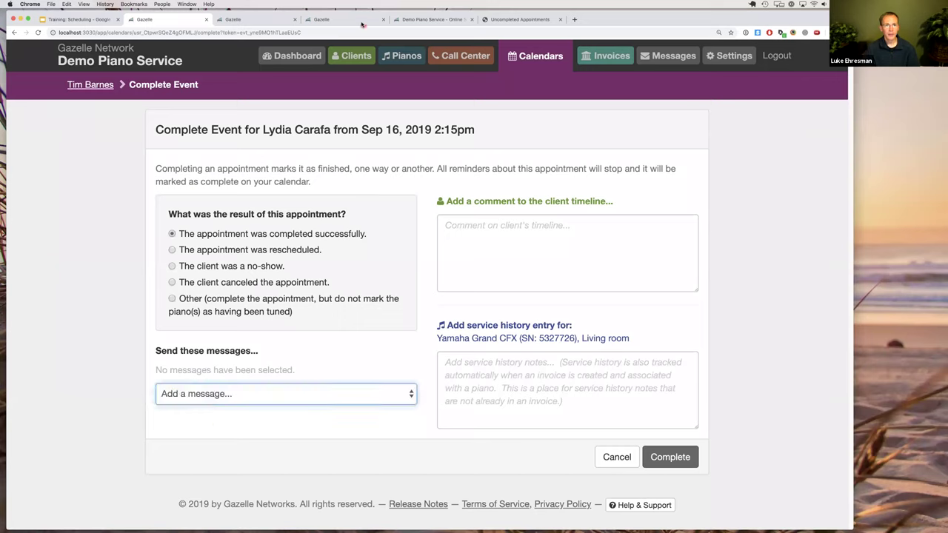
Cycle through the browser tabs and open the Sep 16 2:15p appointment for mobile completion.
left_click(444, 20)
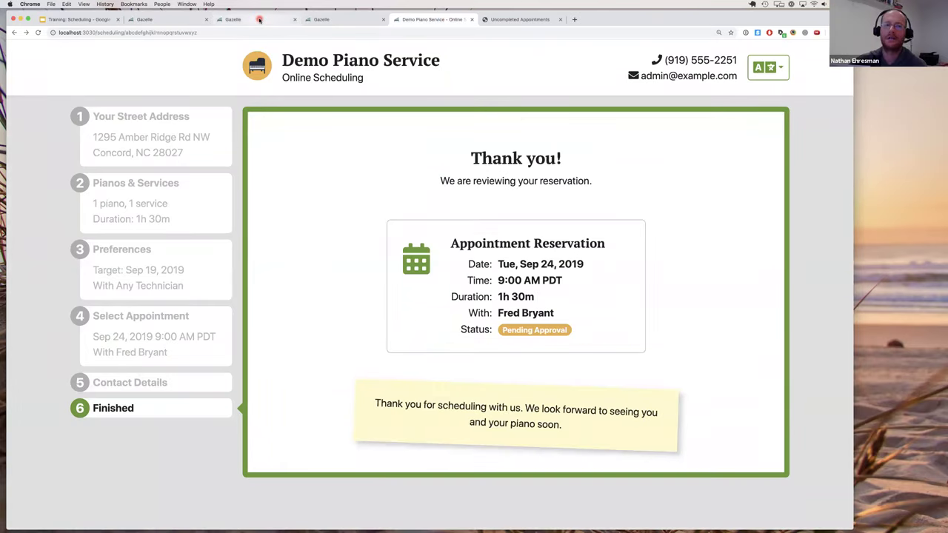
left_click(266, 22)
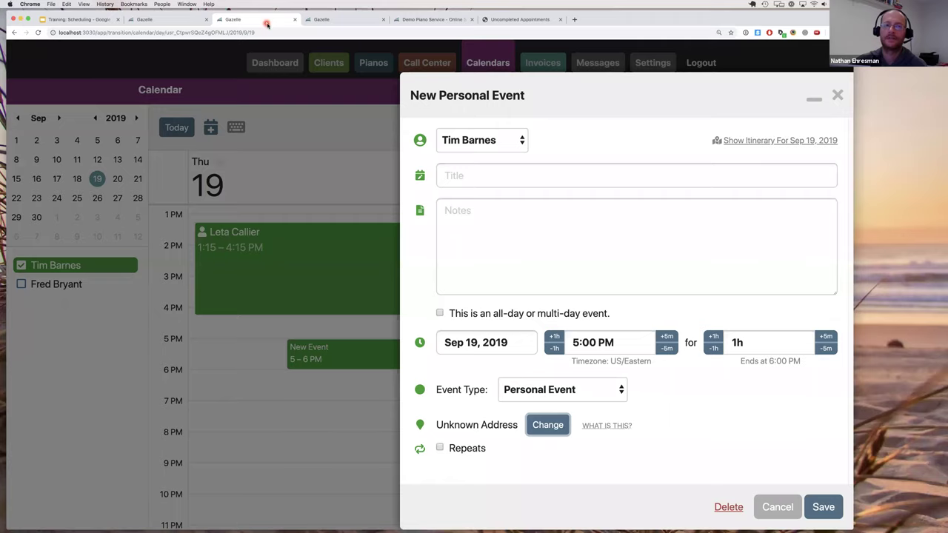
key("ctrl+Tab")
key("ctrl+Tab")
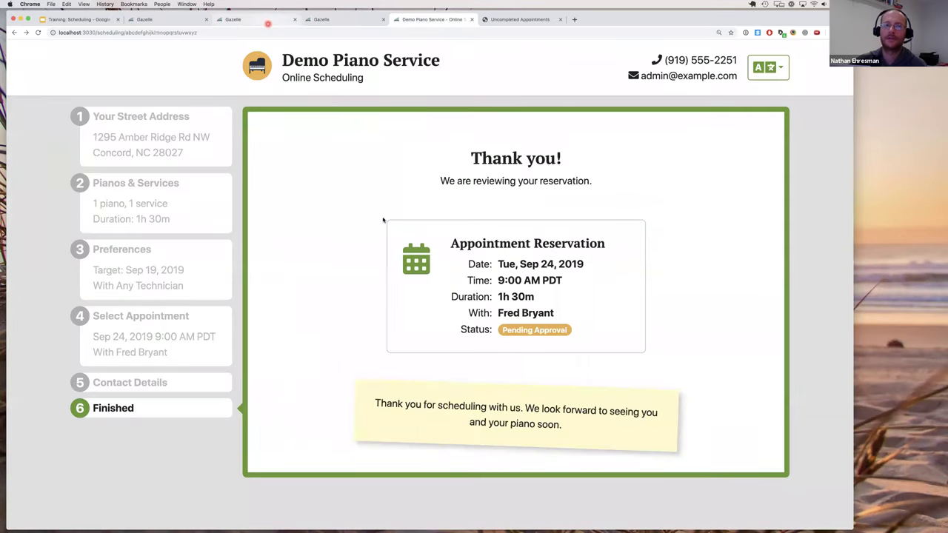
key("ctrl+Tab")
left_click(375, 111)
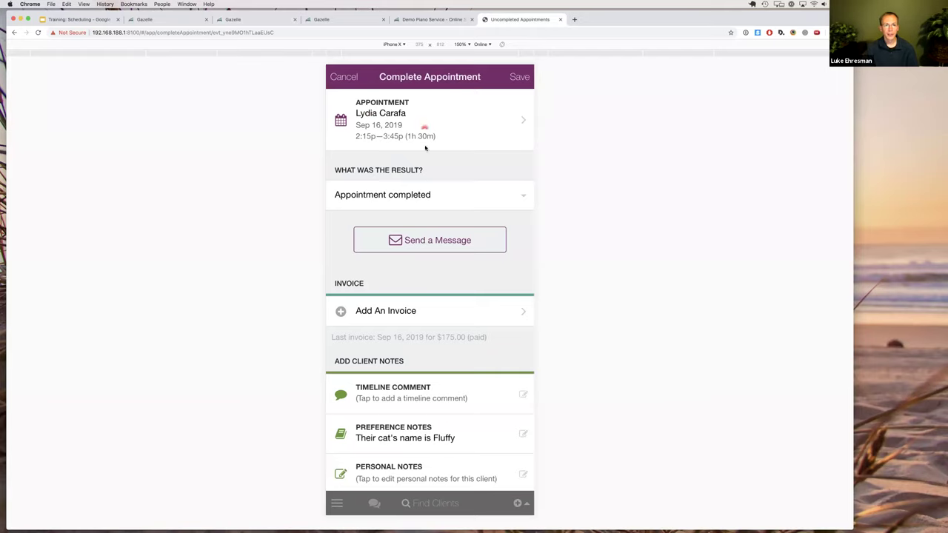
Draft a plain email to the client with subject 'Reminder!' and message 'Do something.', set to send later.
left_click(428, 243)
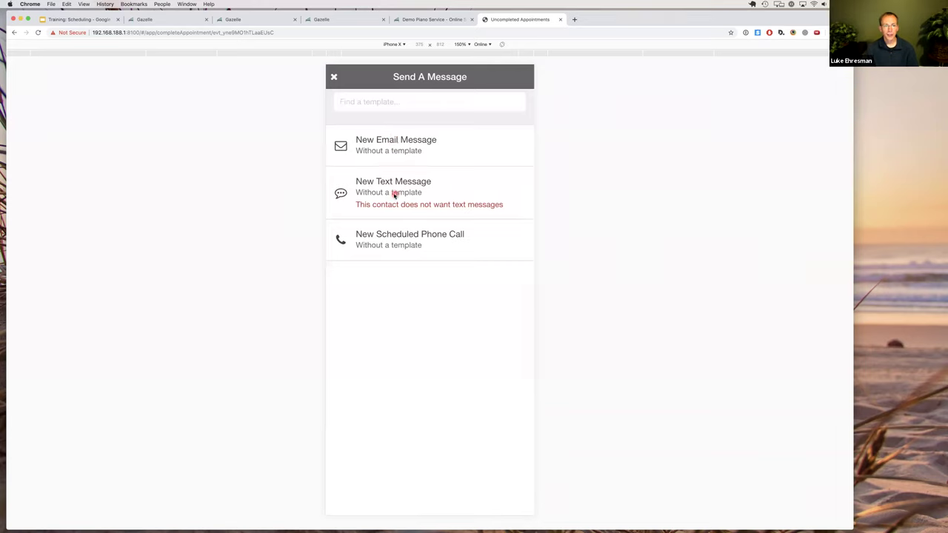
left_click(379, 147)
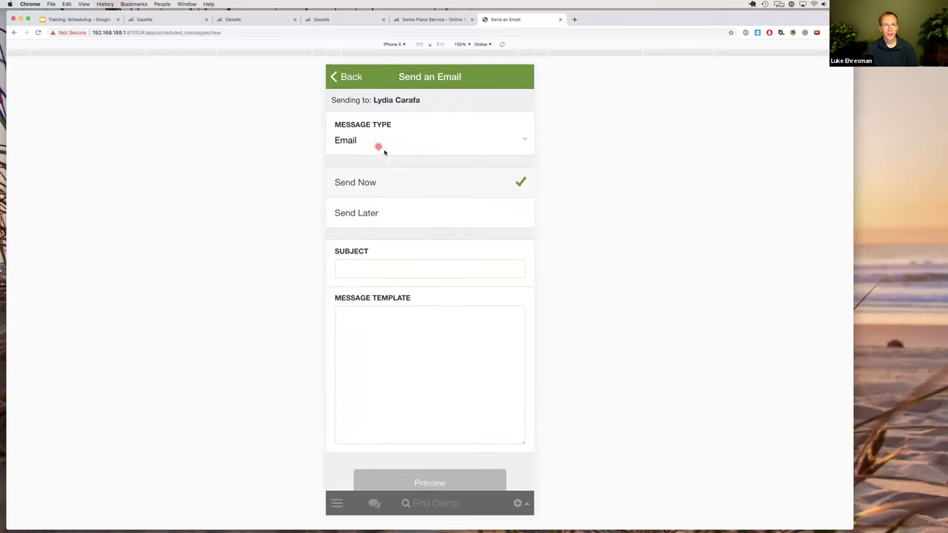
left_click(383, 272)
type("Remeb")
key("BackSpace")
key("BackSpace")
key("BackSpace")
key("BackSpace")
key("BackSpace")
type("Reminder!")
scroll(390, 311, "down", 4)
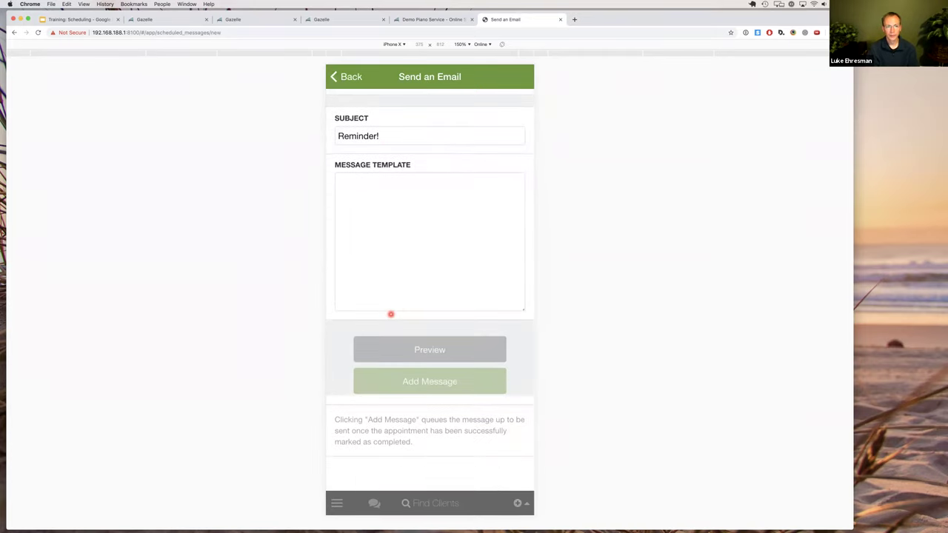
type("Do something.")
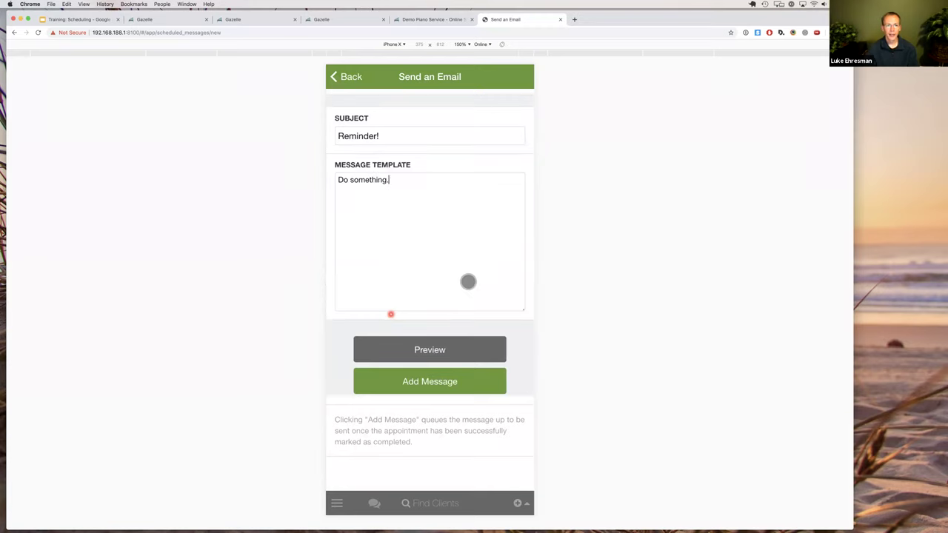
scroll(455, 277, "up", 4)
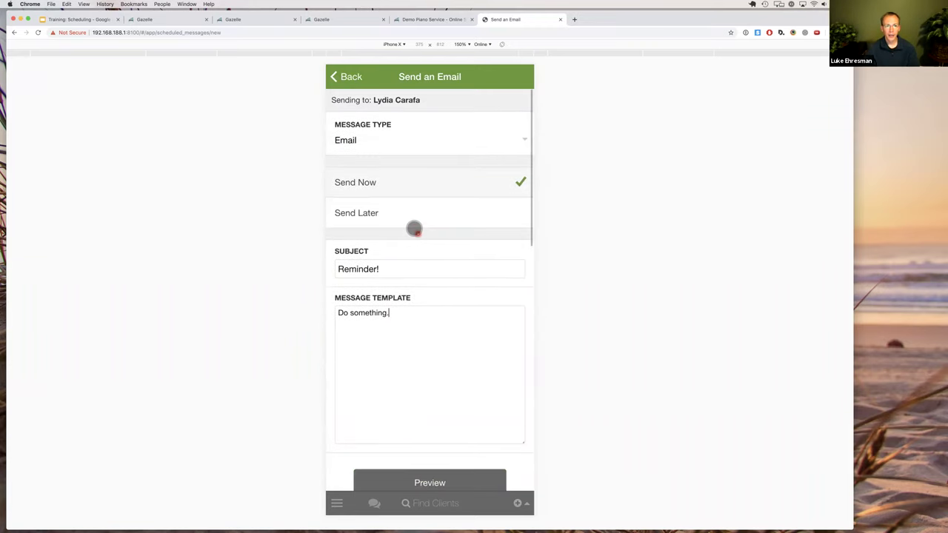
left_click(408, 219)
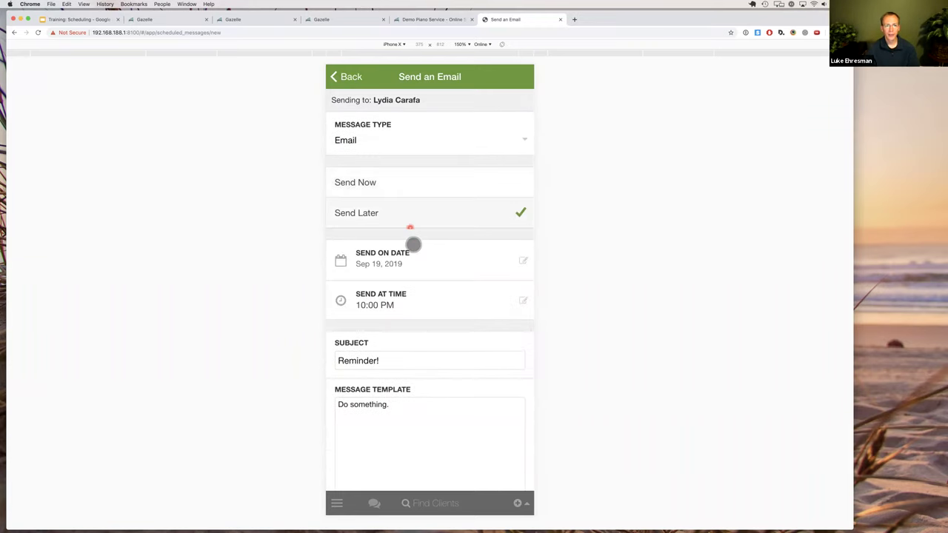
Set the email's send date to Sep 26, 2019, then back out and cancel completing the appointment.
left_click(380, 265)
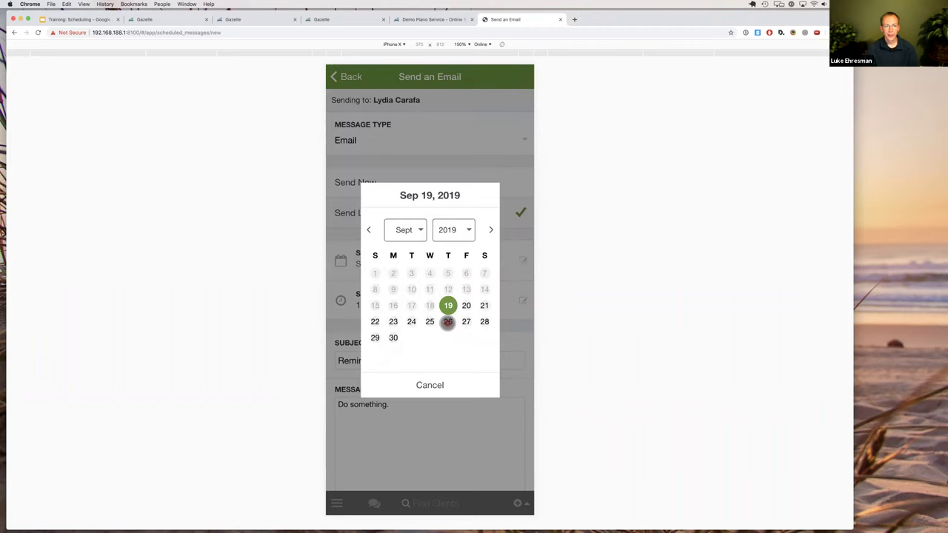
left_click(449, 322)
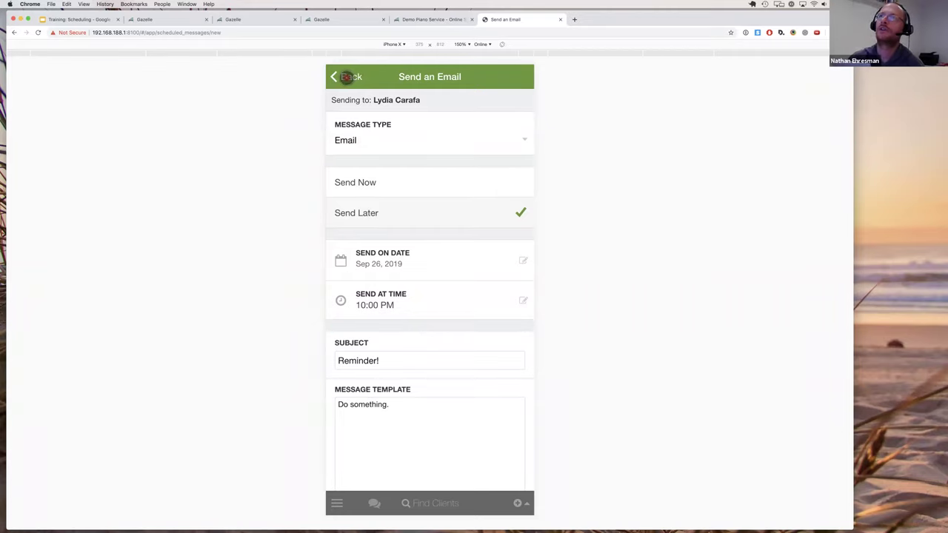
left_click(346, 77)
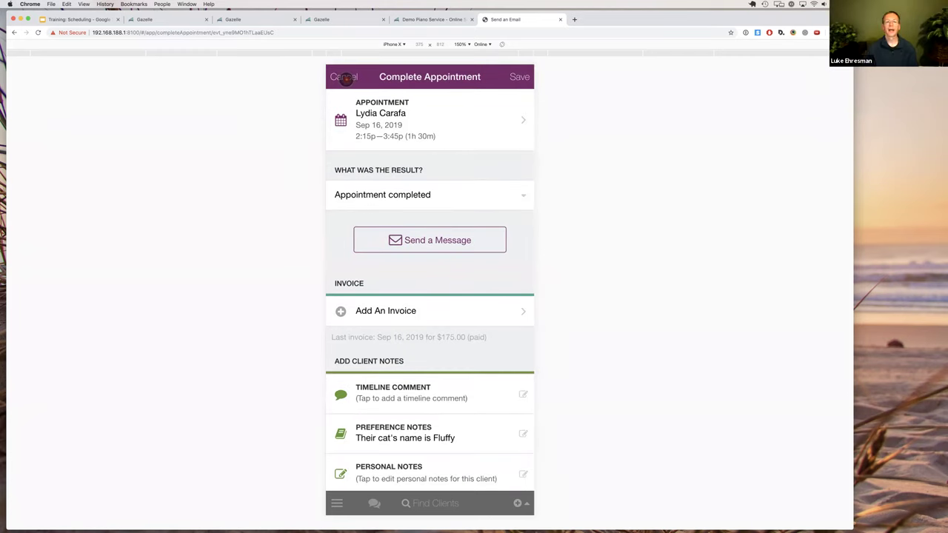
left_click(345, 77)
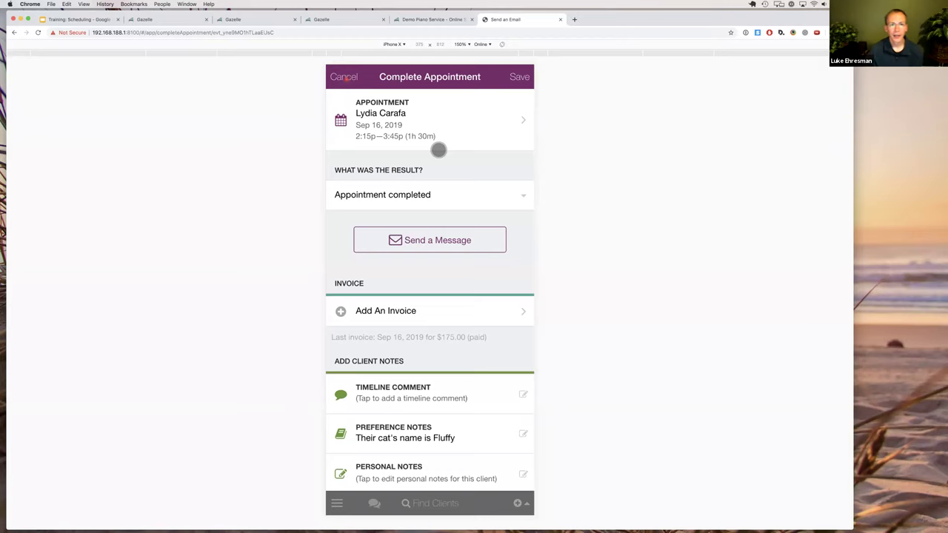
Confirm abandoning the mobile completion, then switch to desktop Gazelle and open Calendars.
left_click(459, 320)
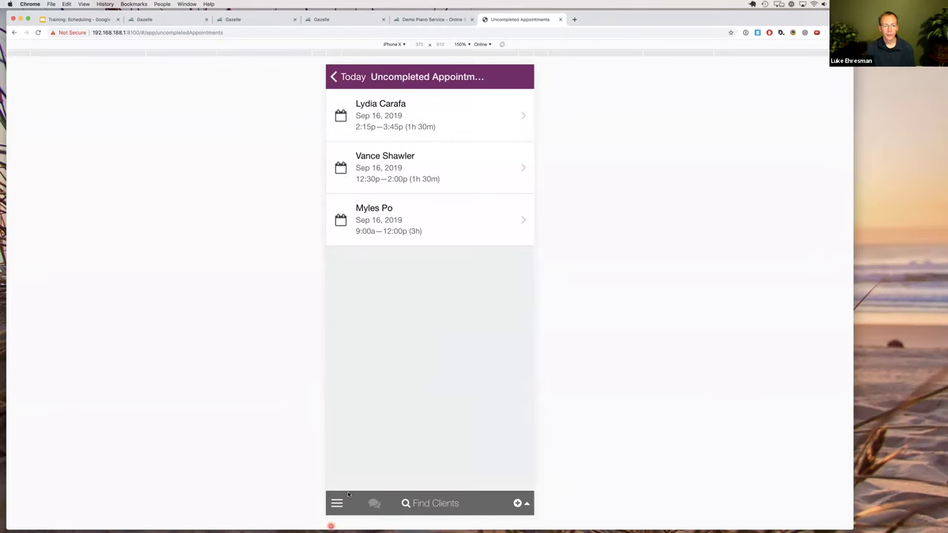
left_click(179, 19)
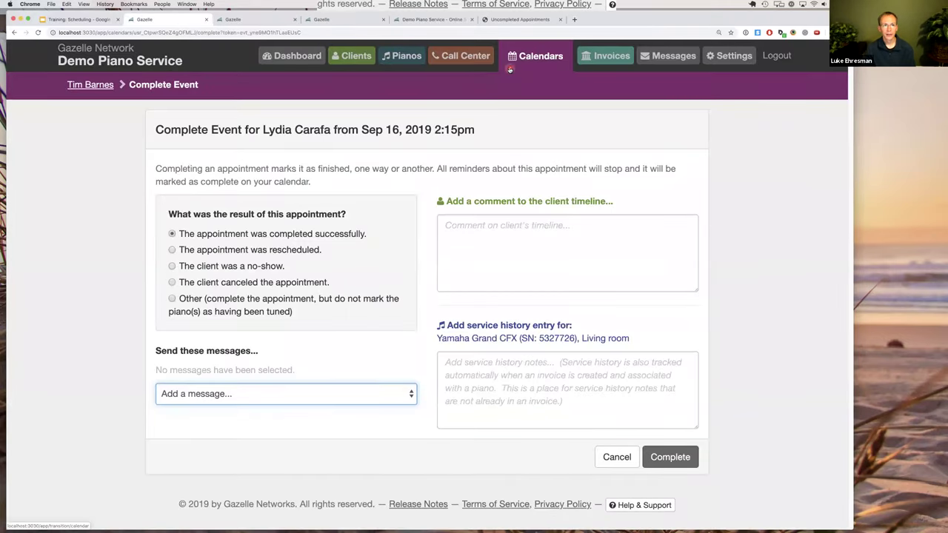
left_click(508, 66)
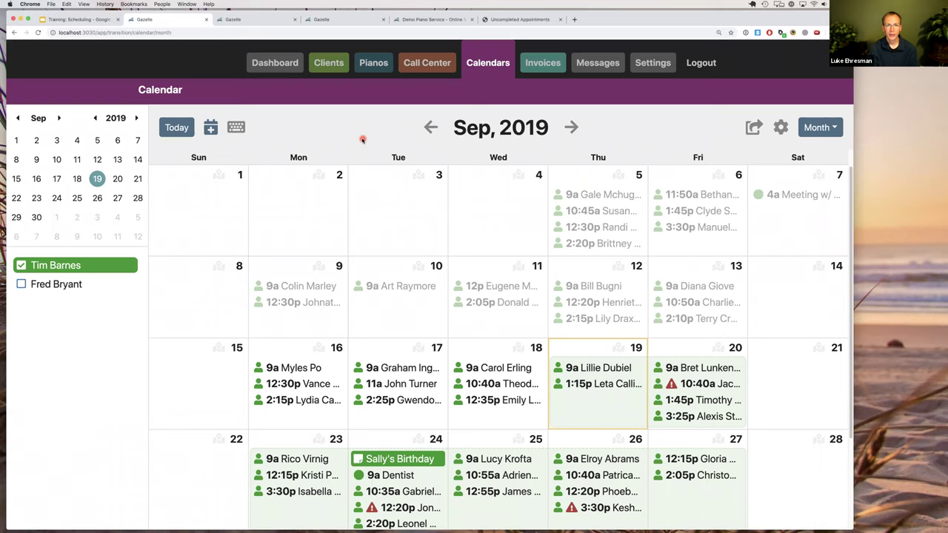
Start a new appointment for the Pineville tester client and edit its Knabe Grand 6'2" piano.
key("n")
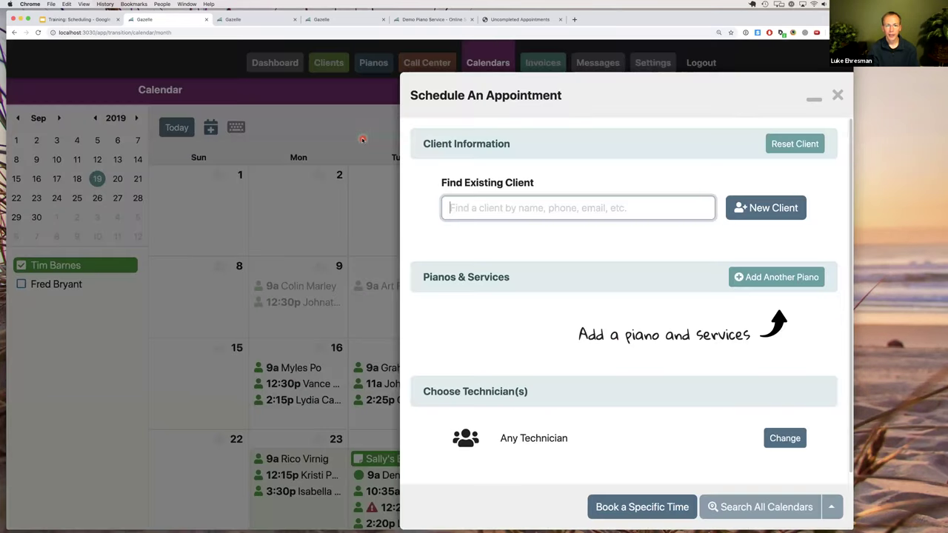
type("test")
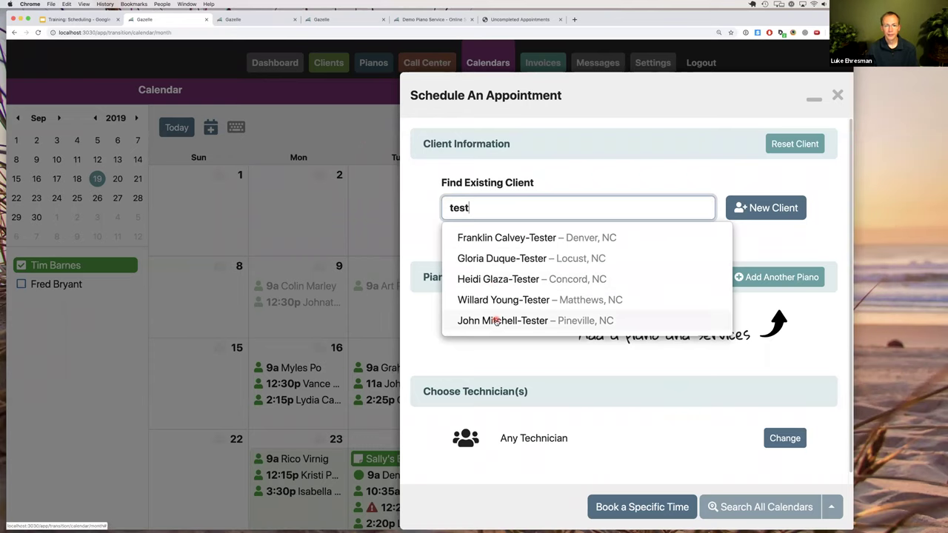
left_click(547, 322)
scroll(552, 330, "down", 2)
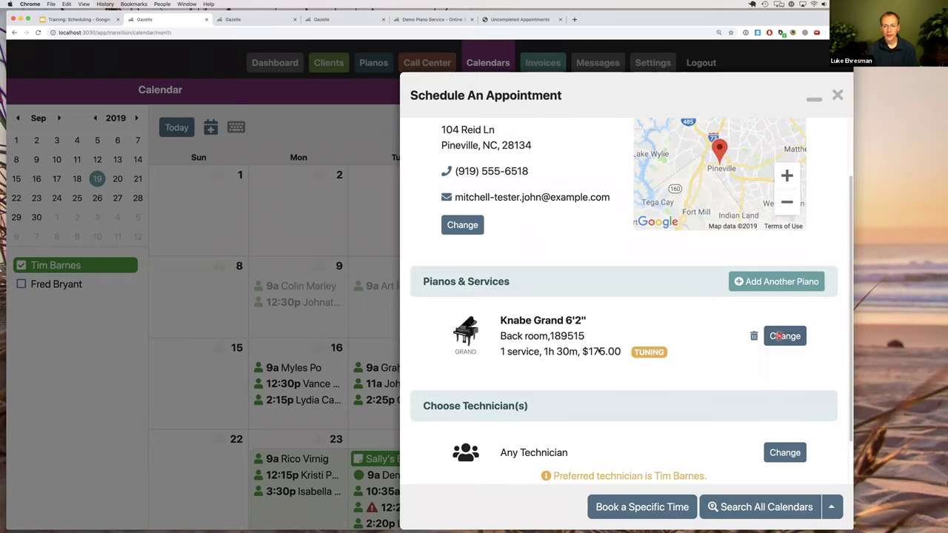
left_click(779, 336)
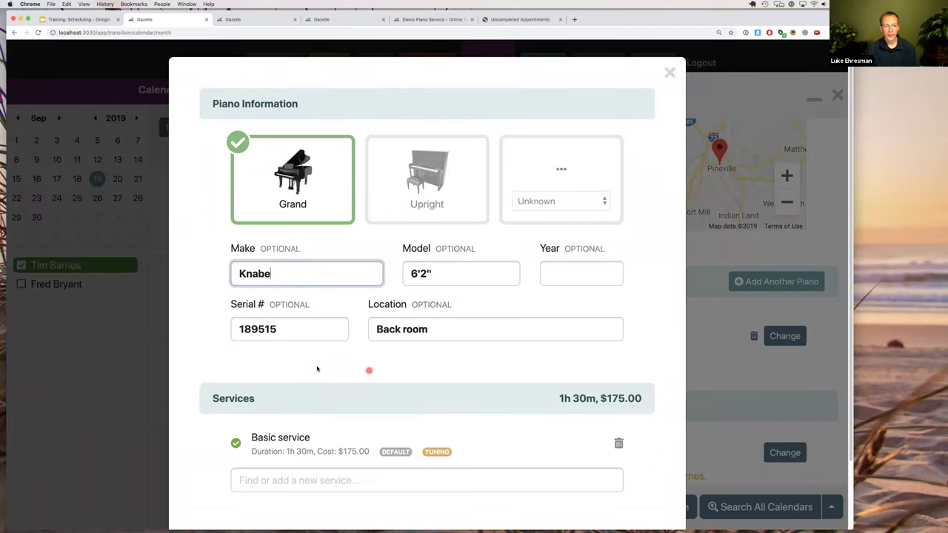
Remove the piano's Basic service and add 'Fix broken string' as a miscellaneous service.
scroll(317, 369, "down", 2)
left_click(619, 367)
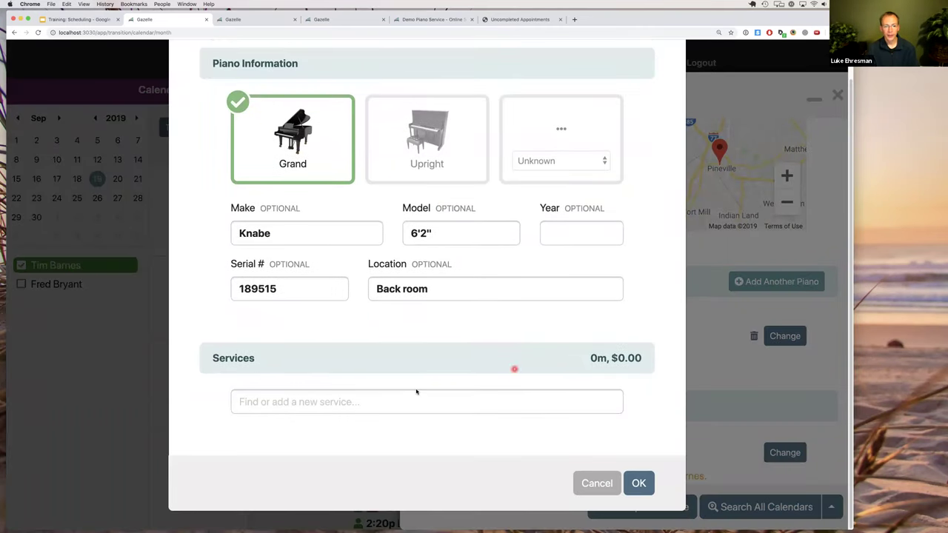
left_click(381, 404)
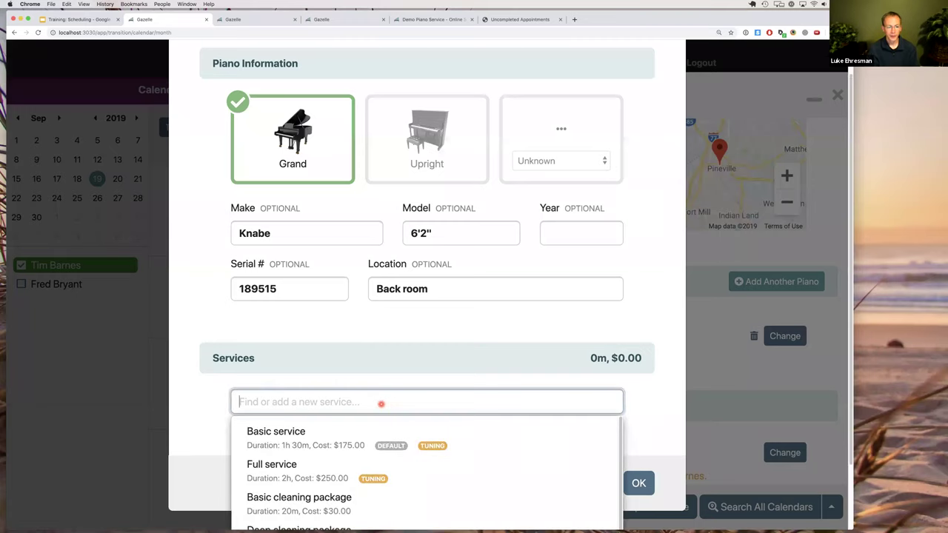
type("Sp")
key("BackSpace")
key("BackSpace")
type("Fix broken string")
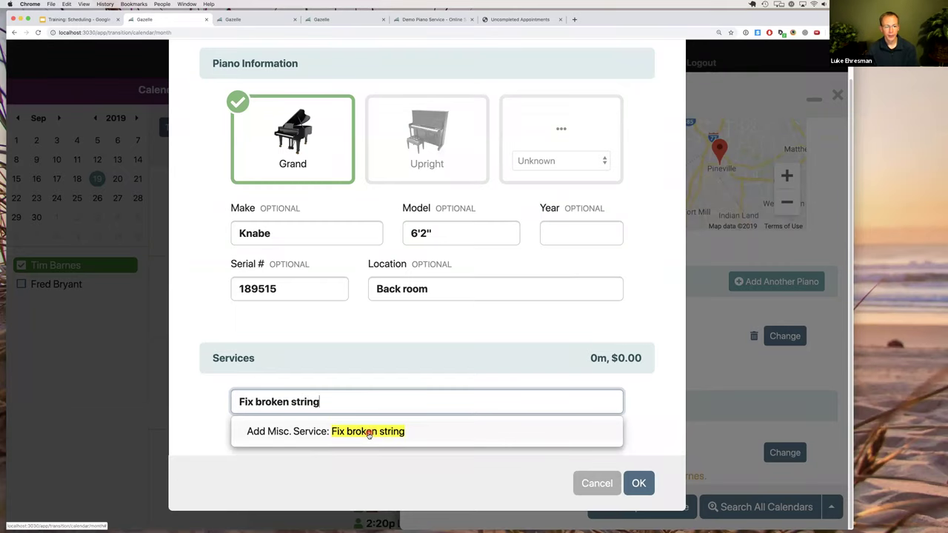
left_click(370, 433)
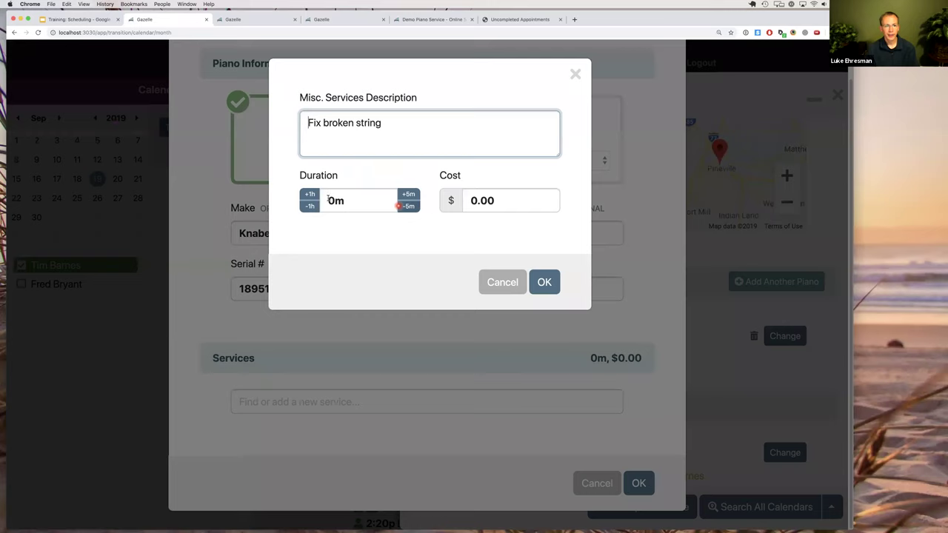
Set the Fix broken string duration to 30 minutes and confirm the piano's services.
left_click(335, 200)
type("30m")
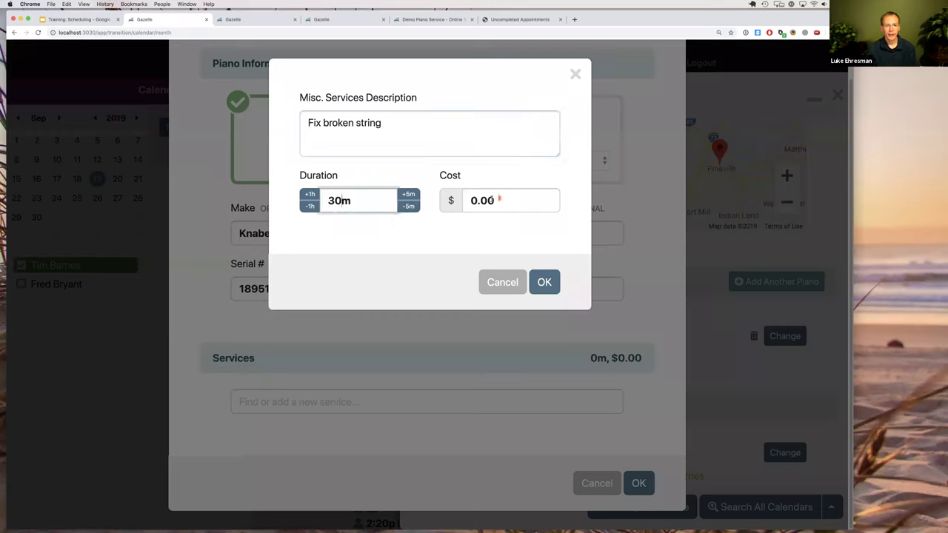
left_click(545, 282)
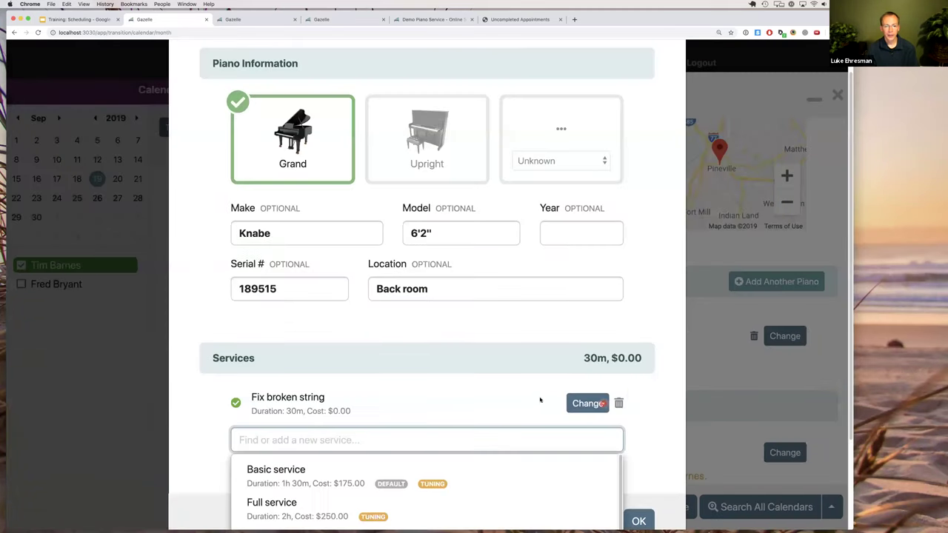
left_click(587, 359)
left_click(639, 520)
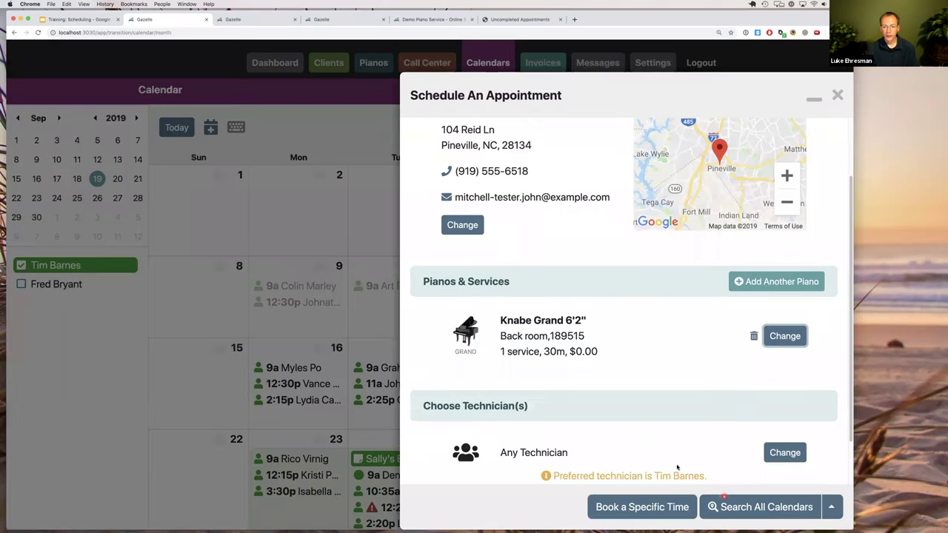
scroll(652, 448, "down", 2)
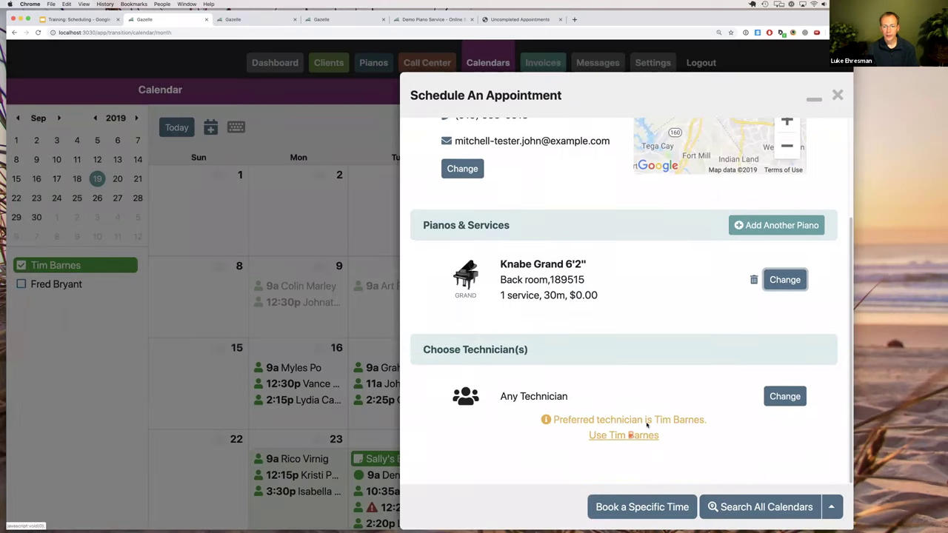
Assign the preferred technician, search their calendar, and pick the Sep 24, 8:10 AM slot.
left_click(632, 433)
left_click(752, 509)
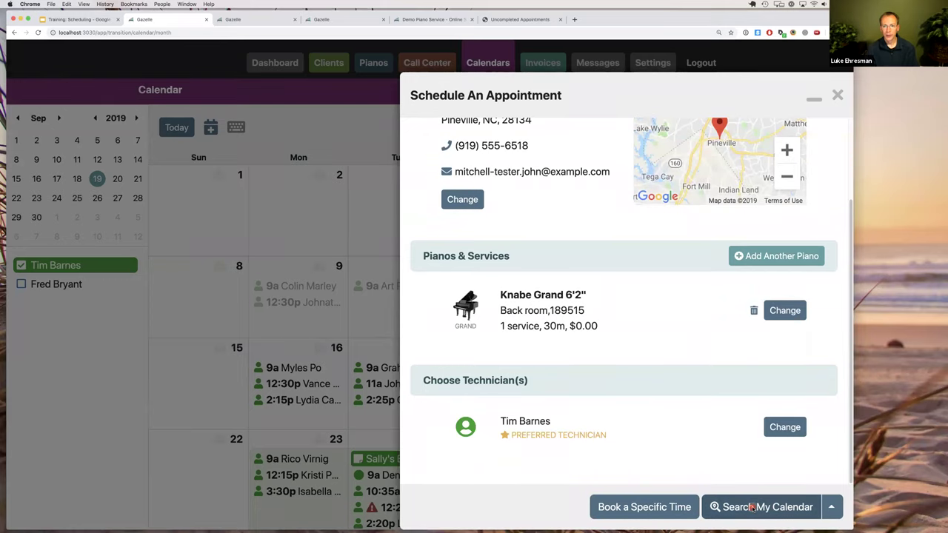
left_click(643, 315)
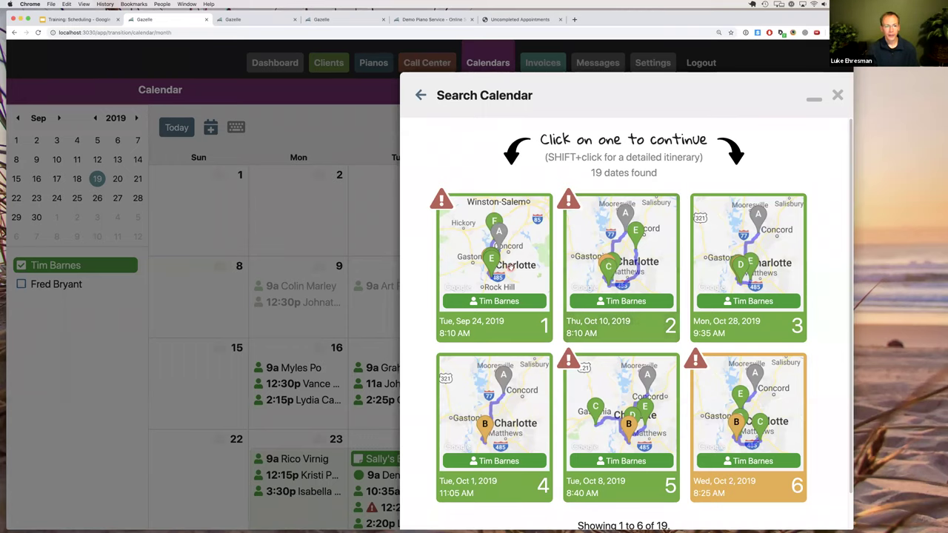
left_click(510, 268, "shift")
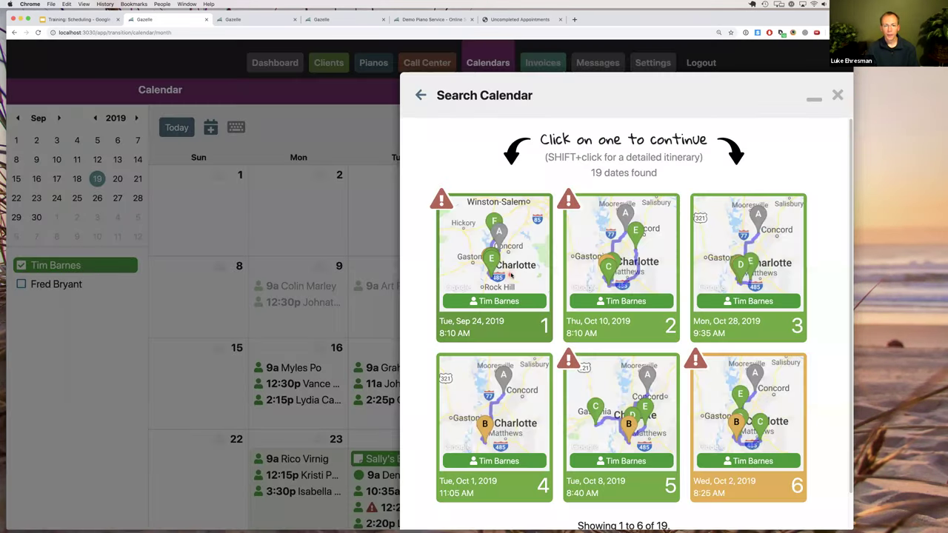
left_click(510, 275)
Discard the unsaved Sep 24 appointment and move through the tabs to the Edit Client Info page.
scroll(589, 292, "down", 1)
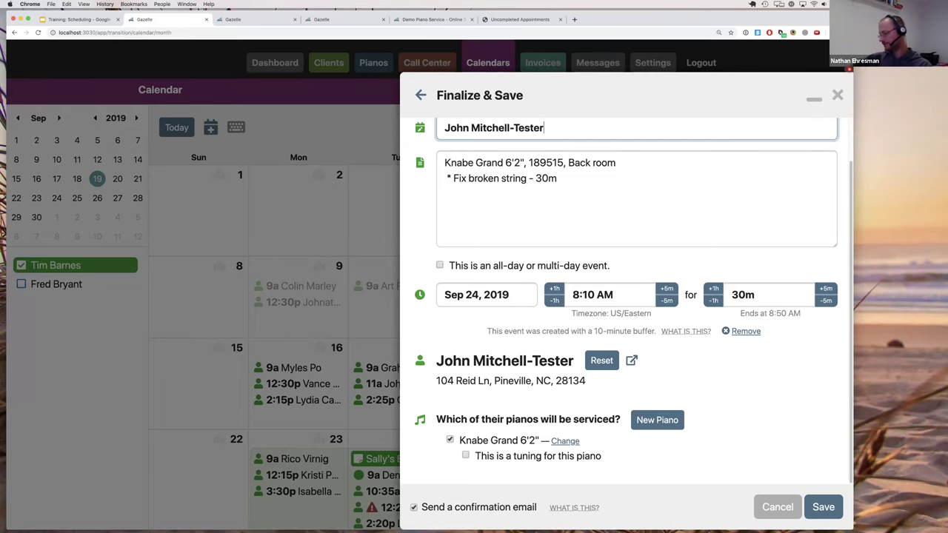
left_click(767, 56)
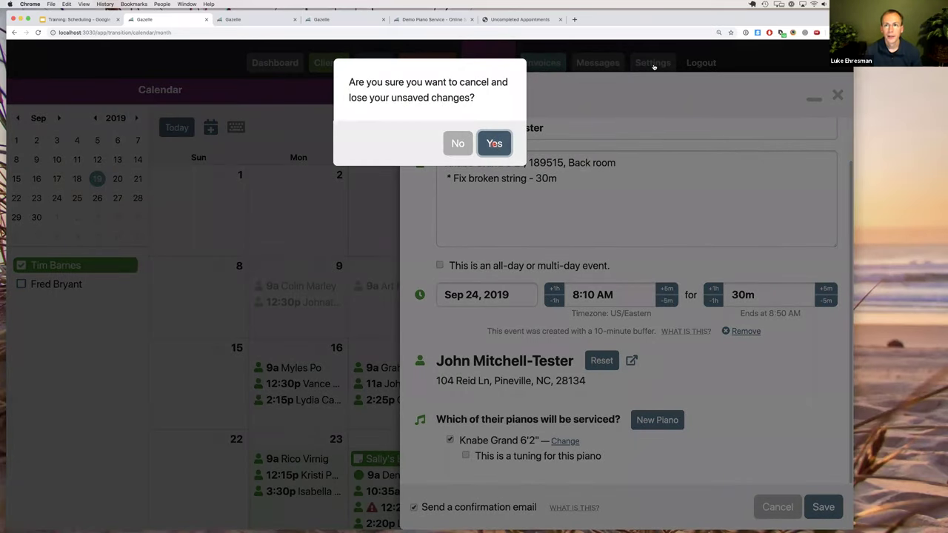
key("Return")
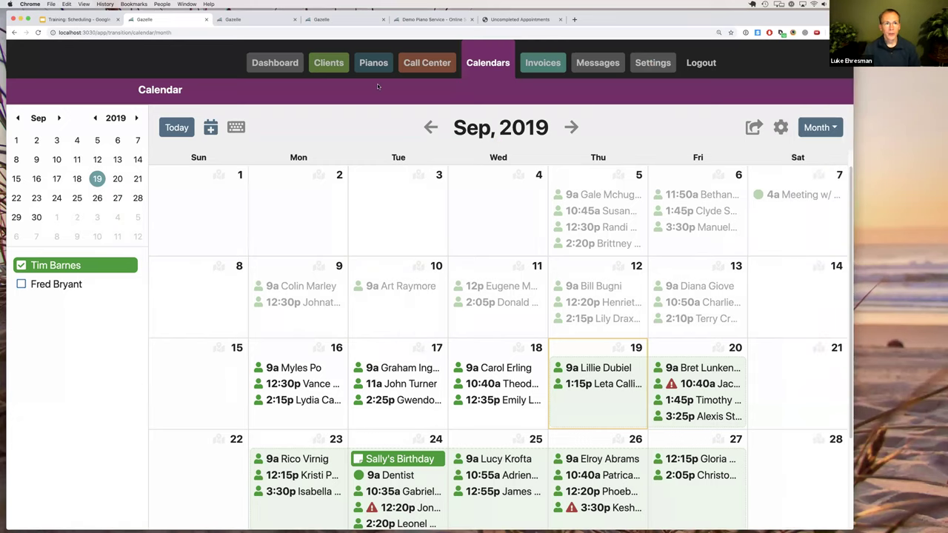
left_click(320, 21)
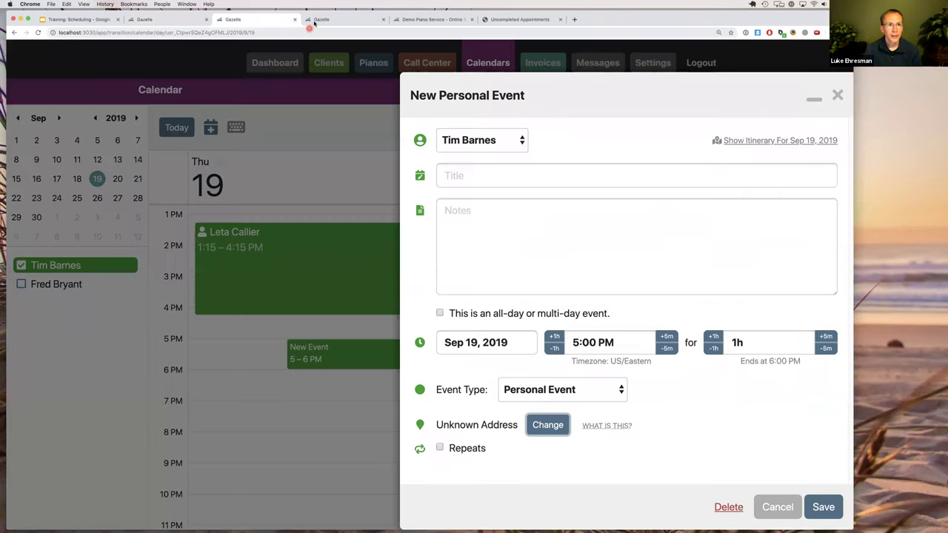
key("ctrl+Tab")
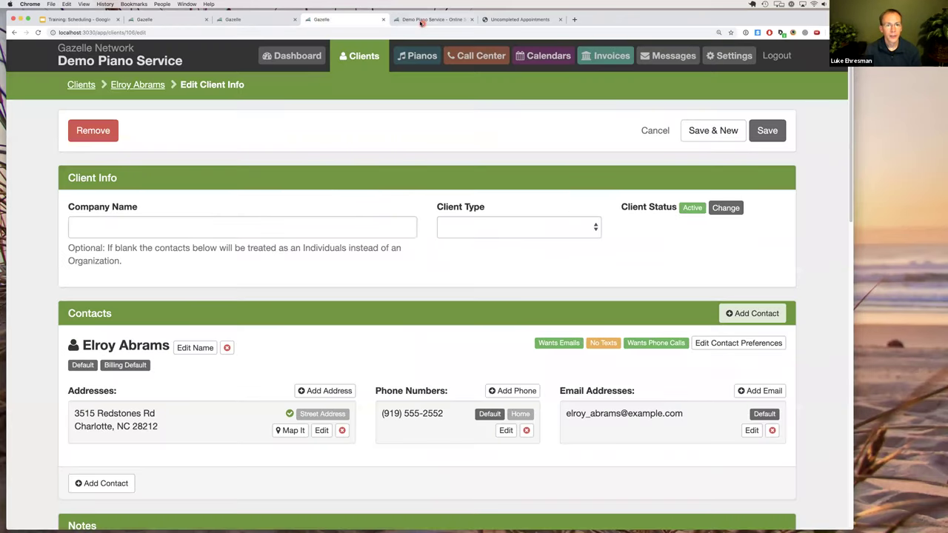
Reload the self-scheduler, search street address 1295, then return to the Sep 2019 calendar.
key("ctrl+Tab")
key("super+r")
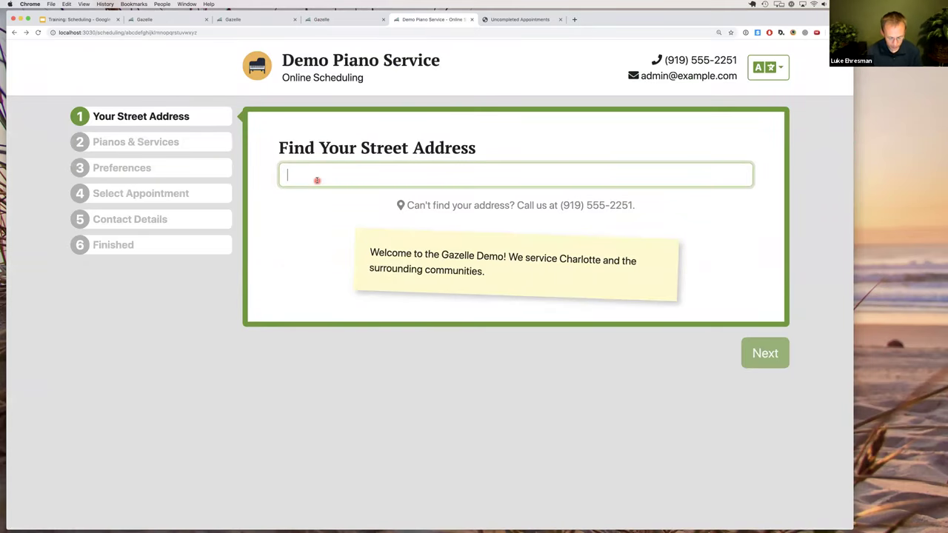
type("1295")
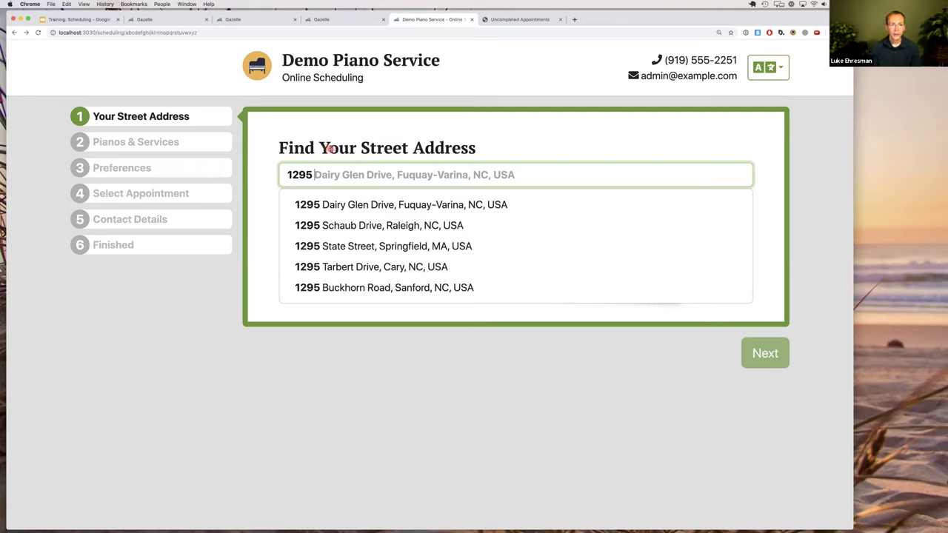
left_click(331, 149)
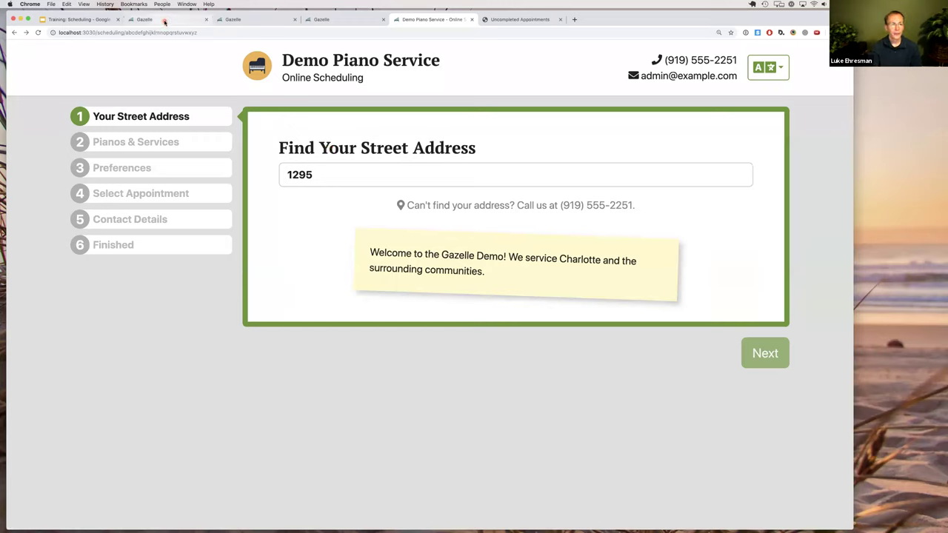
key("super+2")
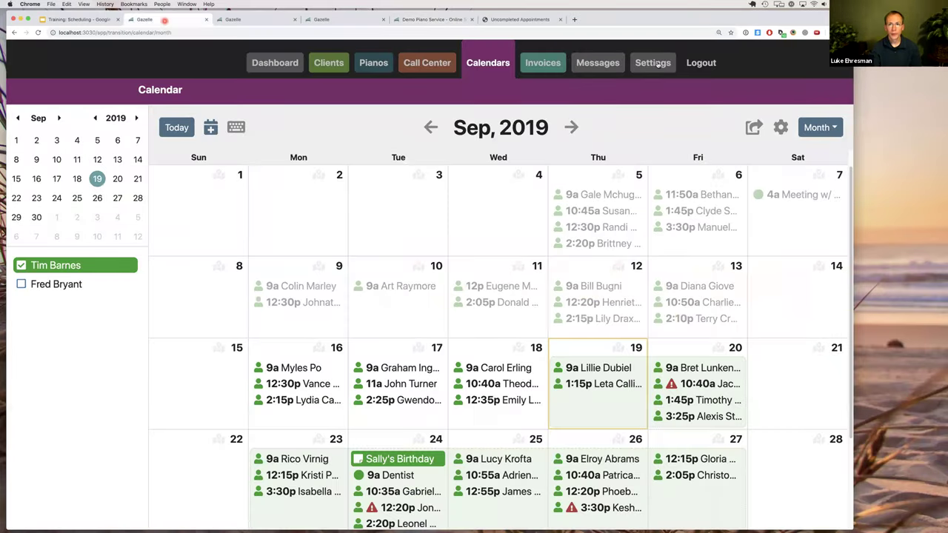
Open the company profile from Settings and scroll down to its Client Self Scheduler section.
left_click(657, 64)
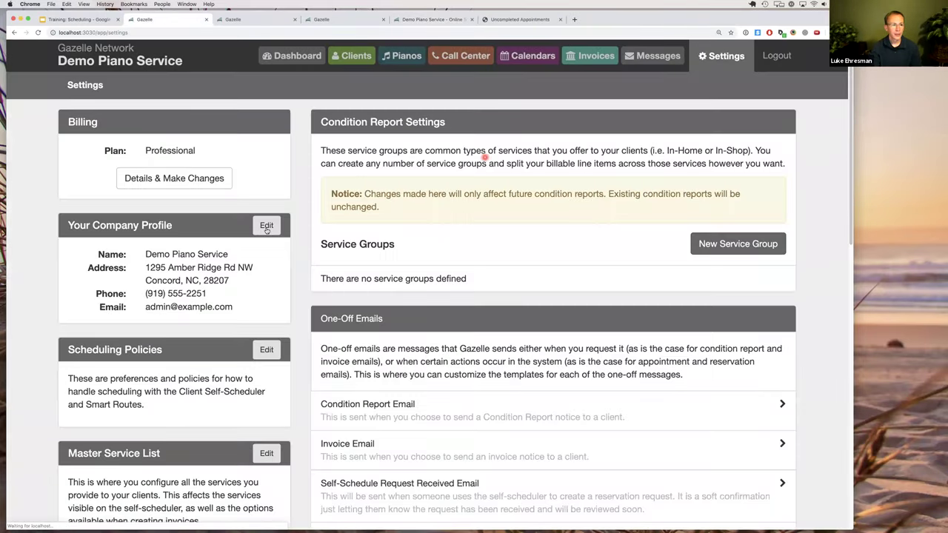
left_click(266, 228)
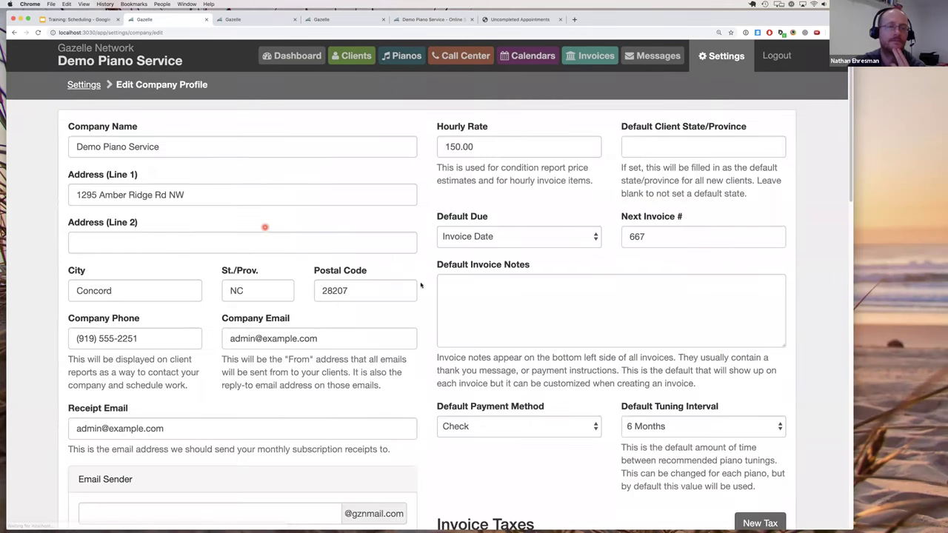
scroll(420, 284, "down", 6)
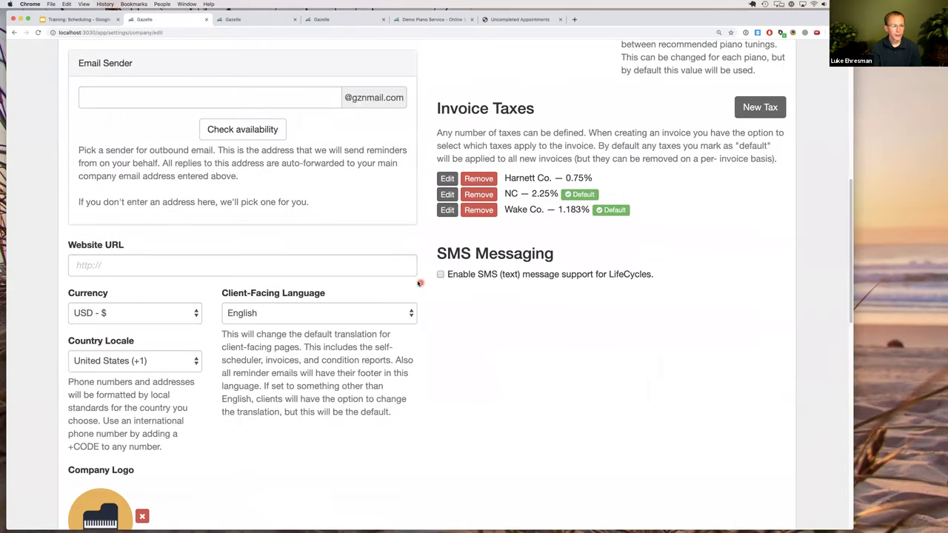
scroll(421, 283, "down", 7)
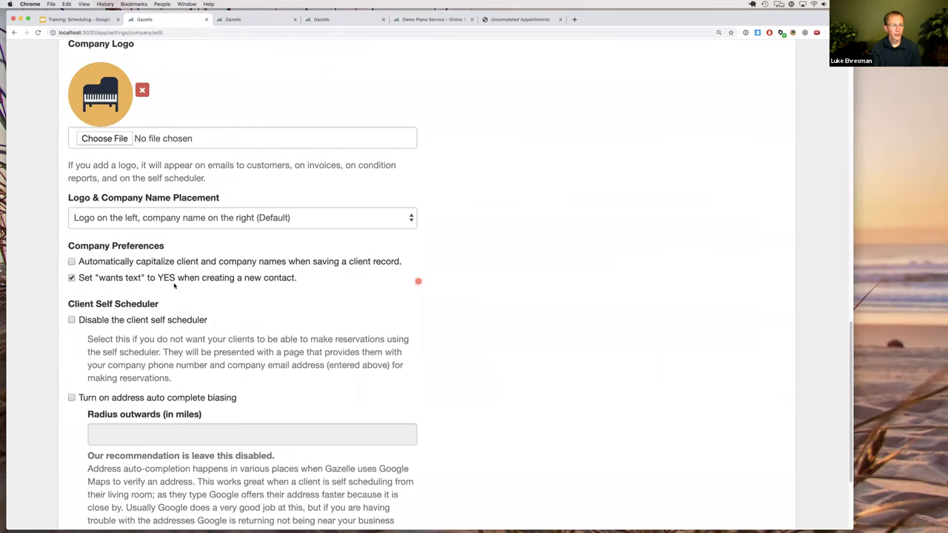
left_click_drag(105, 277, 86, 277)
Turn on address auto-complete biasing and select the radius-in-miles field.
left_click(121, 302)
left_click(137, 314)
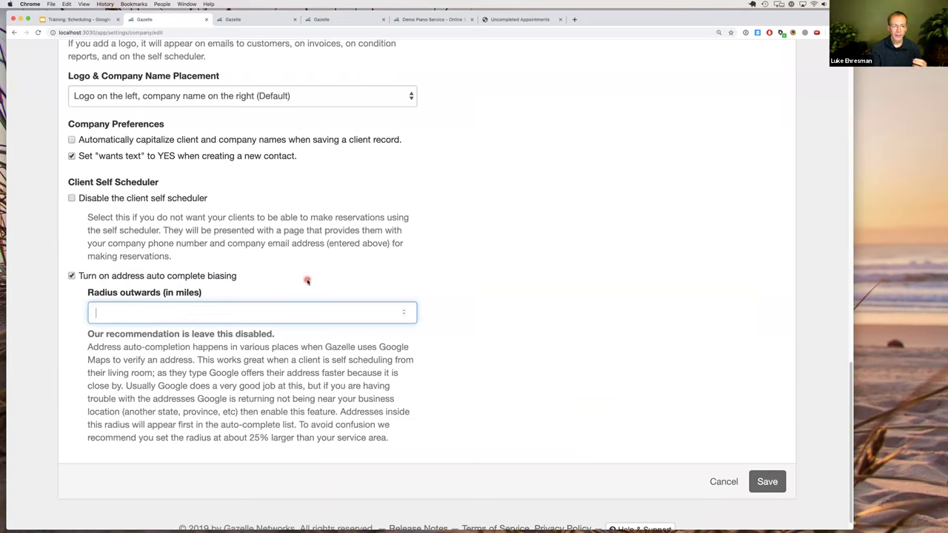
scroll(314, 283, "up", 10)
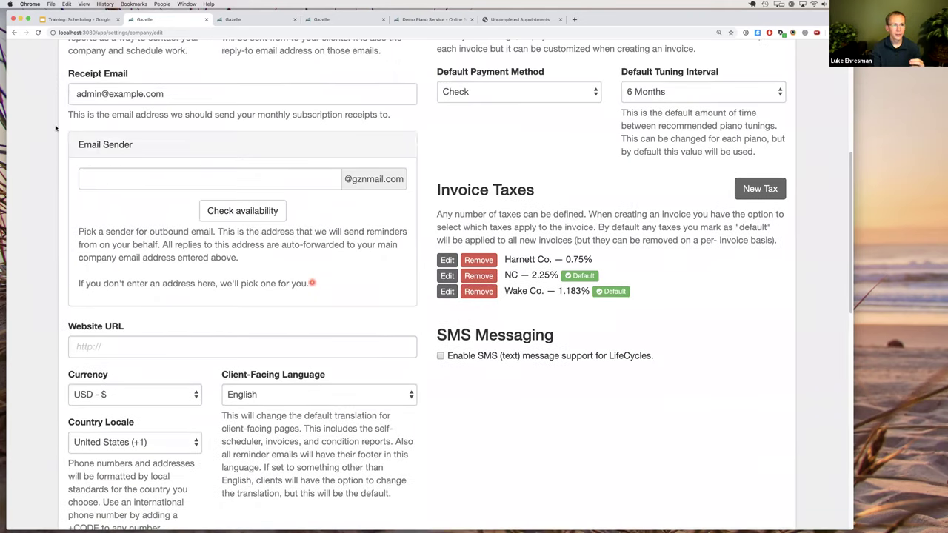
scroll(312, 282, "up", 4)
scroll(309, 284, "up", 1)
left_click_drag(79, 189, 189, 224)
scroll(189, 224, "down", 1)
scroll(188, 227, "down", 2)
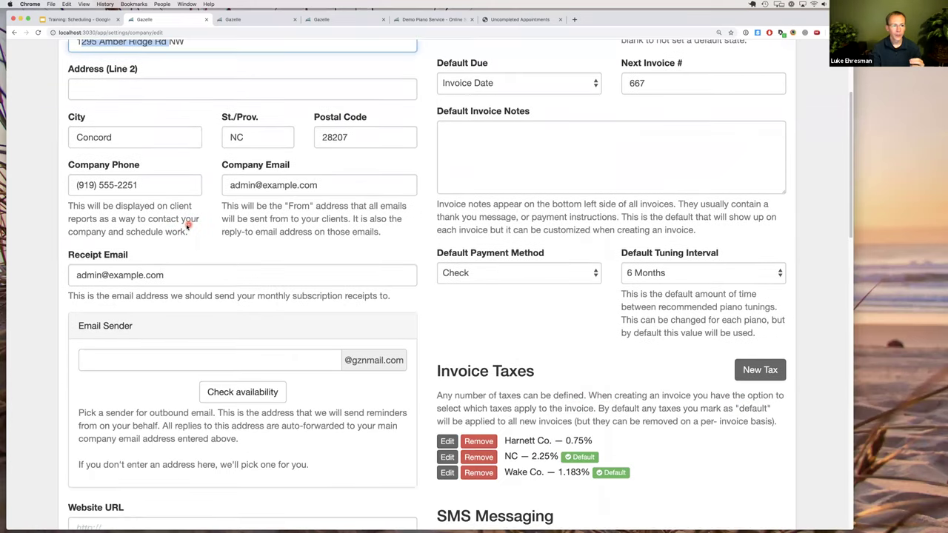
scroll(188, 227, "down", 10)
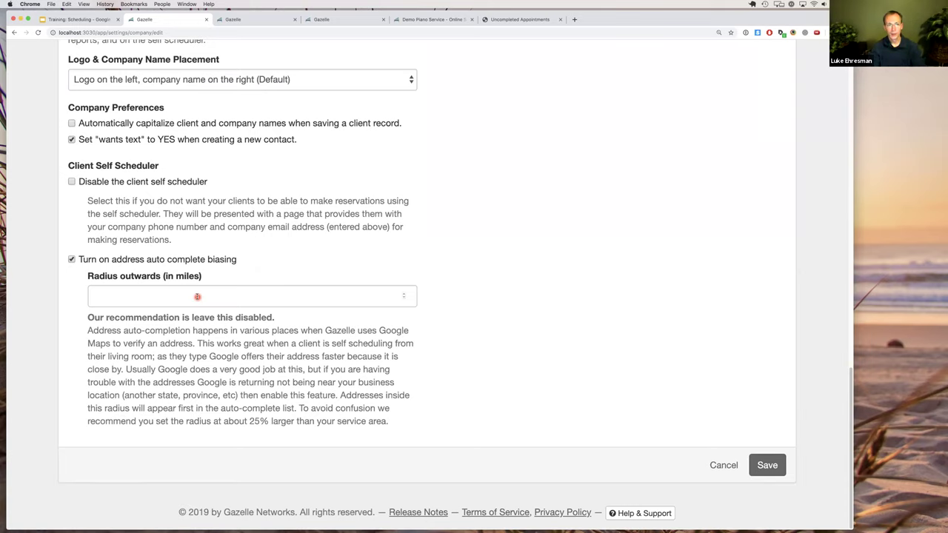
Set the address auto-complete radius to 60 miles.
left_click(197, 296)
type("60")
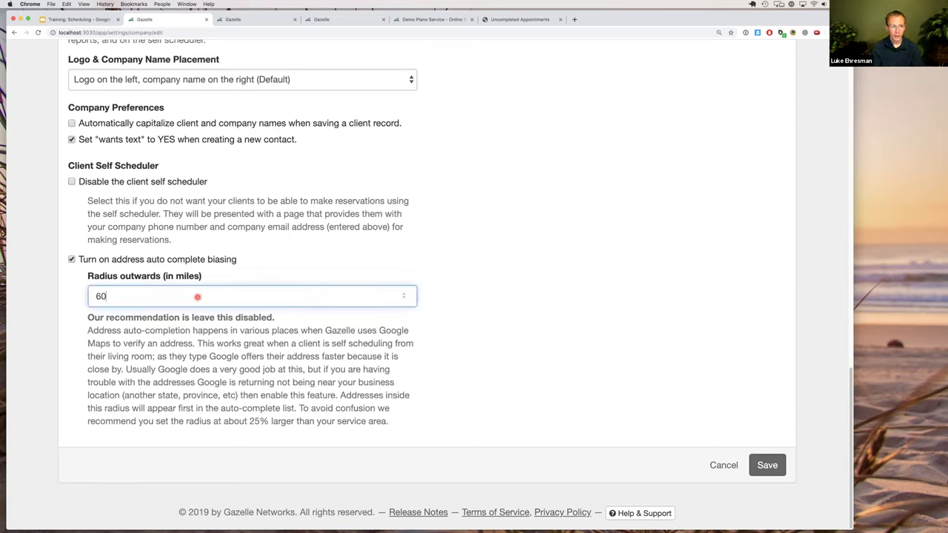
left_click(200, 334)
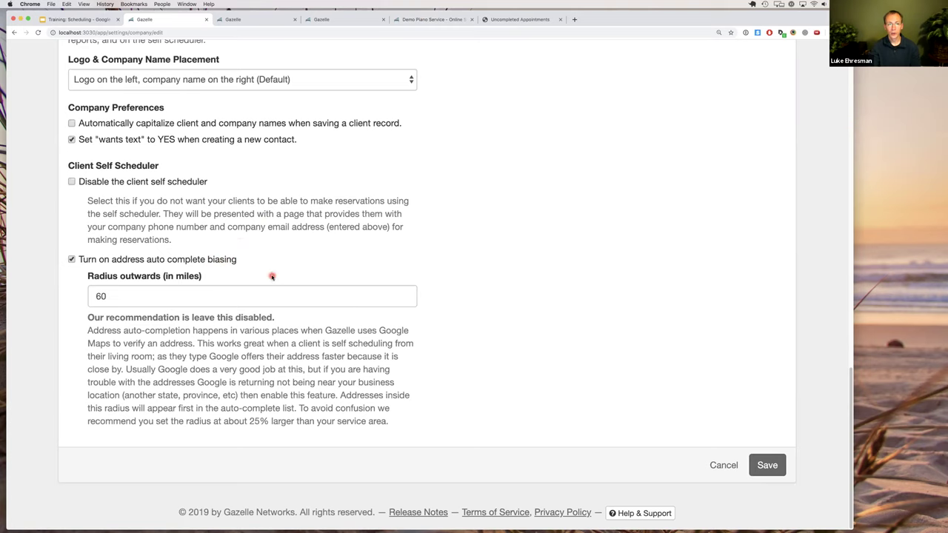
Turn address auto-complete biasing back off.
scroll(272, 277, "up", 10)
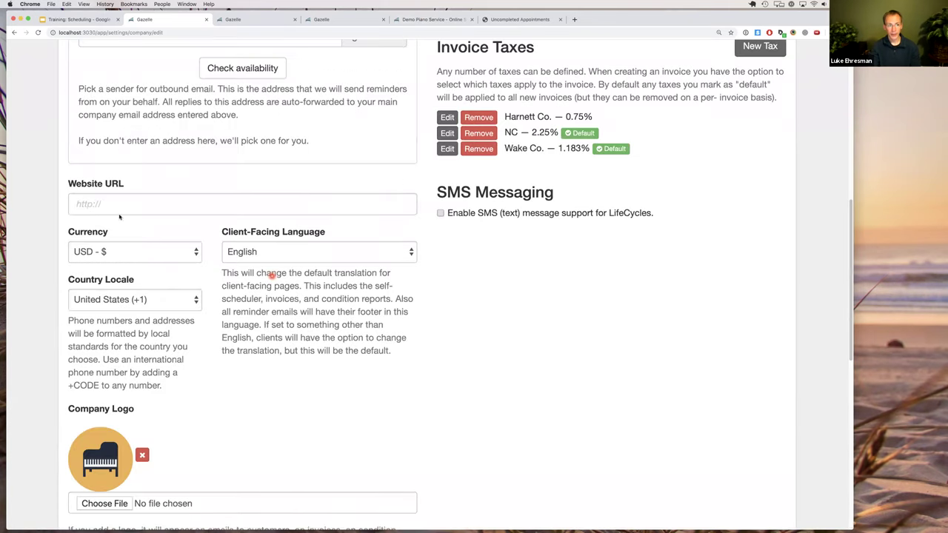
scroll(120, 216, "up", 10)
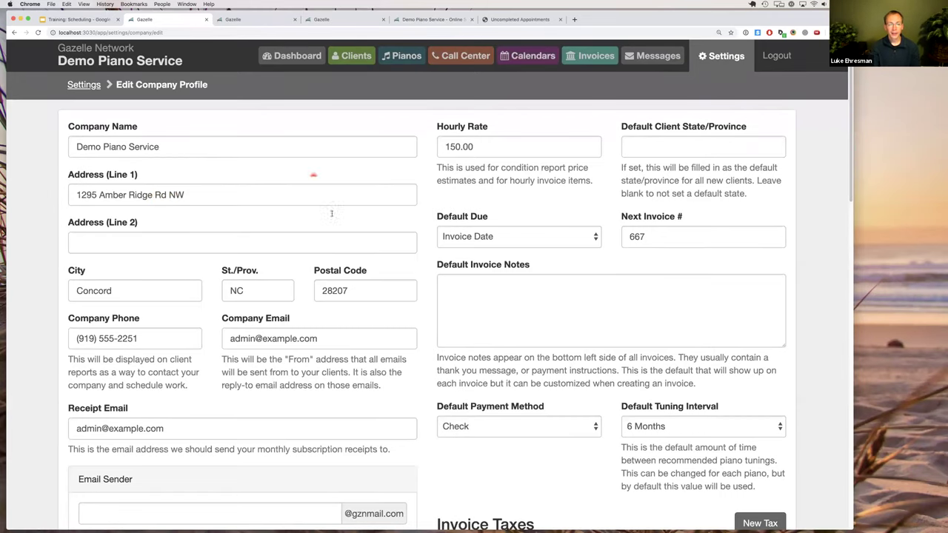
scroll(374, 304, "down", 1)
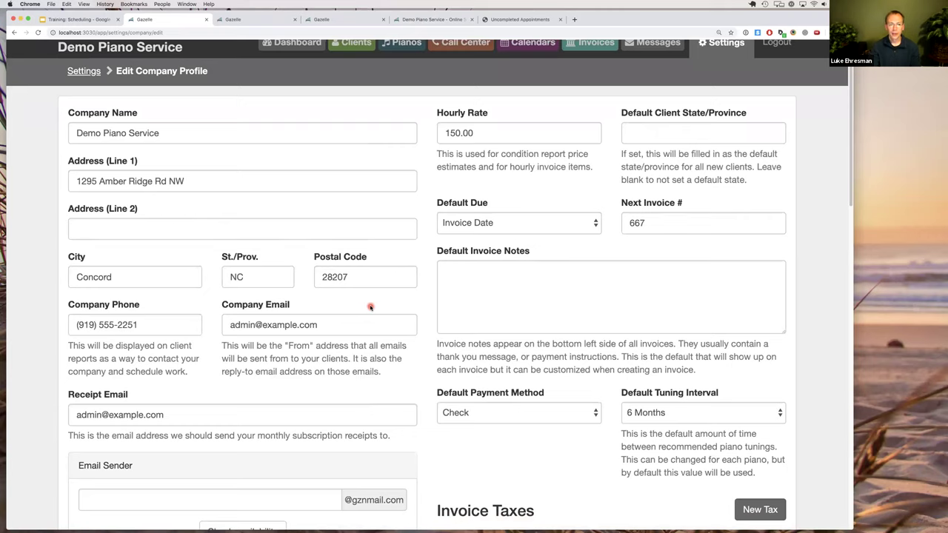
scroll(371, 307, "down", 1)
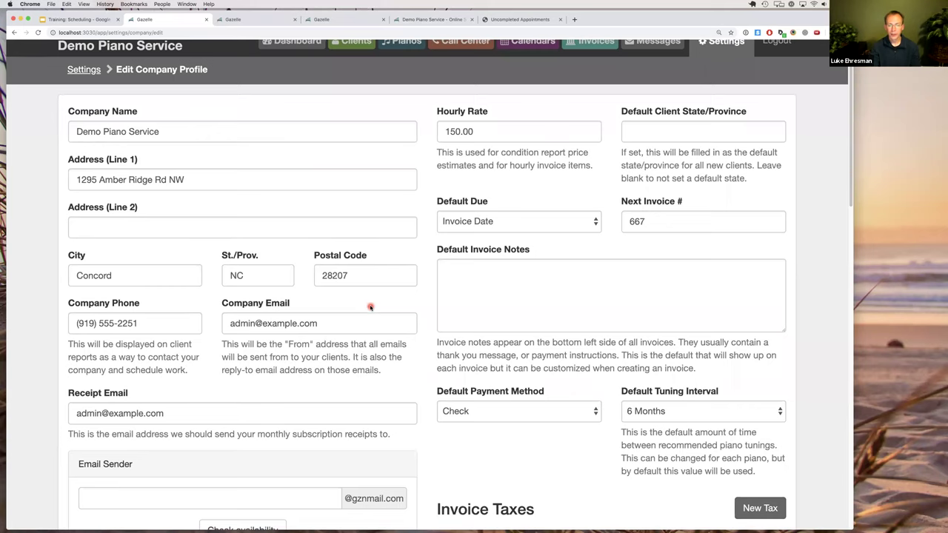
scroll(371, 306, "down", 10)
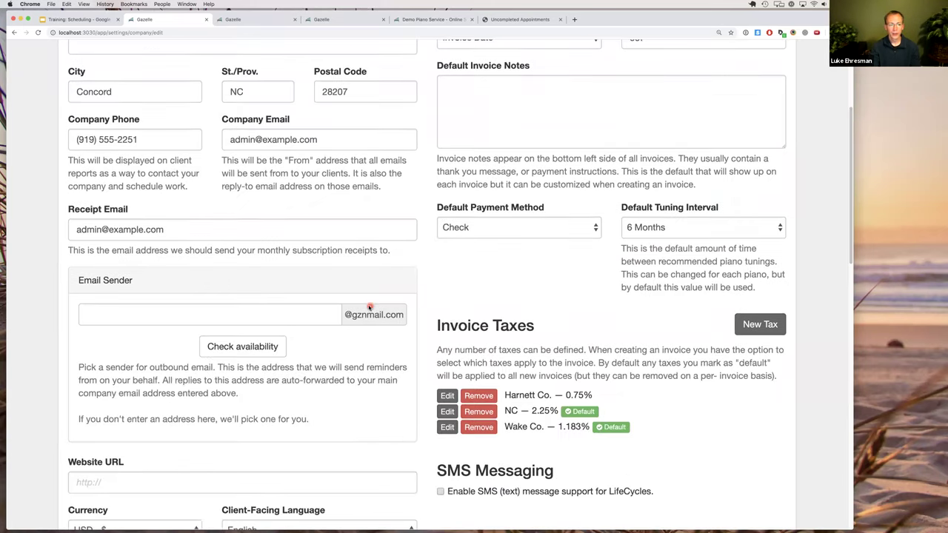
scroll(366, 305, "down", 5)
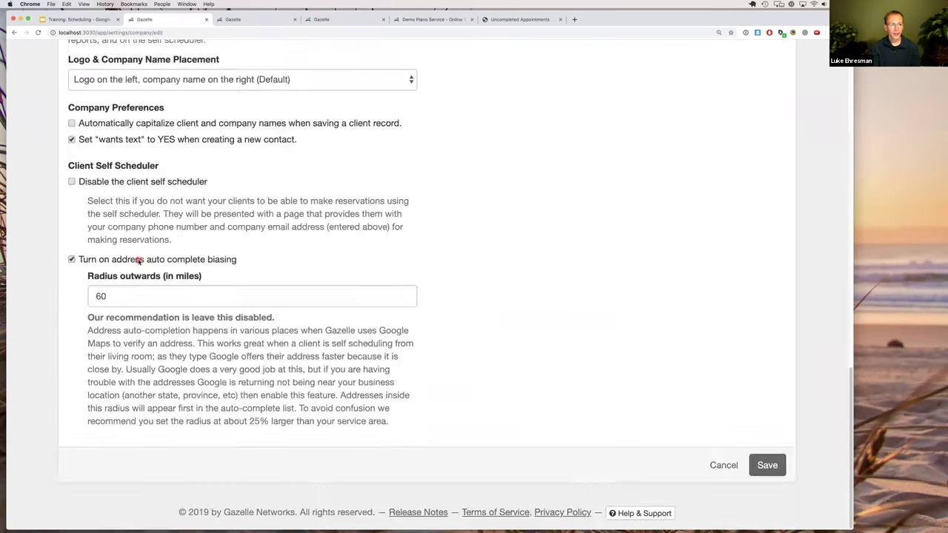
left_click(256, 259)
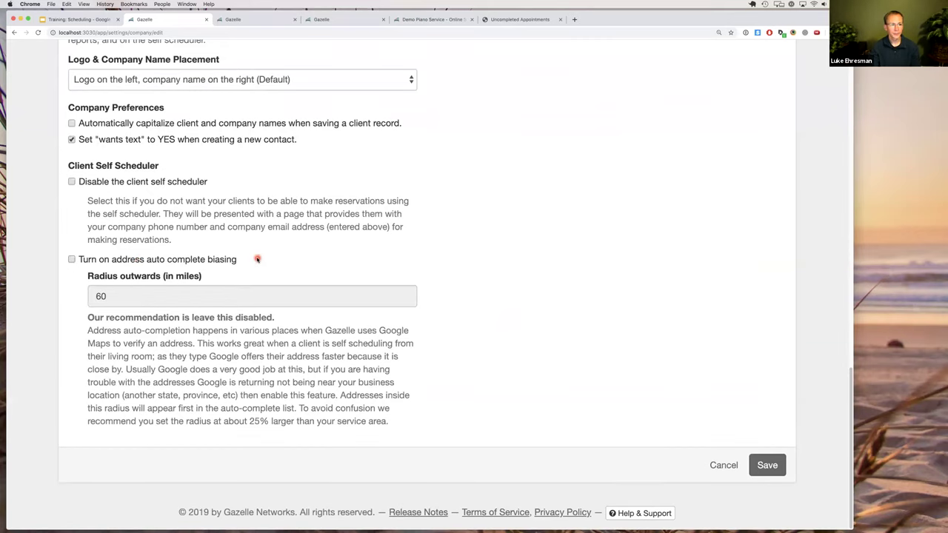
scroll(259, 258, "up", 3)
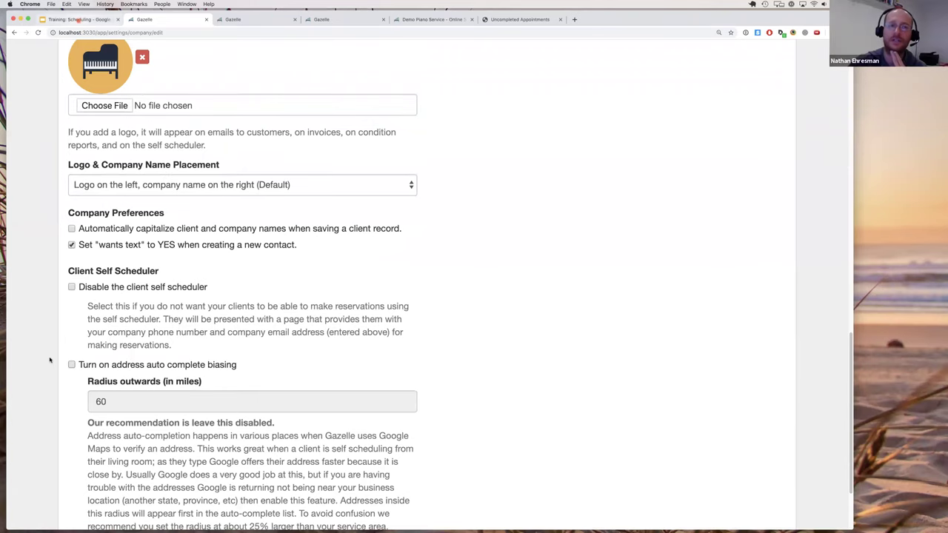
In the Training: Scheduling deck, go to the '5. Best practices' section slide.
key("super+1")
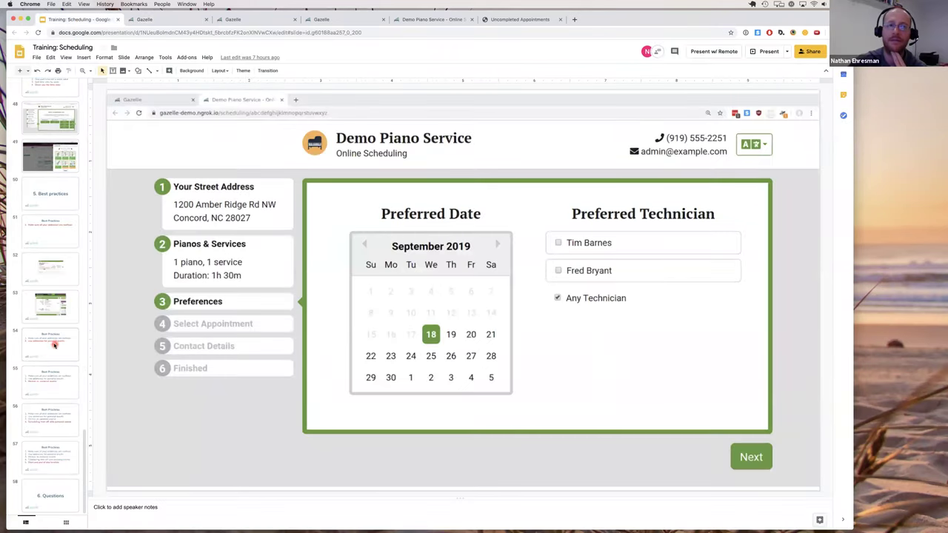
left_click(73, 233)
left_click(54, 197)
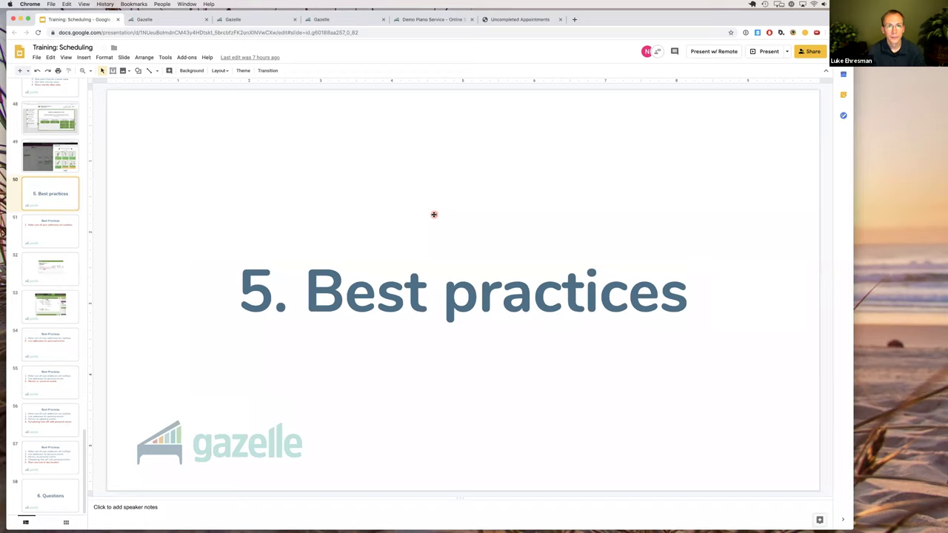
Load growwithgazelle.com in a new browser tab.
key("ctrl+t")
type("growwith")
key("Return")
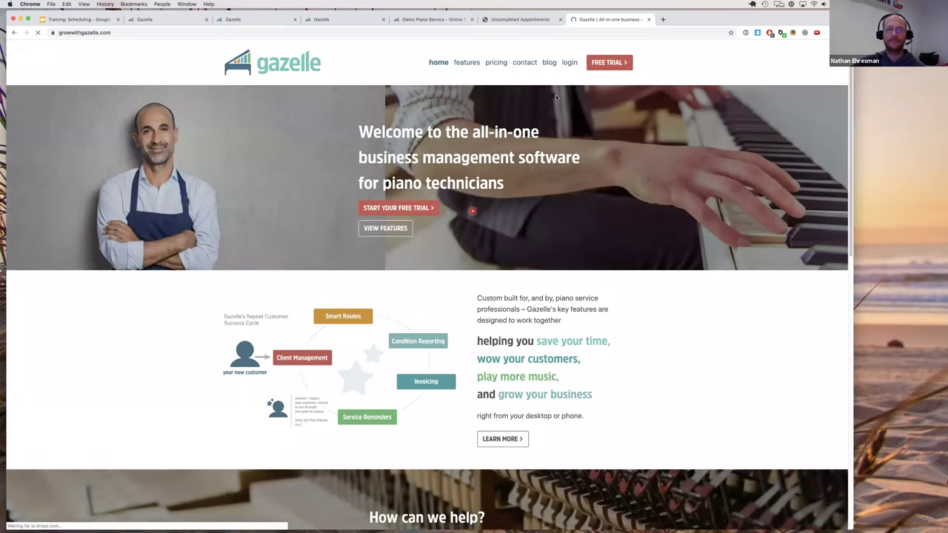
Show Gazelle's enlarged pricing page with 'I don't need Smart Routes' ticked.
left_click(495, 63)
key("super+equal")
key("super+equal")
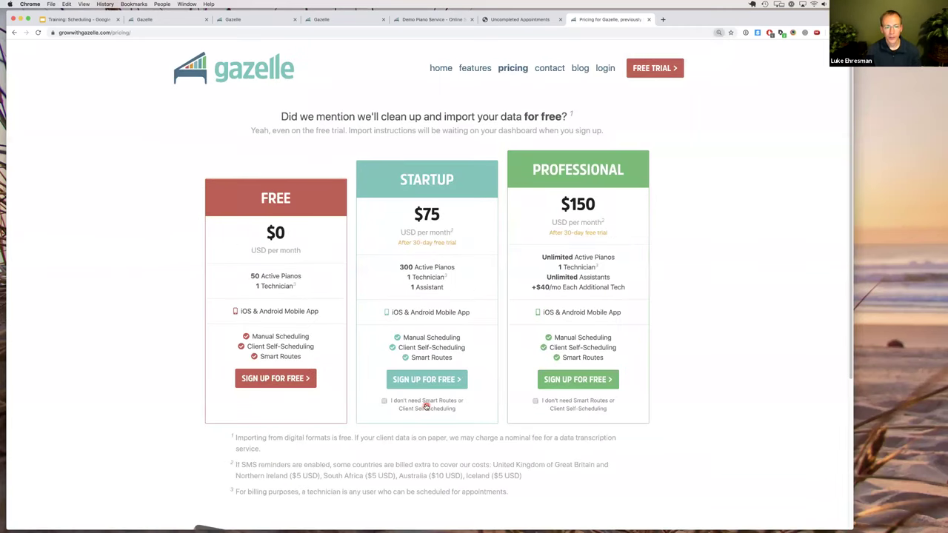
left_click(424, 404)
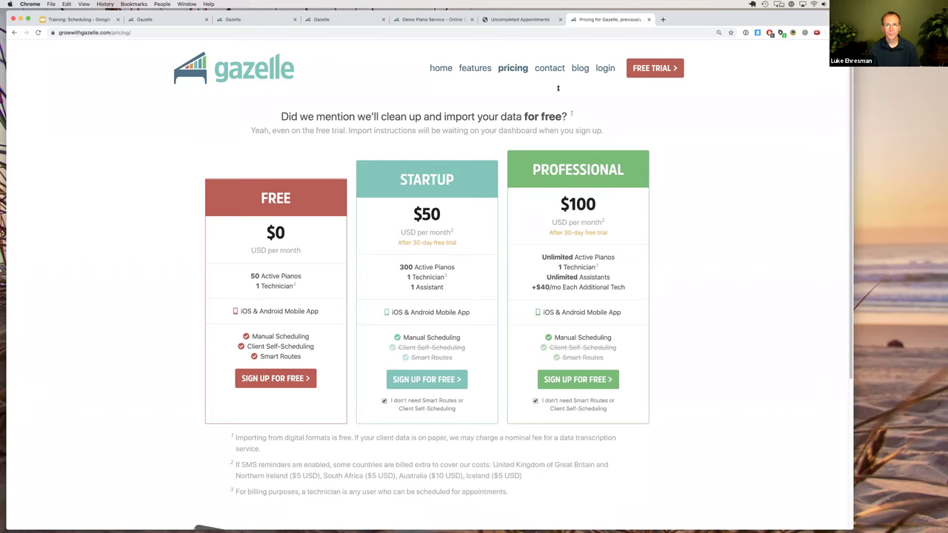
Close the website tab and return to Best Practices point 1 about rooftop addresses.
key("super+w")
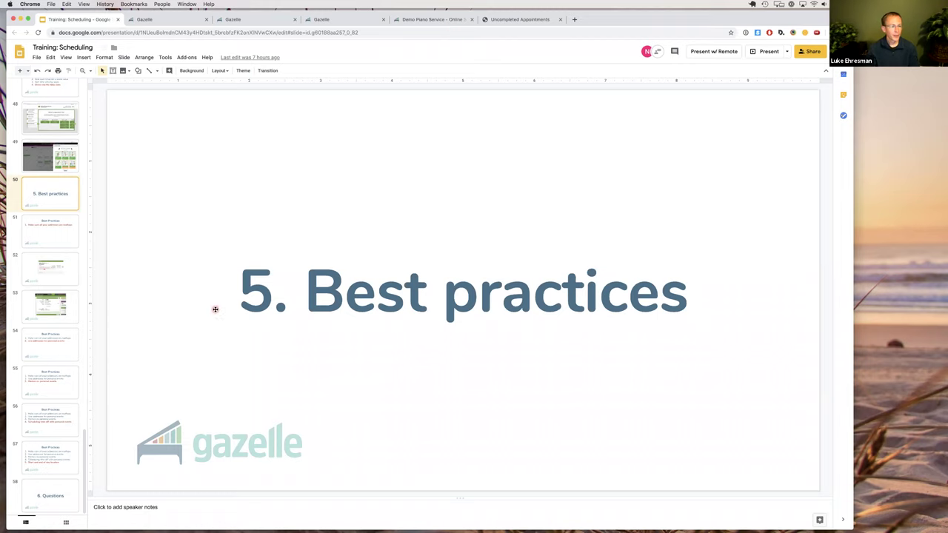
left_click(69, 352)
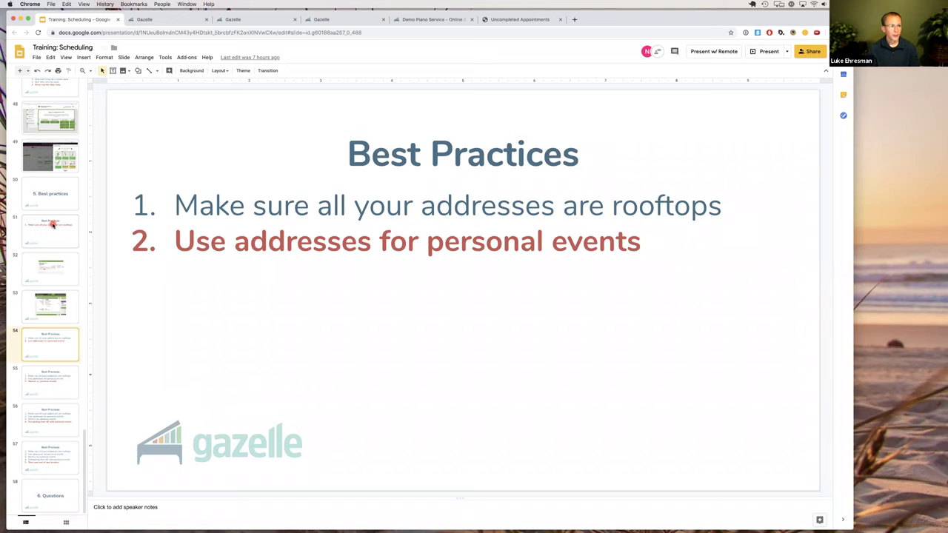
key("Up")
key("Up")
key("Up")
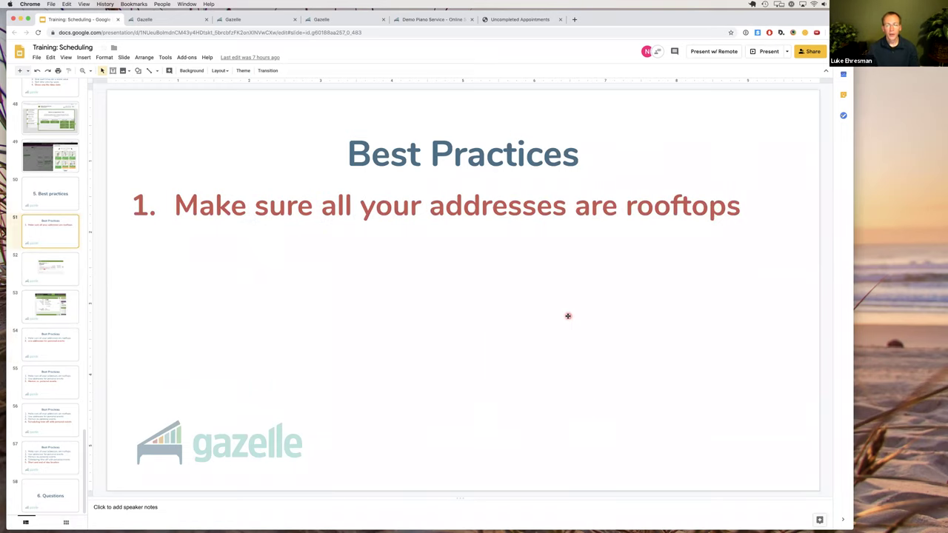